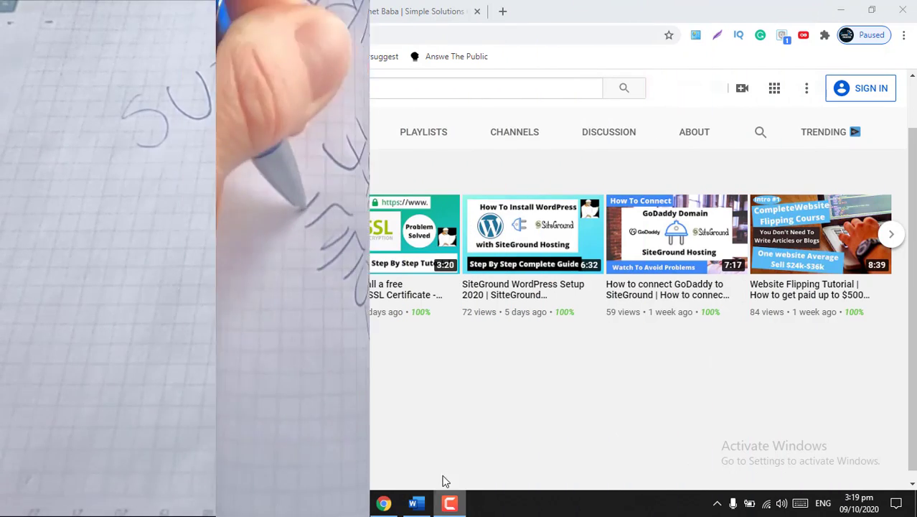
- Check the course outline in Word and reload the youtubewarrior.com home page in Chrome
left_click(413, 503)
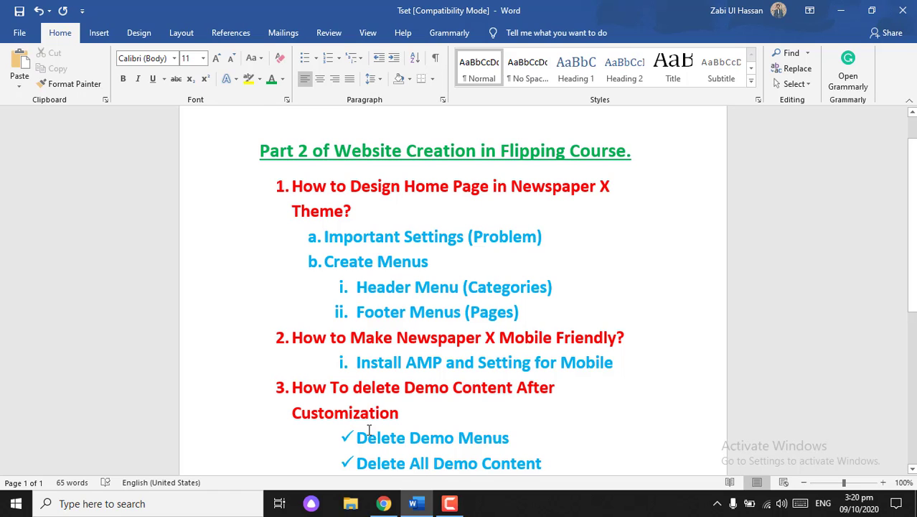
left_click(388, 506)
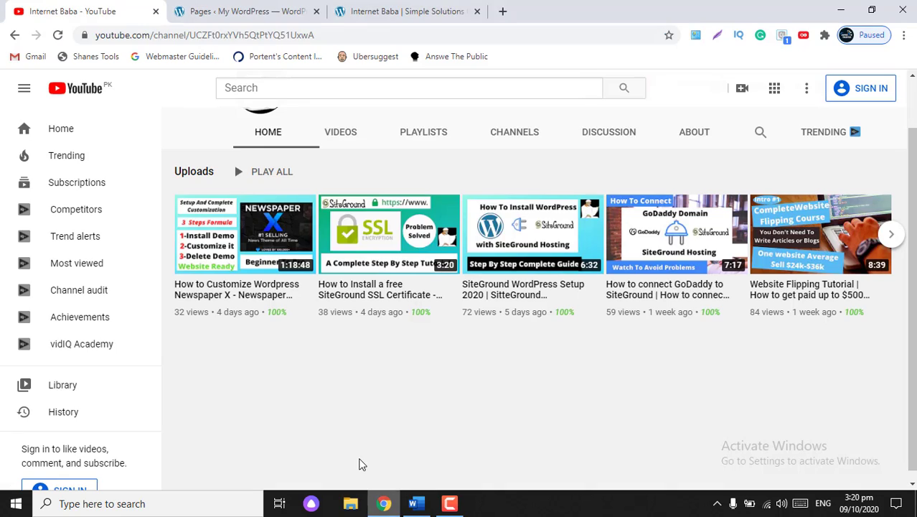
left_click(402, 11)
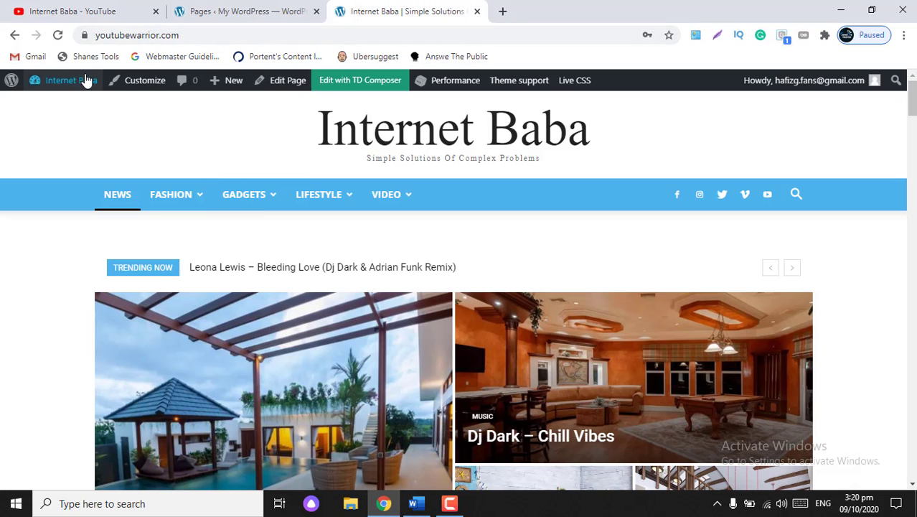
left_click(57, 35)
mouse_move(173, 200)
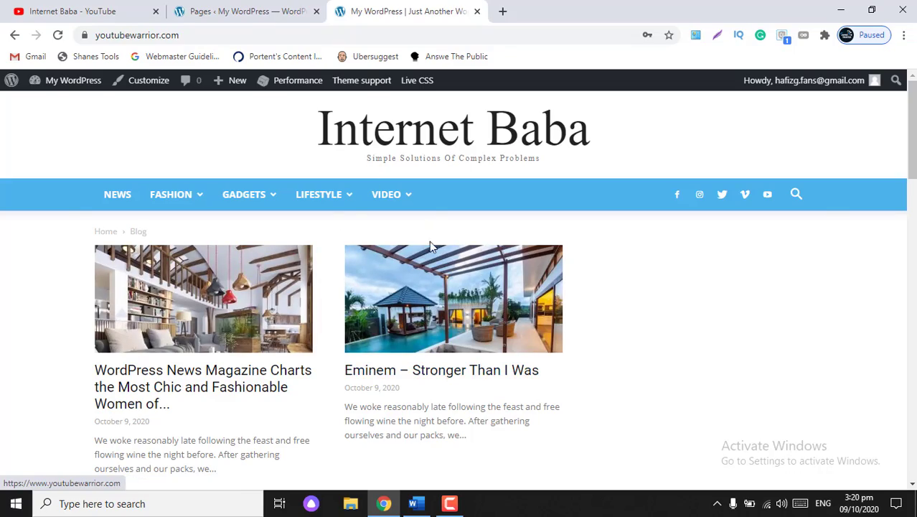
- Examine the reloaded home page's layout, from the header and post listing down to the pagination
scroll(404, 368, "down", 5)
scroll(401, 367, "down", 5)
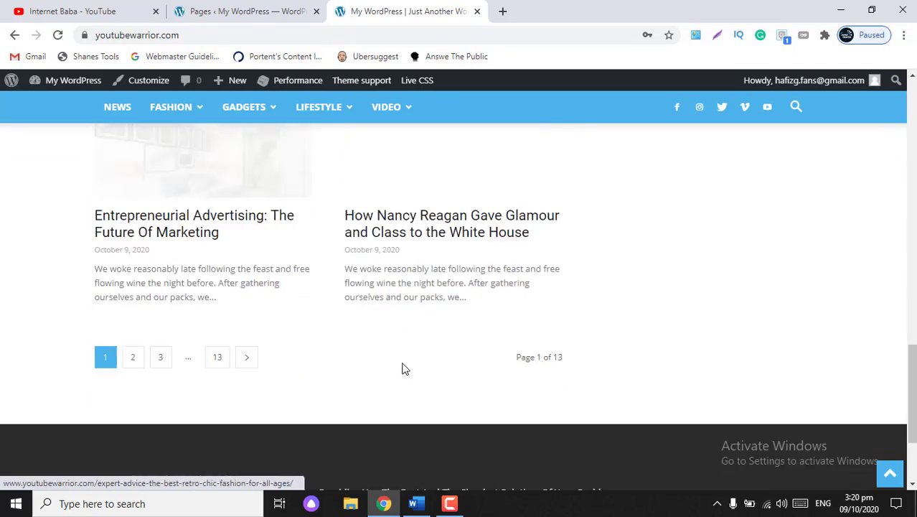
scroll(401, 367, "up", 10)
scroll(387, 213, "up", 1)
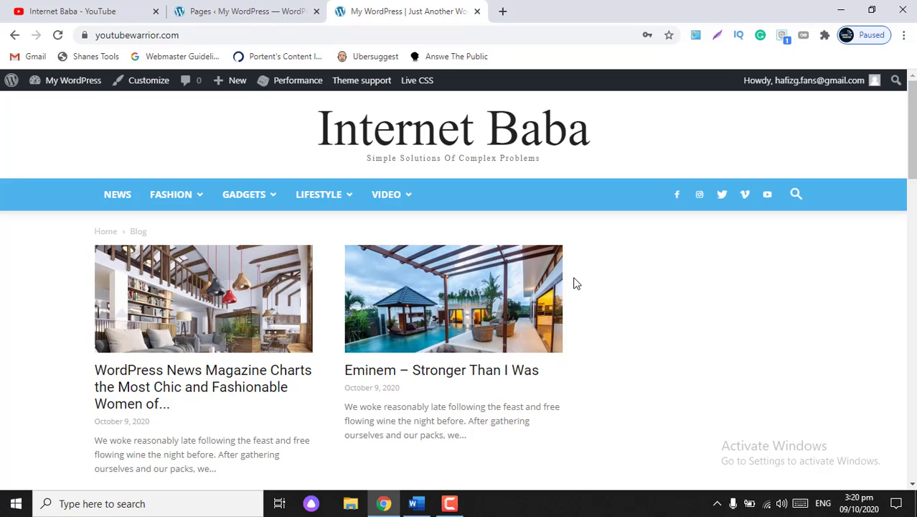
scroll(664, 191, "down", 2)
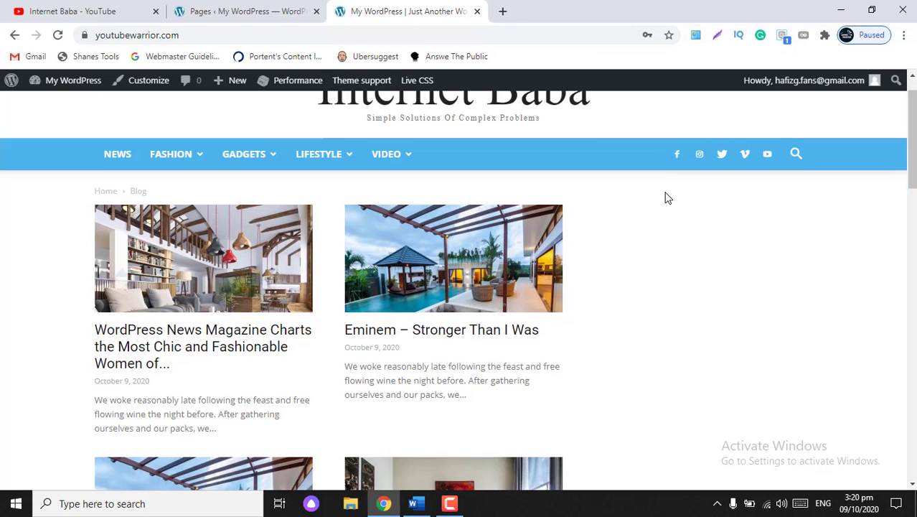
scroll(664, 192, "up", 2)
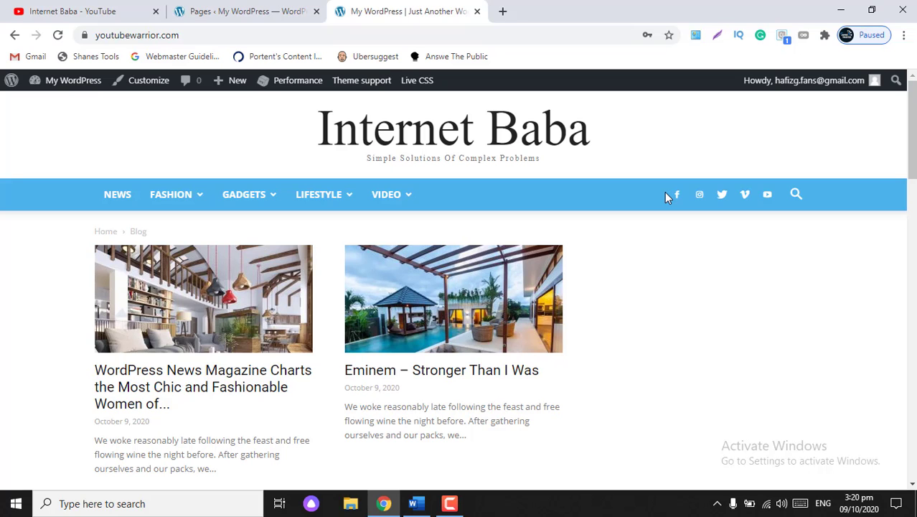
mouse_move(235, 186)
scroll(596, 389, "down", 2)
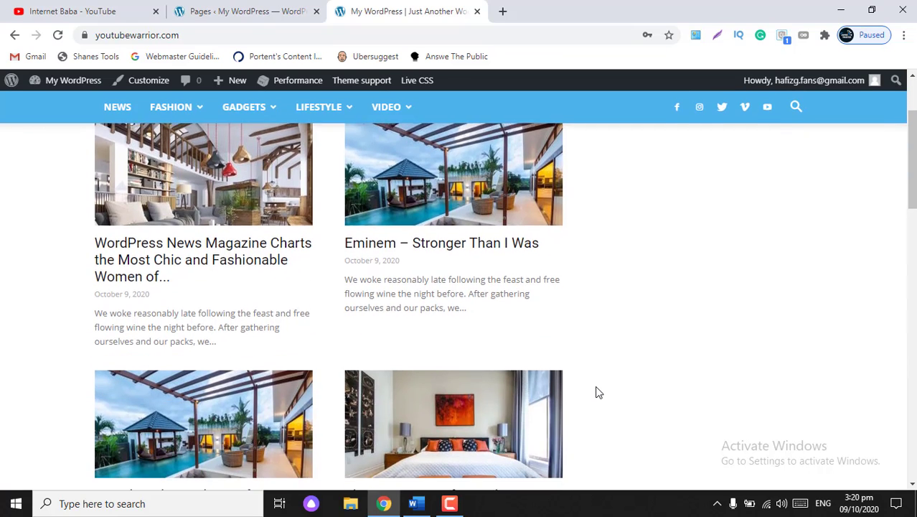
scroll(164, 369, "up", 1)
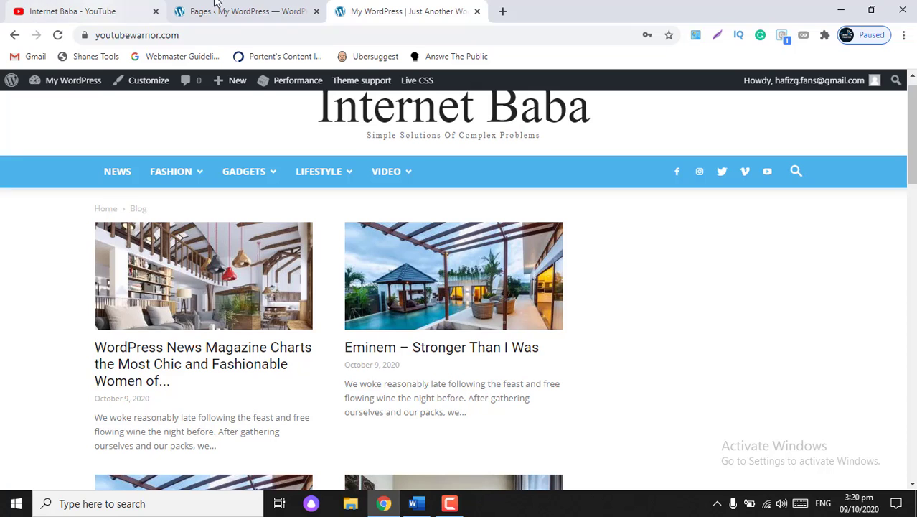
- Consult the Word outline and inspect the site's header category menus and footer page links in Chrome
left_click(412, 503)
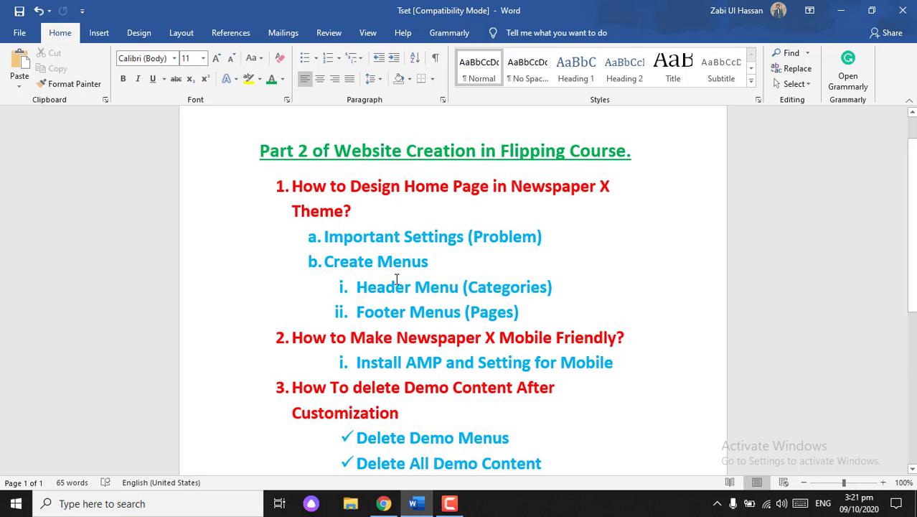
left_click(387, 504)
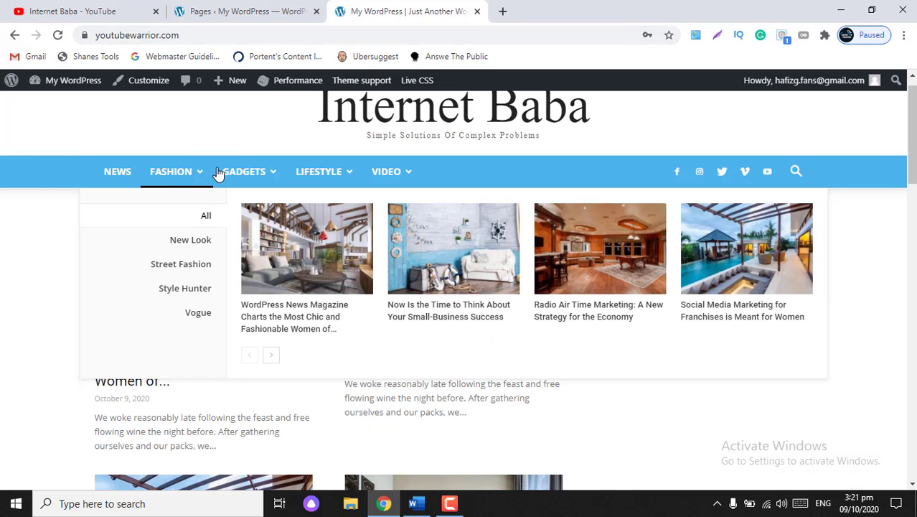
mouse_move(269, 175)
mouse_move(409, 176)
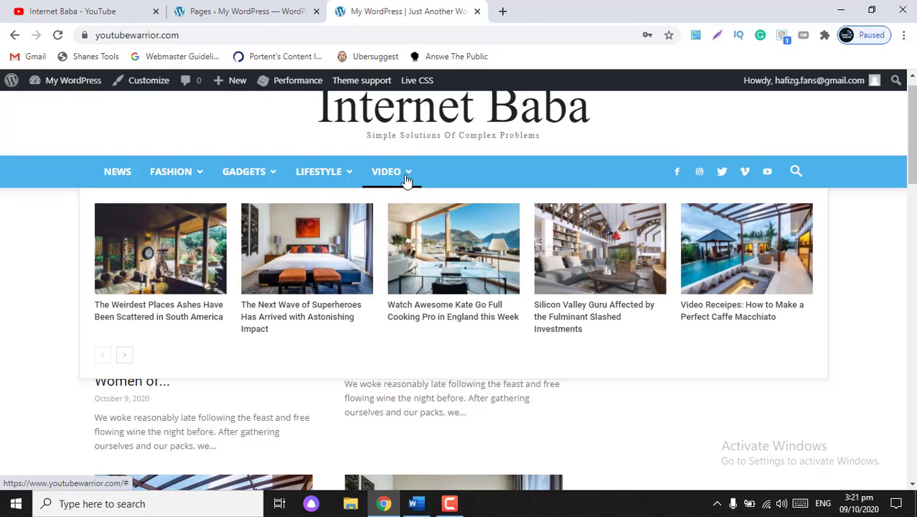
scroll(120, 313, "down", 1)
scroll(120, 314, "down", 8)
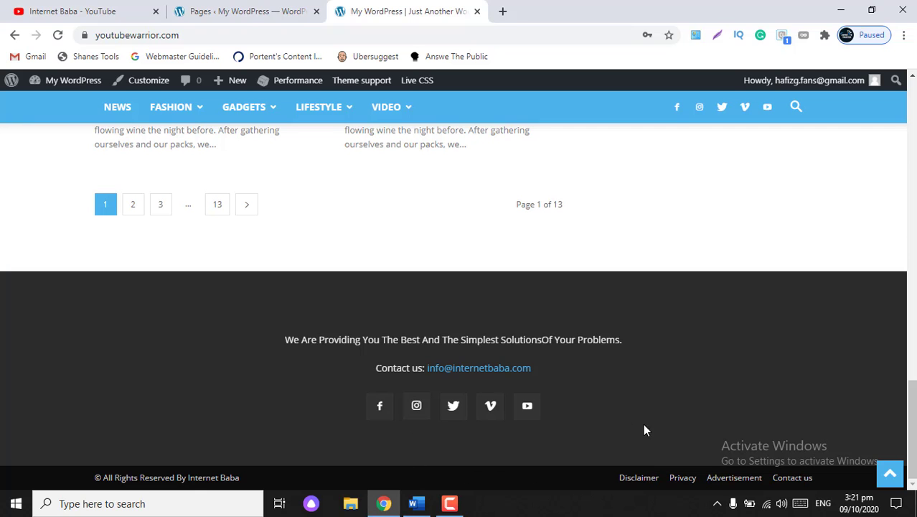
- Switch to Word and read the header and footer menu items in the course outline
left_click(413, 503)
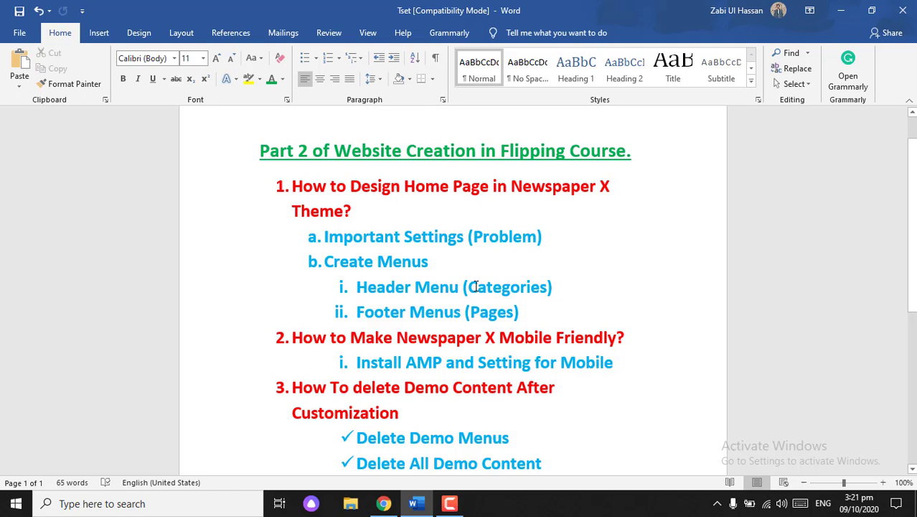
left_click(438, 505)
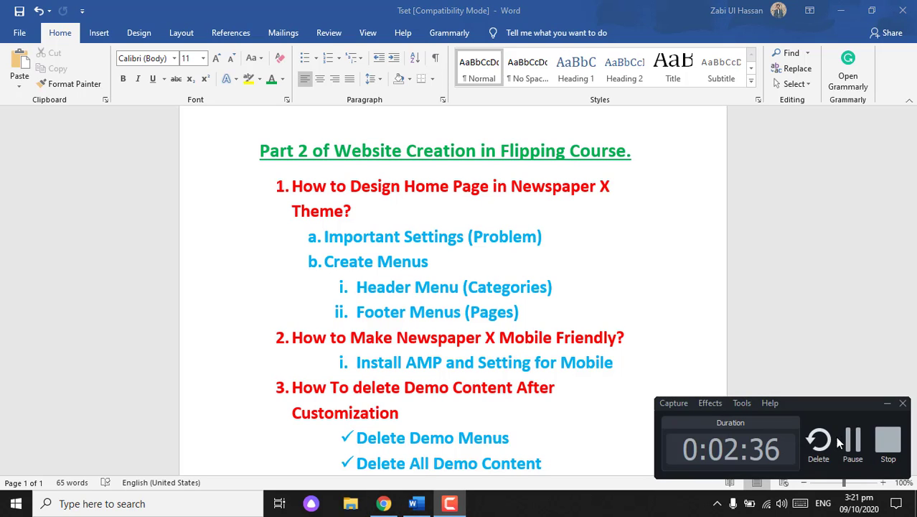
left_click(887, 404)
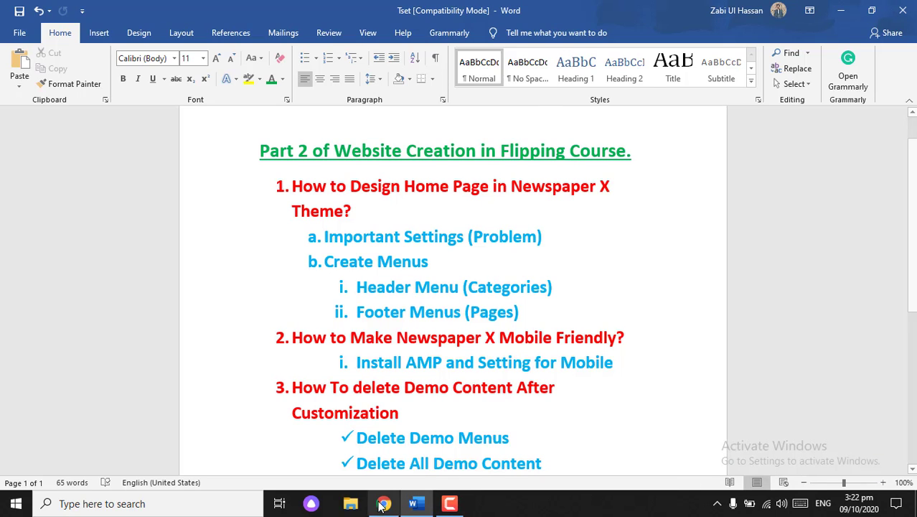
- Switch to Chrome and examine the site's header dropdown menus, the WordPress Pages list and the site footer
left_click(384, 503)
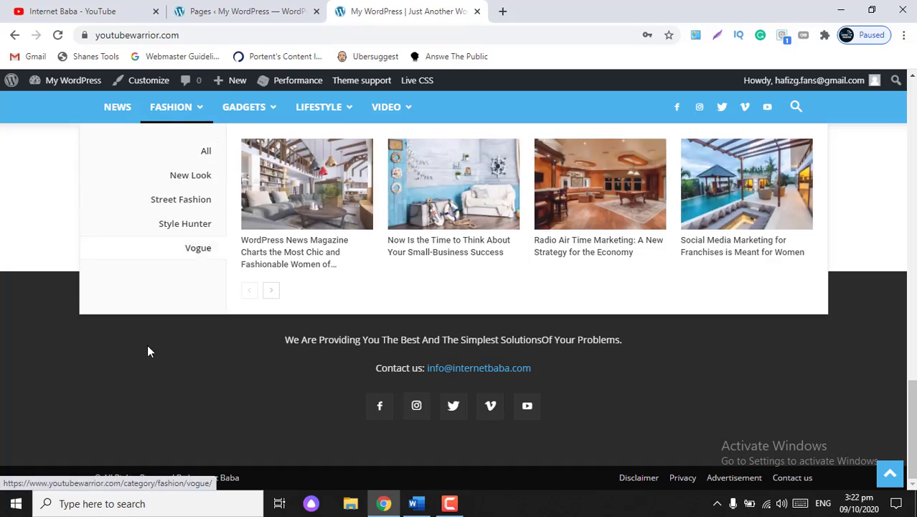
scroll(168, 391, "up", 10)
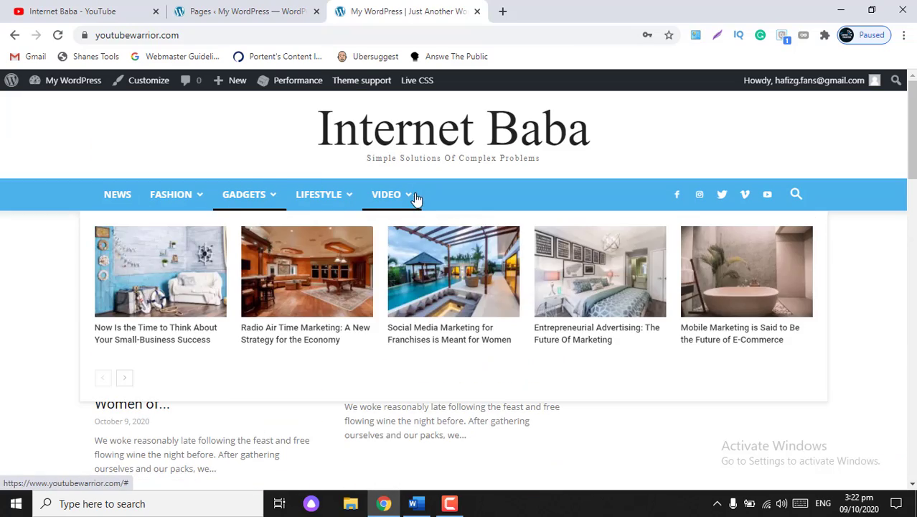
mouse_move(155, 198)
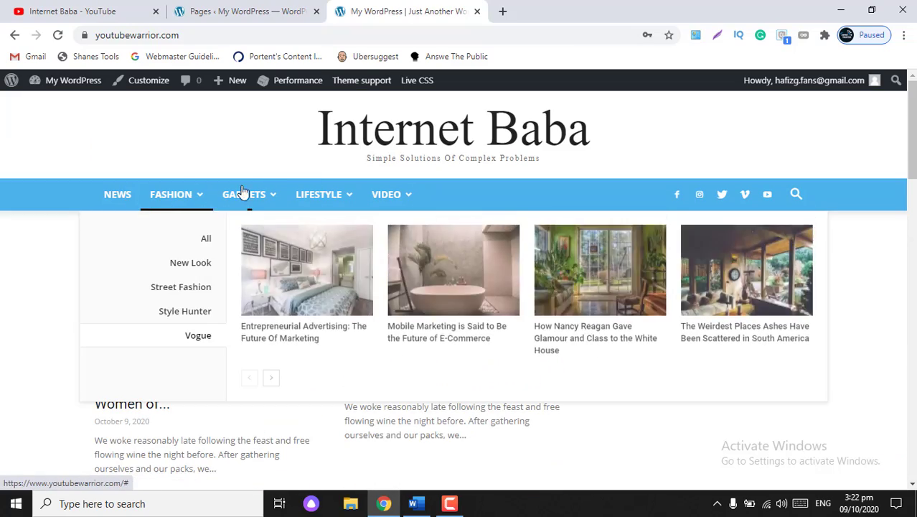
mouse_move(386, 195)
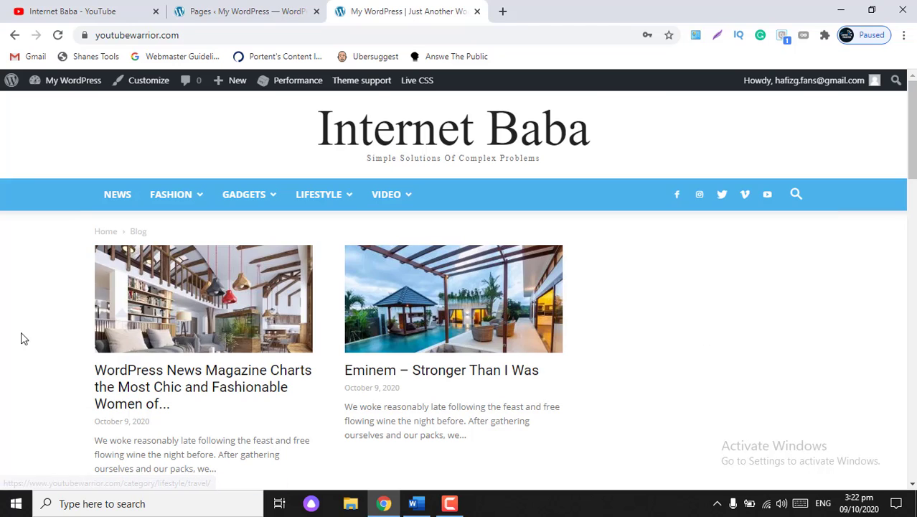
left_click(208, 11)
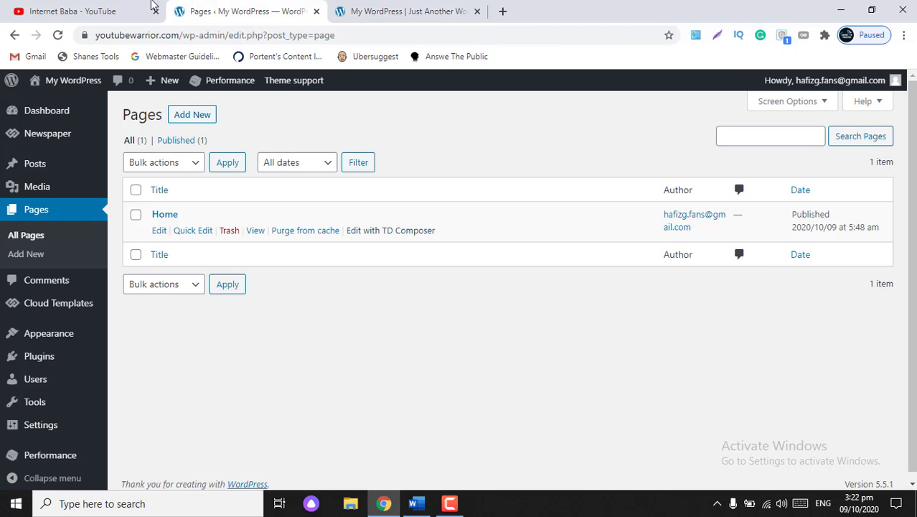
left_click(393, 10)
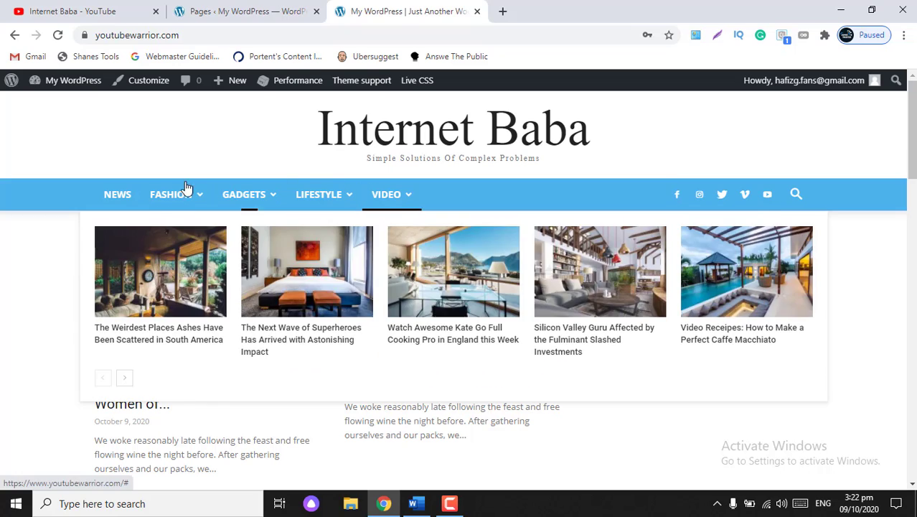
mouse_move(248, 192)
scroll(331, 342, "down", 5)
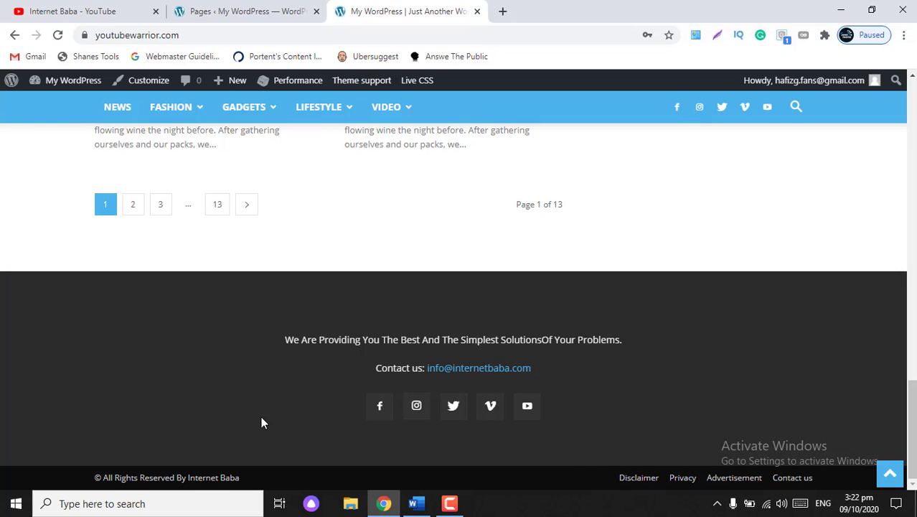
- Switch to Word and read through the outline's sections on home page design, mobile friendliness and demo content deletion
left_click(245, 15)
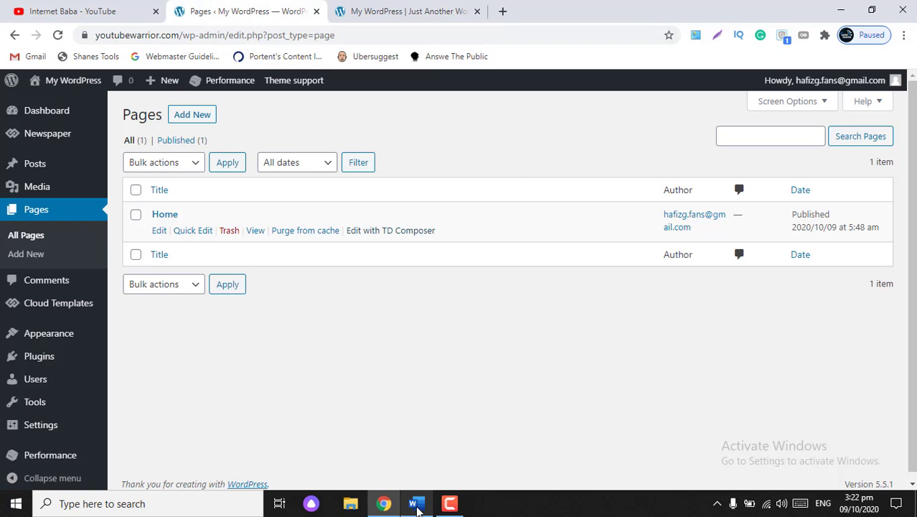
left_click(414, 505)
scroll(395, 310, "down", 8)
scroll(395, 308, "up", 7)
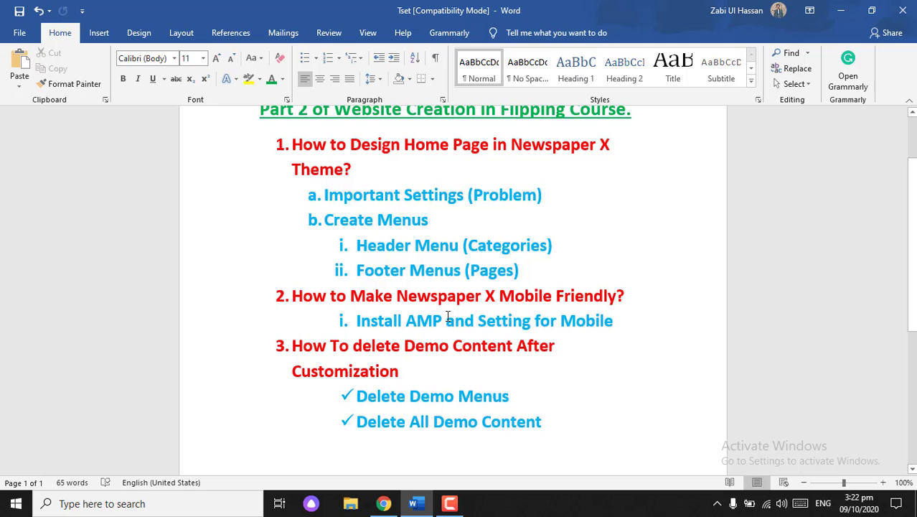
scroll(447, 316, "up", 1)
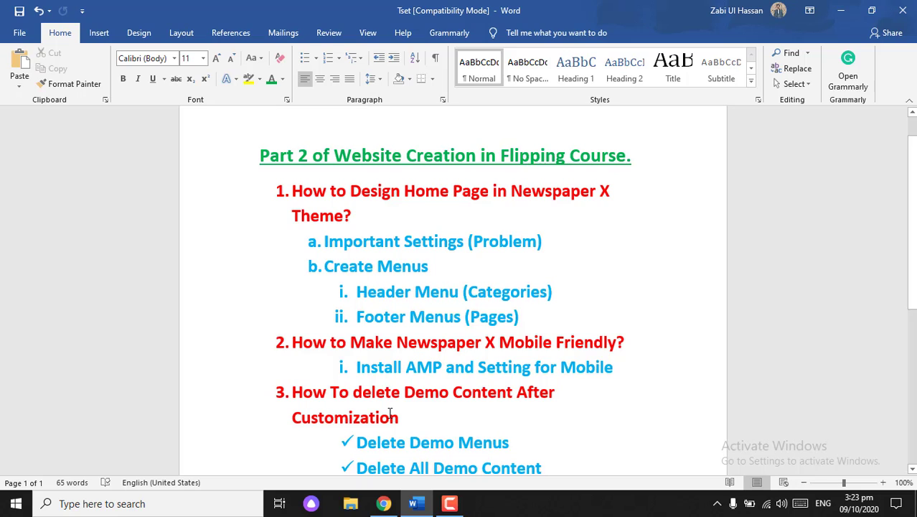
scroll(390, 411, "down", 1)
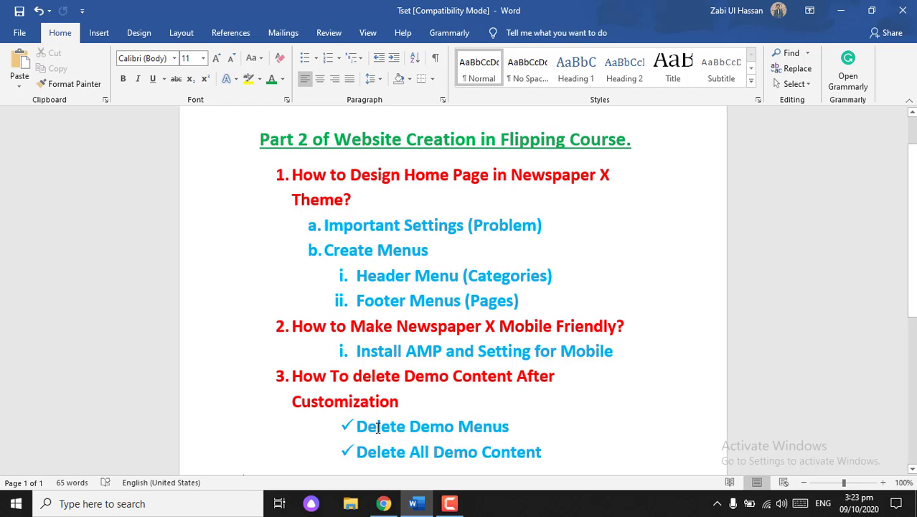
- Switch to Chrome and view the top of the site's home page
left_click(383, 503)
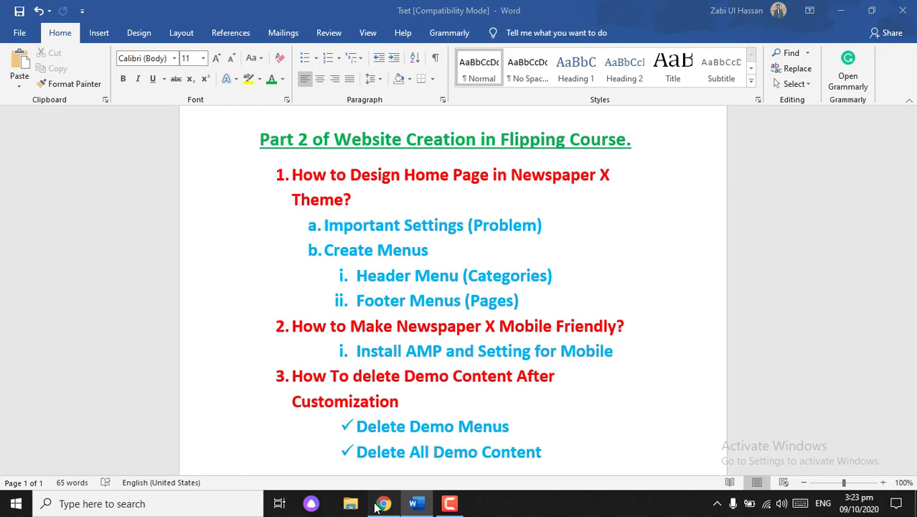
left_click(408, 8)
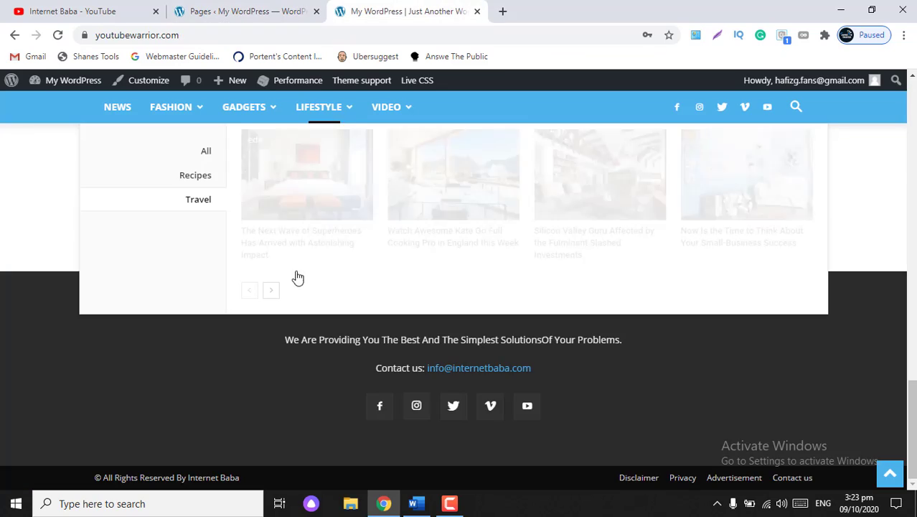
scroll(65, 345, "up", 10)
scroll(65, 345, "up", 5)
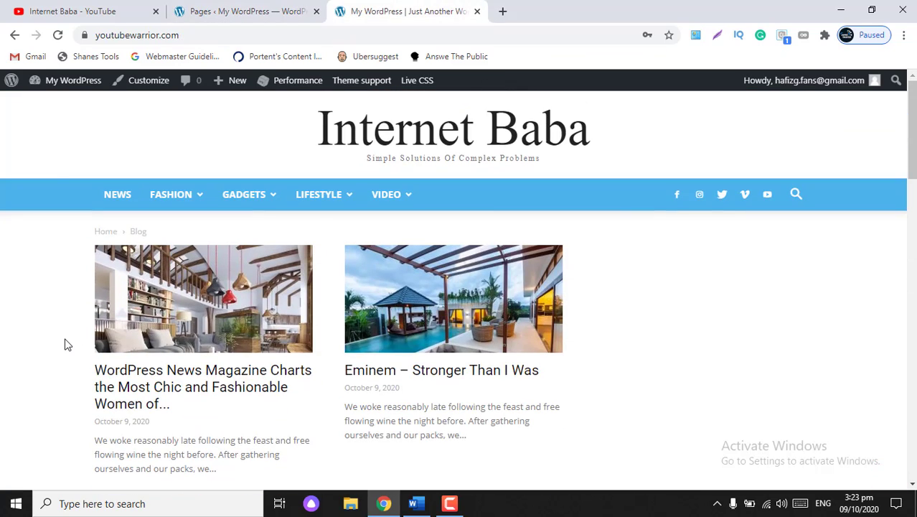
- View the Internet Baba YouTube channel's uploads and playlists, and return to the WordPress Pages list
left_click(43, 5)
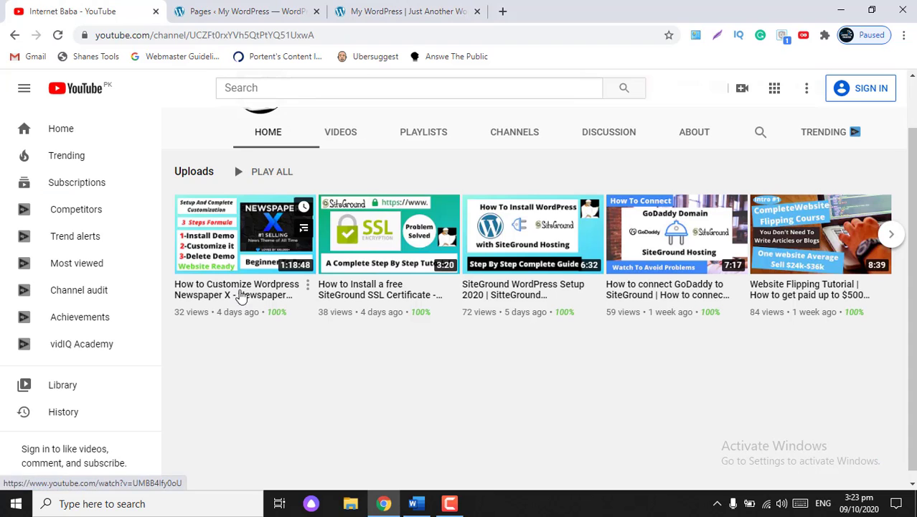
scroll(285, 373, "up", 1)
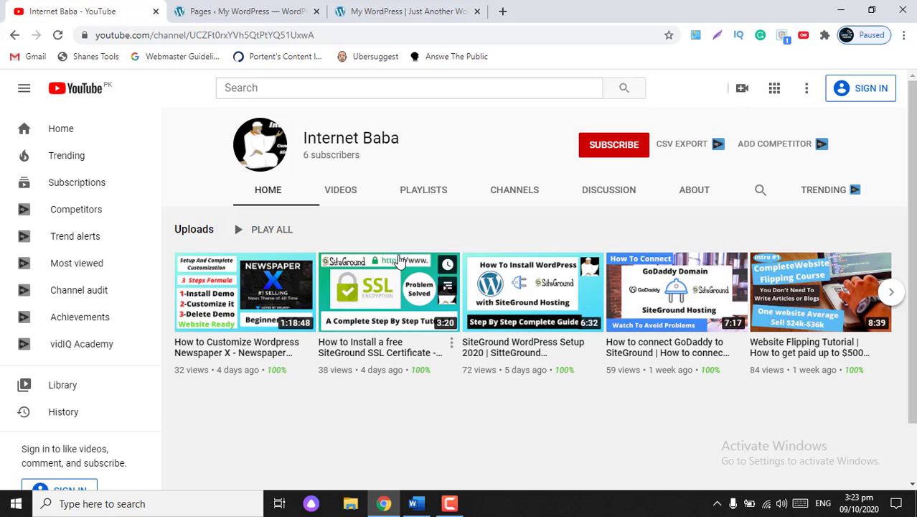
left_click(407, 196)
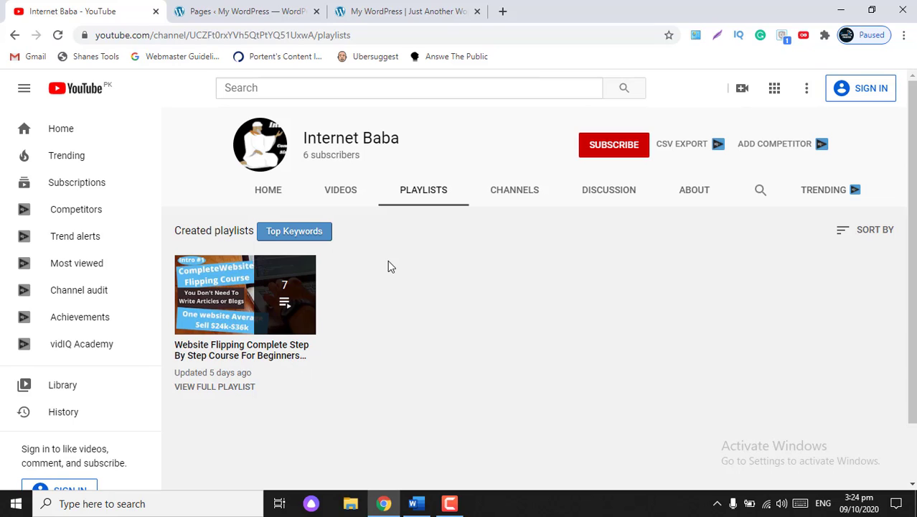
left_click(256, 10)
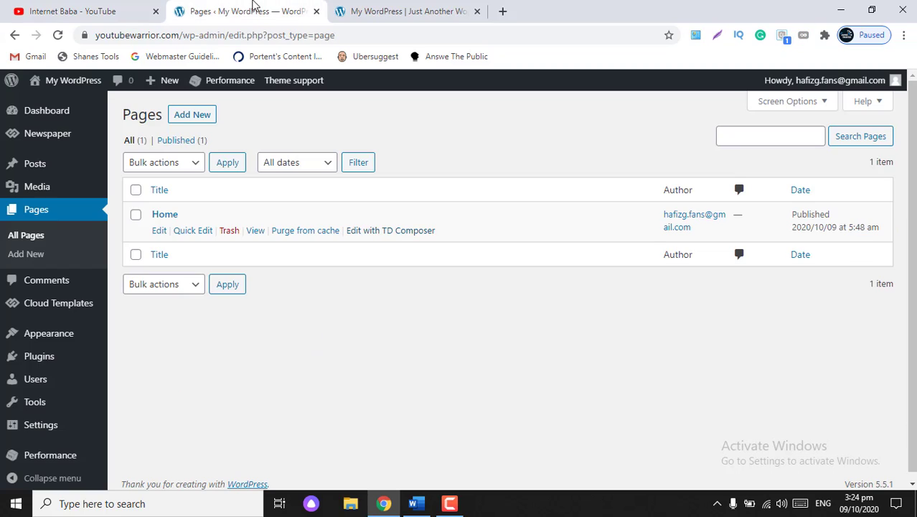
- View the articles on the site's home page and close the YouTube channel tab
left_click(364, 6)
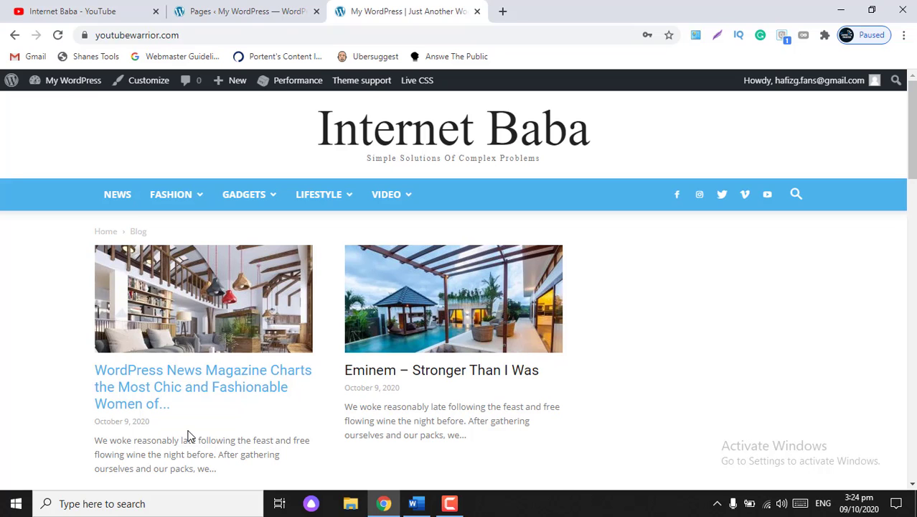
scroll(188, 436, "down", 2)
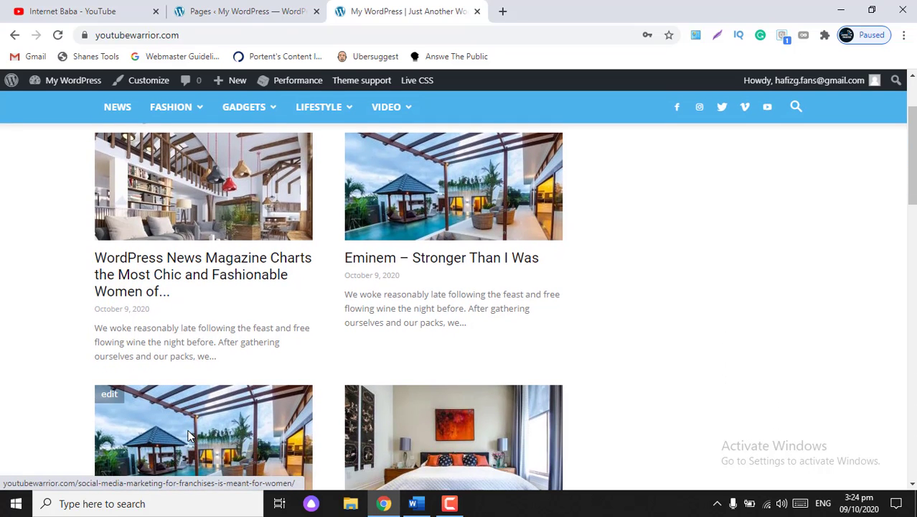
scroll(188, 436, "up", 2)
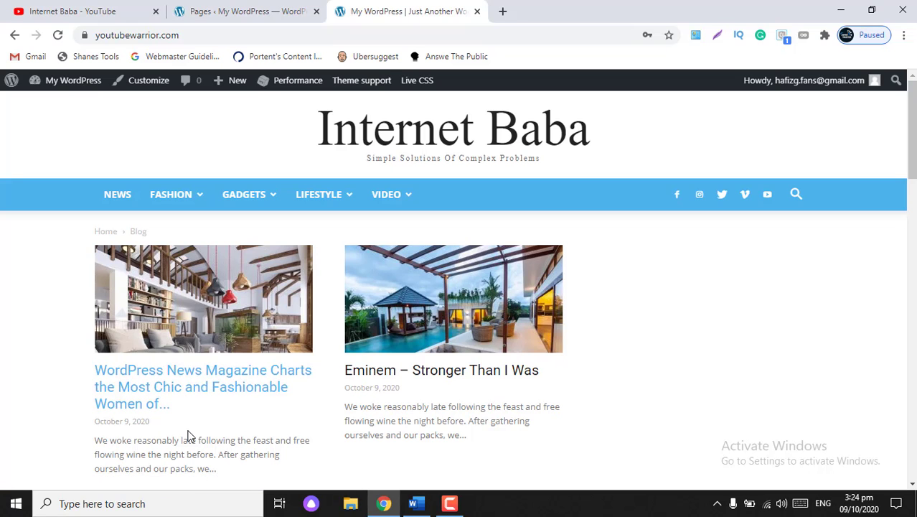
left_click(79, 10)
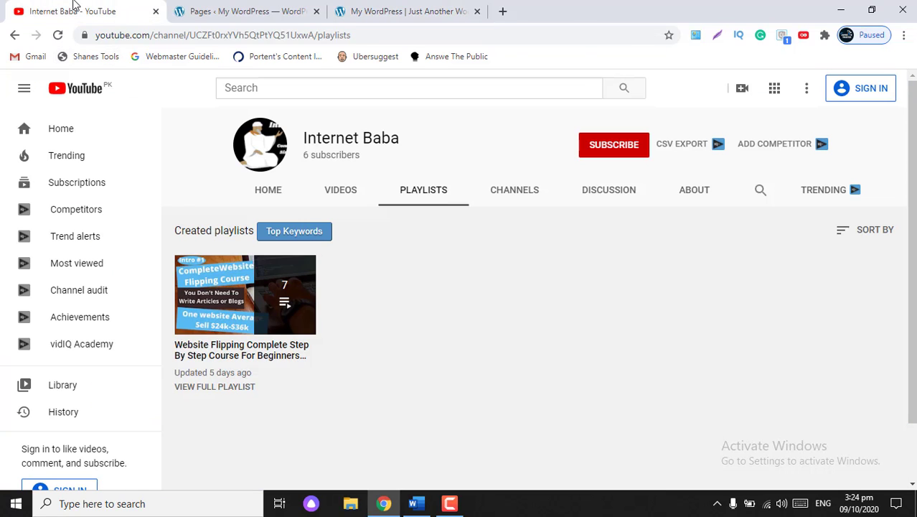
left_click(155, 11)
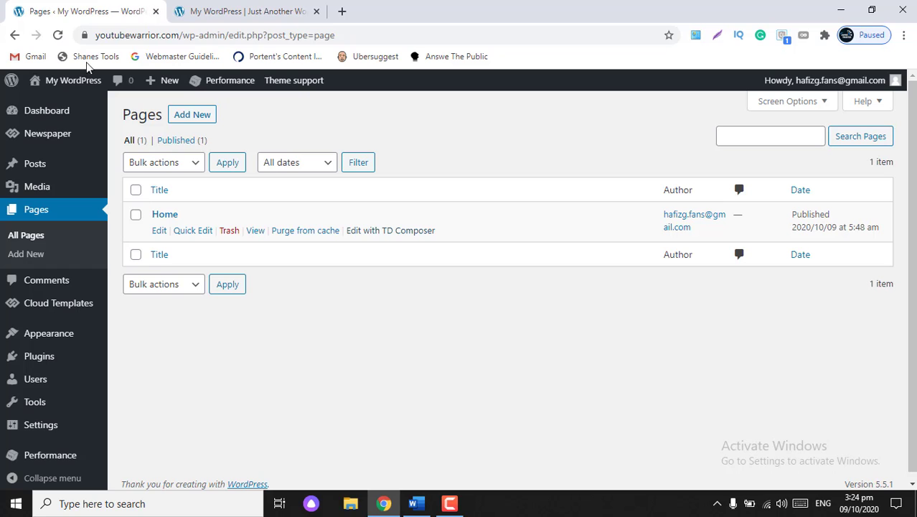
- Open the WordPress dashboard, look over its overview, and switch to Word to check the part 2 outline
left_click(47, 112)
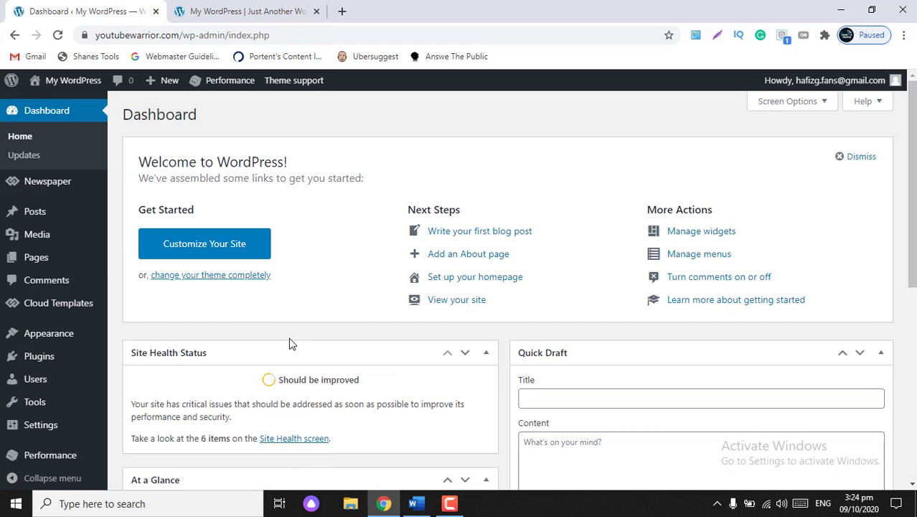
scroll(290, 343, "down", 3)
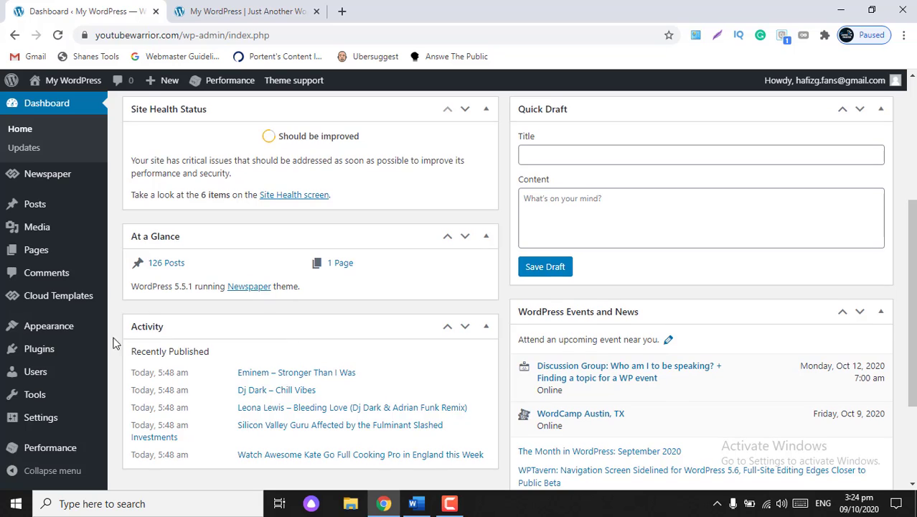
scroll(260, 302, "up", 3)
scroll(260, 301, "up", 2)
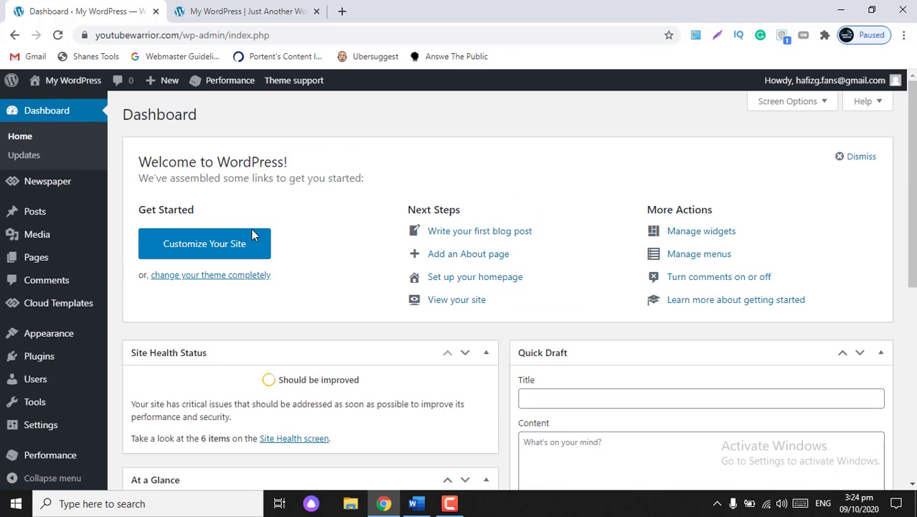
left_click(414, 503)
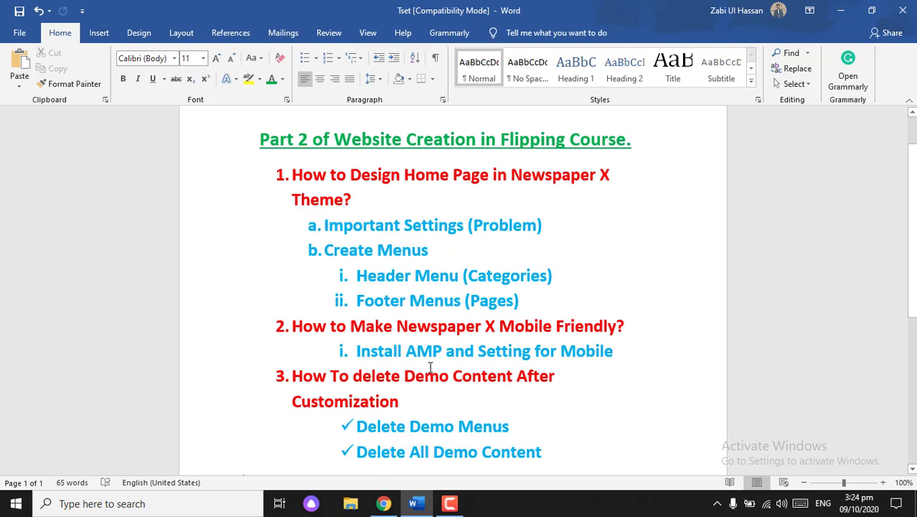
- Switch to Chrome and compare the site's default home page with the page behind the News menu item
left_click(384, 505)
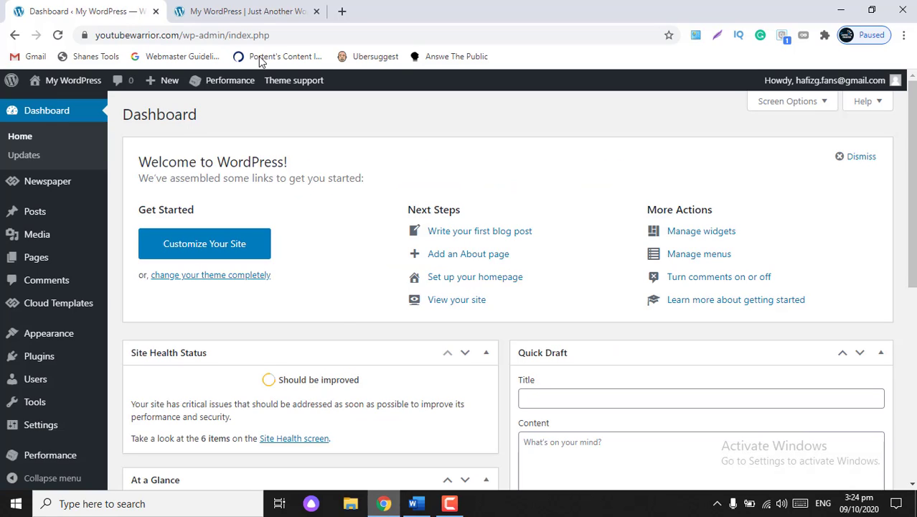
left_click(269, 8)
mouse_move(247, 195)
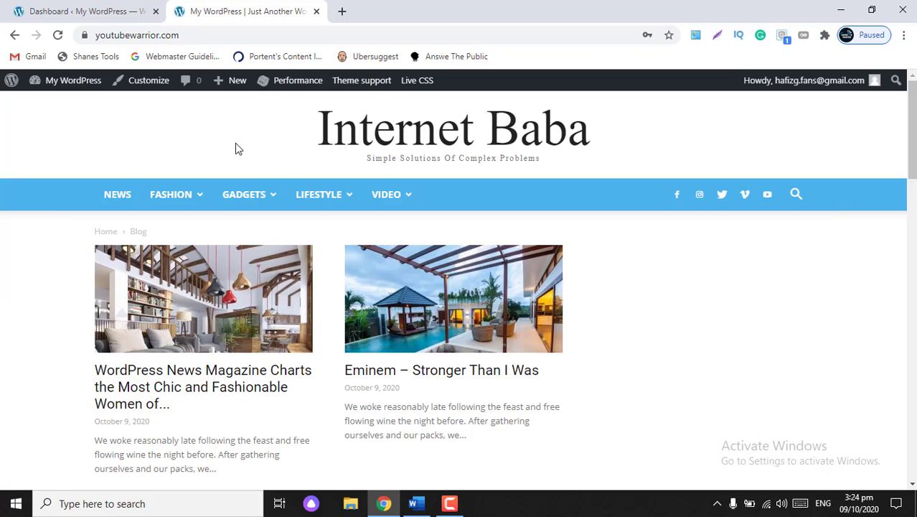
left_click(369, 134)
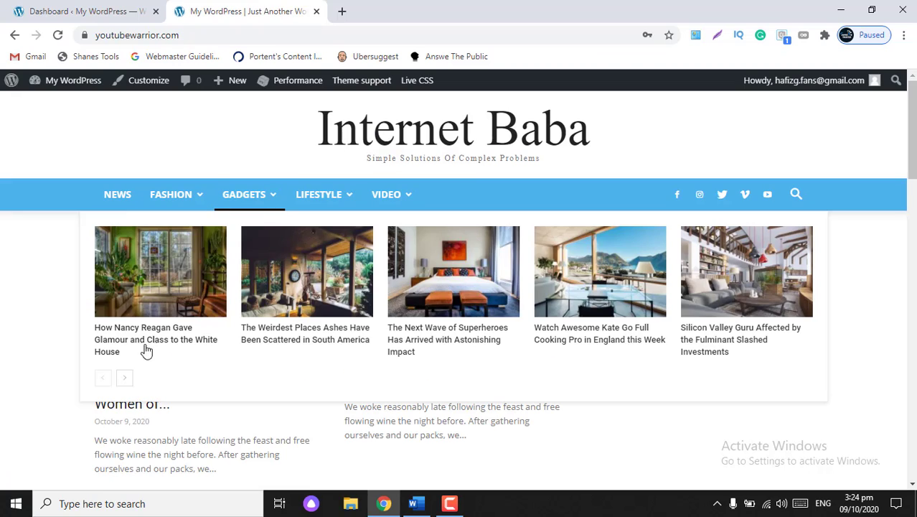
scroll(255, 389, "down", 5)
scroll(255, 388, "up", 5)
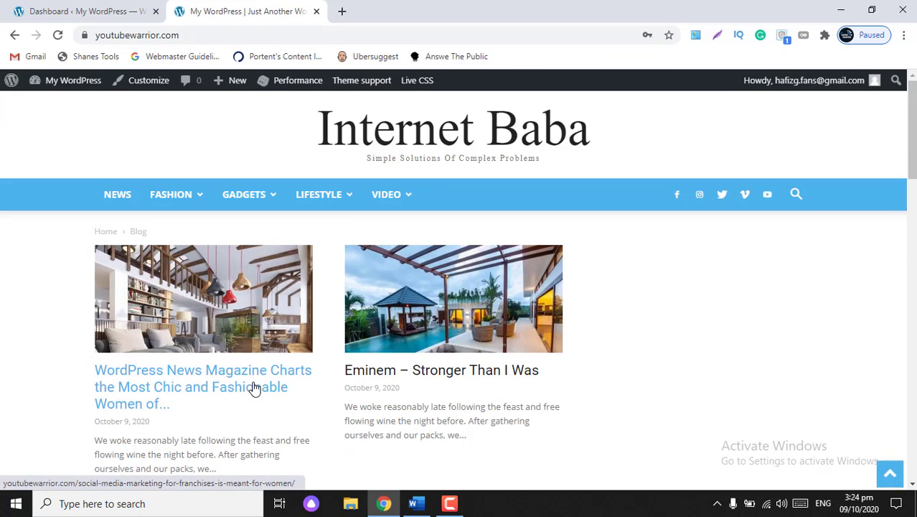
left_click(118, 191)
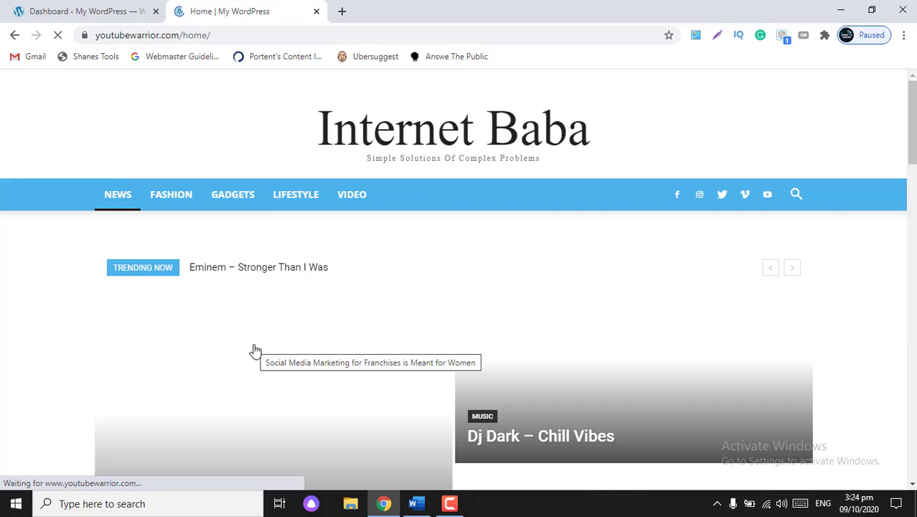
scroll(359, 396, "down", 10)
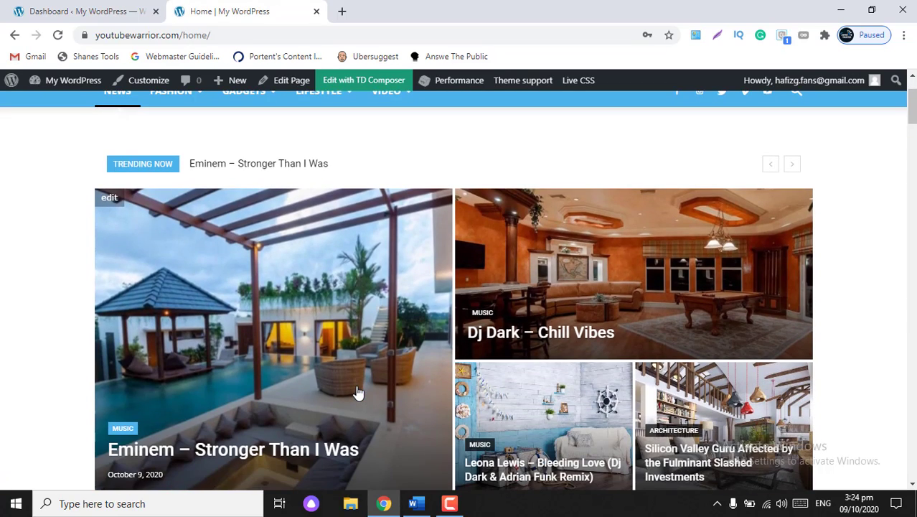
scroll(359, 393, "up", 10)
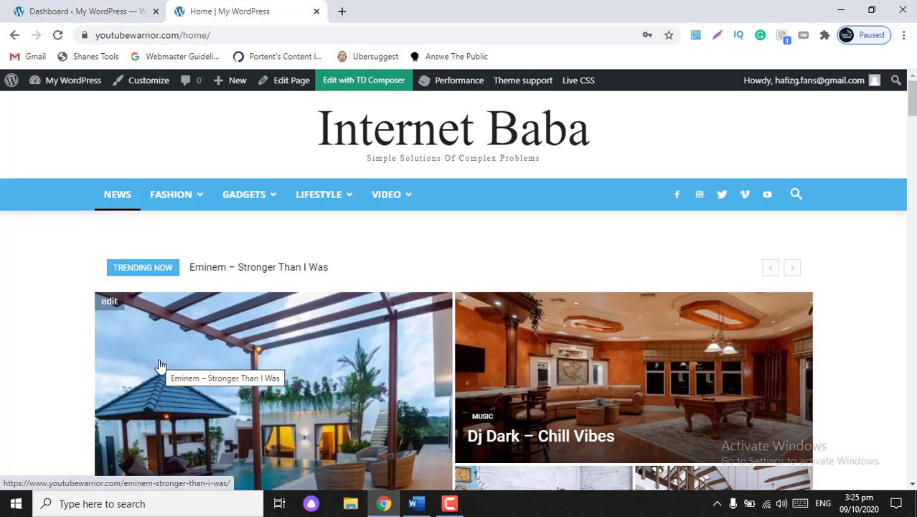
- Return to the WordPress dashboard and open the Reading settings
left_click(79, 11)
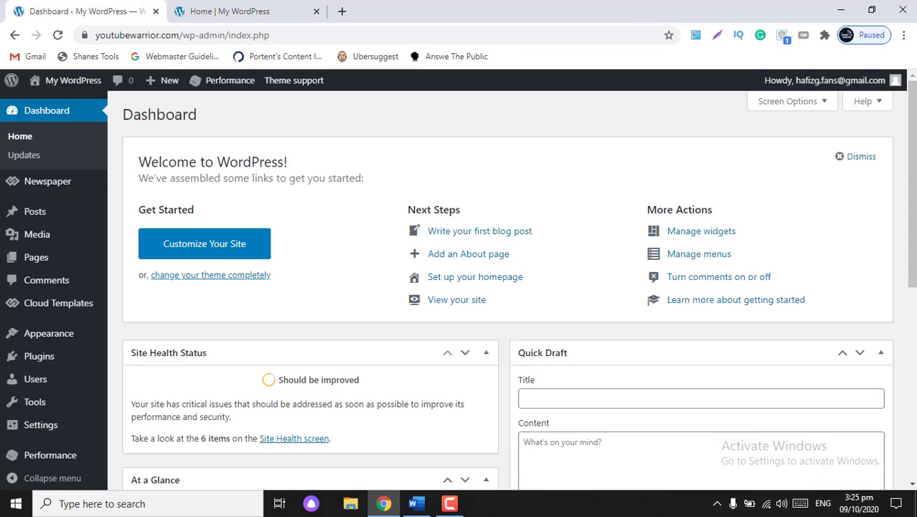
left_click(216, 10)
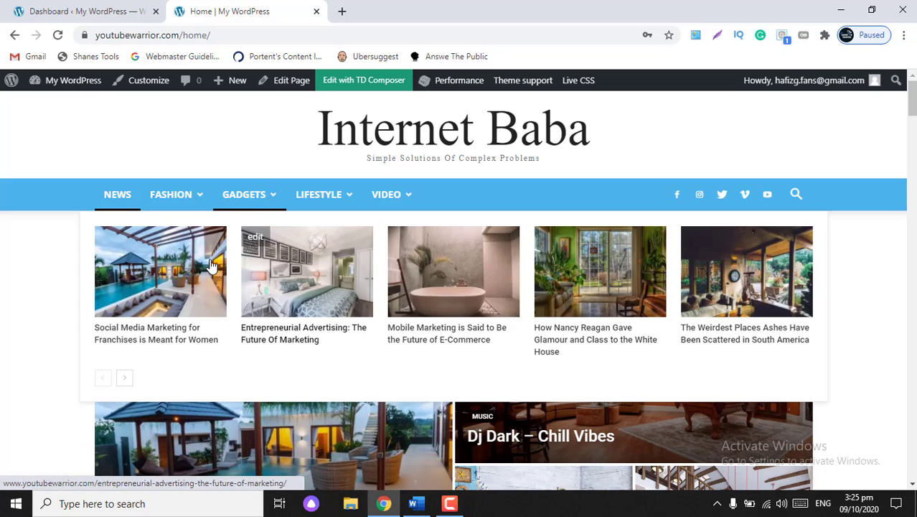
left_click(89, 7)
scroll(14, 423, "down", 5)
mouse_move(10, 425)
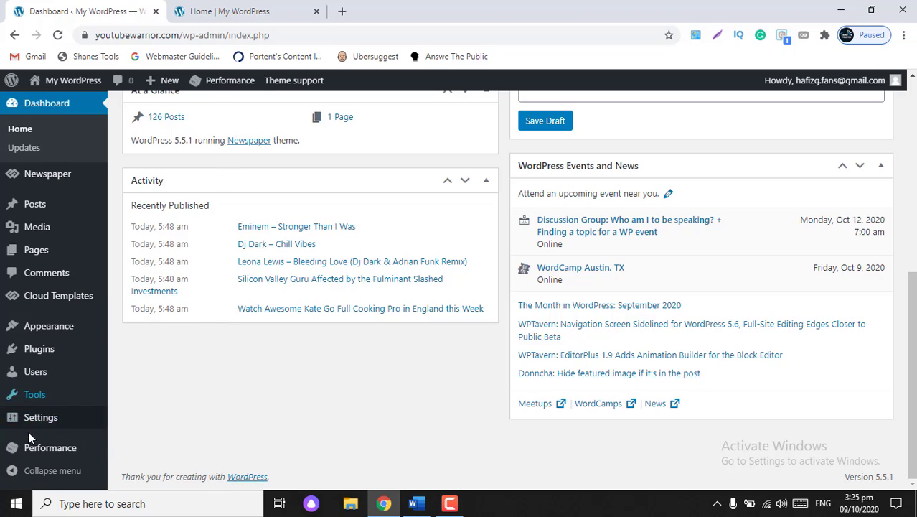
mouse_move(40, 418)
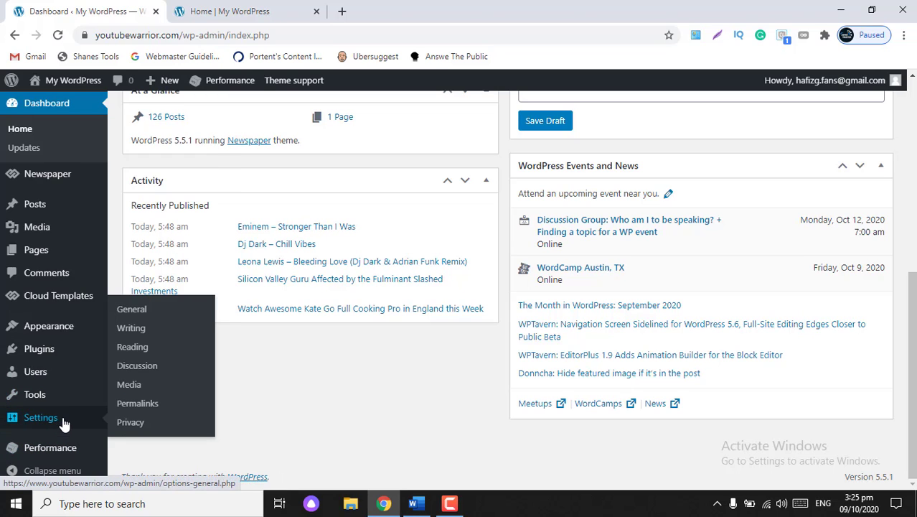
left_click(132, 347)
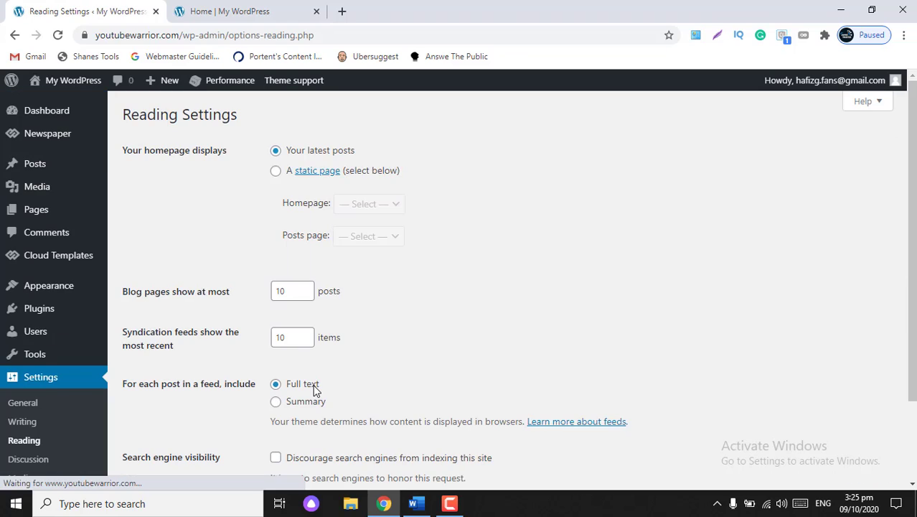
- Make the site display a static page, with Home as its homepage, and save the changes
left_click(275, 175)
left_click(394, 207)
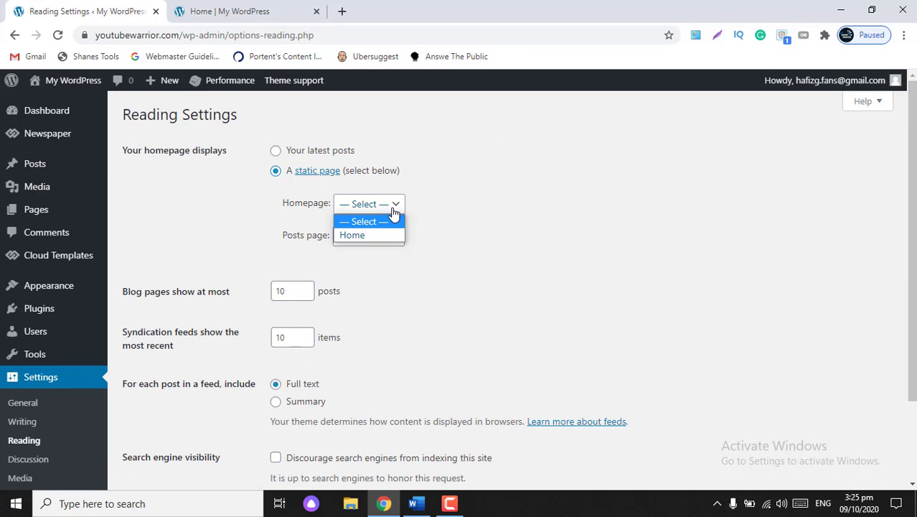
left_click(371, 235)
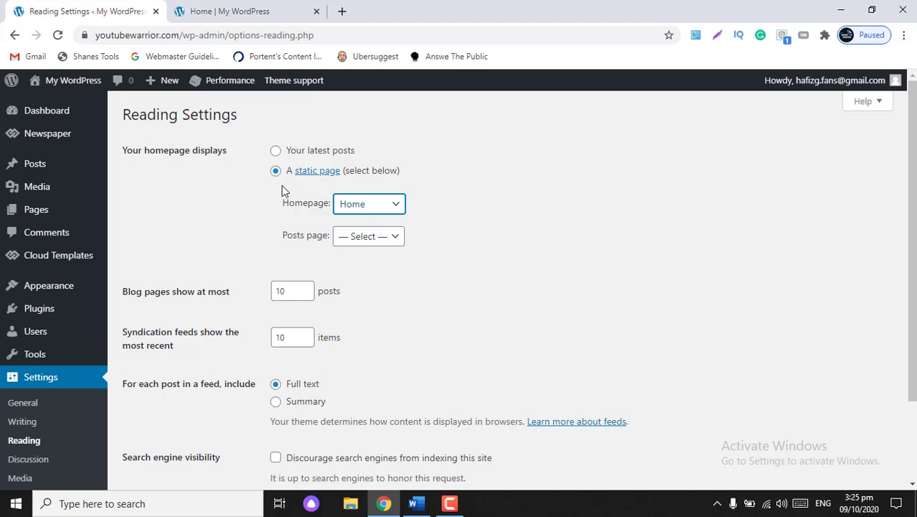
scroll(269, 263, "down", 3)
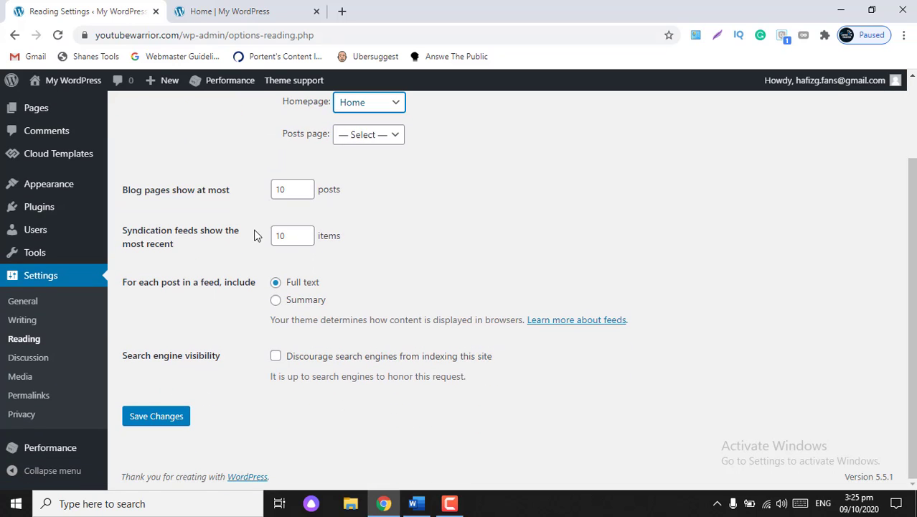
scroll(375, 107, "up", 1)
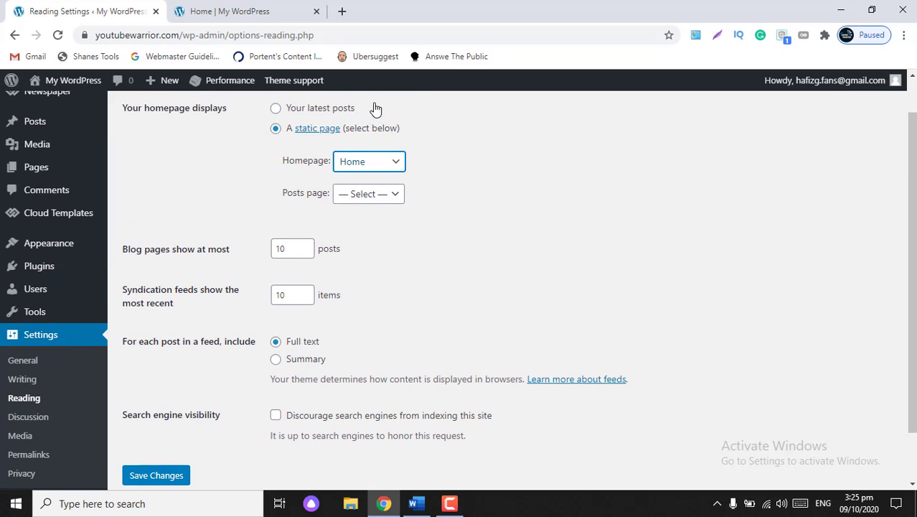
scroll(407, 208, "up", 1)
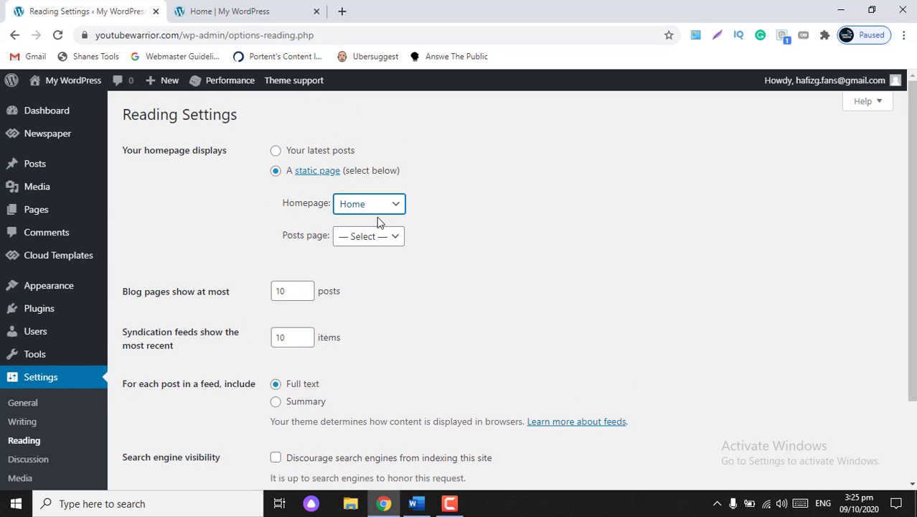
scroll(137, 425, "down", 1)
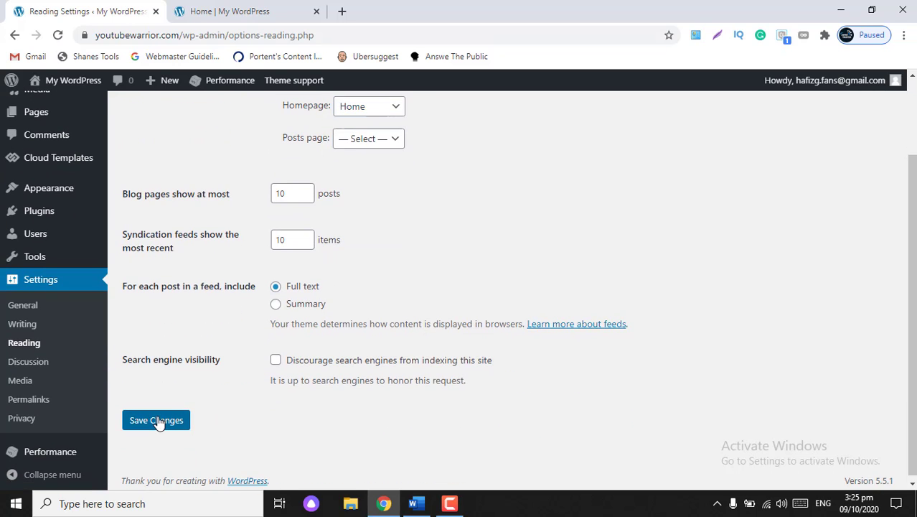
left_click(158, 421)
- Reload the live site and follow its News menu item to check the homepage
left_click(248, 9)
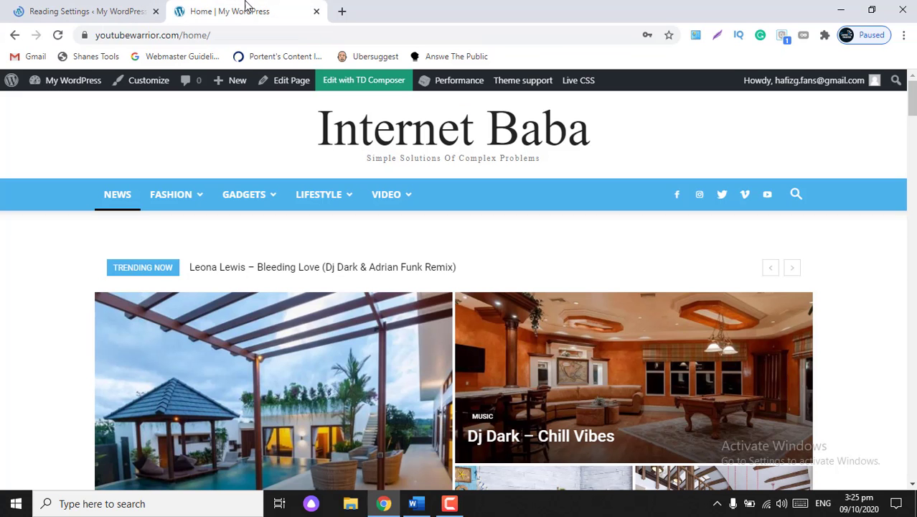
left_click(60, 35)
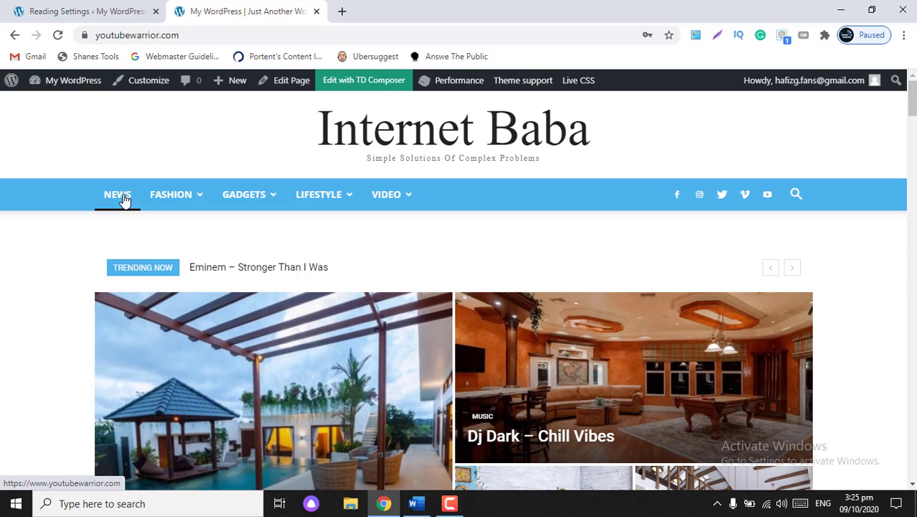
left_click(122, 198)
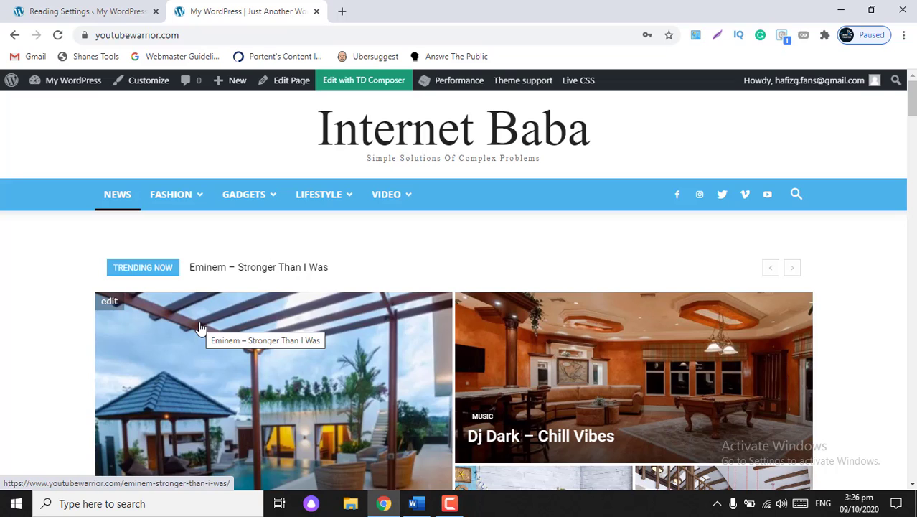
- Return to the WordPress admin and open the General settings
left_click(88, 9)
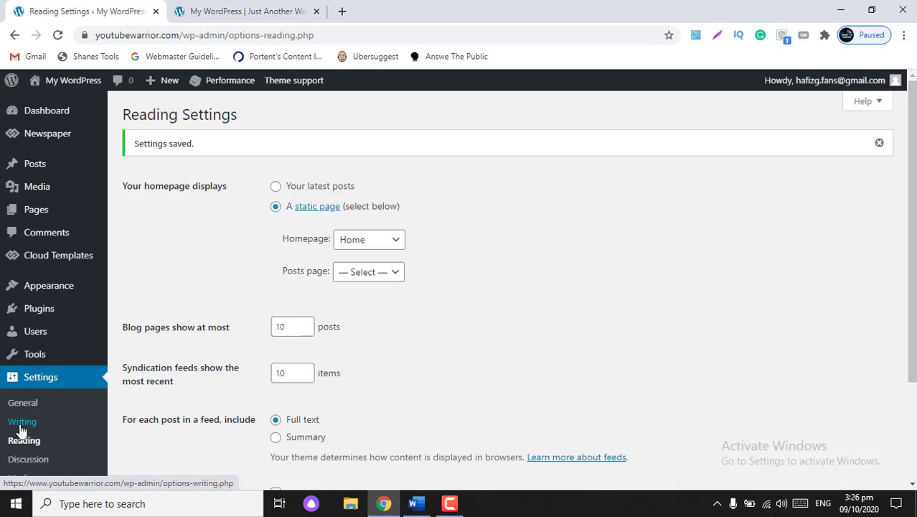
scroll(20, 429, "down", 1)
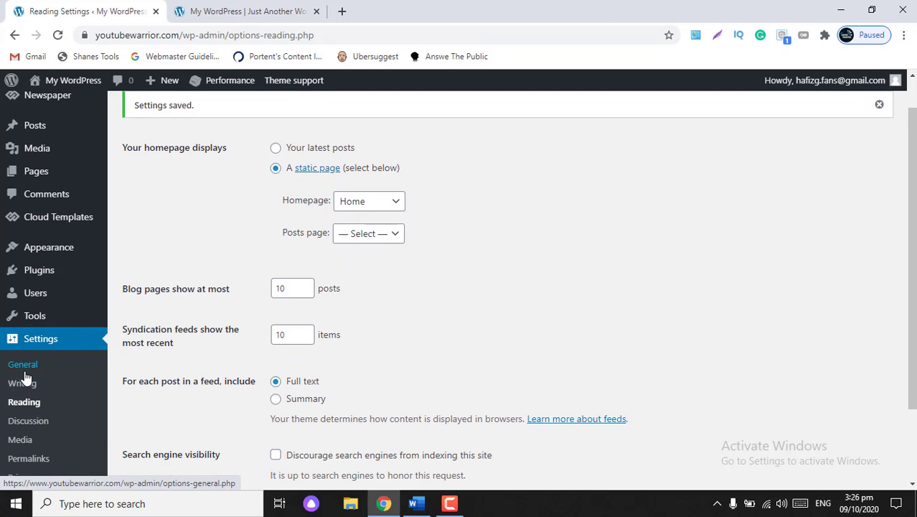
- Check the live site's home page and try to load experstrtrusted.com in a new browser tab
left_click(282, 7)
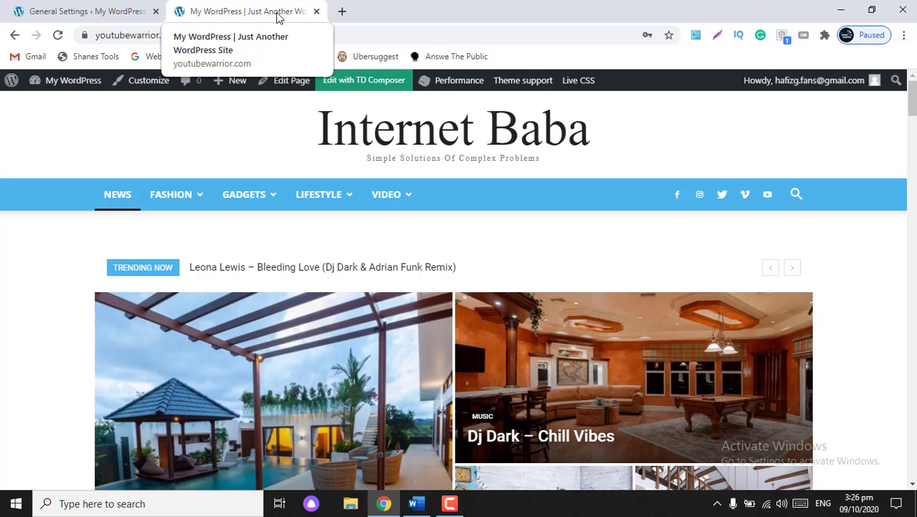
left_click(342, 10)
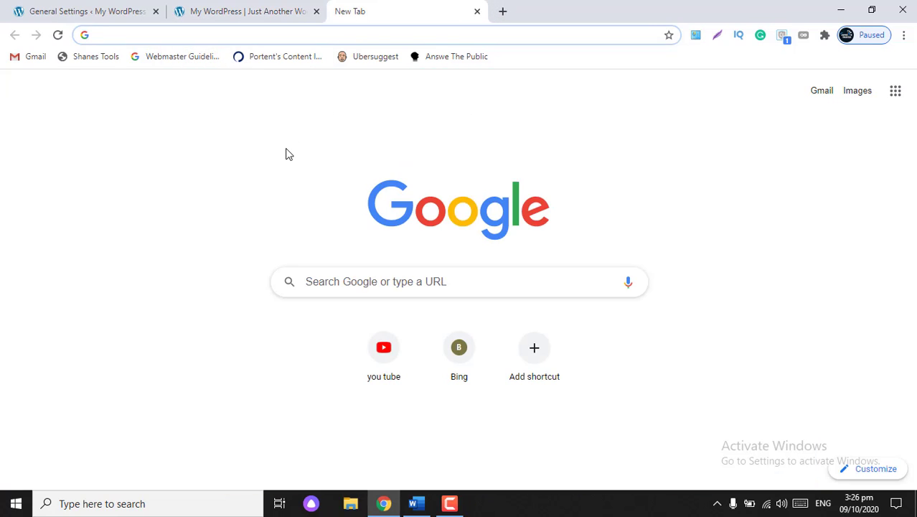
type("exper")
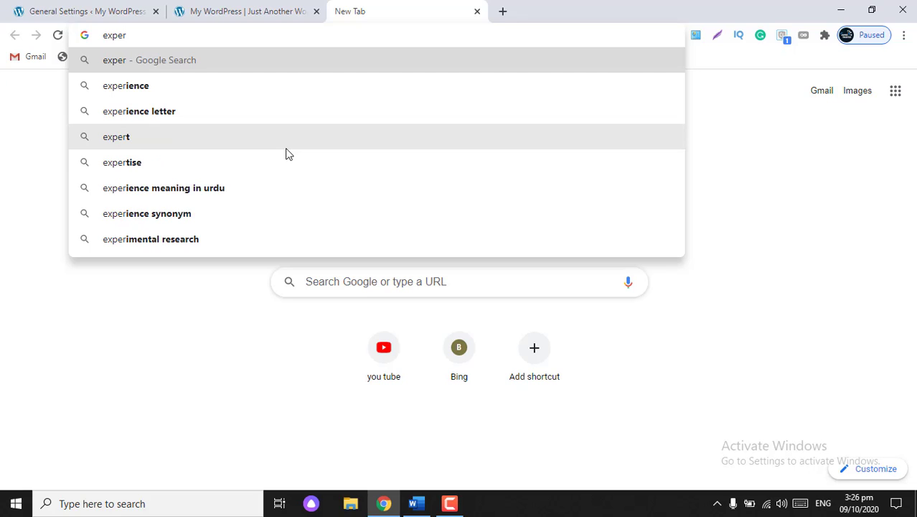
key("BackSpace")
key("BackSpace")
type("er")
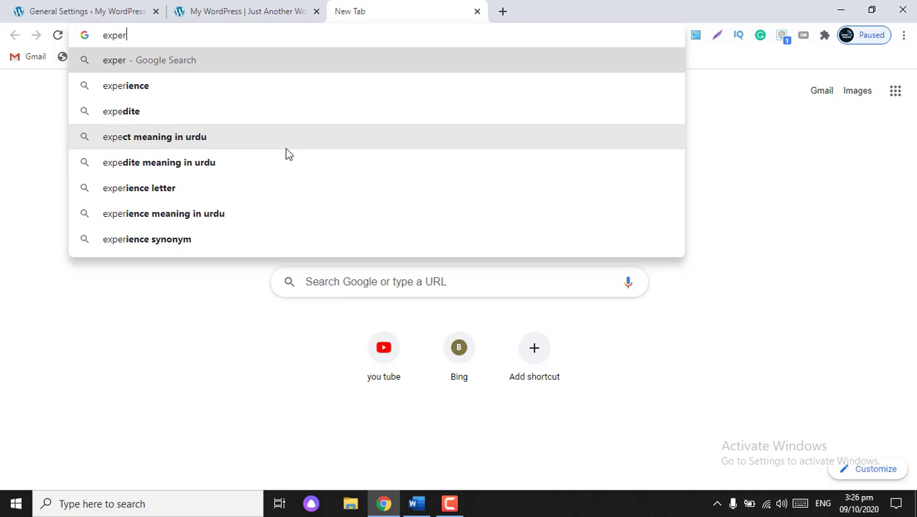
type("strtruste")
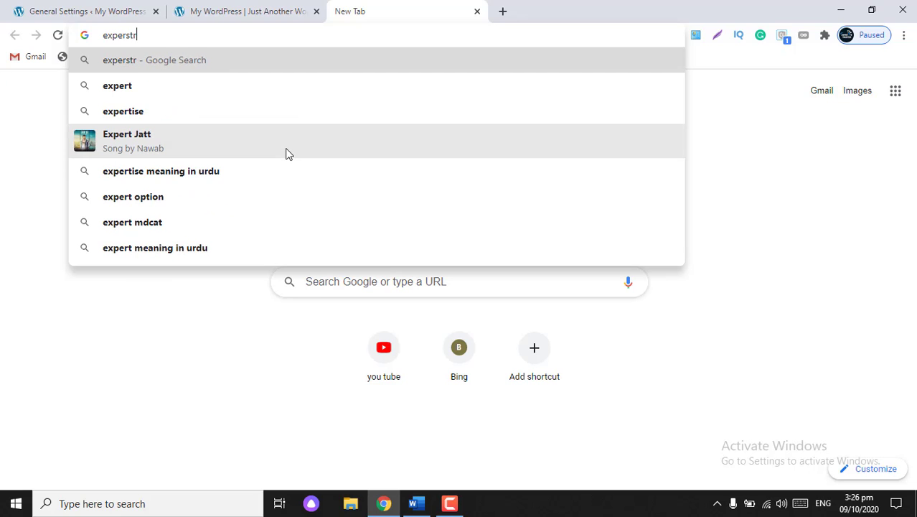
type("d.com")
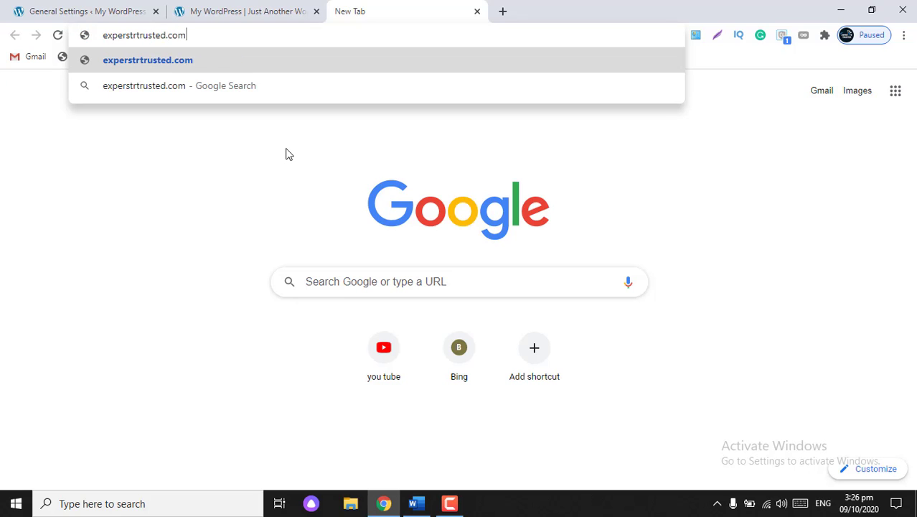
key("Return")
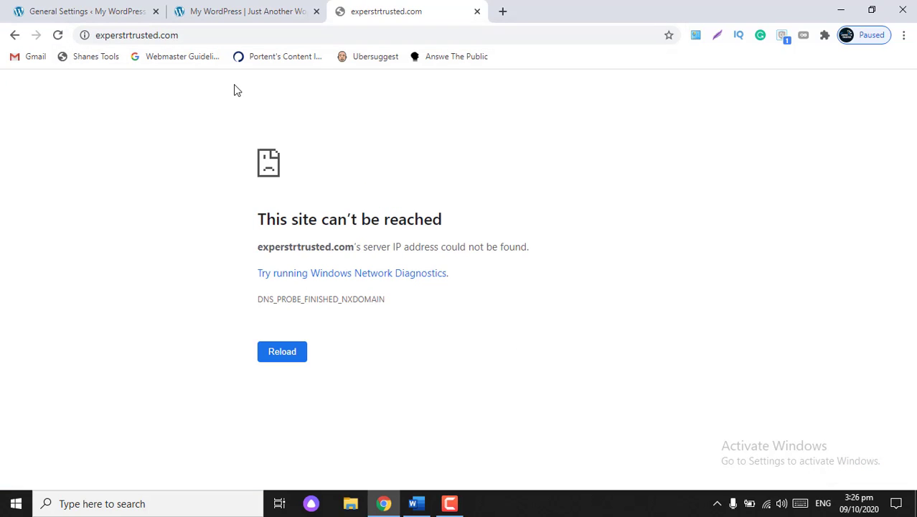
- Correct the misspelled web address to expertstrusted.com and load the site
left_click(121, 36)
left_click(120, 36)
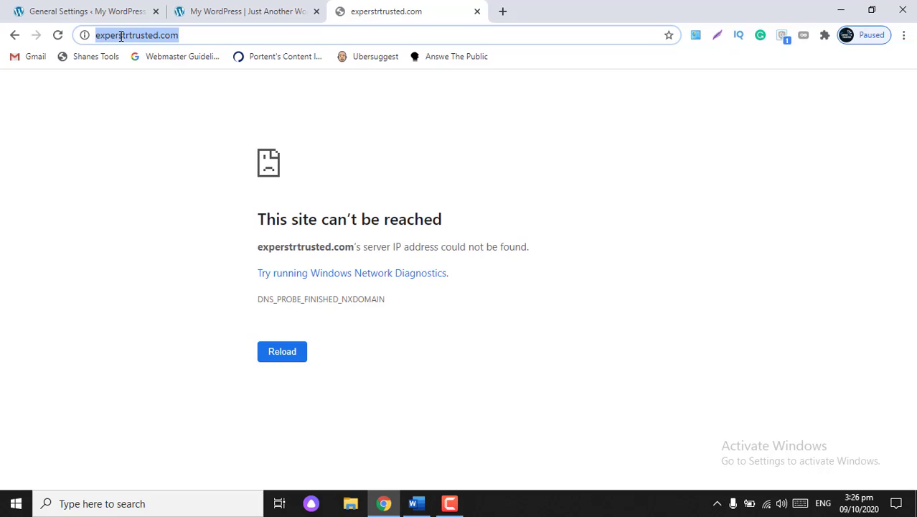
left_click(120, 36)
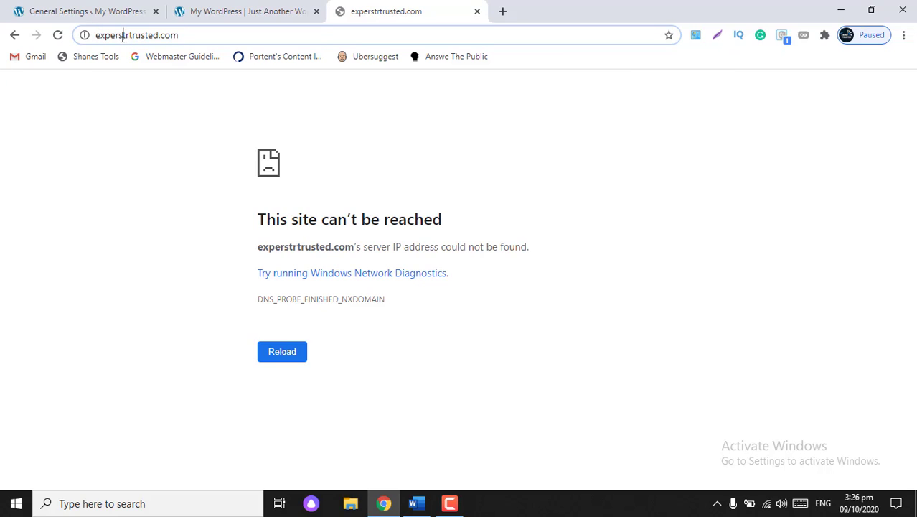
key("BackSpace")
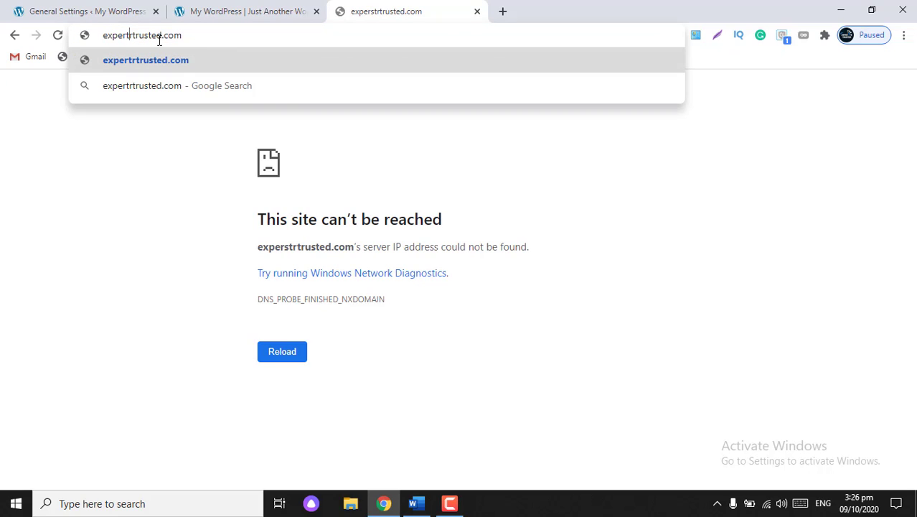
type("s")
key("Return")
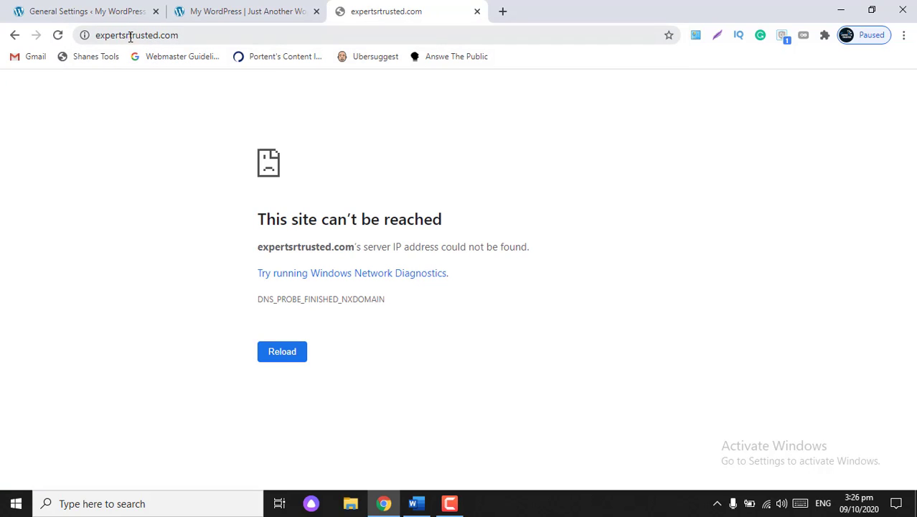
left_click(129, 35)
key("Right")
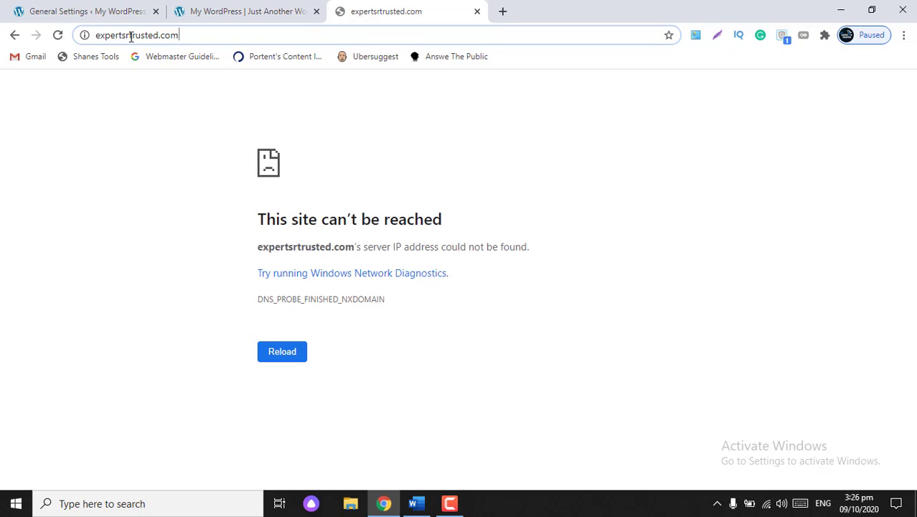
key("BackSpace")
key("Return")
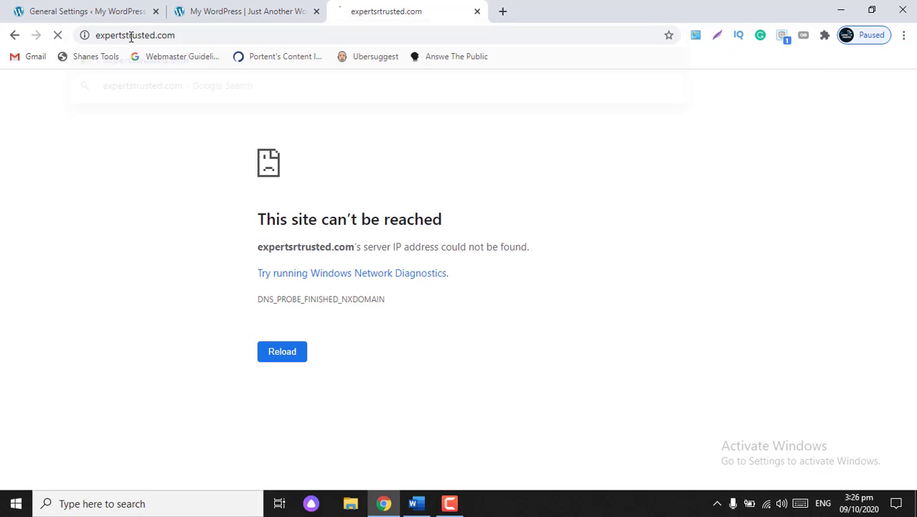
- Search Google for "trust pilot" in another new tab and open the Trustpilot website
left_click(500, 11)
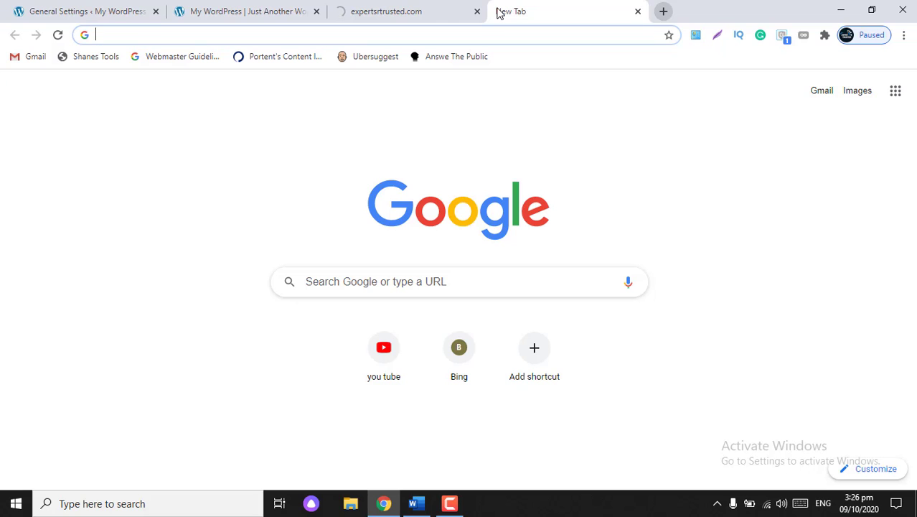
type("trus")
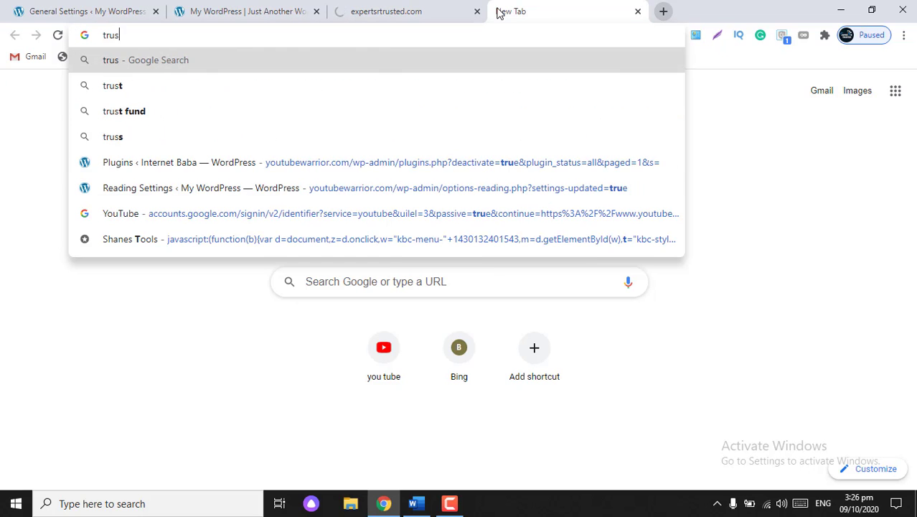
type("t pilot")
key("Return")
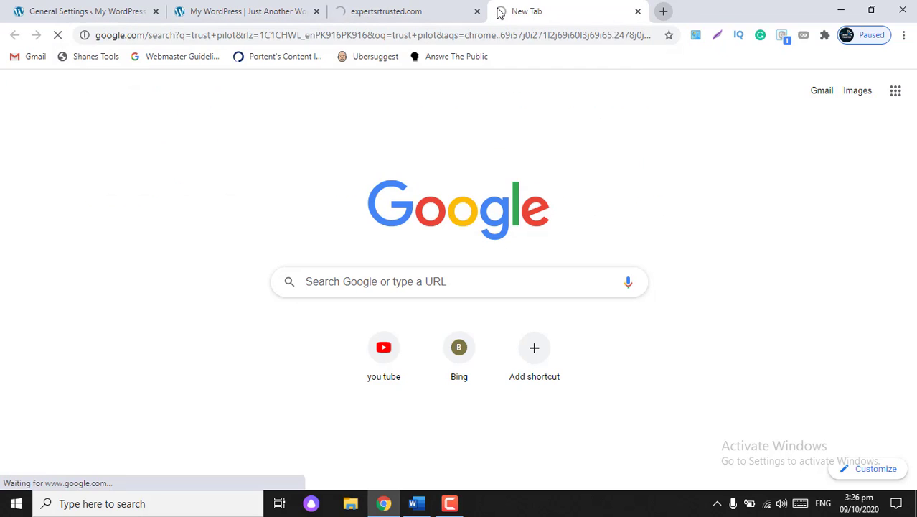
left_click(403, 4)
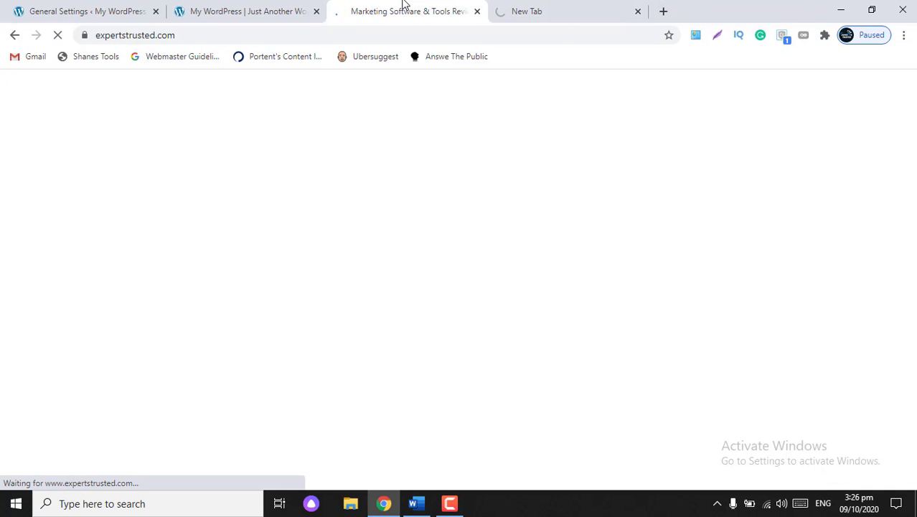
left_click(573, 7)
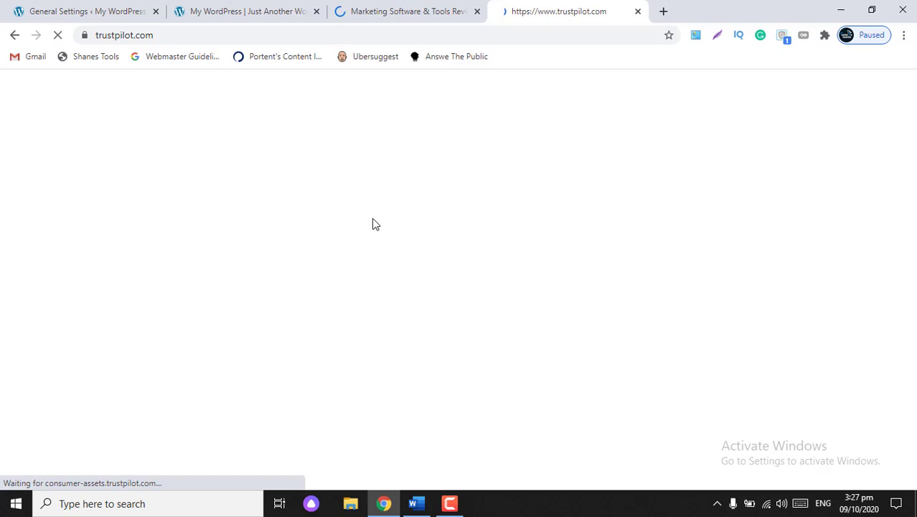
- Compare the Expert's Trusted home page with the Trustpilot home page and close both sites' tabs
left_click(413, 9)
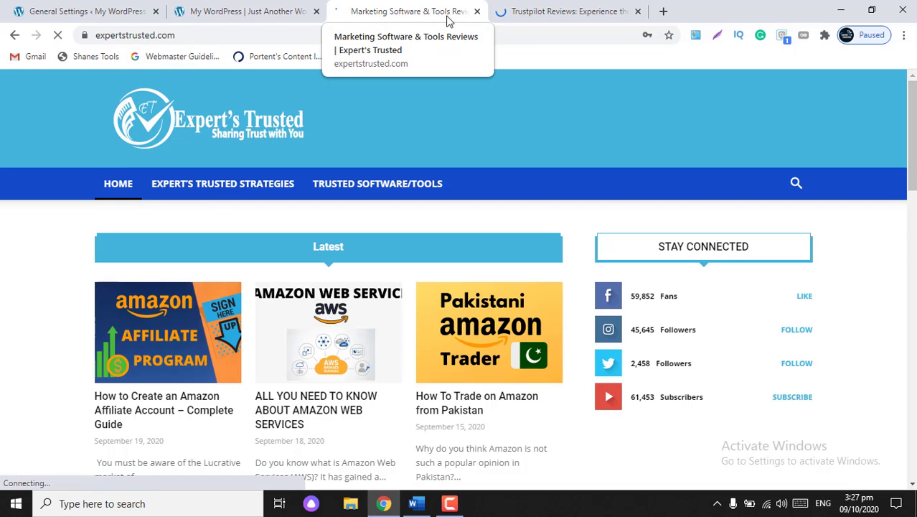
left_click(547, 8)
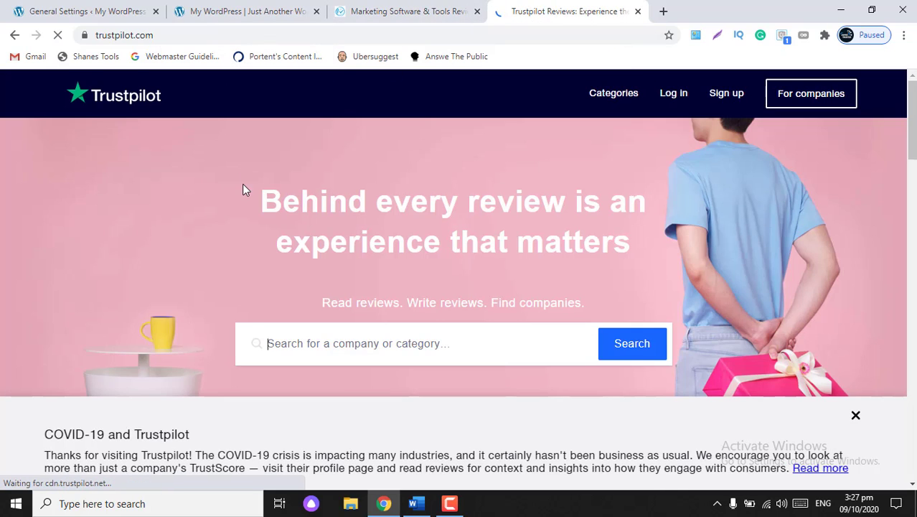
left_click(14, 34)
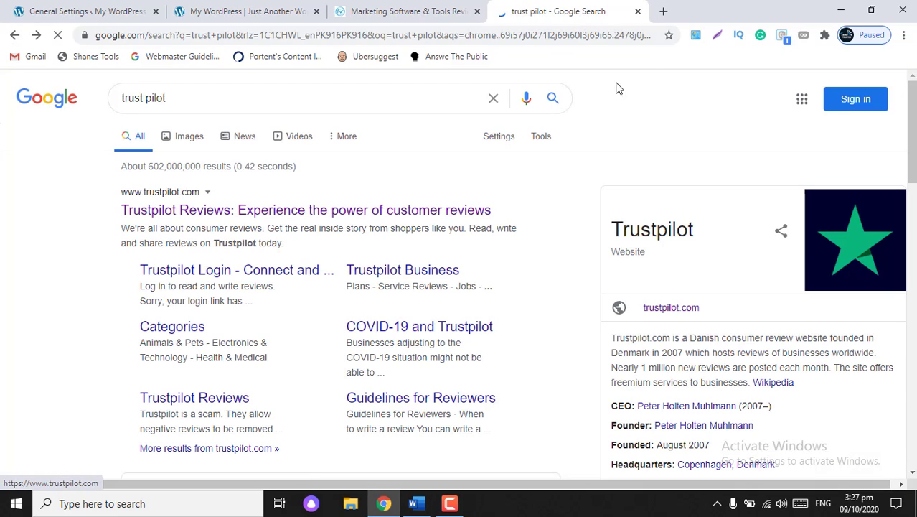
left_click(638, 12)
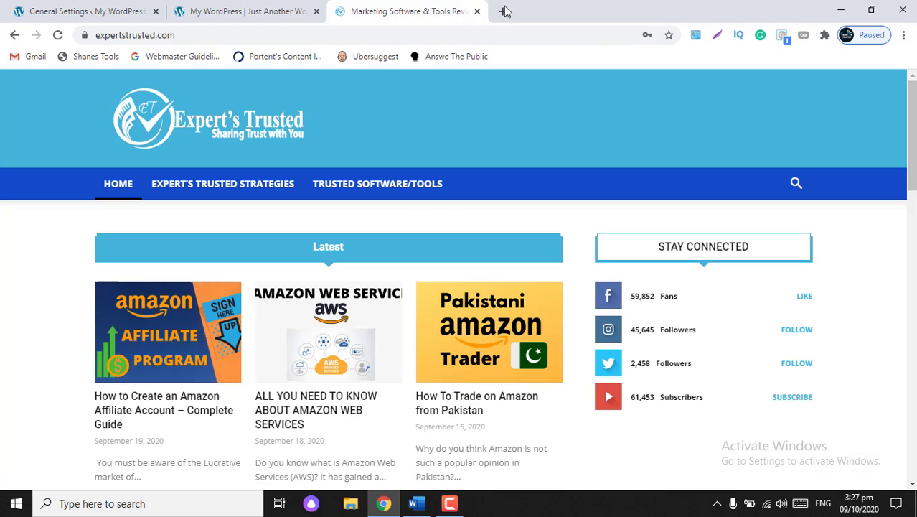
left_click(477, 12)
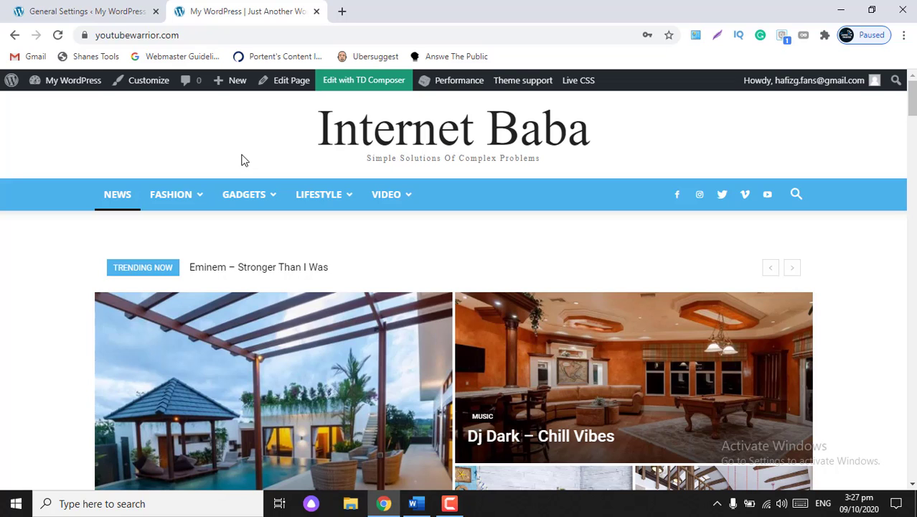
- Go back from the live site to the WordPress admin and reload the General settings page
mouse_move(230, 237)
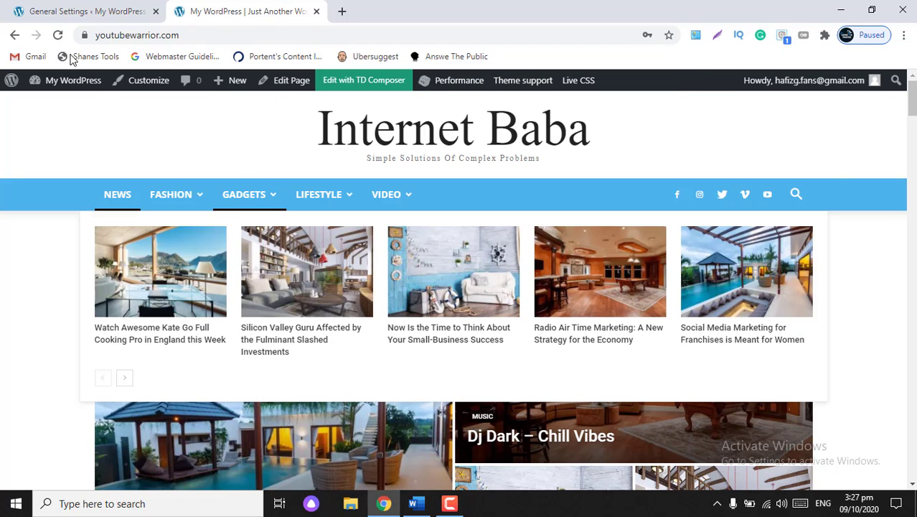
left_click(86, 11)
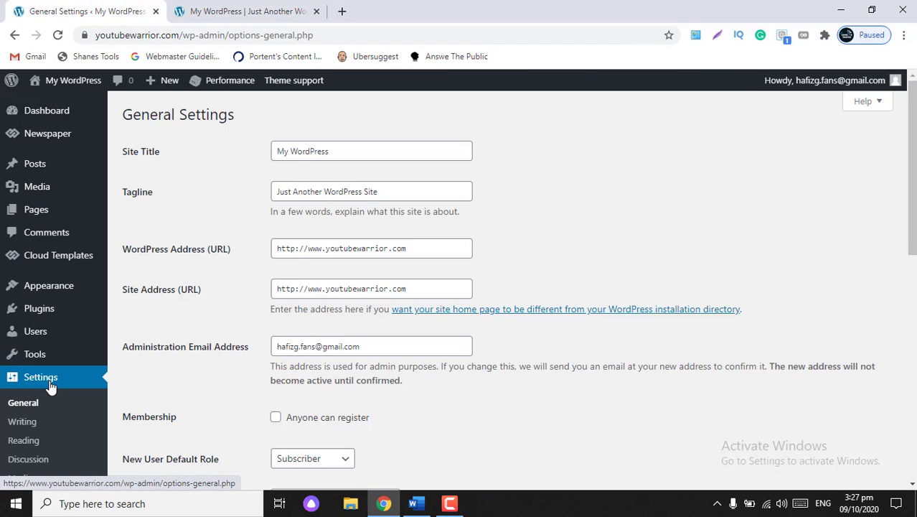
left_click(28, 404)
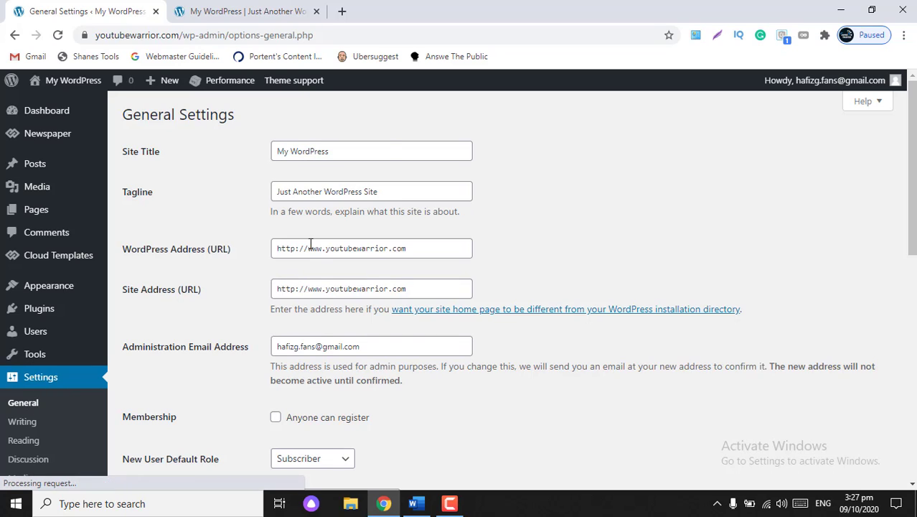
- Replace the site title with "Internet Baba" in the General settings
left_click(389, 151)
left_click_drag(389, 151, 180, 148)
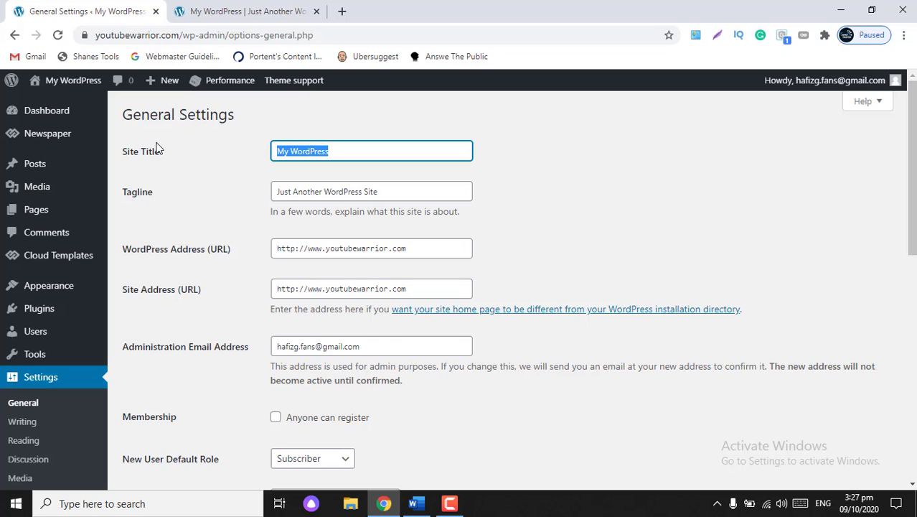
type("Interent")
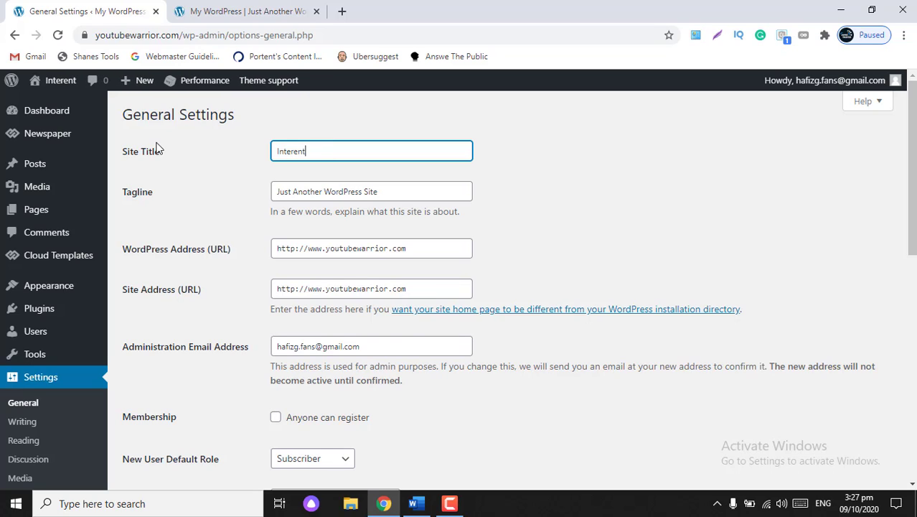
key("BackSpace")
key("BackSpace")
key("BackSpace")
type("net bAB")
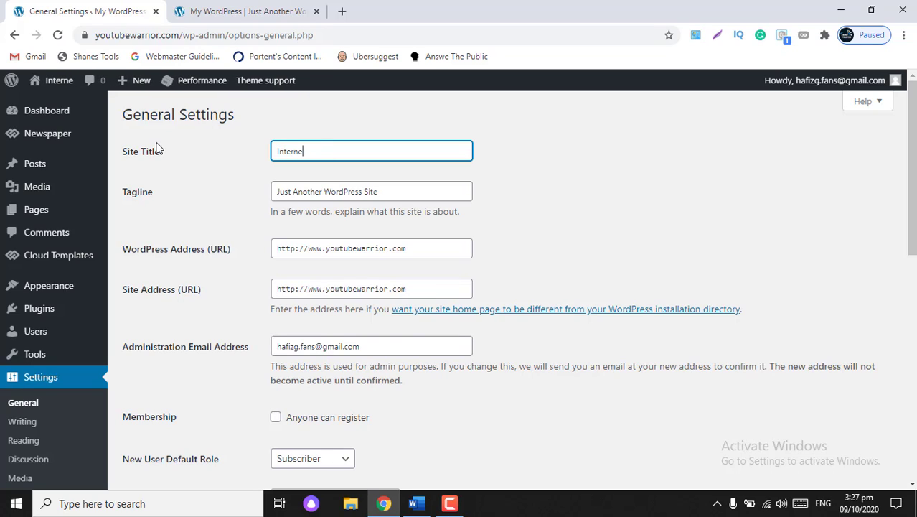
key("BackSpace")
key("BackSpace")
key("BackSpace")
key("BackSpace")
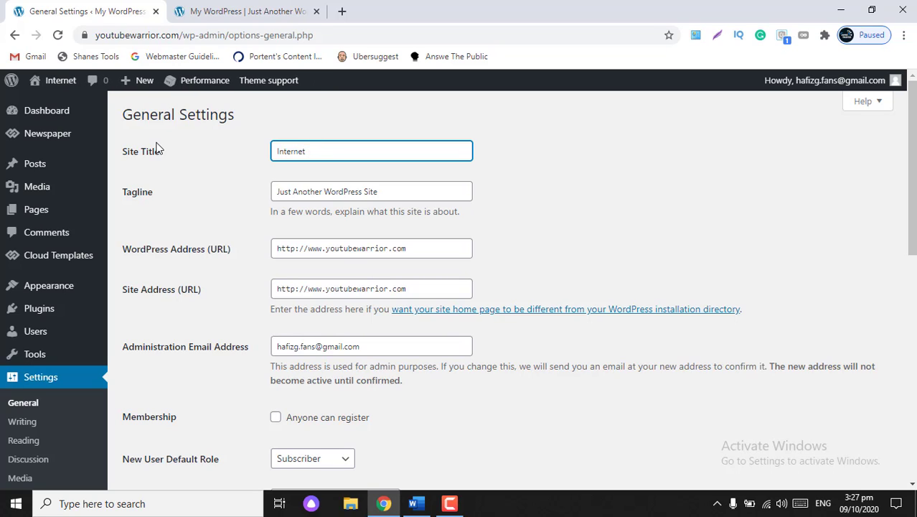
type("Babab")
key("BackSpace")
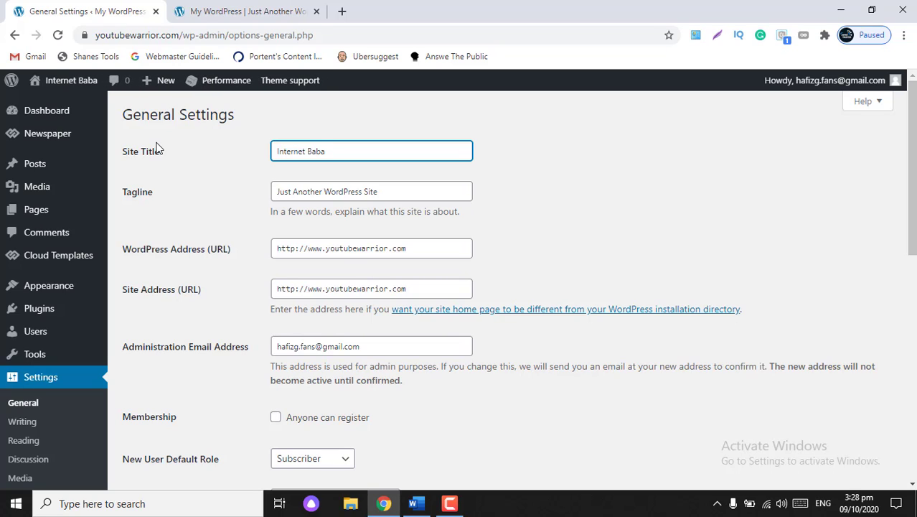
- Replace the site's tagline with "Simple Solutions Of Complex Problems"
left_click_drag(395, 191, 83, 194)
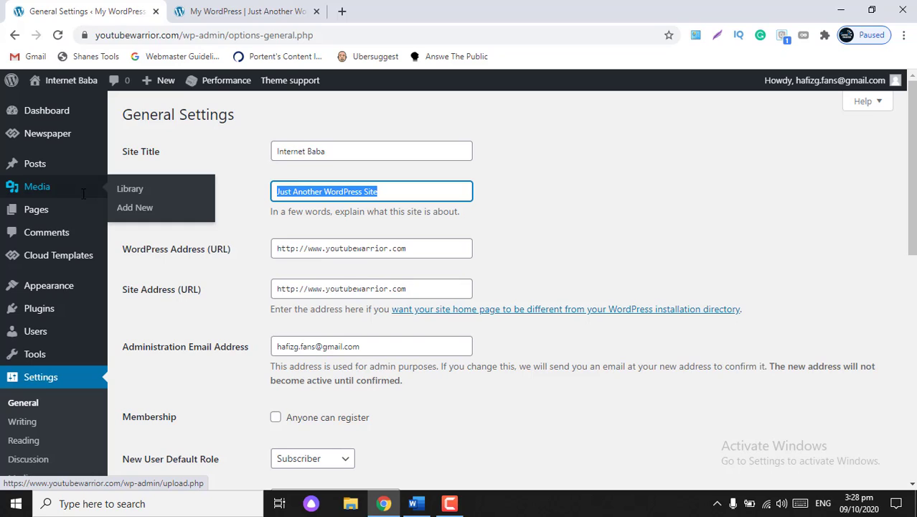
type("S")
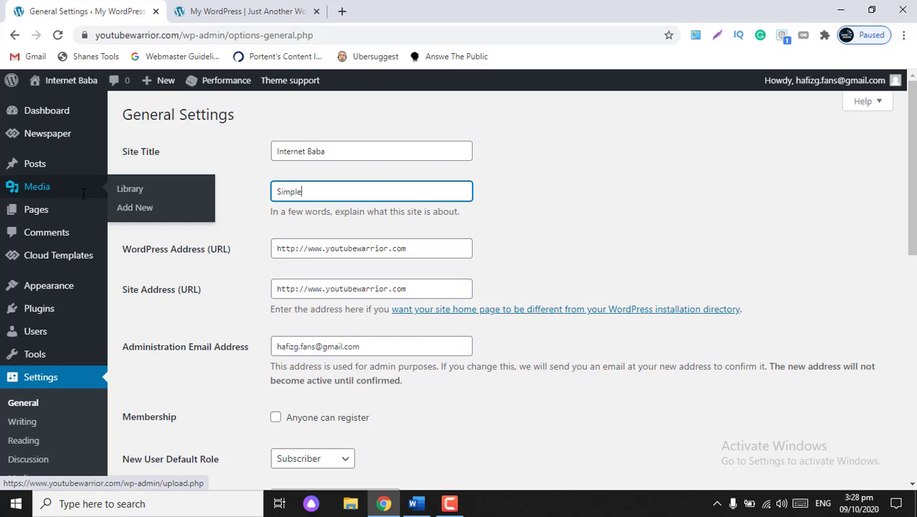
type("imple ")
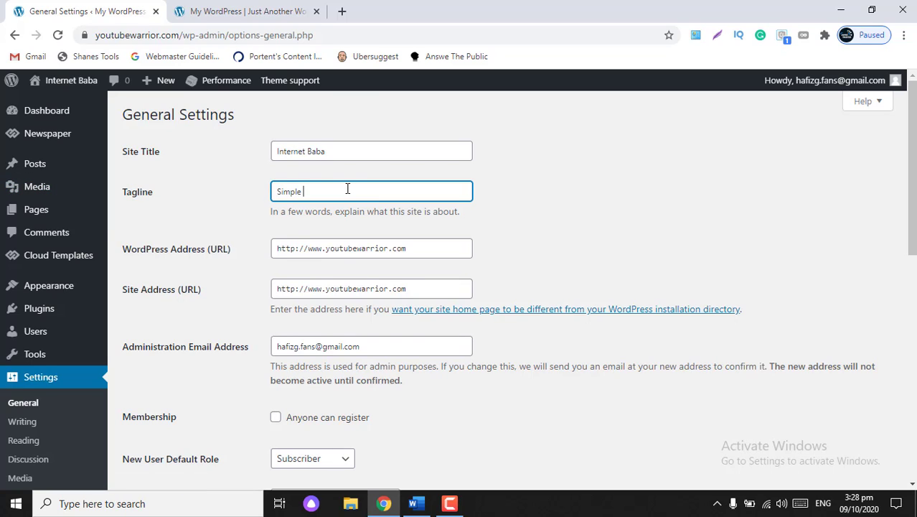
type("Solutions Of Complex Problems")
scroll(380, 241, "down", 1)
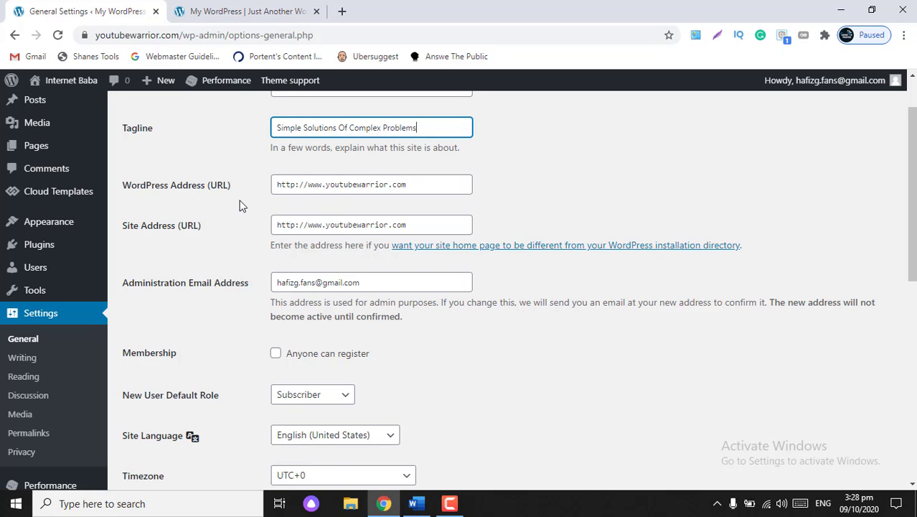
left_click(294, 184)
type("s")
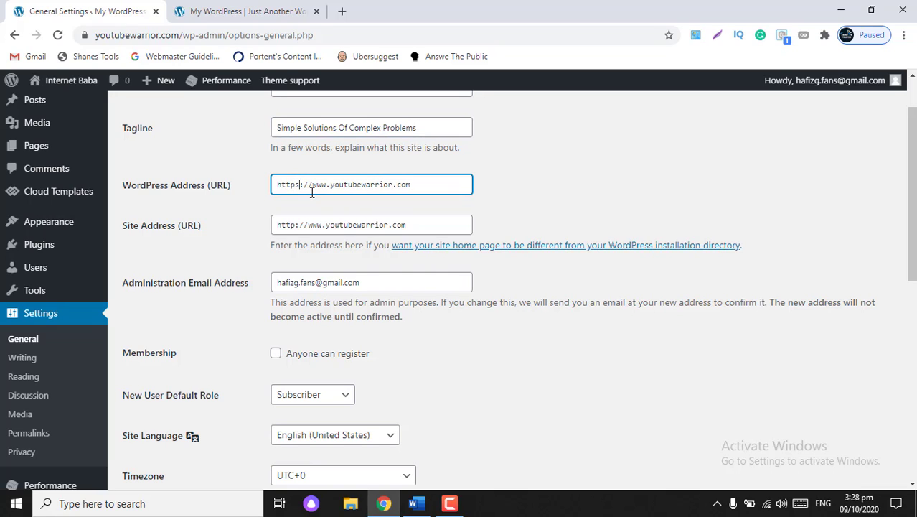
left_click(294, 226)
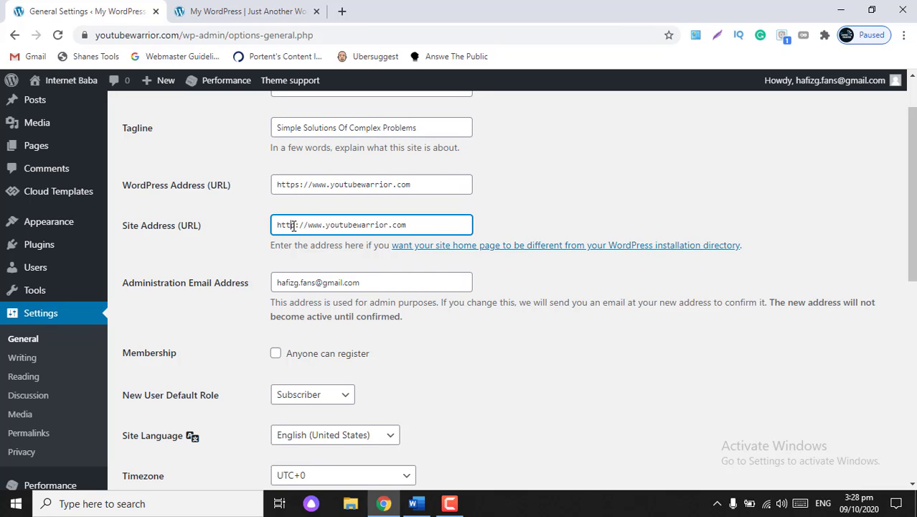
type("s")
scroll(288, 267, "down", 3)
scroll(225, 400, "down", 4)
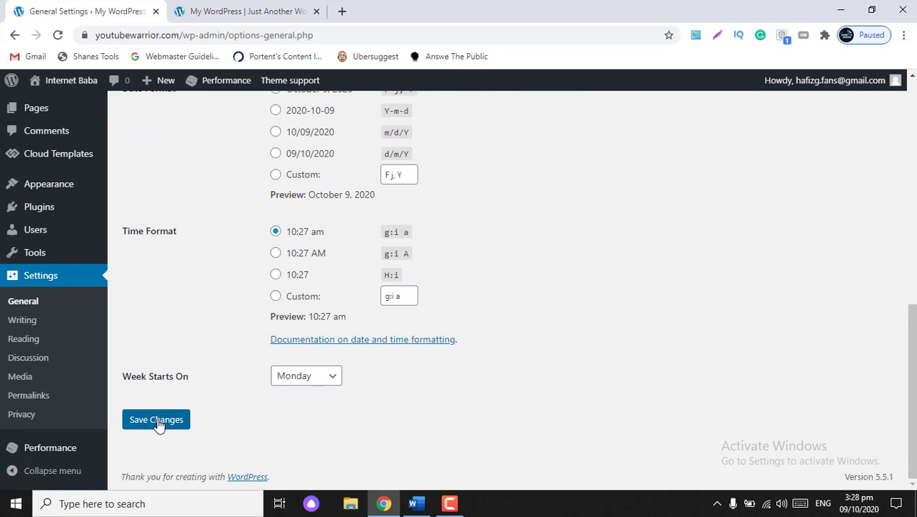
left_click(159, 422)
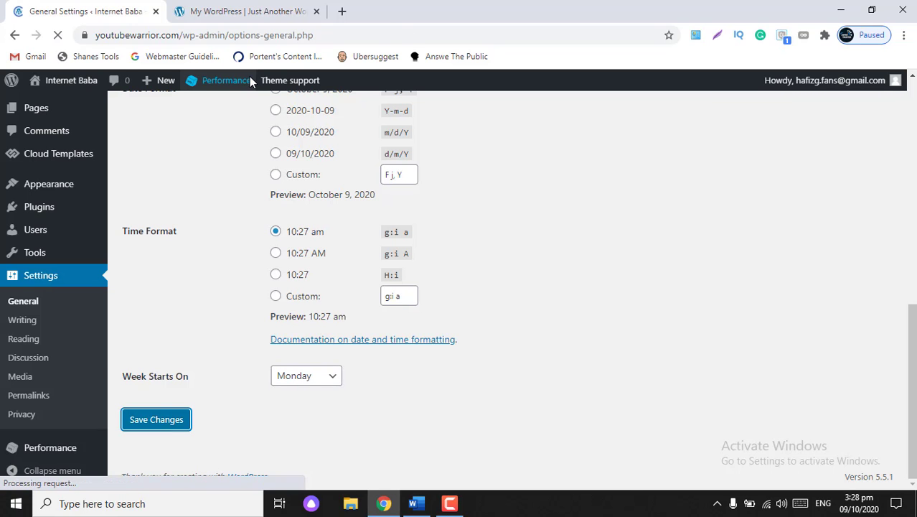
- Reload the live site to check its title and tagline, and review the course outline in Word
left_click(178, 15)
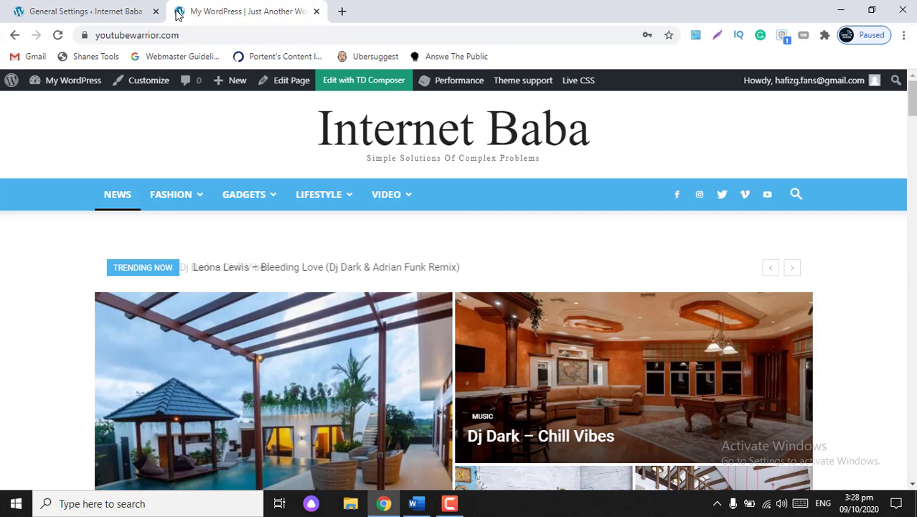
left_click(58, 35)
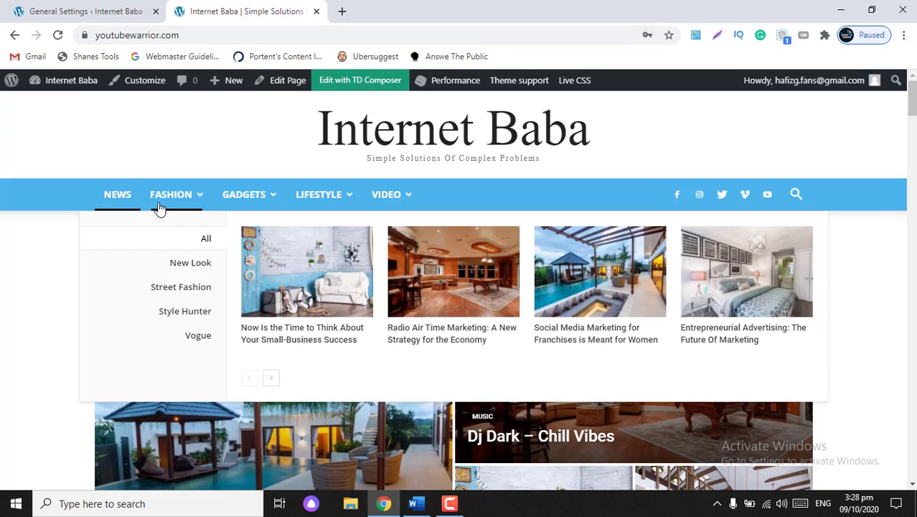
left_click(82, 11)
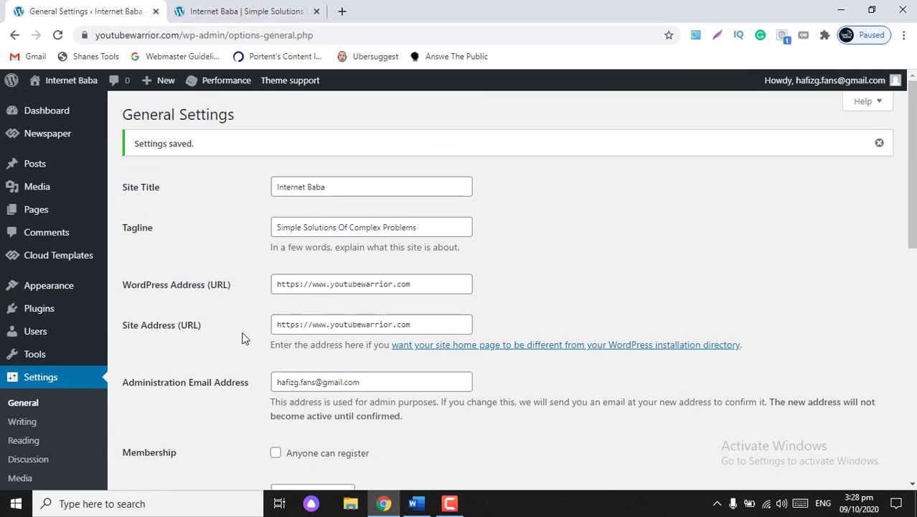
left_click(416, 503)
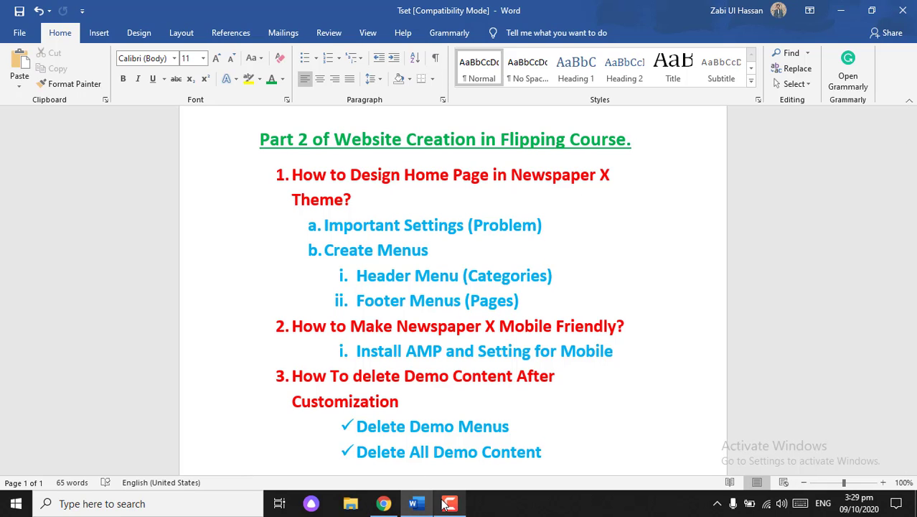
left_click(383, 504)
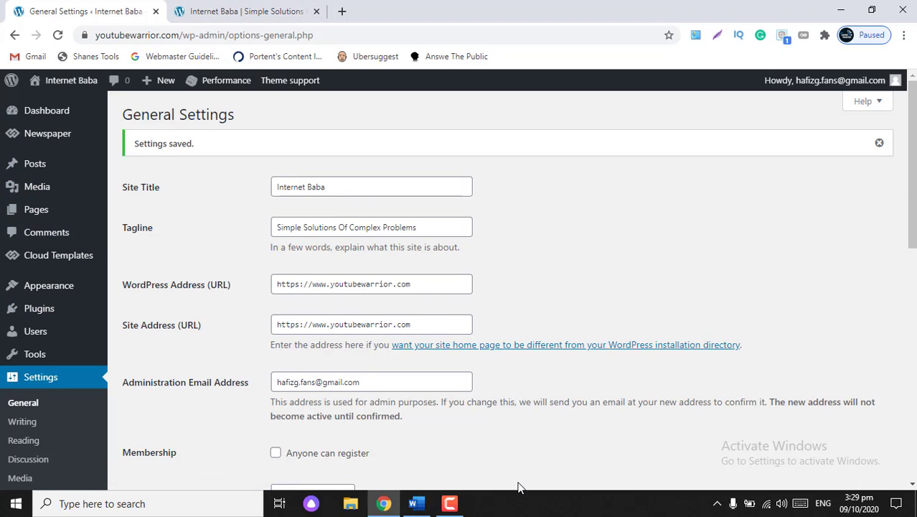
- Examine the live home page's demo content sections from the header down to the footer
left_click(244, 11)
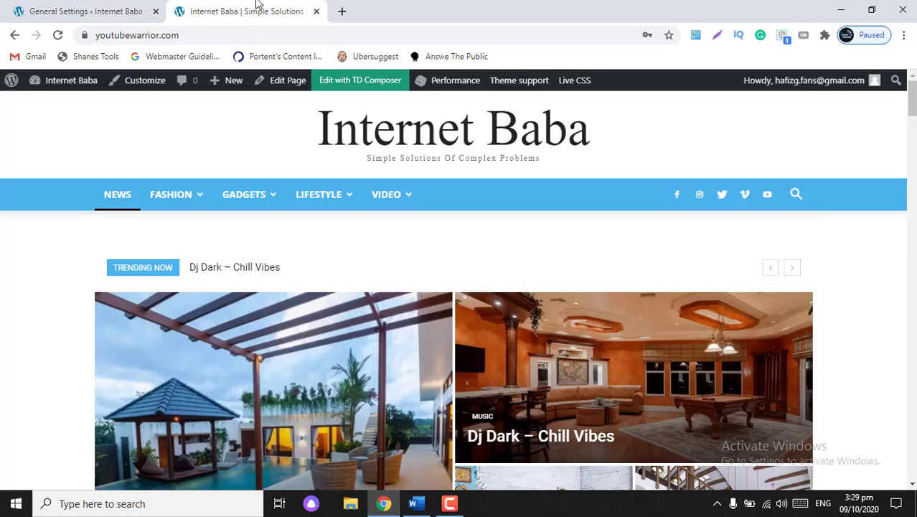
scroll(467, 394, "down", 15)
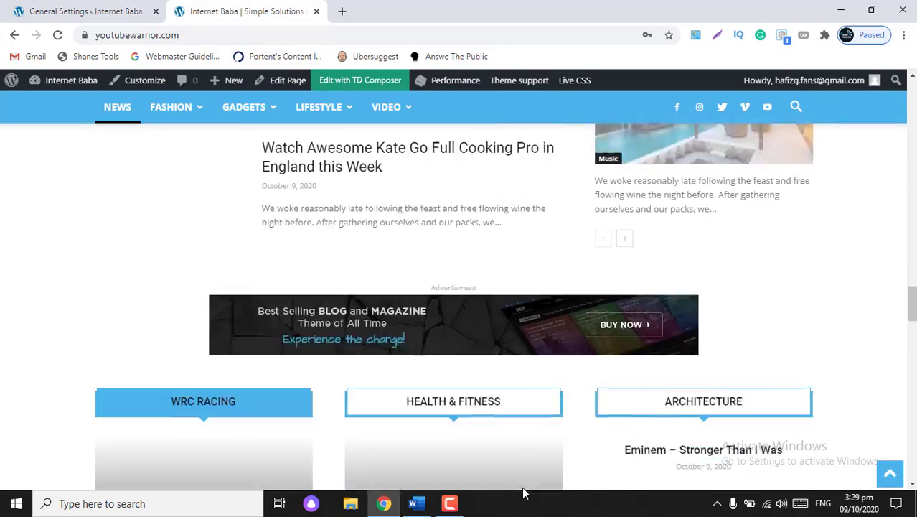
scroll(524, 488, "down", 10)
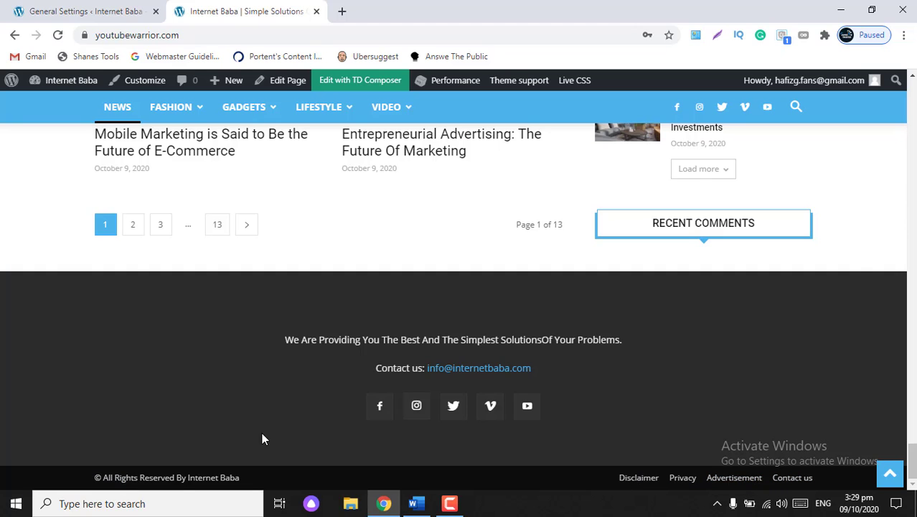
left_click(82, 11)
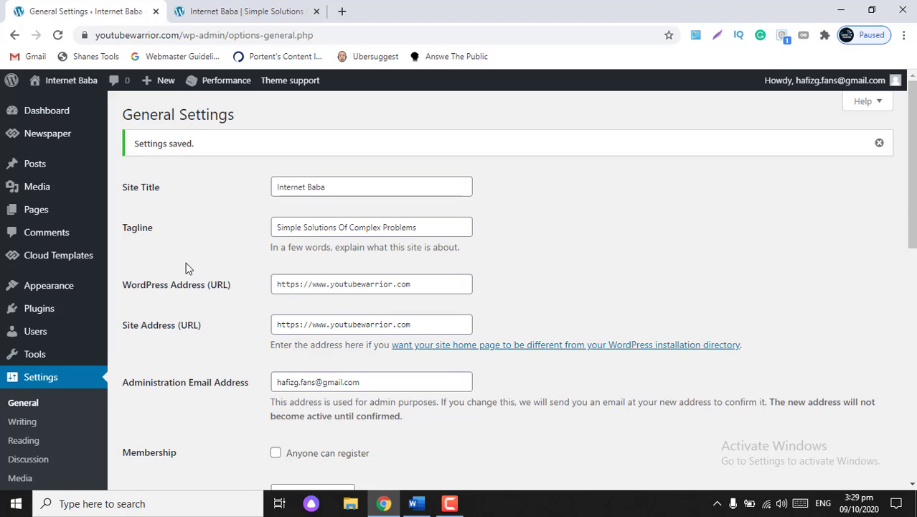
left_click(231, 12)
scroll(234, 233, "up", 16)
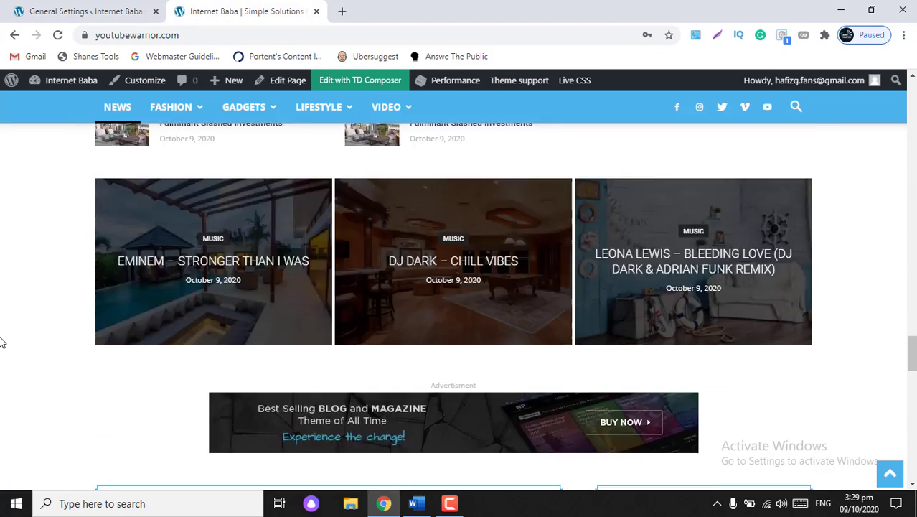
scroll(29, 179, "down", 10)
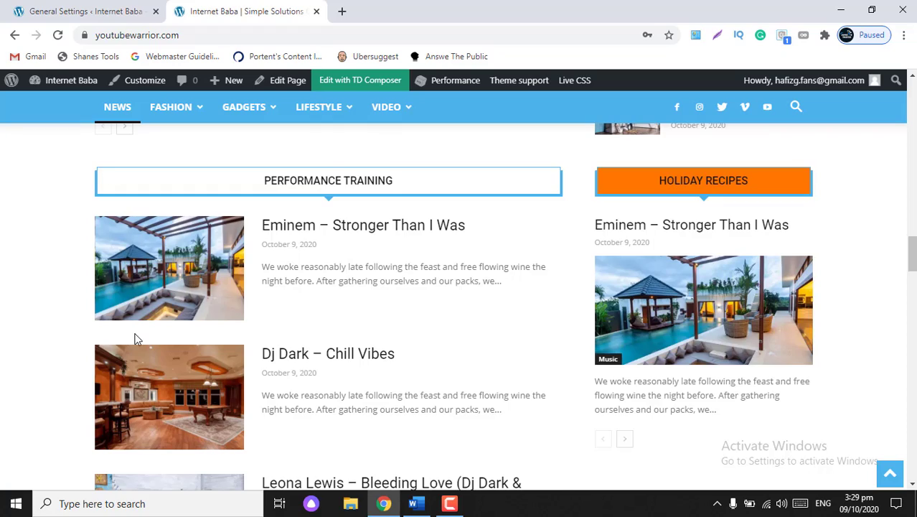
scroll(135, 338, "up", 15)
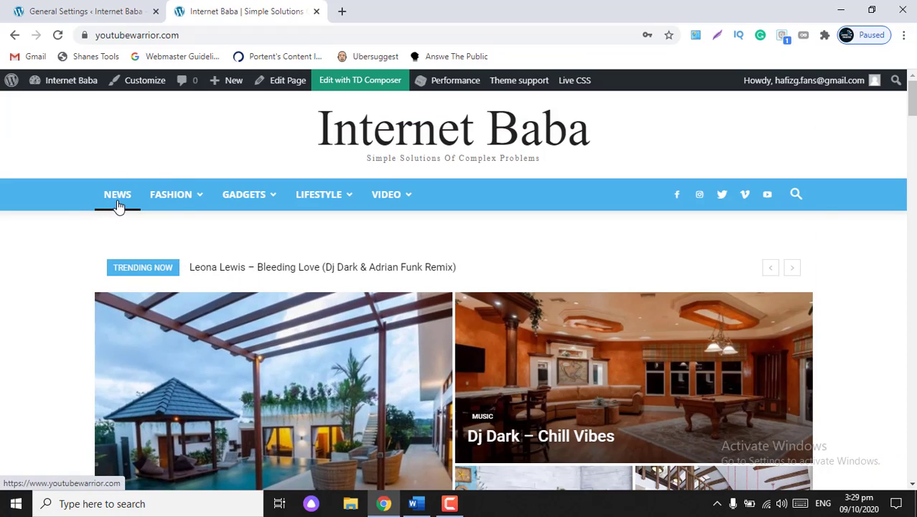
- Inspect the Fashion, Gadgets, Lifestyle and Video dropdowns of the header menu and the page links in the footer
mouse_move(244, 207)
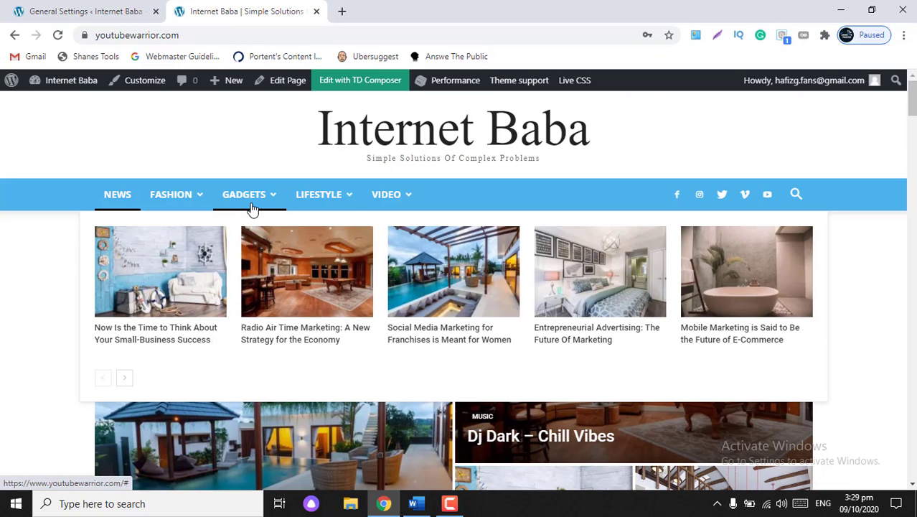
mouse_move(343, 200)
mouse_move(389, 201)
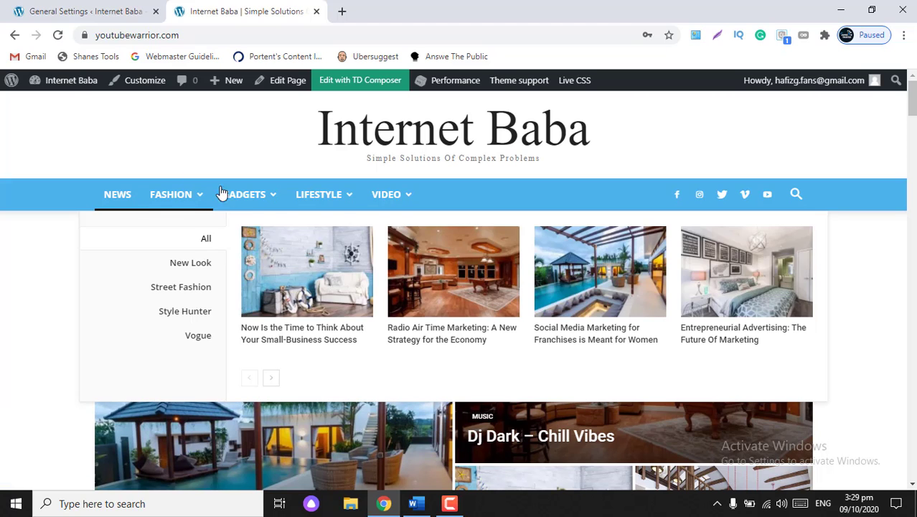
mouse_move(181, 204)
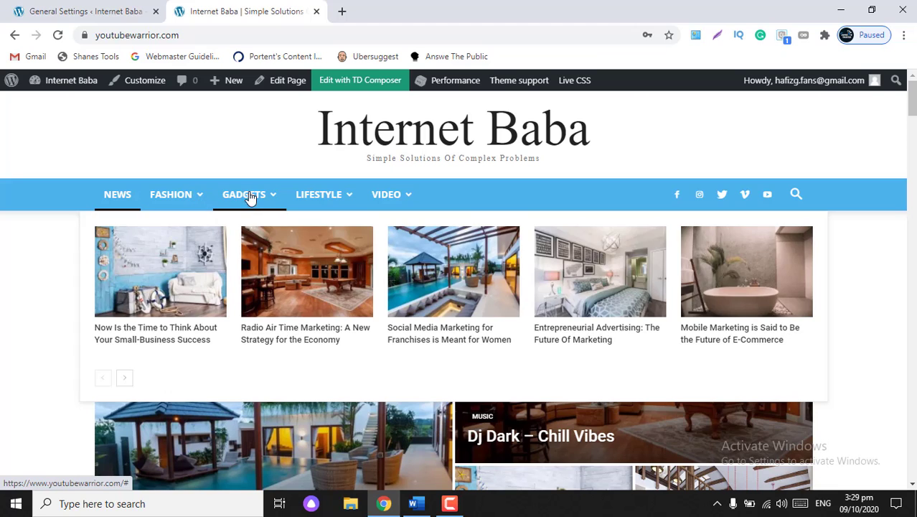
mouse_move(311, 201)
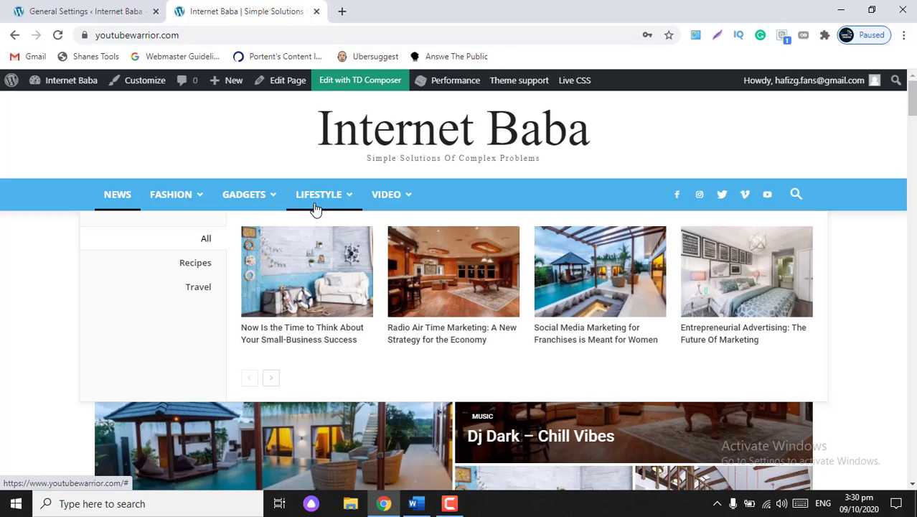
scroll(375, 393, "down", 12)
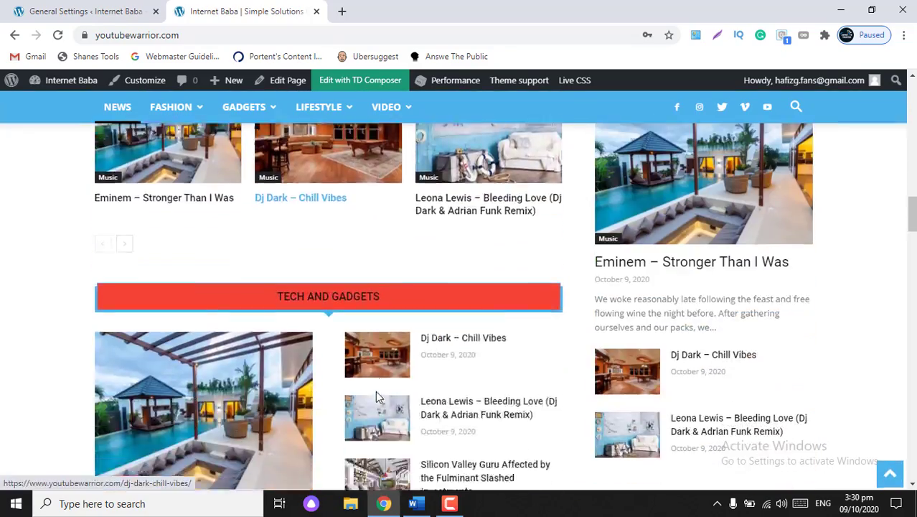
scroll(376, 391, "down", 10)
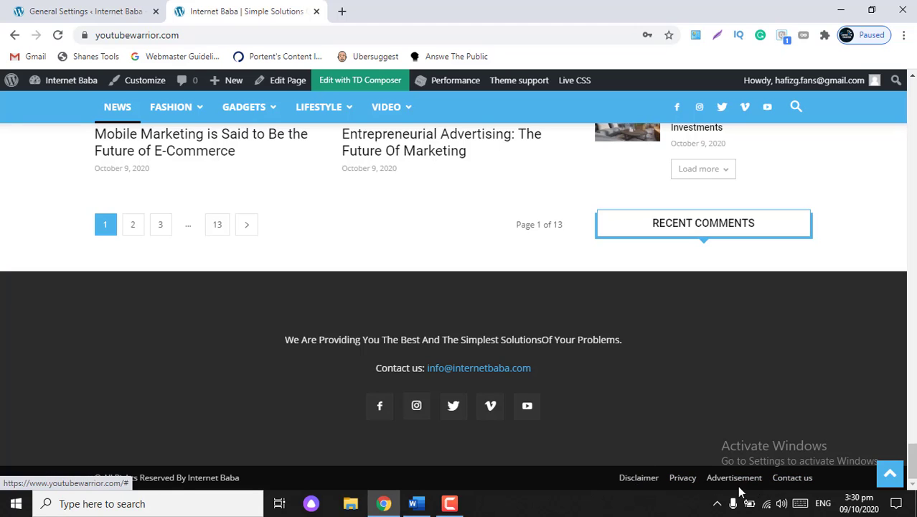
- Open the post Categories page in the WordPress admin and compare it with the live site's header menu
left_click(108, 11)
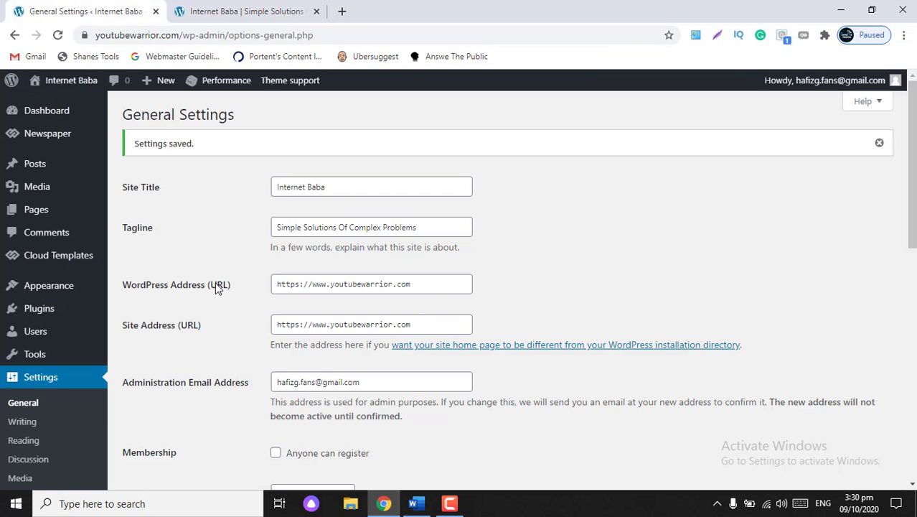
mouse_move(33, 166)
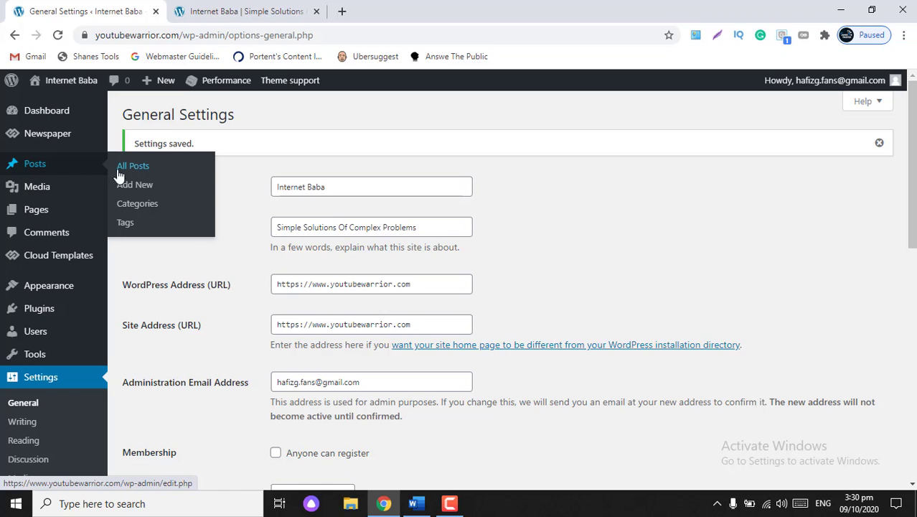
left_click(136, 204)
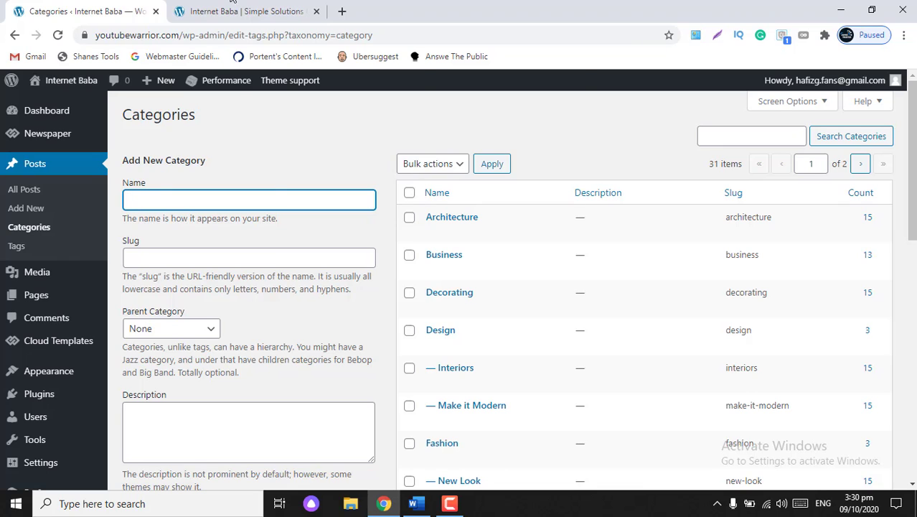
left_click(244, 11)
mouse_move(244, 107)
scroll(275, 255, "up", 5)
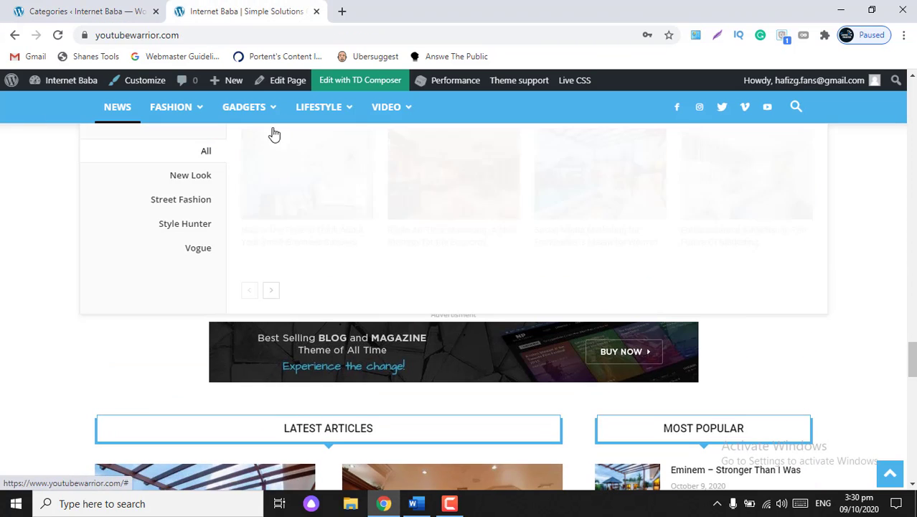
left_click(79, 11)
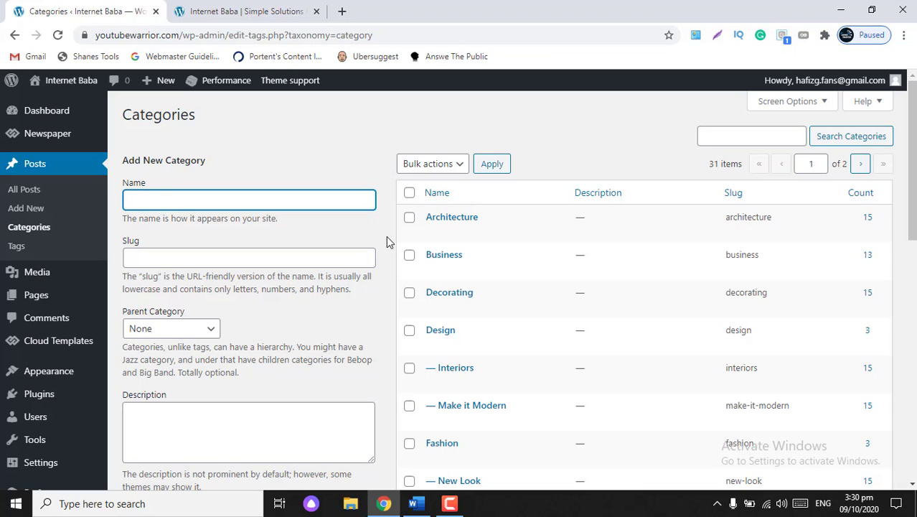
- Bulk delete all demo post categories on the first page of the category list
left_click(409, 193)
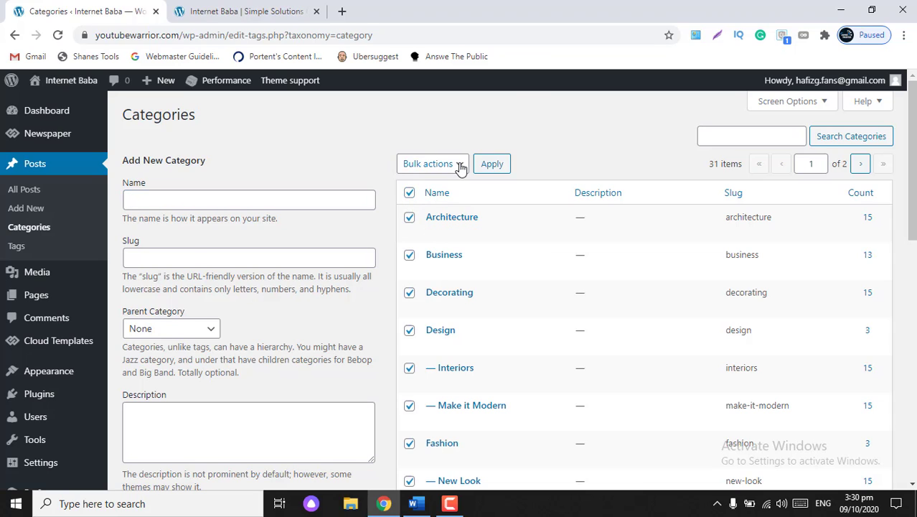
left_click(461, 167)
left_click(422, 195)
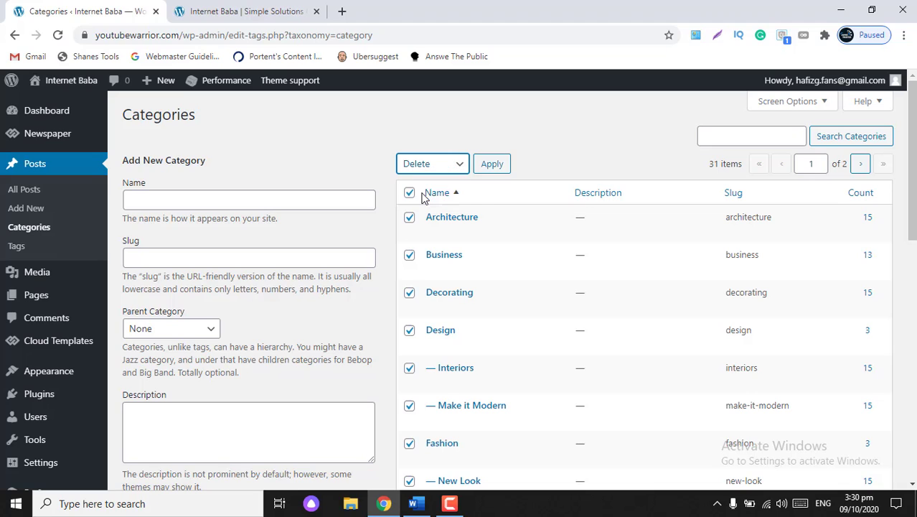
left_click(493, 166)
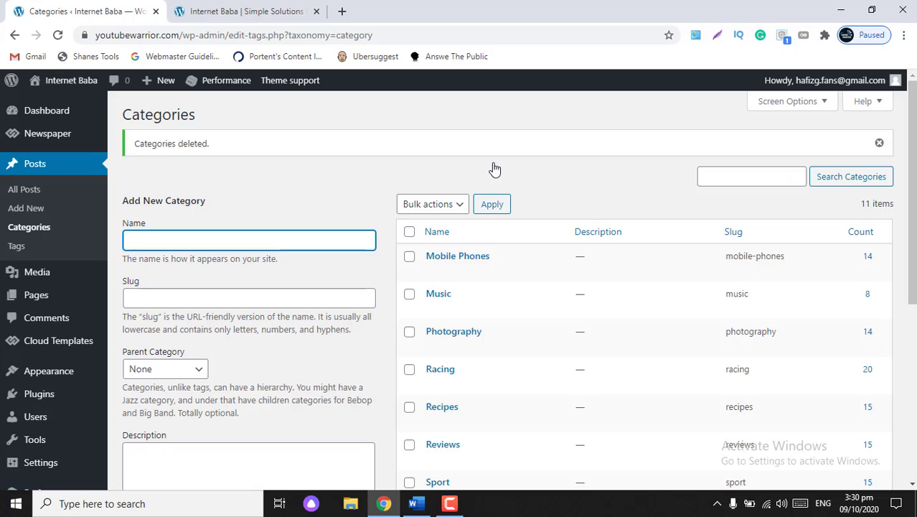
- Bulk delete all the remaining demo categories, from Mobile Phones onward
left_click(458, 207)
left_click(562, 196)
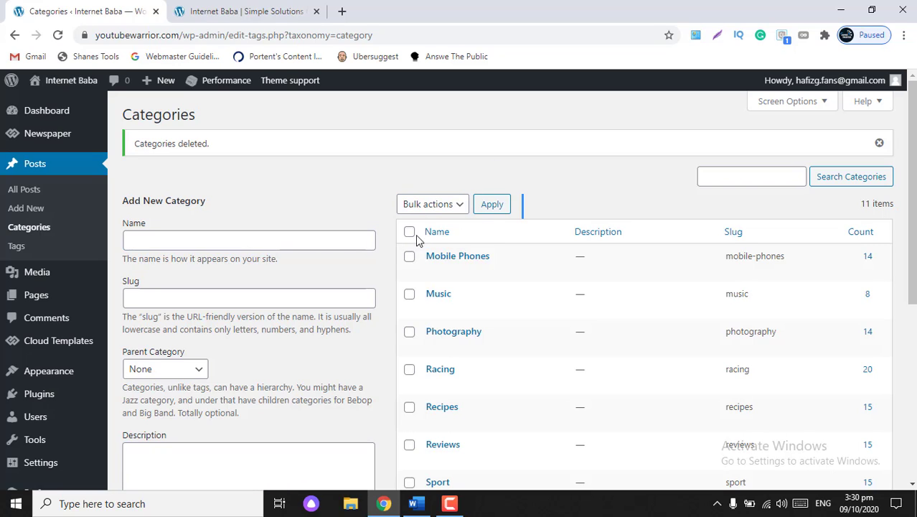
left_click(409, 232)
left_click(457, 210)
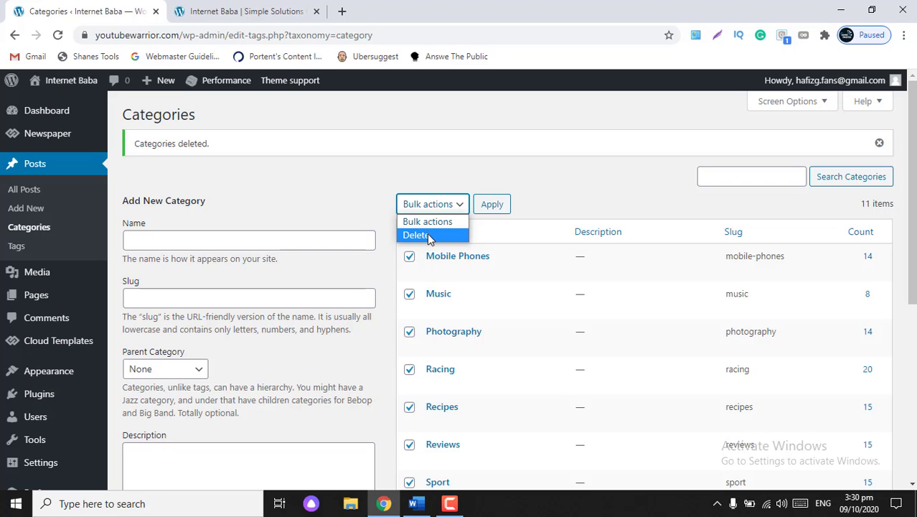
left_click(429, 235)
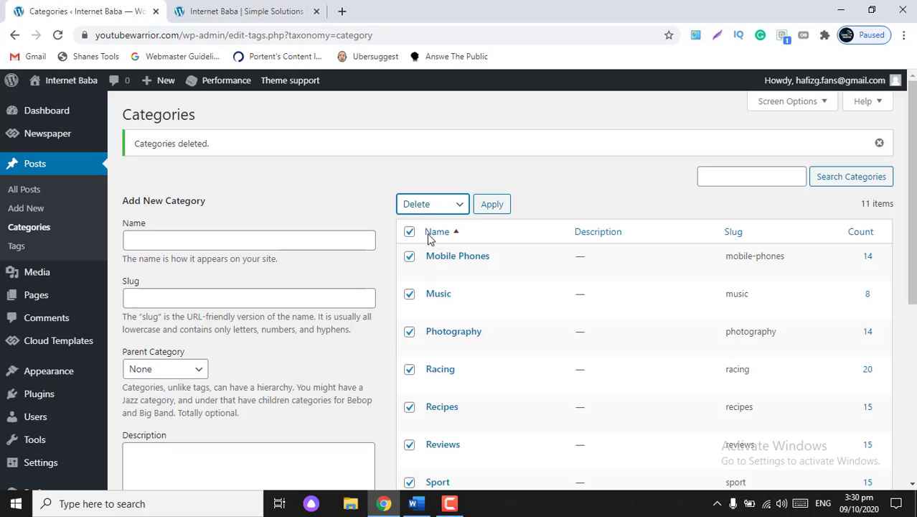
left_click(494, 206)
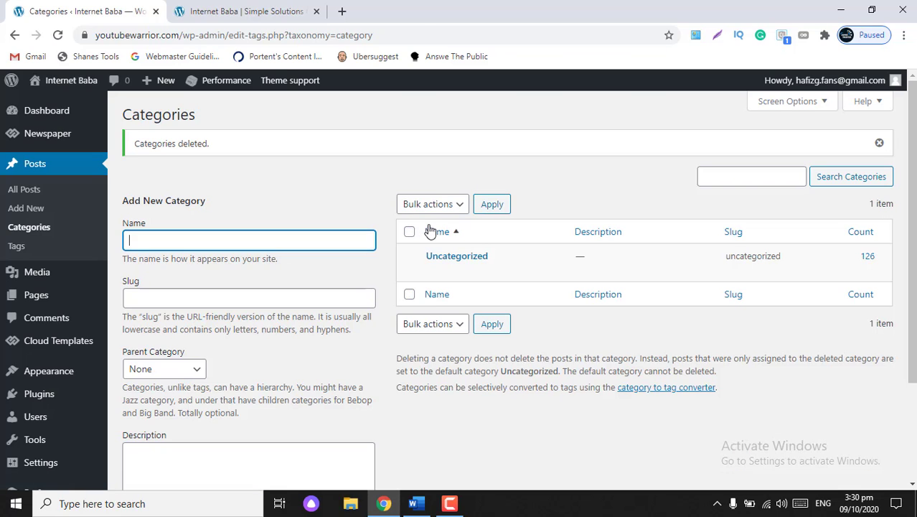
- Reload the live site's home page and inspect the header menu's News item and its Fashion and Gadgets dropdowns
left_click(247, 11)
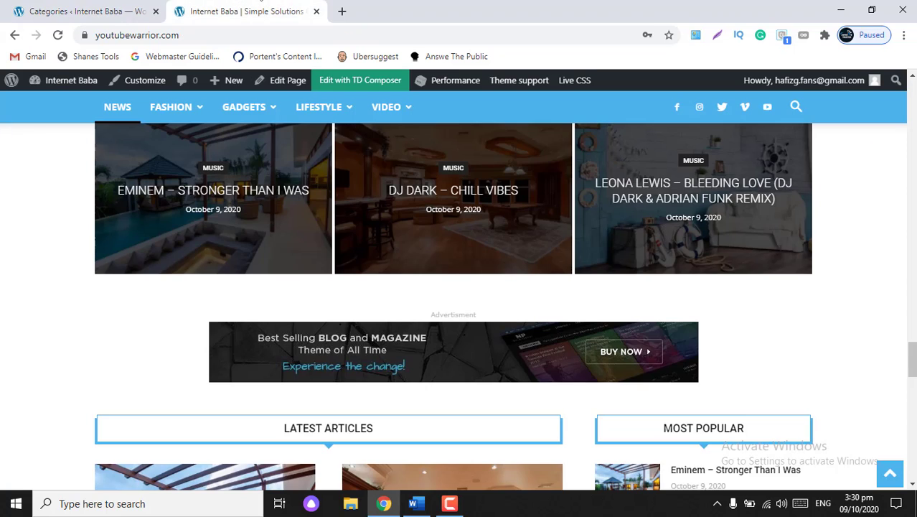
left_click(59, 35)
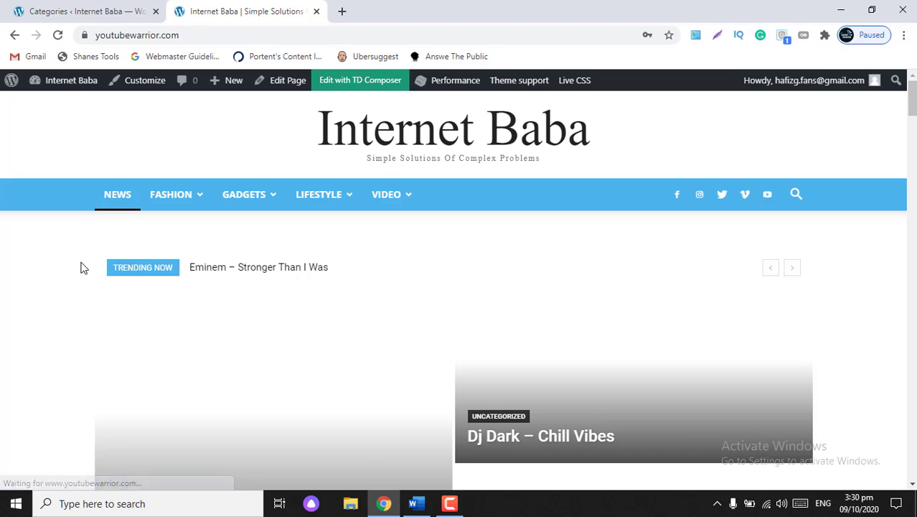
mouse_move(187, 197)
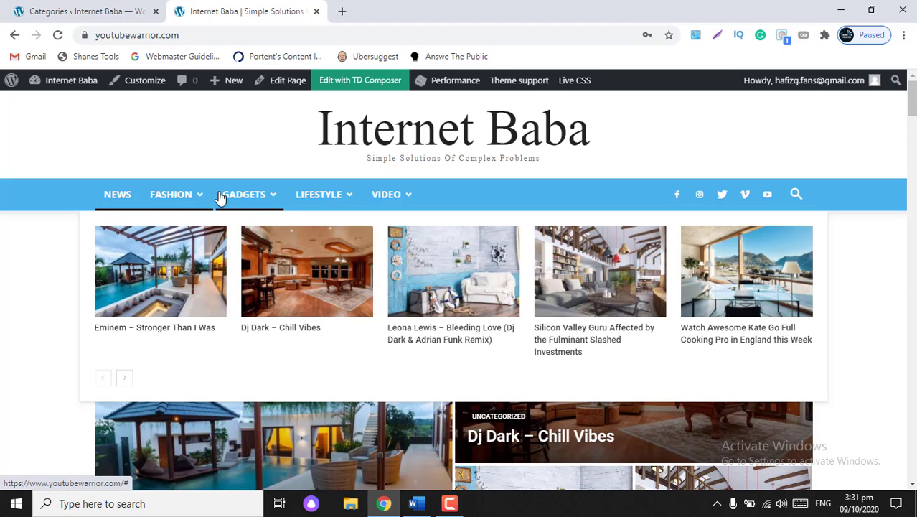
mouse_move(117, 194)
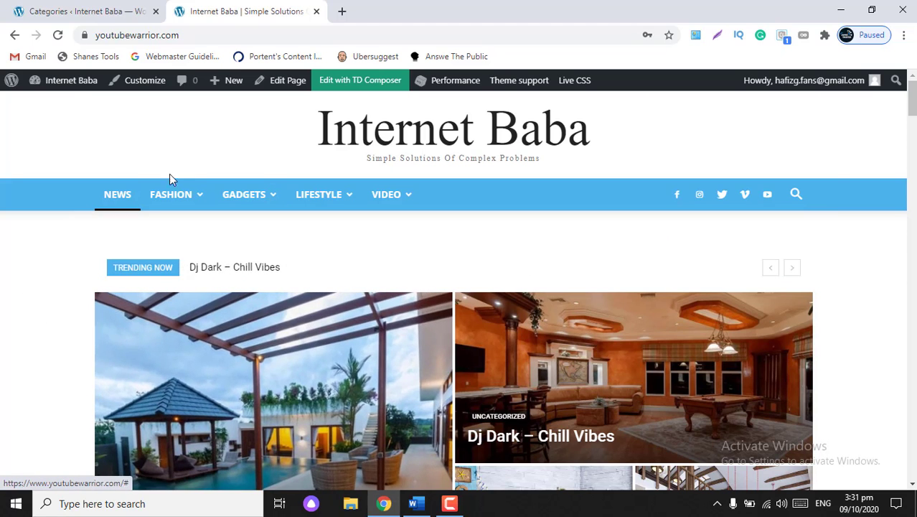
- Add a new post category named "Category 1" with the slug "caategory1" and no parent
left_click(72, 11)
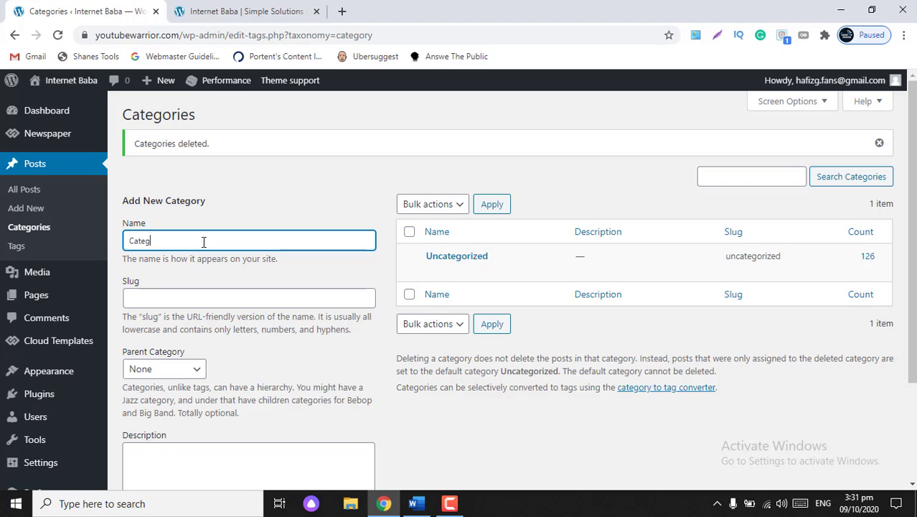
type("ory 1")
left_click(179, 298)
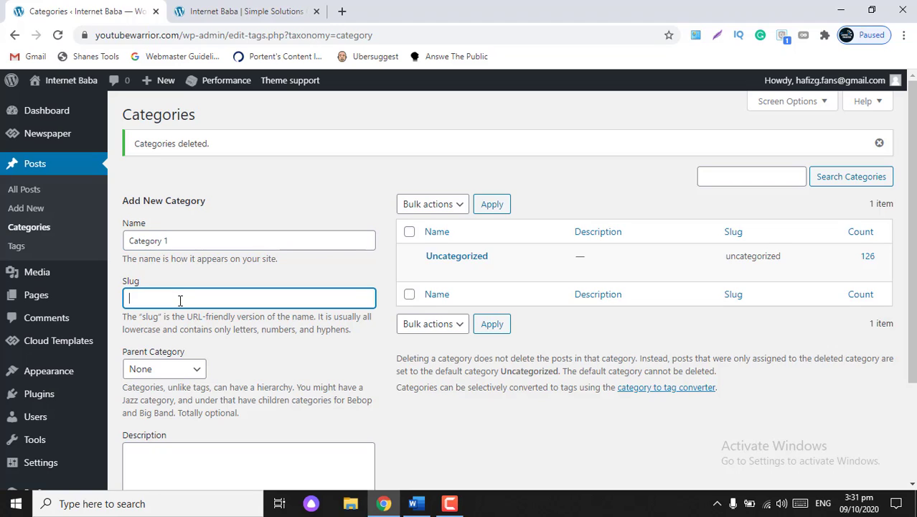
type("caategory1")
scroll(201, 351, "down", 1)
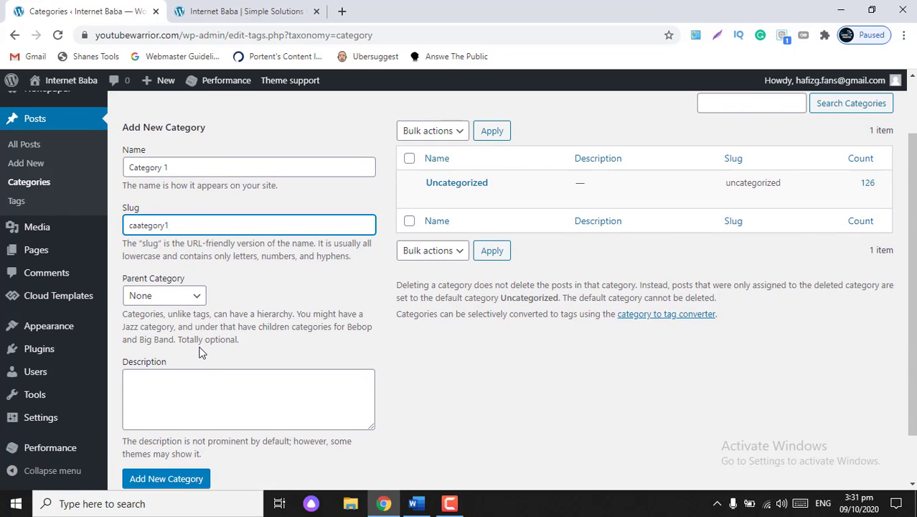
key("Return")
- Add a new post category named "Category 2" with the slug "category2" and no parent
left_click(157, 160)
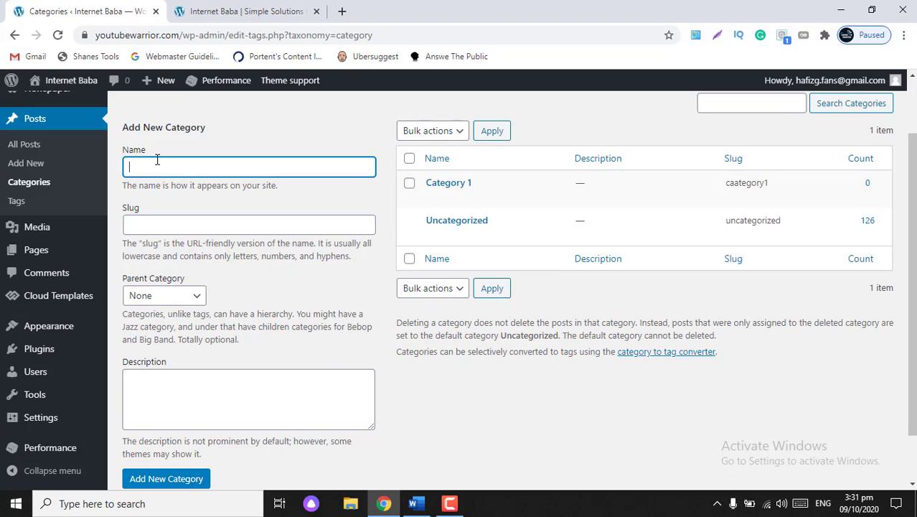
type("Category 2")
left_click_drag(181, 167, 135, 166)
right_click(135, 167)
left_click(158, 223)
left_click(157, 224)
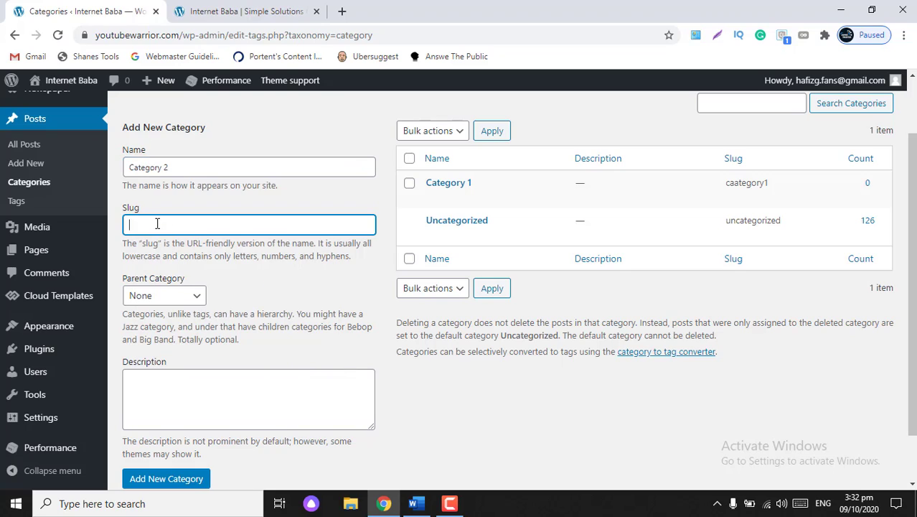
type("C")
key("ctrl+v")
left_click(166, 479)
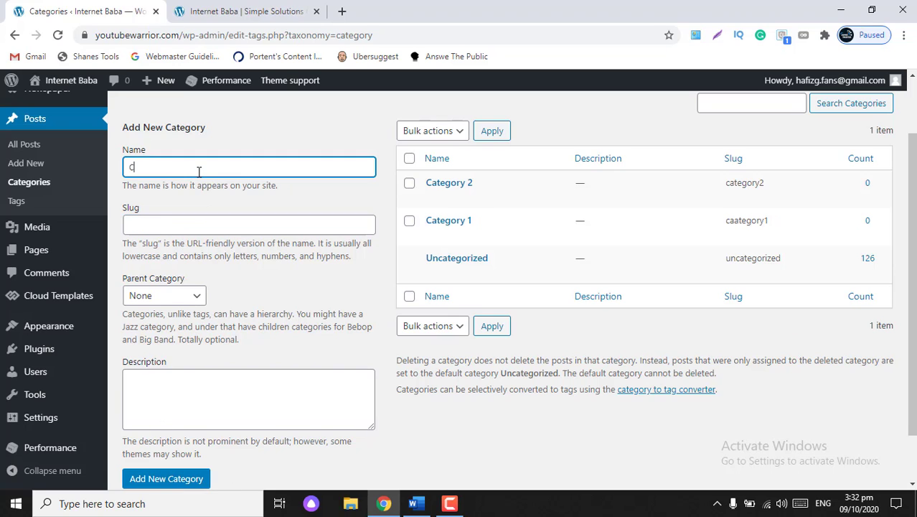
- Add a new post category named "Category 3" with the slug "Category3" and no parent
left_click(188, 226)
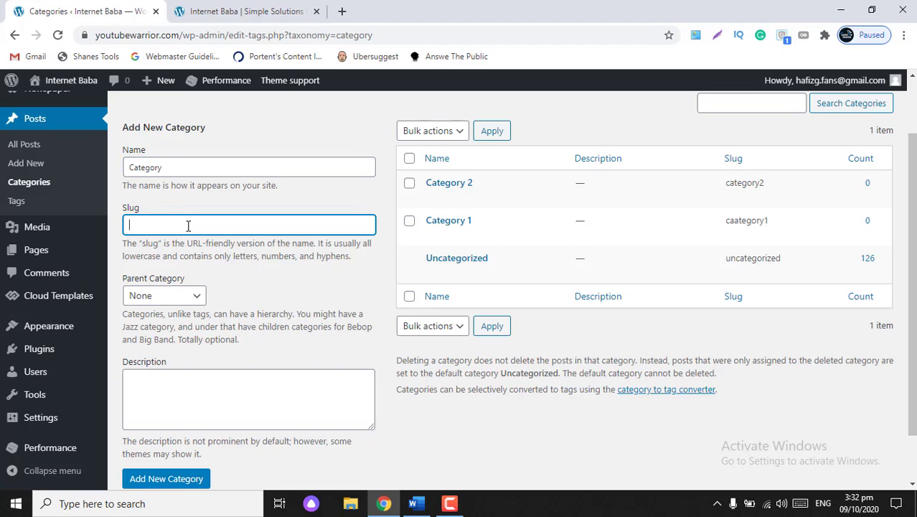
left_click(167, 170)
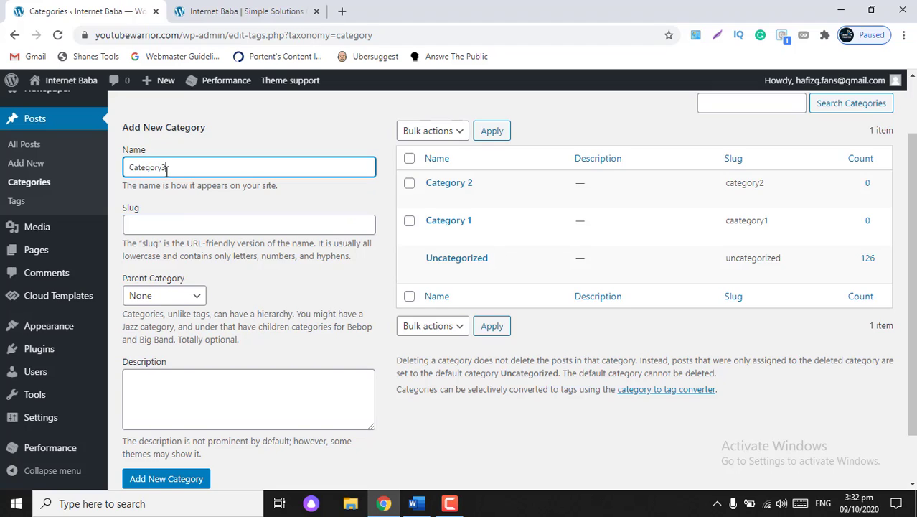
left_click_drag(162, 167, 127, 168)
left_click(175, 163)
key("BackSpace")
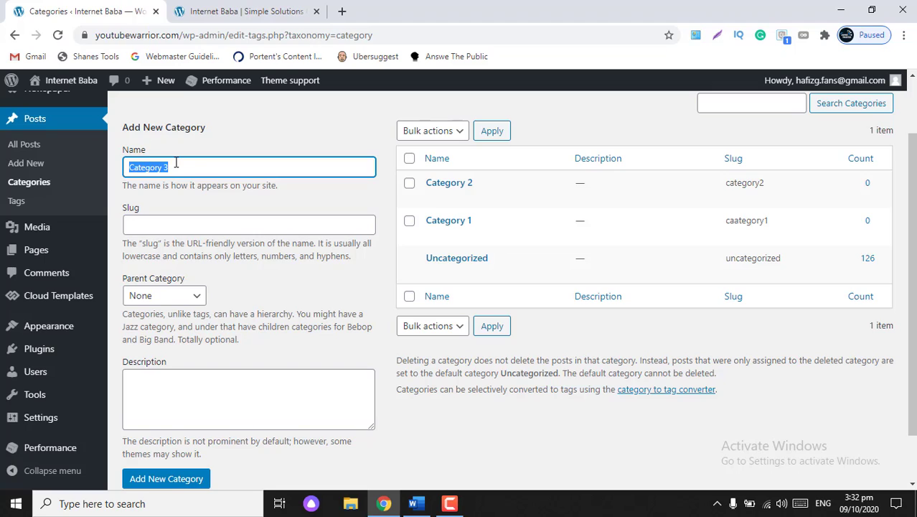
left_click(154, 232)
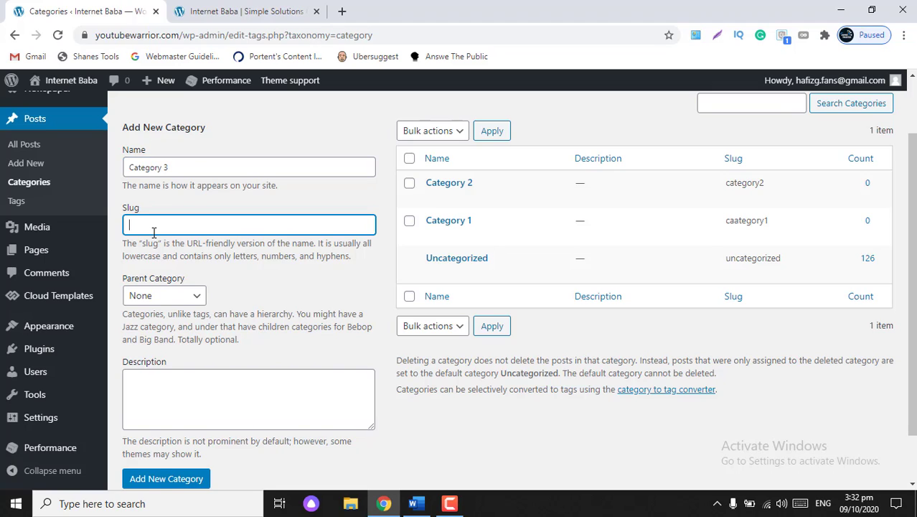
key("ctrl+v")
left_click(172, 486)
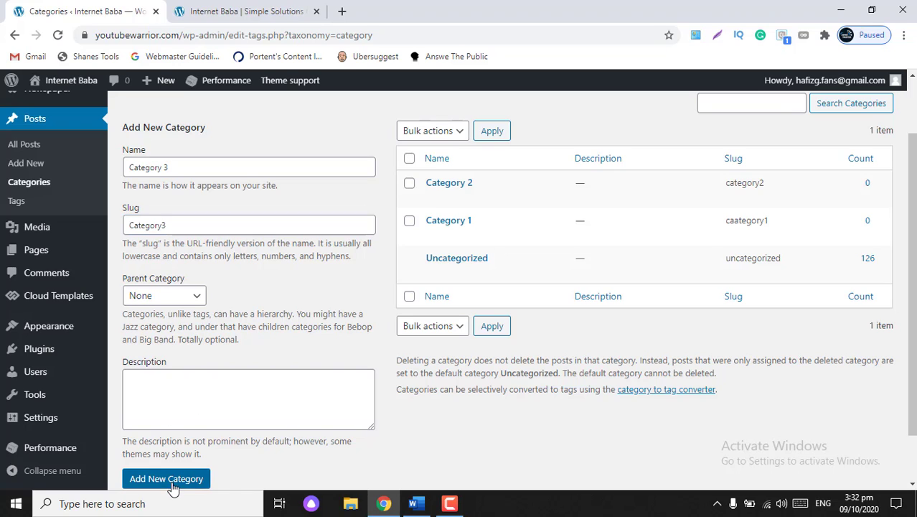
- Add a new post category named "Category 4" with the slug "Category4" and no parent
left_click(189, 168)
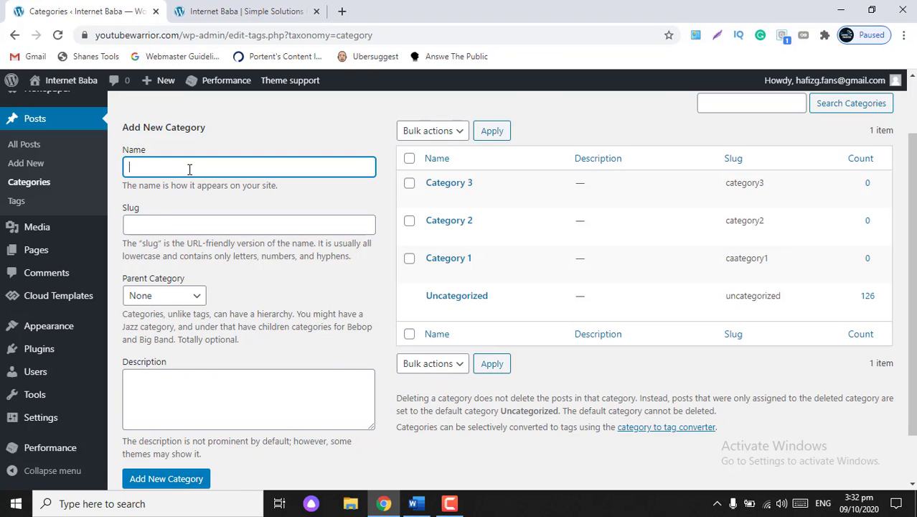
type("Category 4")
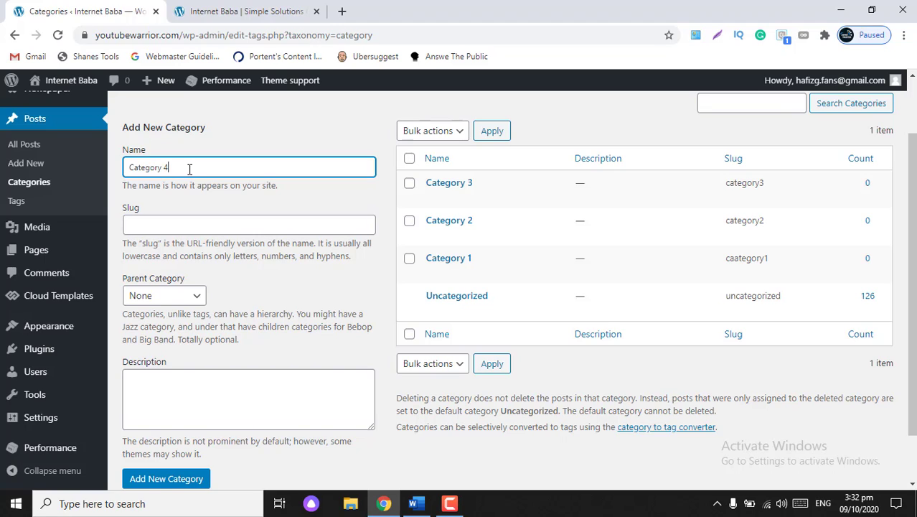
key("ctrl+a")
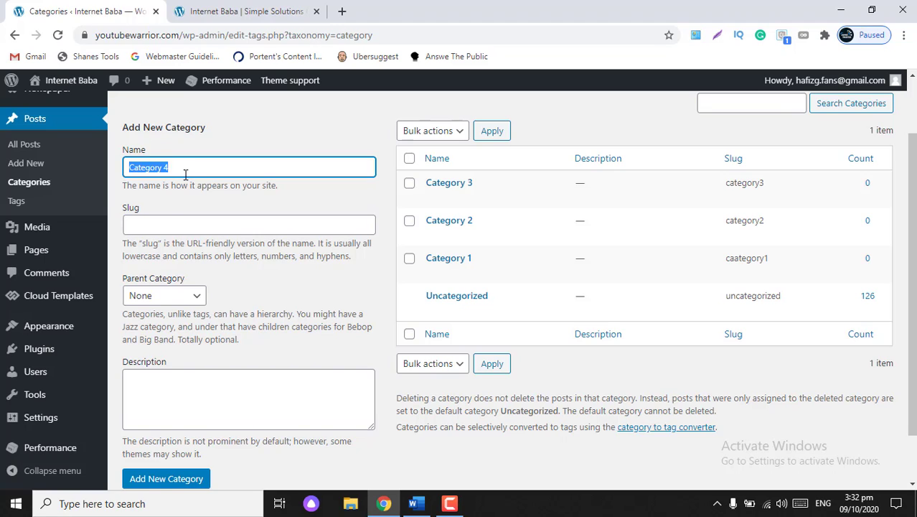
left_click(162, 229)
key("ctrl+v")
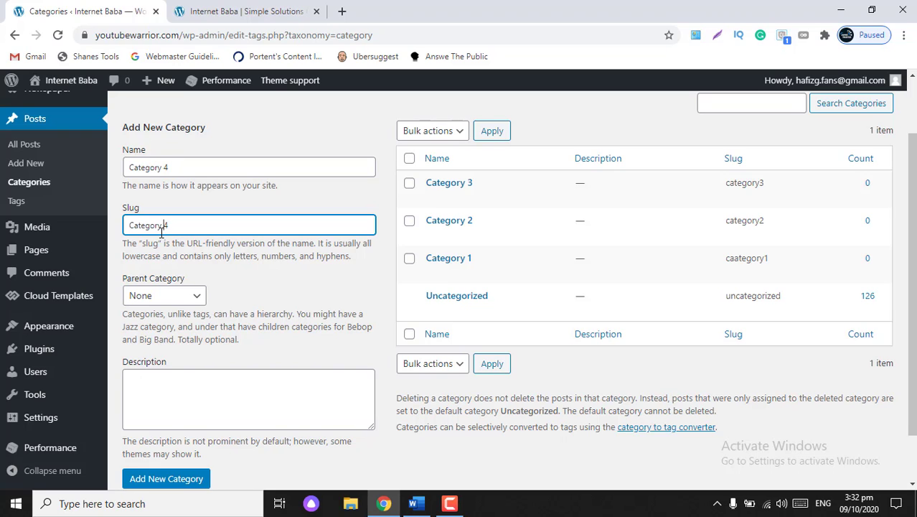
scroll(162, 228, "down", 2)
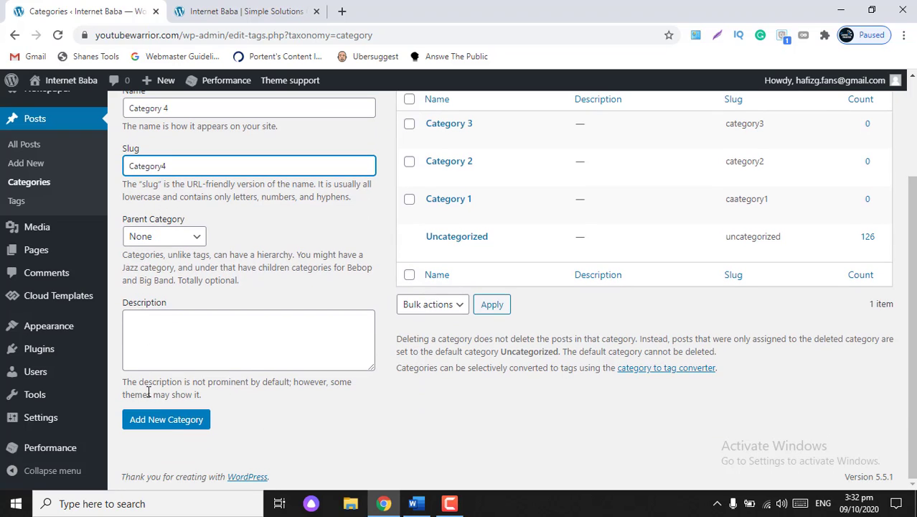
left_click(166, 479)
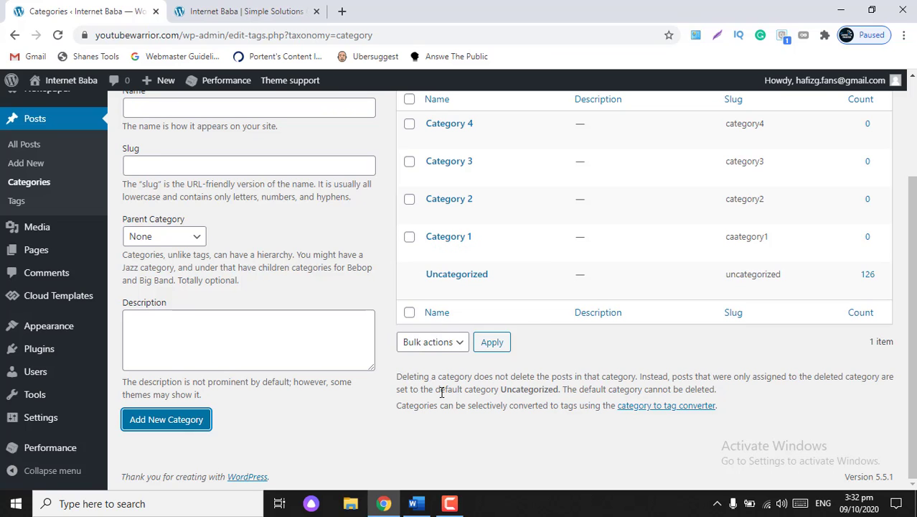
- Compare the new category list with the Fashion and Gadgets dropdowns in the live site's header menu
left_click(244, 11)
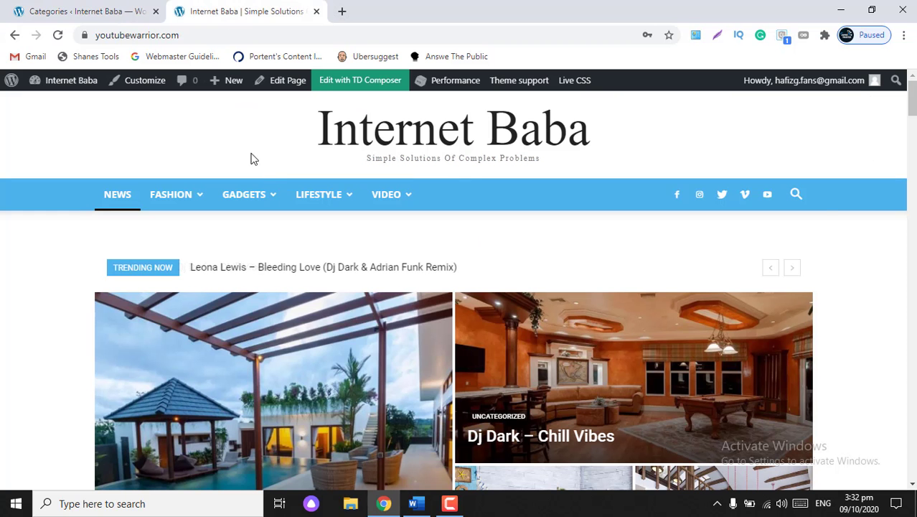
mouse_move(272, 205)
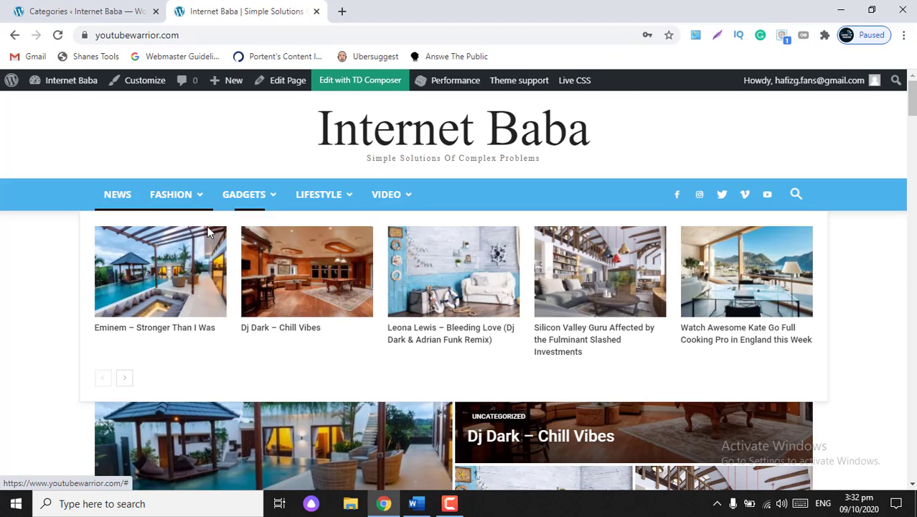
left_click(58, 3)
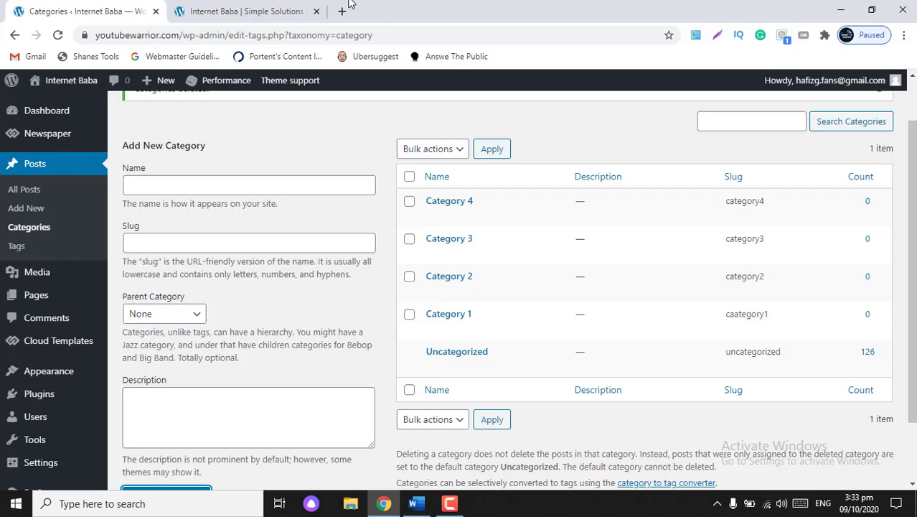
left_click(259, 6)
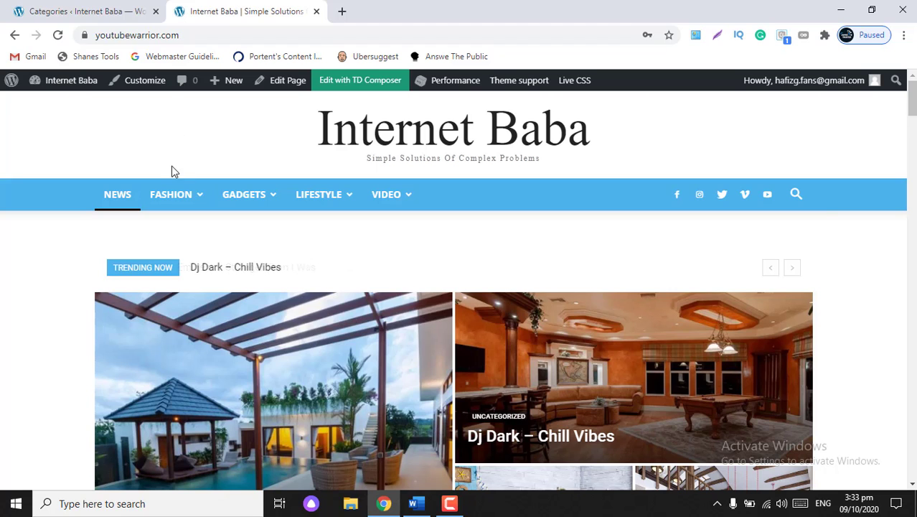
mouse_move(181, 195)
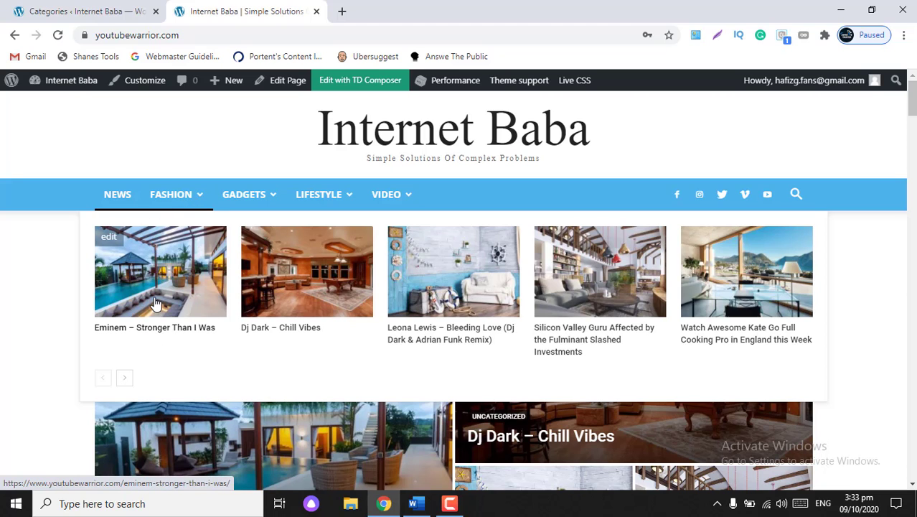
- Enter "Subcategory 1" as both the name and the slug of a new post category
left_click(99, 6)
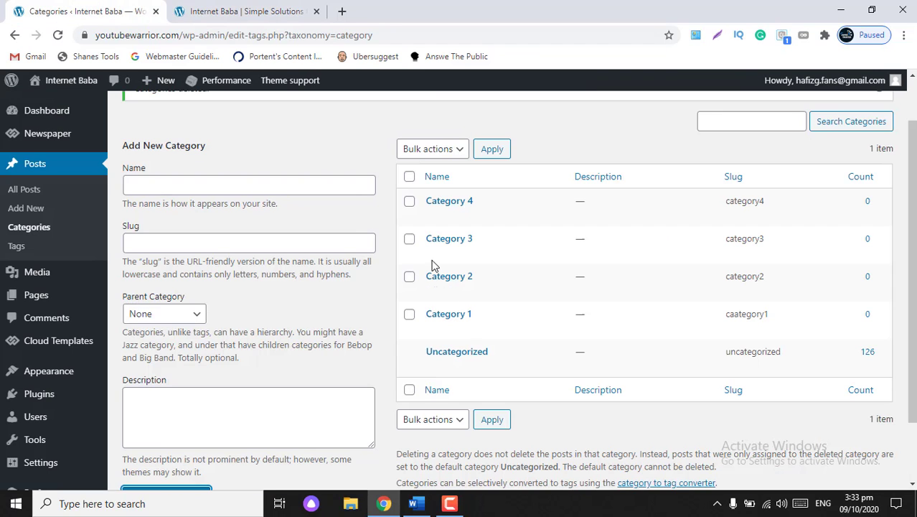
left_click(161, 181)
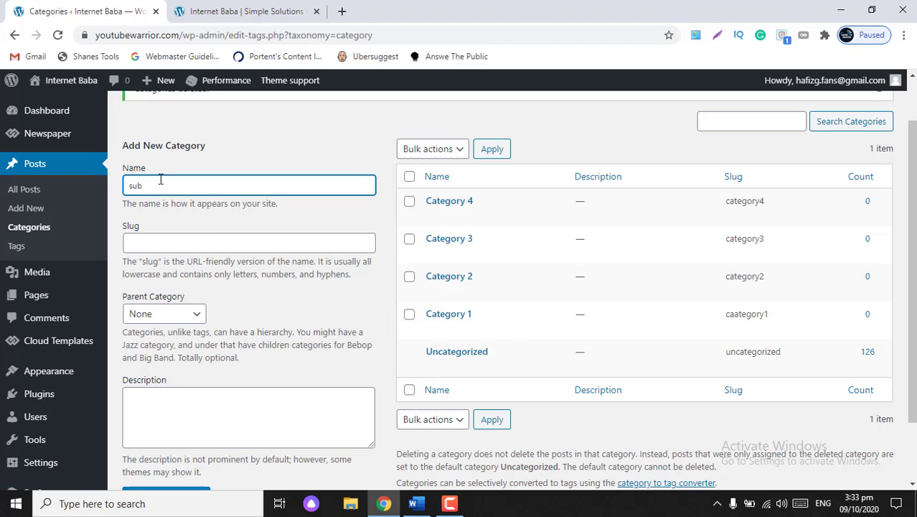
type("subcategory 1")
left_click_drag(186, 188, 125, 185)
key("ctrl+c")
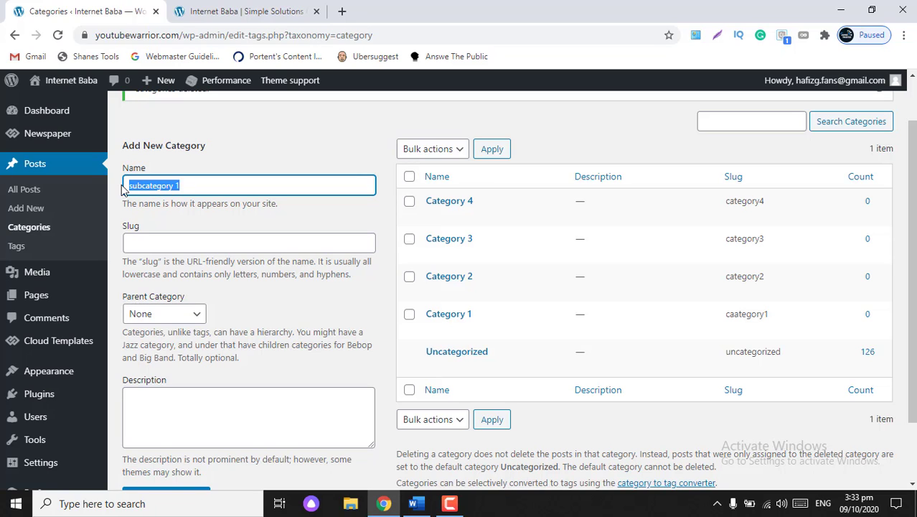
left_click(151, 243)
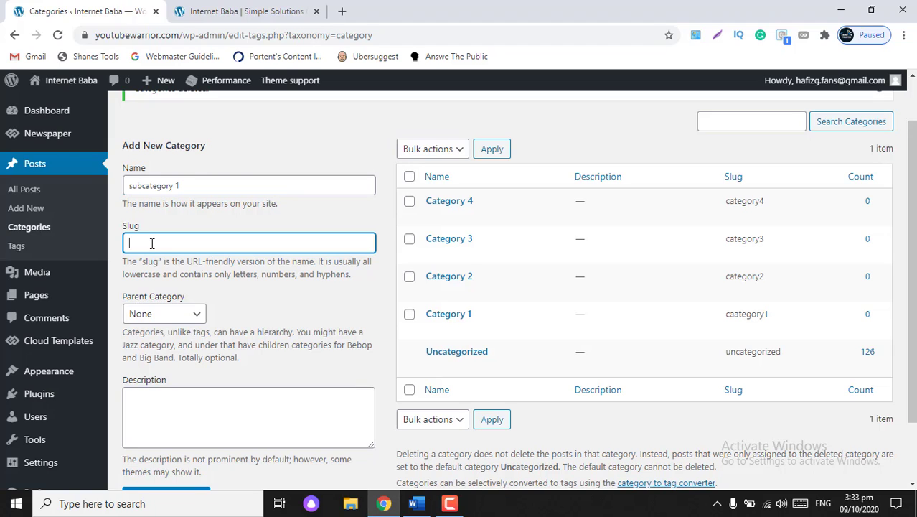
key("ctrl+v")
key("BackSpace")
type("S")
left_click(130, 184)
key("BackSpace")
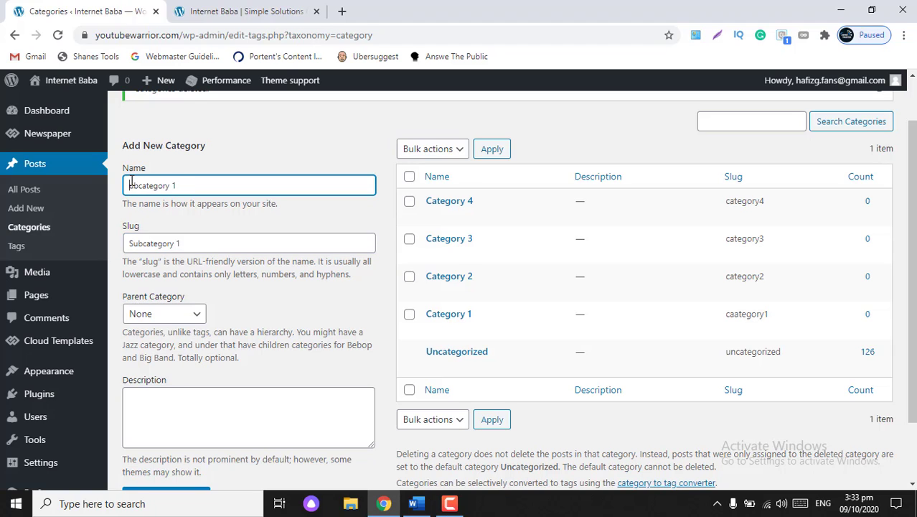
type("S")
- Edit the new category's slug and restore its spelling to "Subcategory 1"
left_click(180, 246)
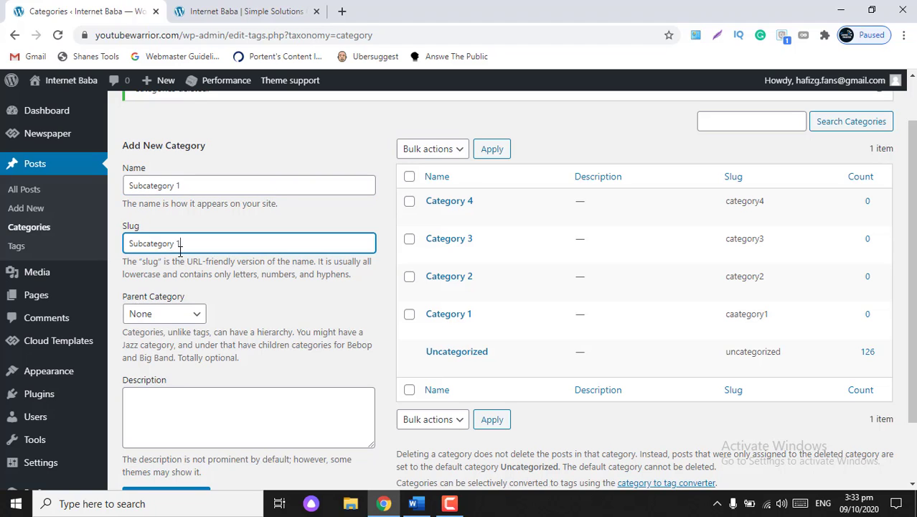
left_click(182, 345)
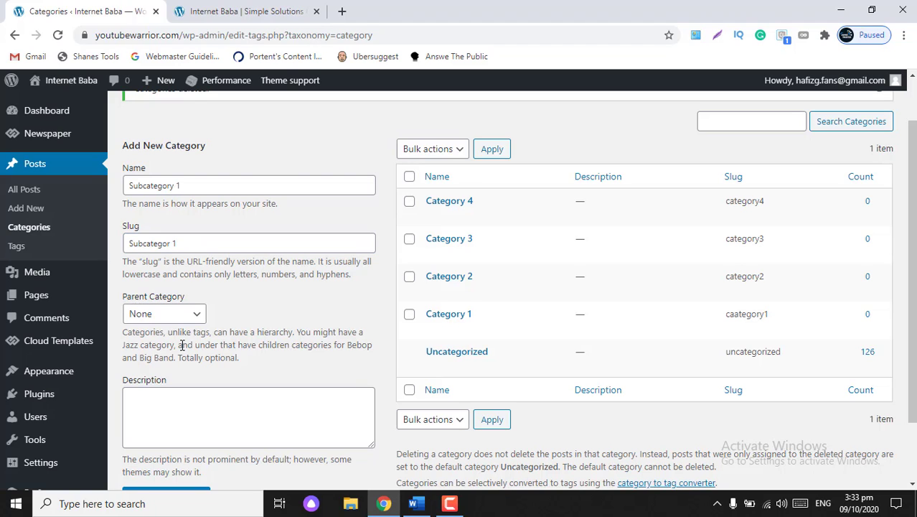
double_click(169, 244)
left_click(169, 244)
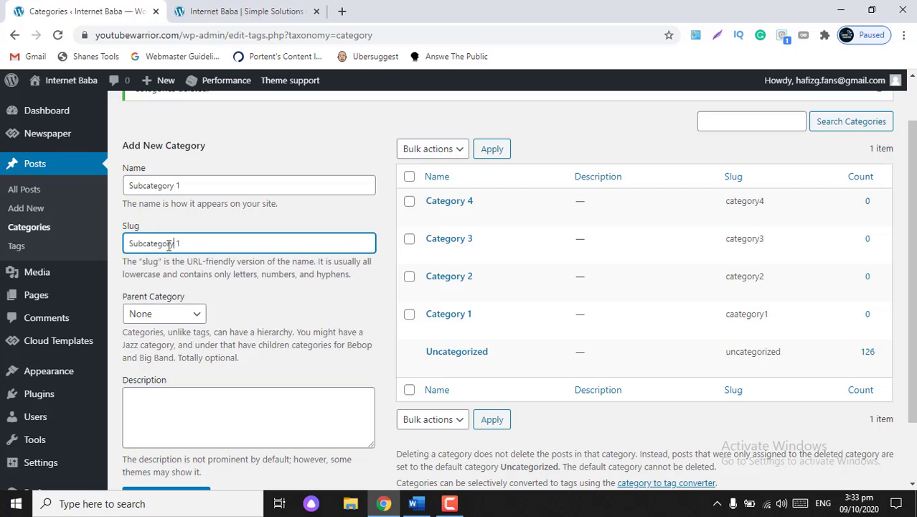
type("y")
scroll(218, 296, "down", 1)
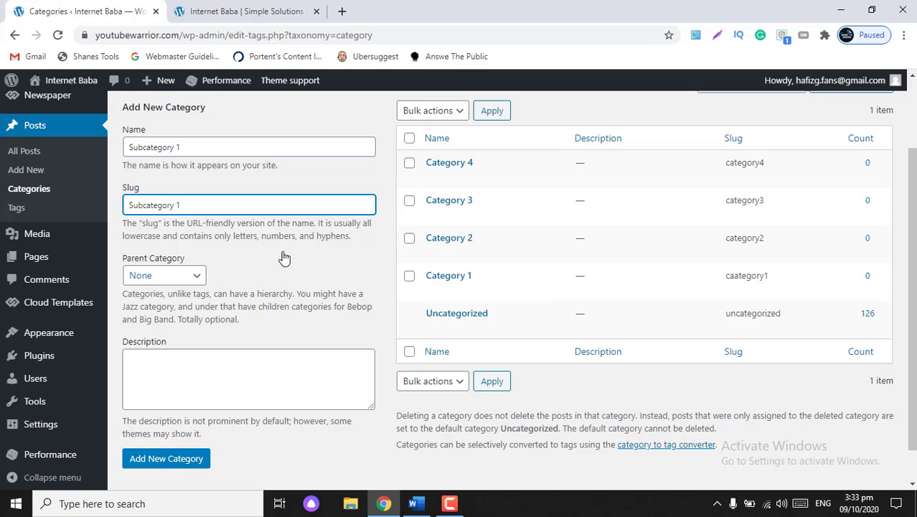
- Set Category 1 as the parent of the new Subcategory 1 and add it to the post categories
left_click(196, 276)
left_click(166, 350)
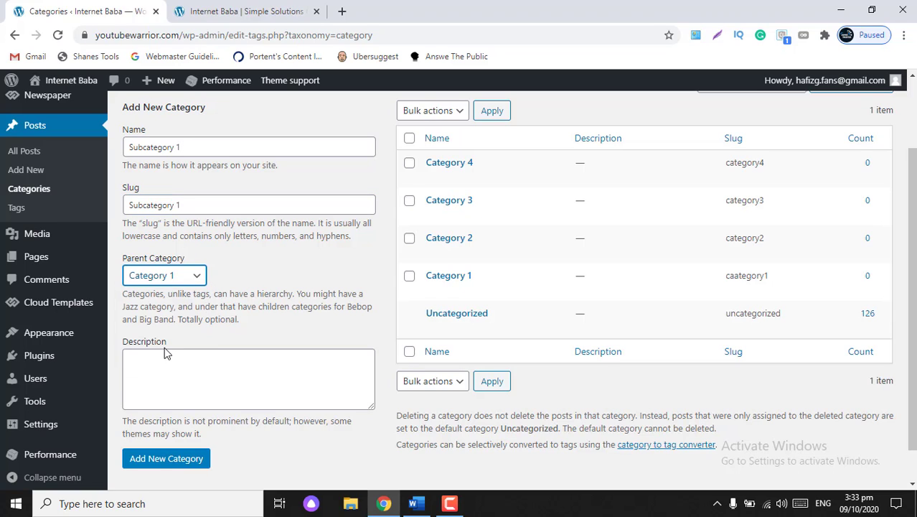
key("alt+Down")
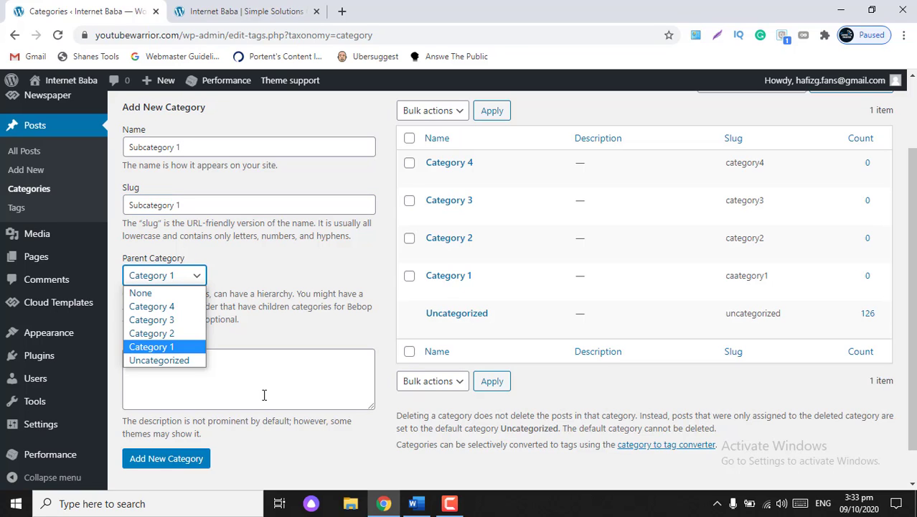
left_click(188, 346)
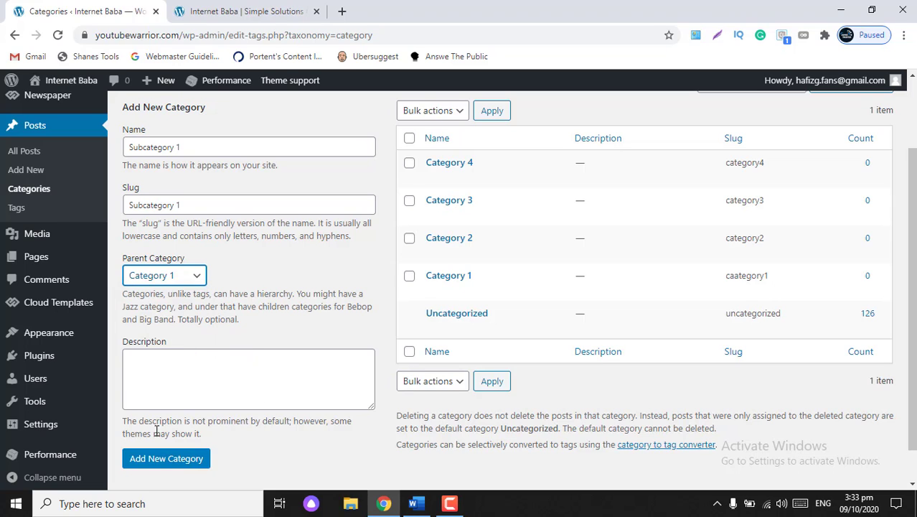
left_click(156, 464)
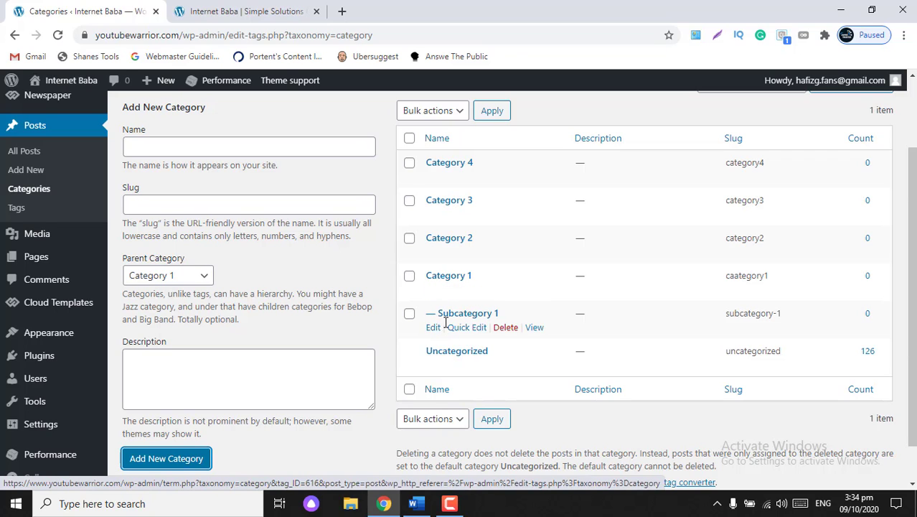
- Enter "Subcategory 2" as both the name and the slug of another new post category
scroll(284, 266, "up", 1)
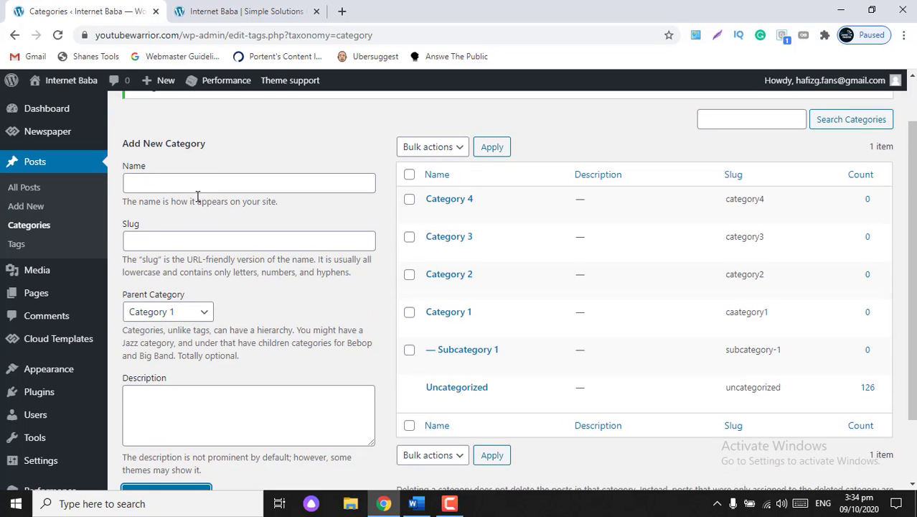
left_click(185, 185)
key("ctrl+v")
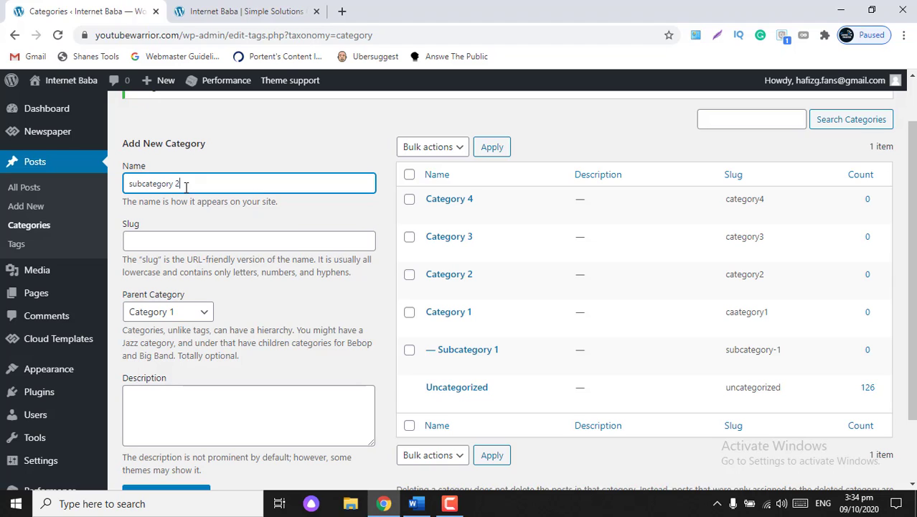
key("BackSpace")
type("S")
left_click_drag(219, 183, 115, 188)
right_click(147, 180)
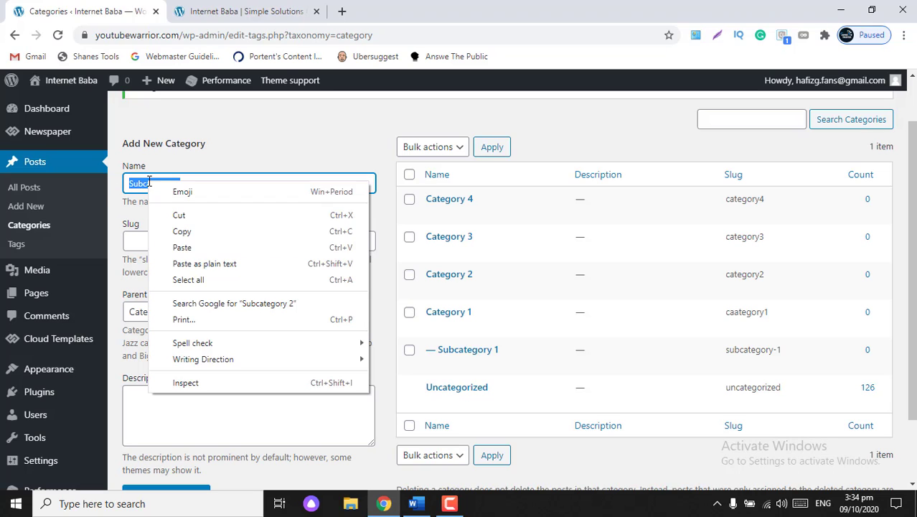
left_click(164, 227)
left_click(161, 238)
key("ctrl+v")
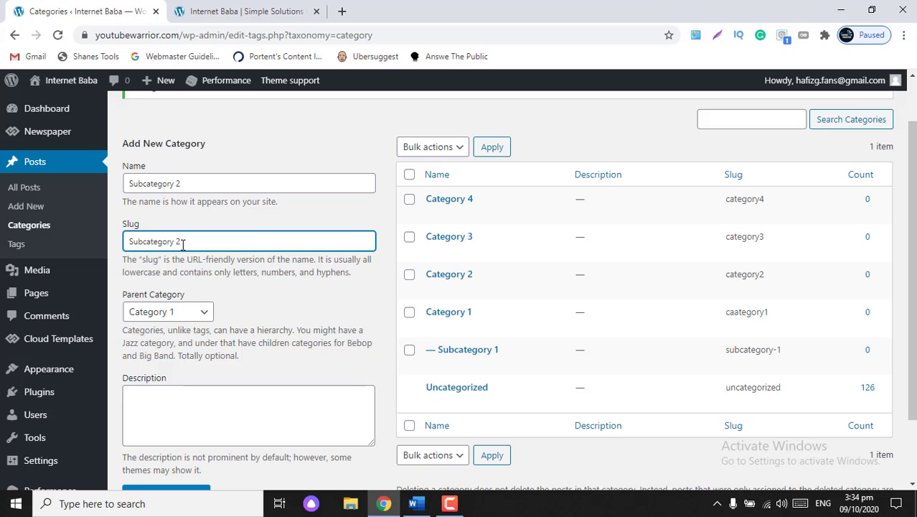
- Set Category 2 as the parent of Subcategory 2 and add it to the post categories
left_click(188, 312)
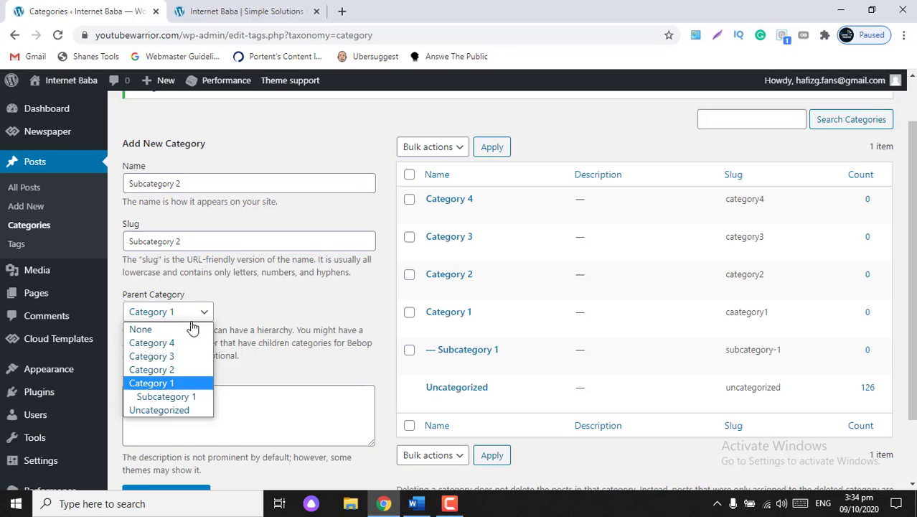
left_click(171, 369)
scroll(170, 374, "down", 2)
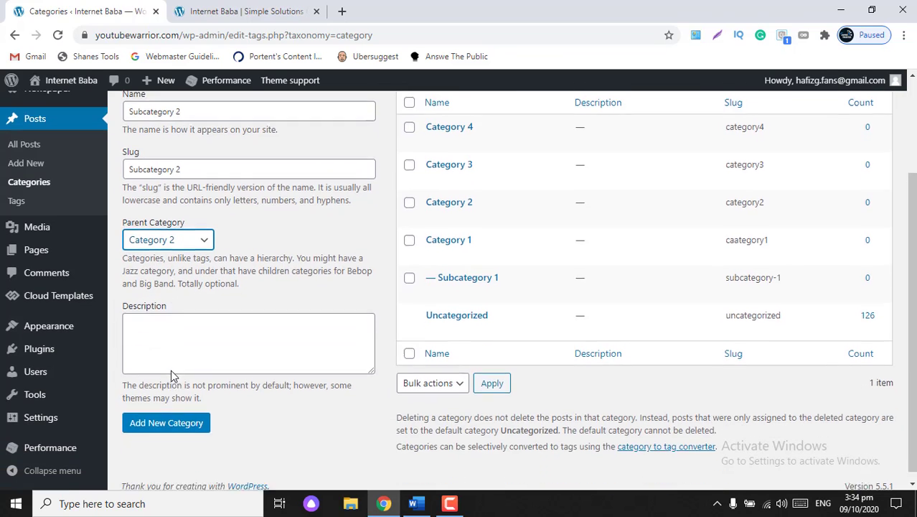
left_click(166, 415)
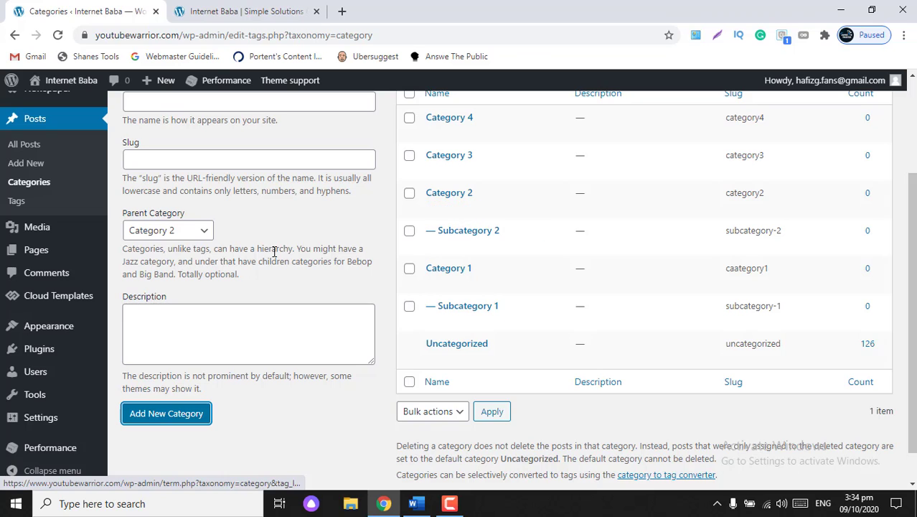
- Review the category list to check how the subcategories are placed under their parent categories
scroll(274, 251, "up", 2)
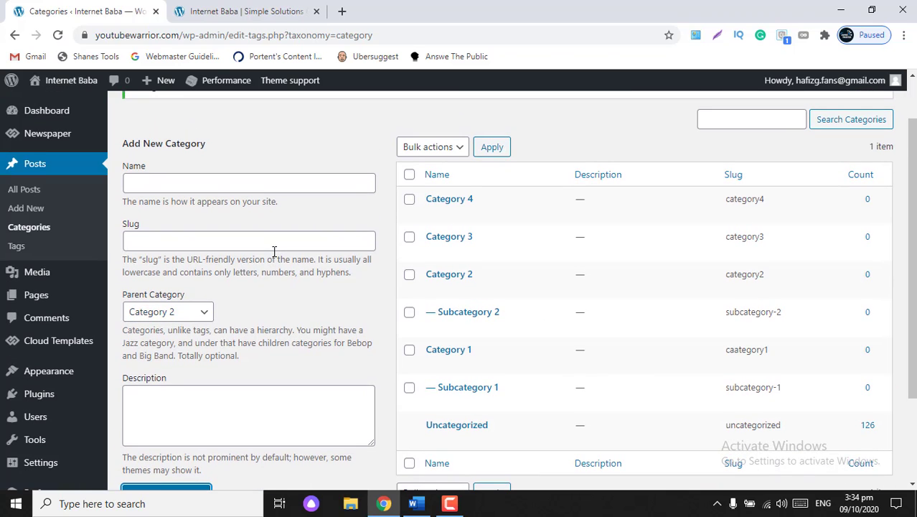
scroll(273, 251, "down", 2)
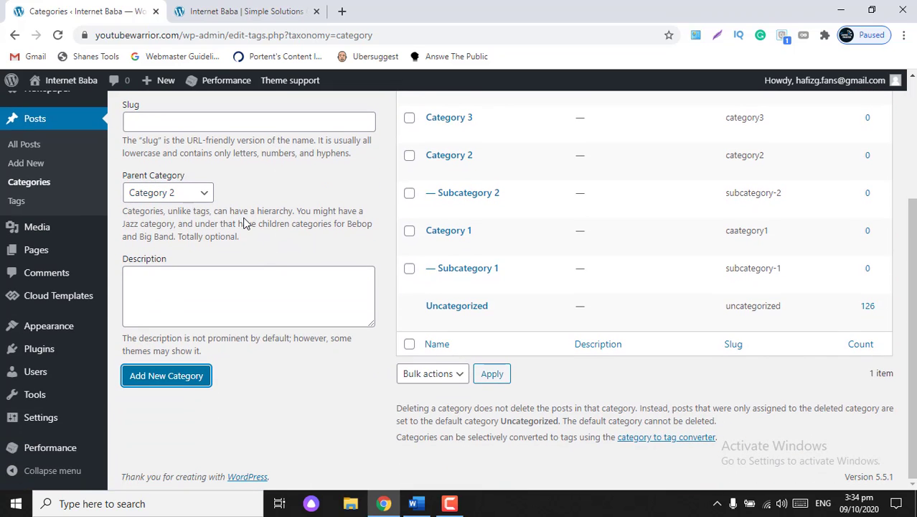
scroll(244, 224, "up", 1)
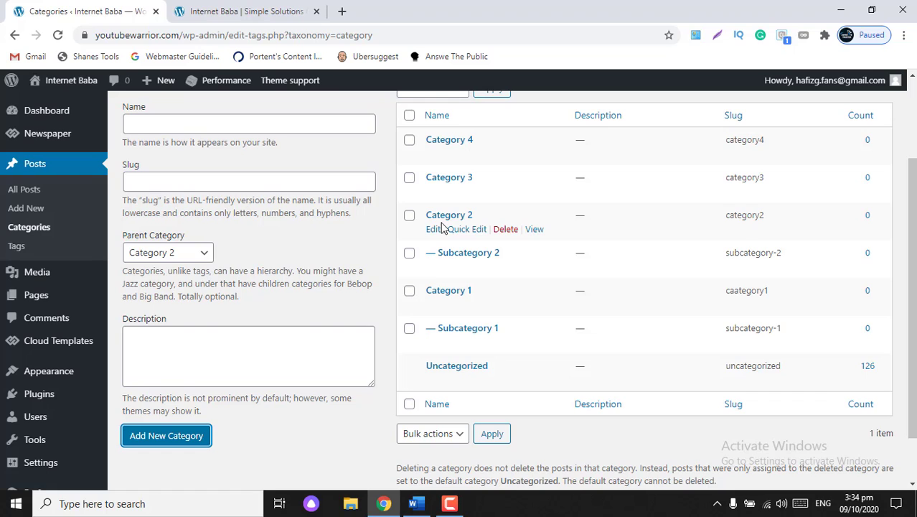
scroll(441, 227, "up", 1)
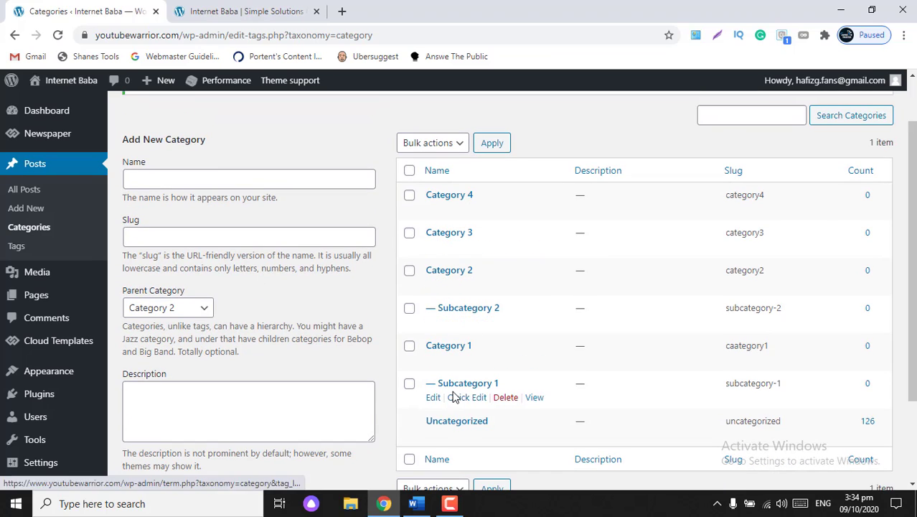
scroll(453, 397, "down", 2)
scroll(454, 394, "up", 1)
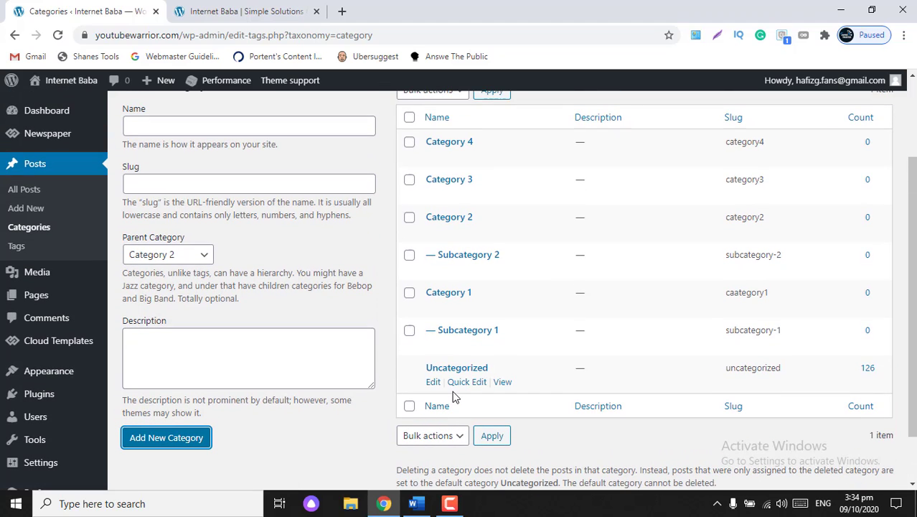
scroll(453, 397, "up", 2)
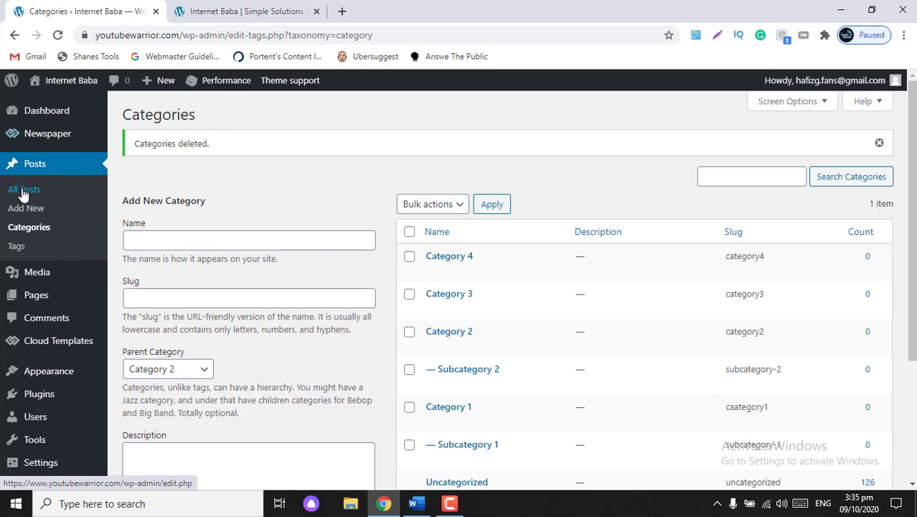
- Start a new page from the site's list of pages and go through the block editor's welcome guide to the end
mouse_move(33, 300)
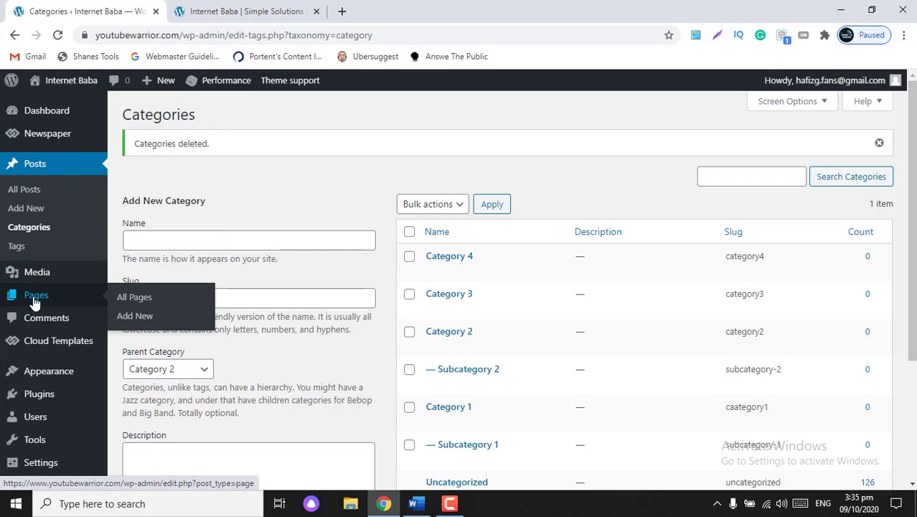
left_click(139, 298)
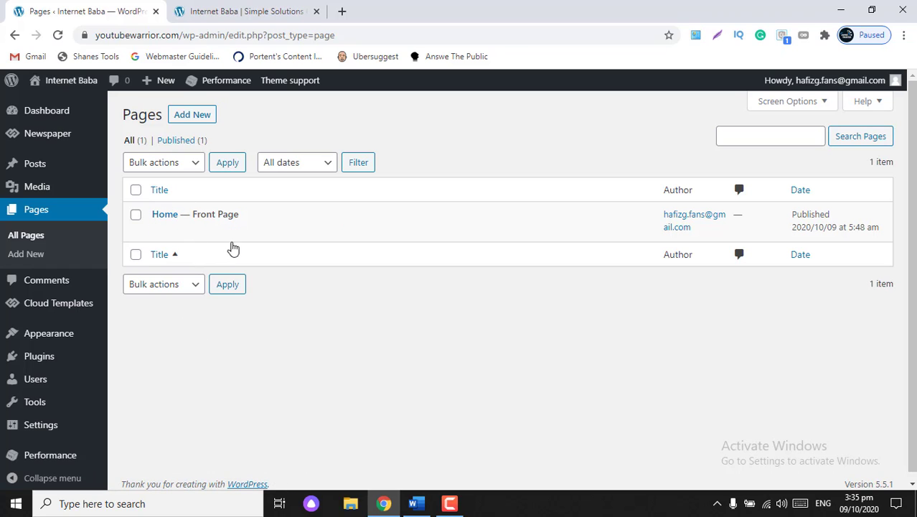
mouse_move(251, 230)
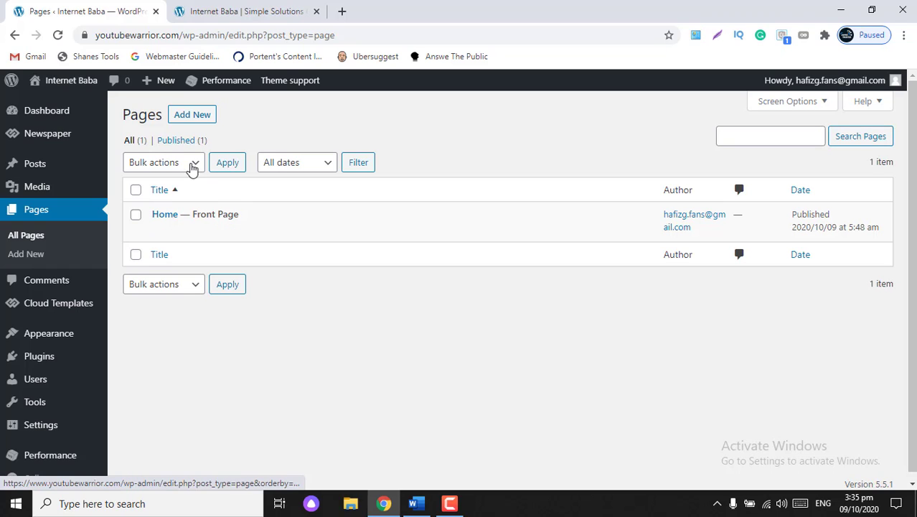
left_click(202, 114)
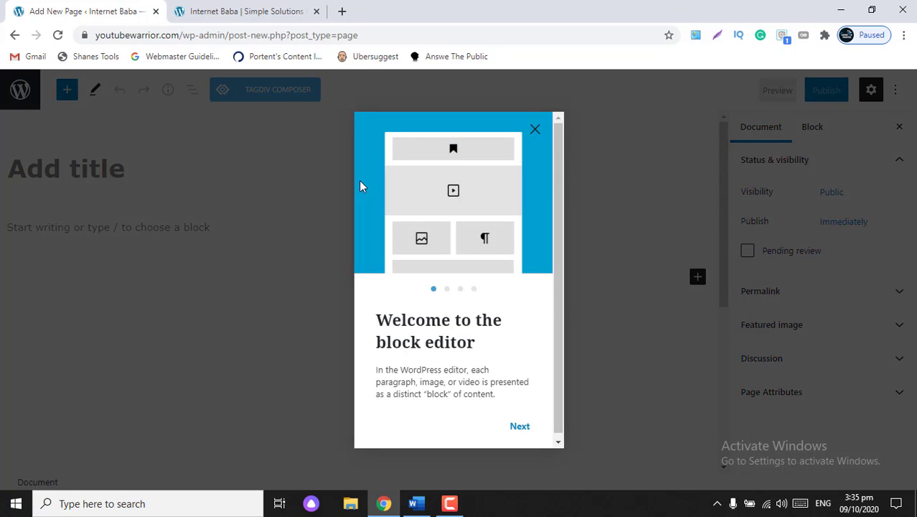
left_click(517, 426)
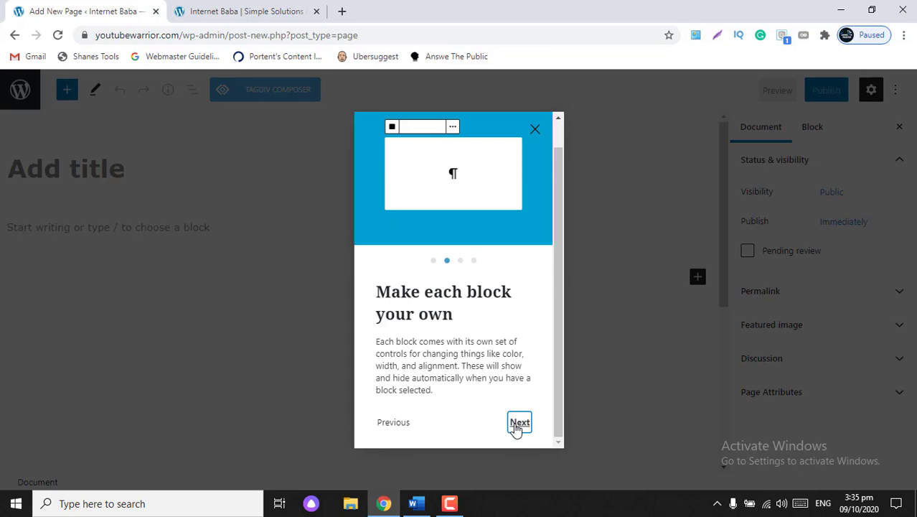
left_click(515, 425)
left_click(515, 425)
left_click(515, 427)
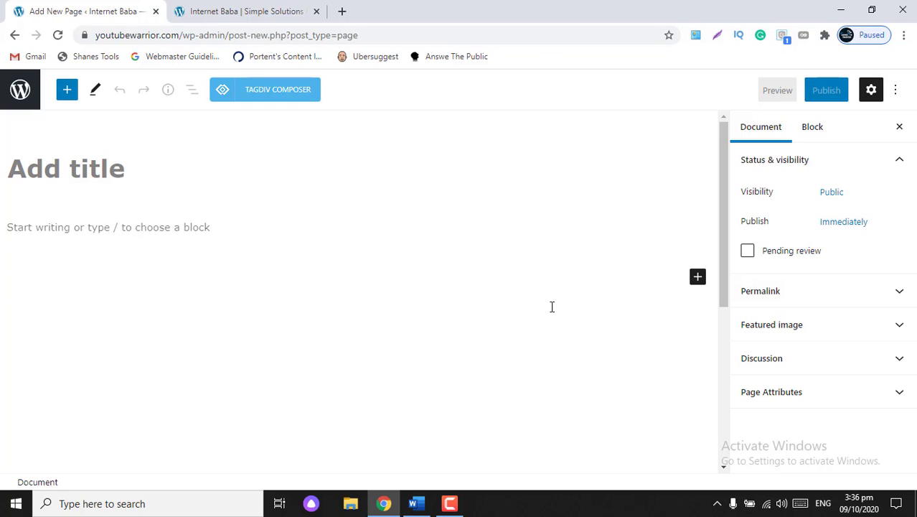
- Title the new page "Abouts Us" and publish it
left_click(82, 185)
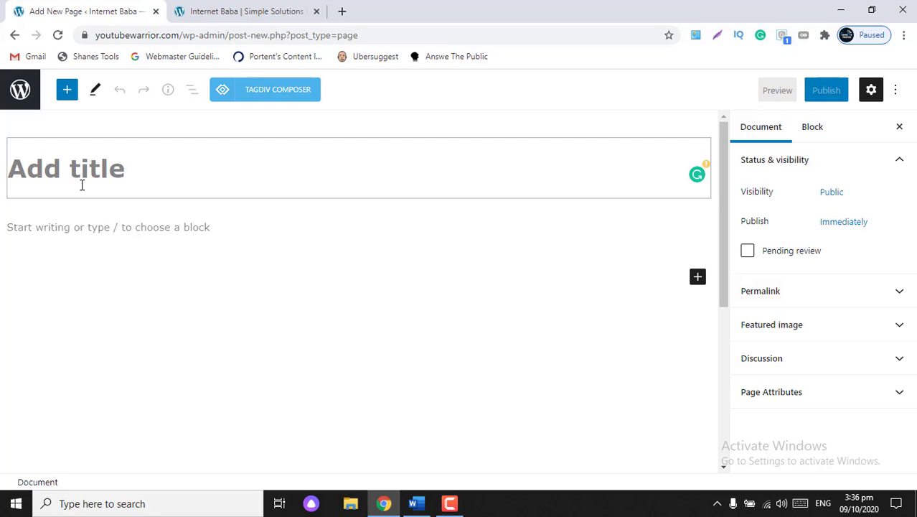
type("B")
key("BackSpace")
type("Ab")
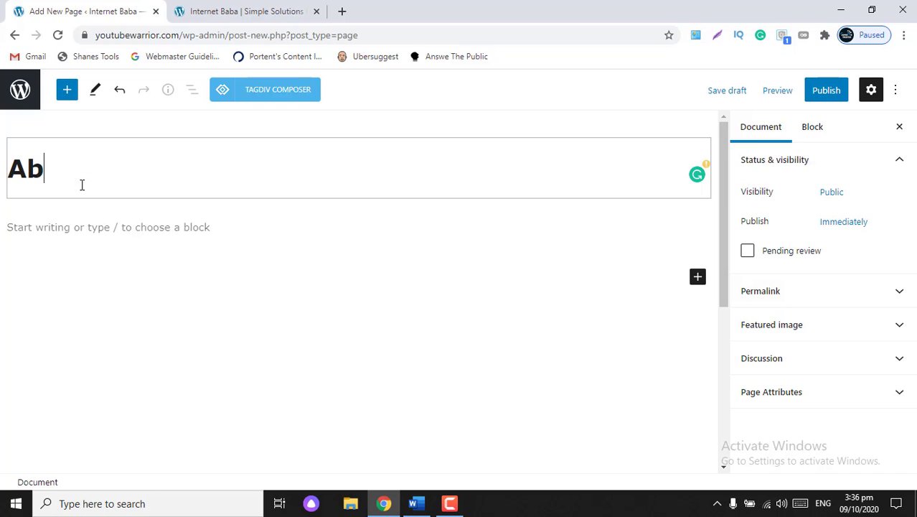
type("outs Us")
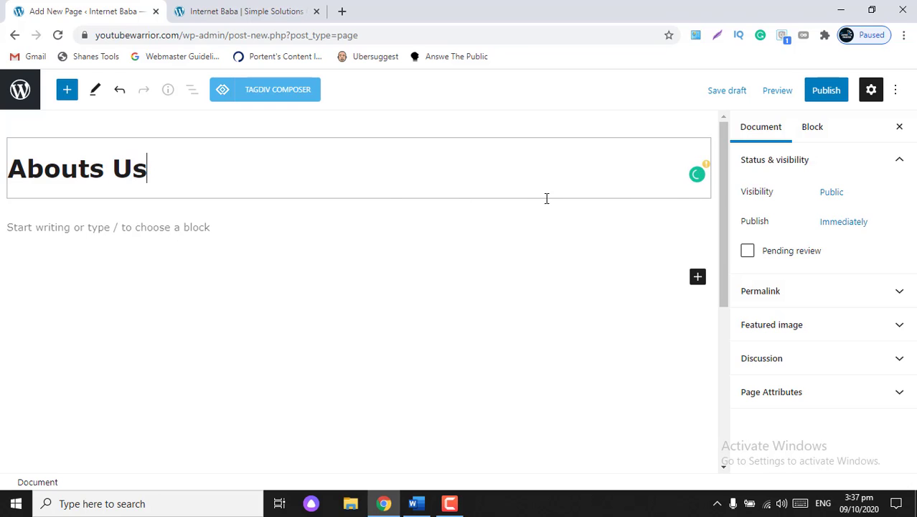
left_click(826, 99)
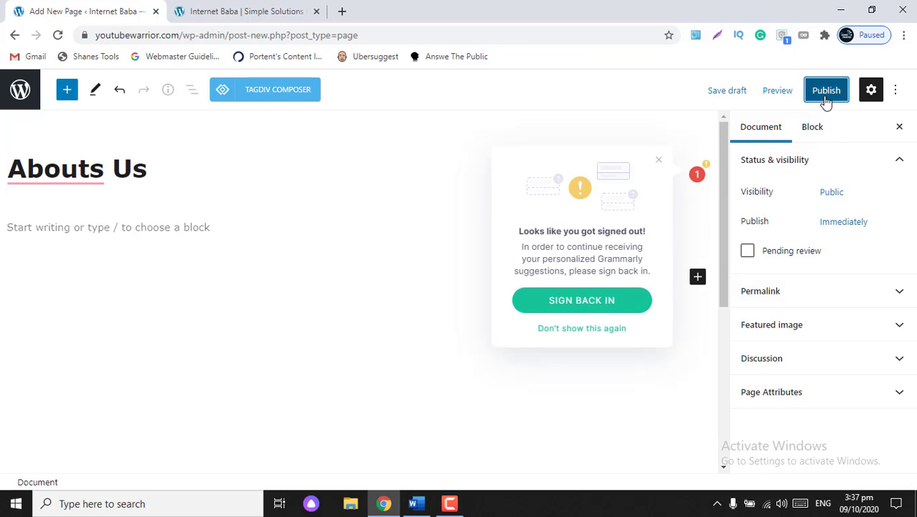
left_click(798, 95)
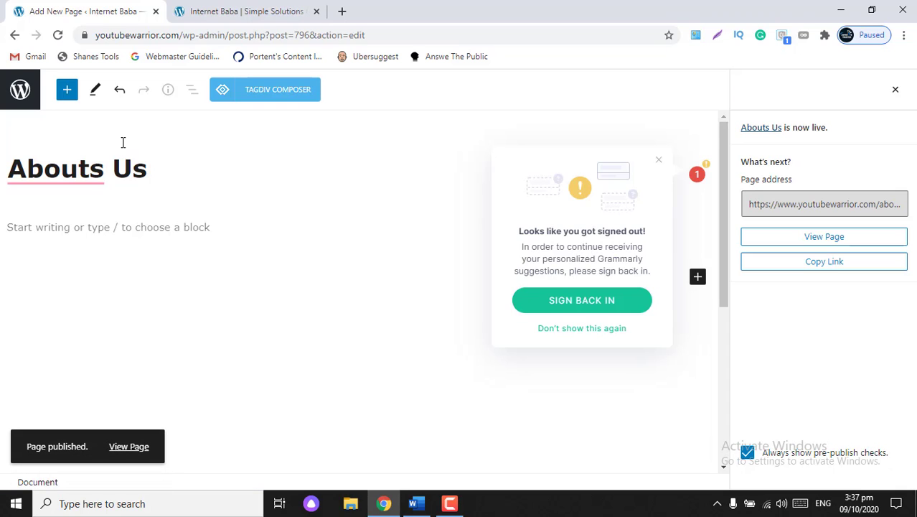
- Create another new page from the site's page list, title it "Contact Us" and publish it
left_click(20, 90)
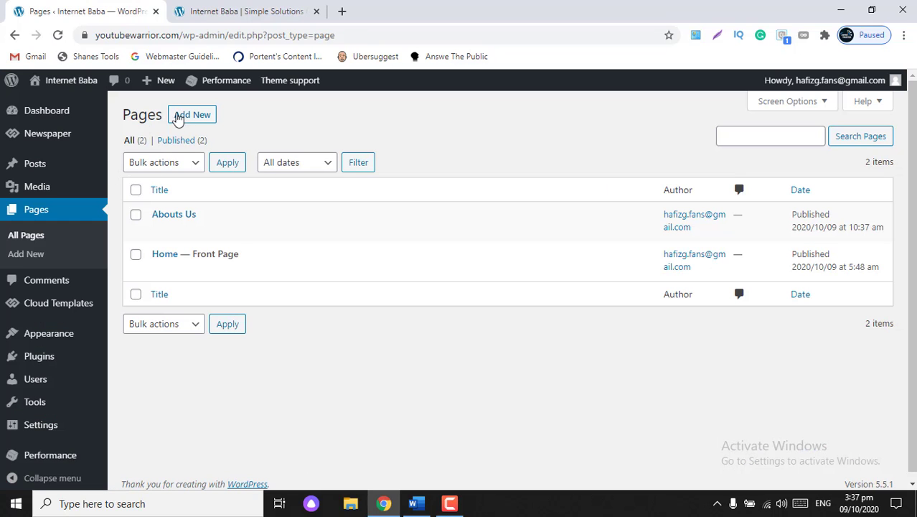
left_click(194, 115)
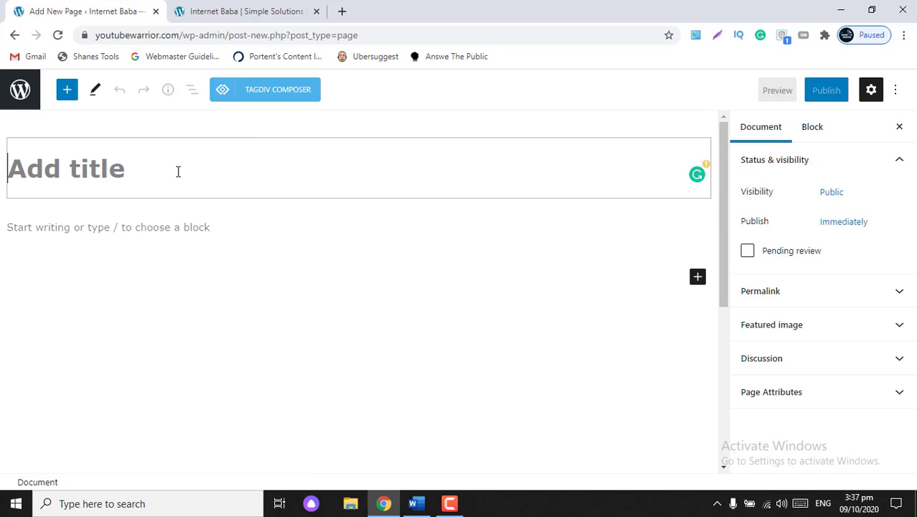
type("Cintavc")
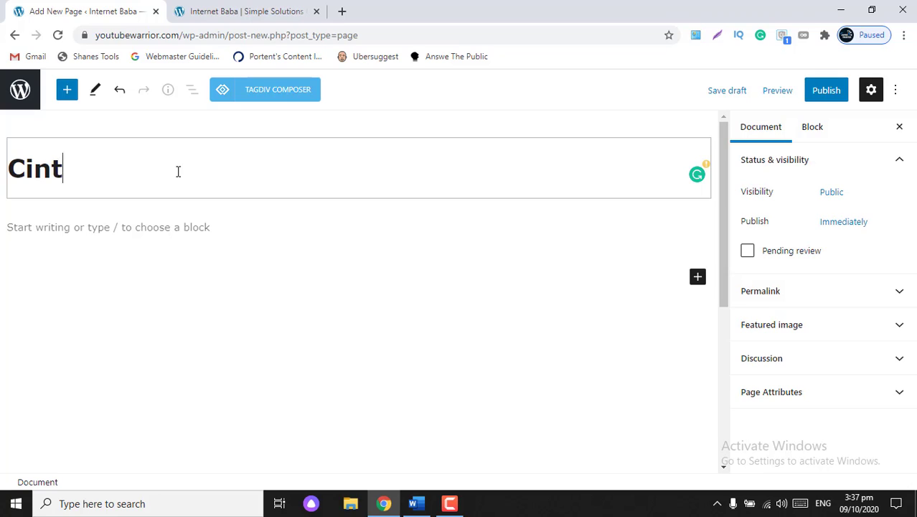
key("BackSpace")
key("BackSpace")
type("ct ")
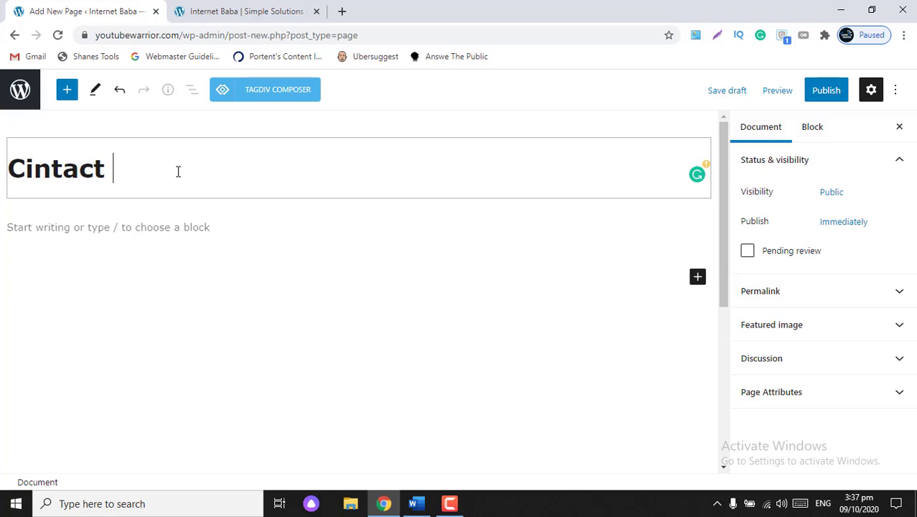
type("Us")
mouse_move(45, 172)
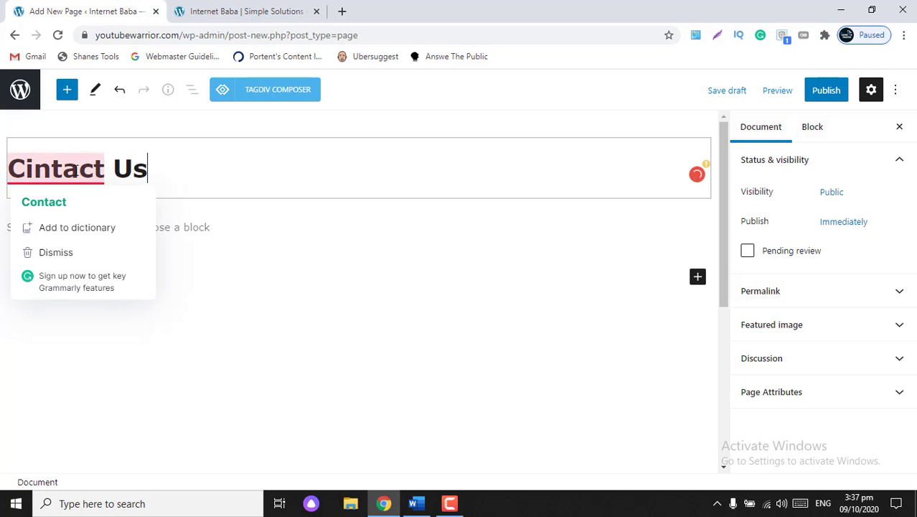
left_click(18, 206)
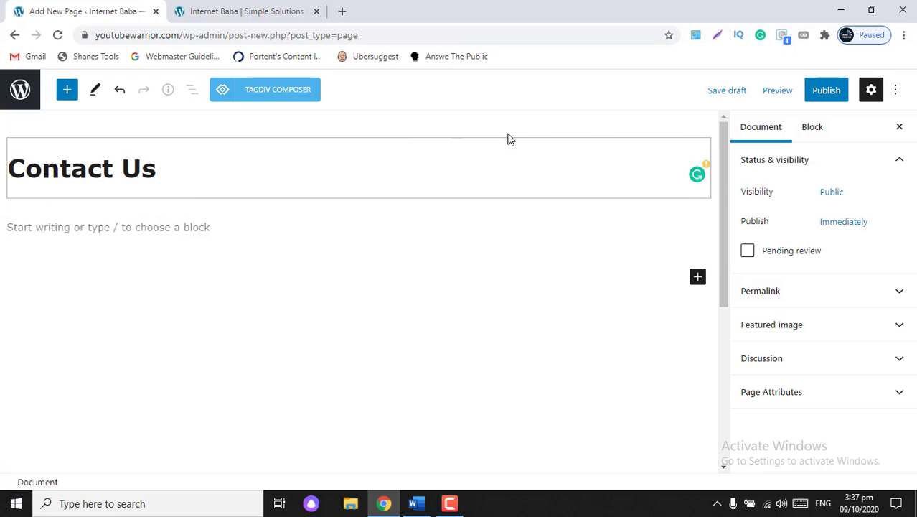
left_click(824, 96)
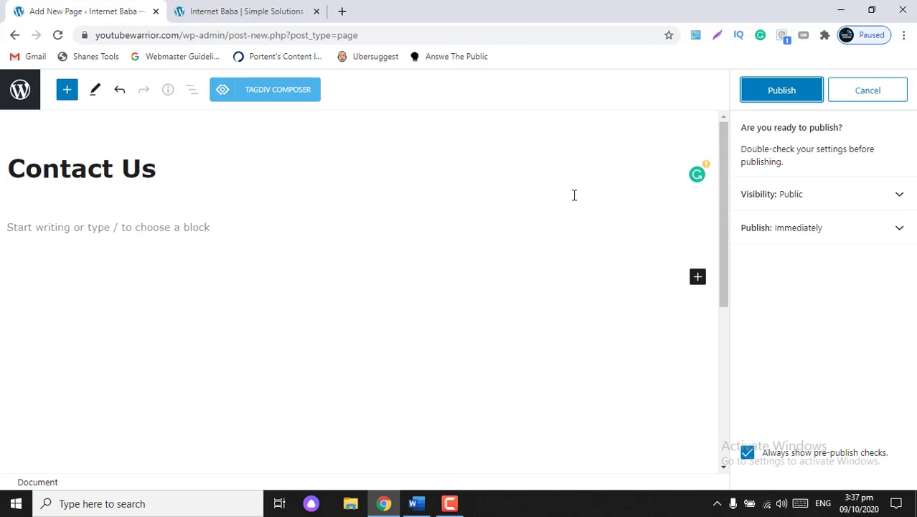
left_click(781, 90)
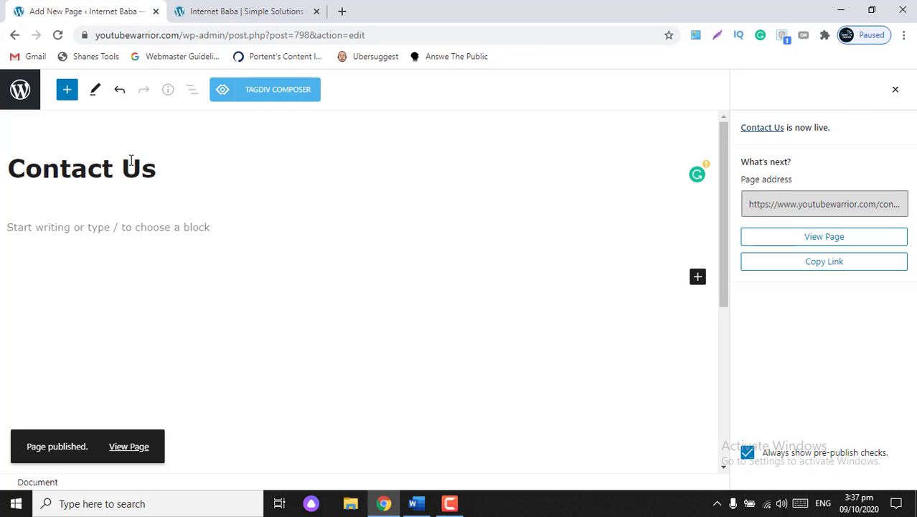
- Return to the page list, add a new page titled "Privacy Policy" and publish it
left_click(24, 102)
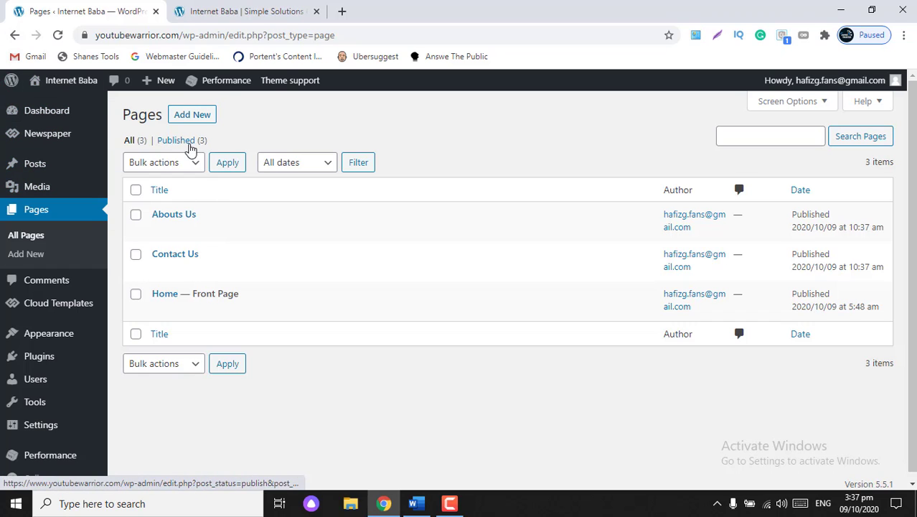
left_click(189, 118)
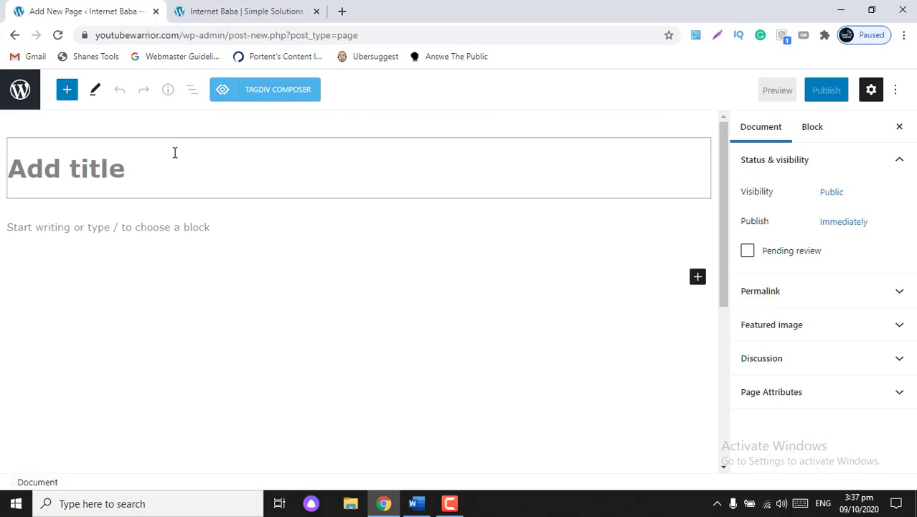
left_click(168, 166)
type("Privact")
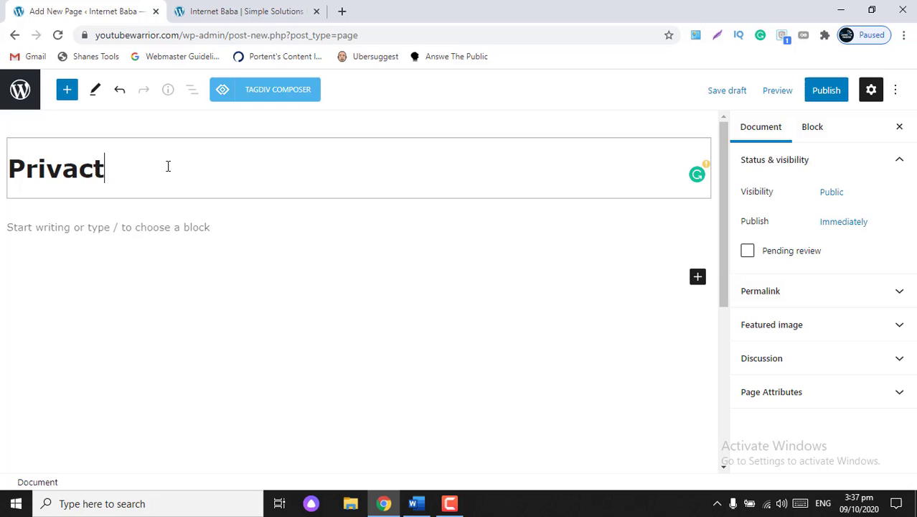
key("BackSpace")
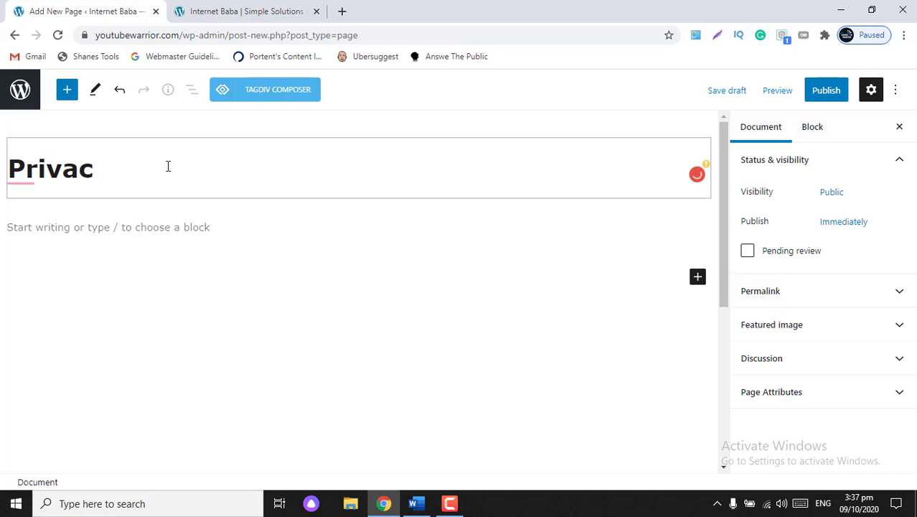
type("y Policy")
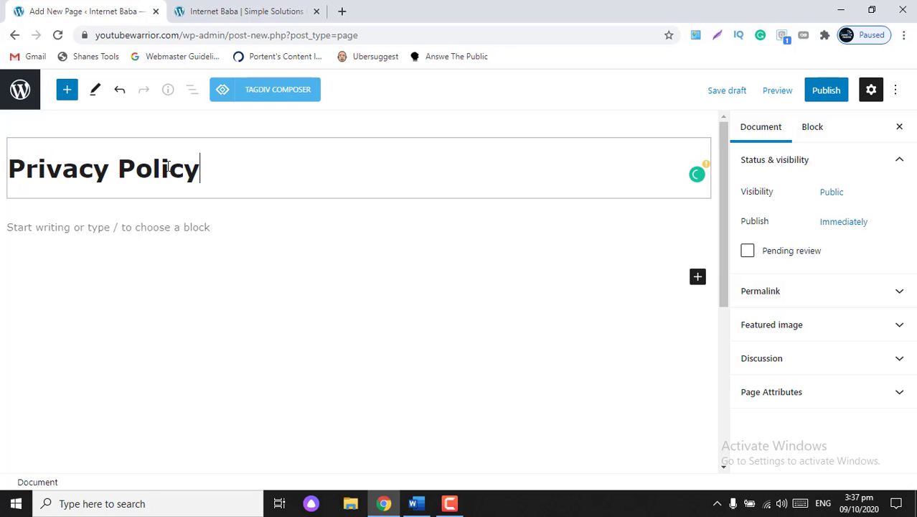
left_click(827, 91)
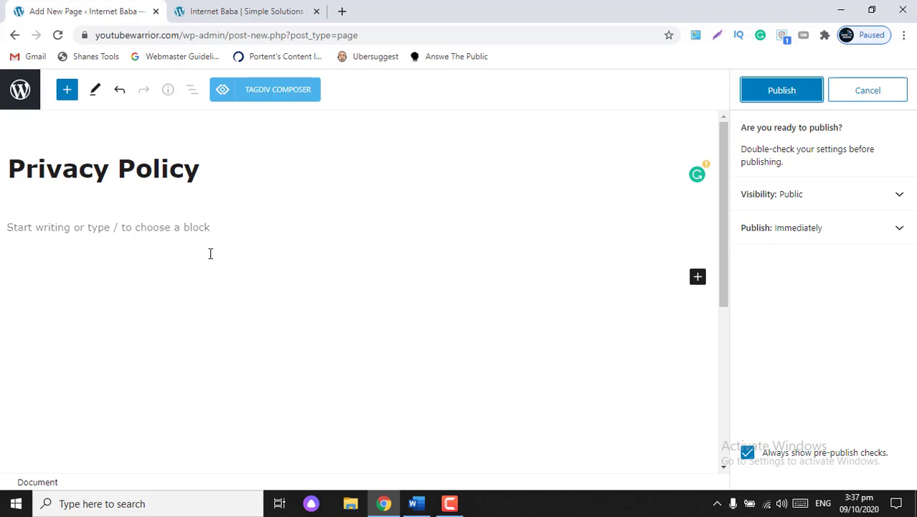
left_click(767, 91)
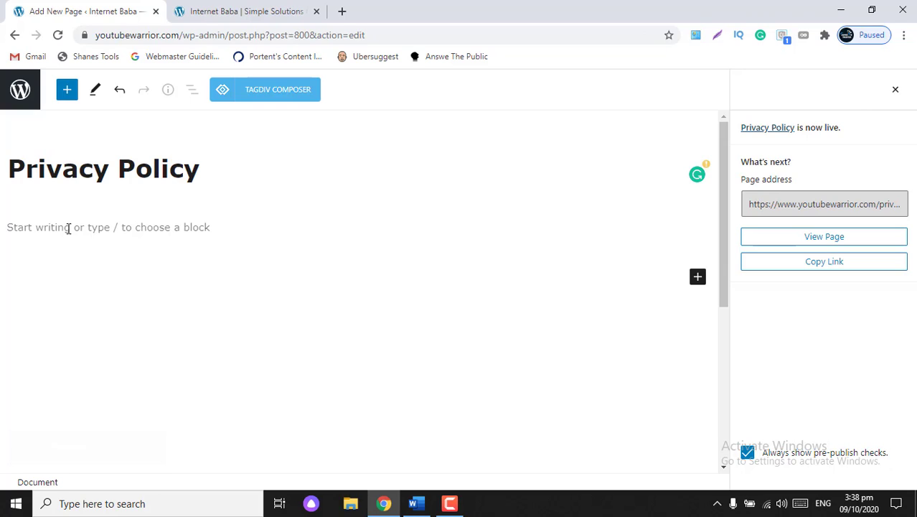
- Go back to the page list, add a new page titled "Terms And Condition" and publish it
left_click(12, 90)
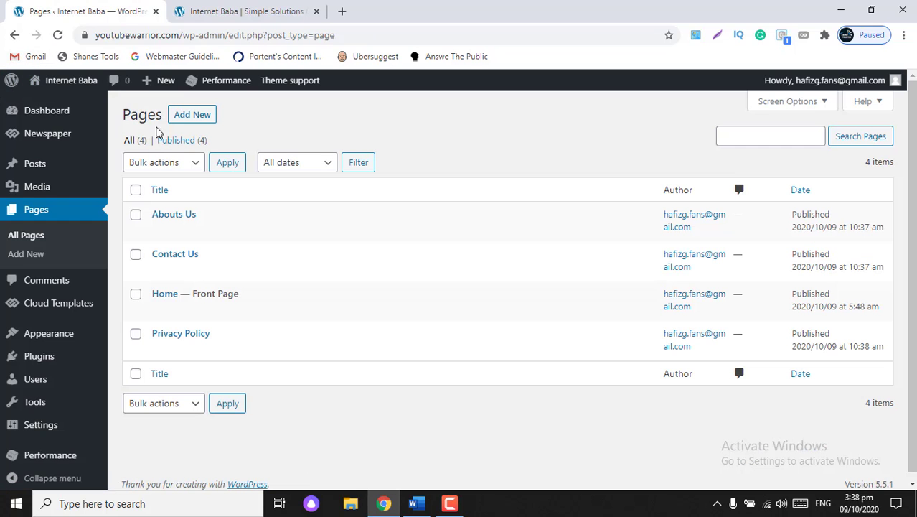
left_click(189, 119)
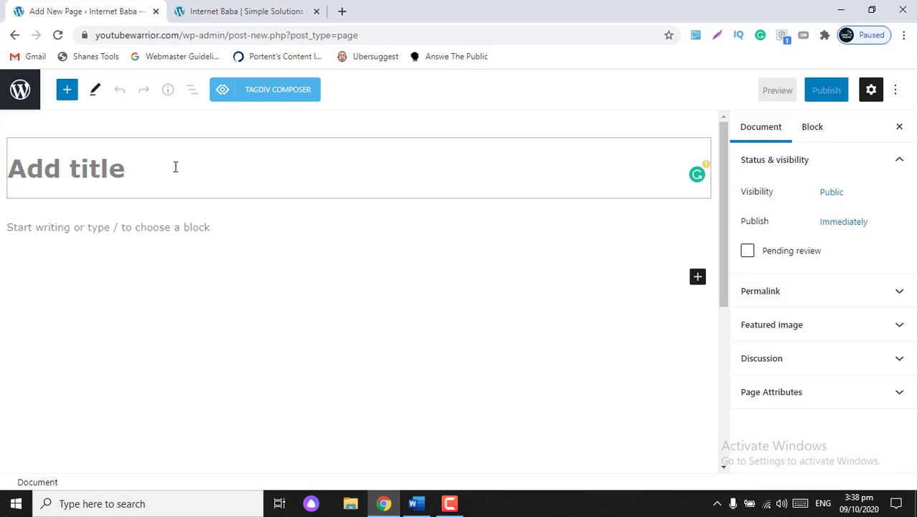
type("Terms ")
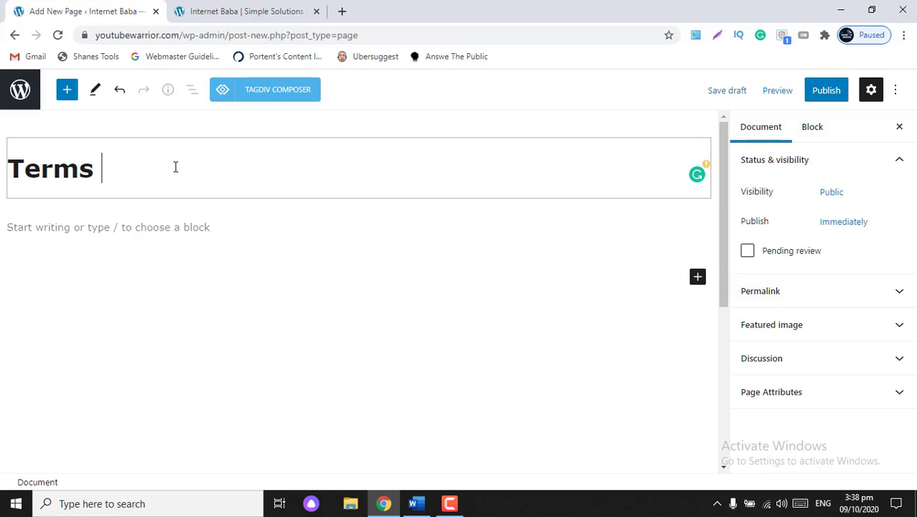
type("And Con")
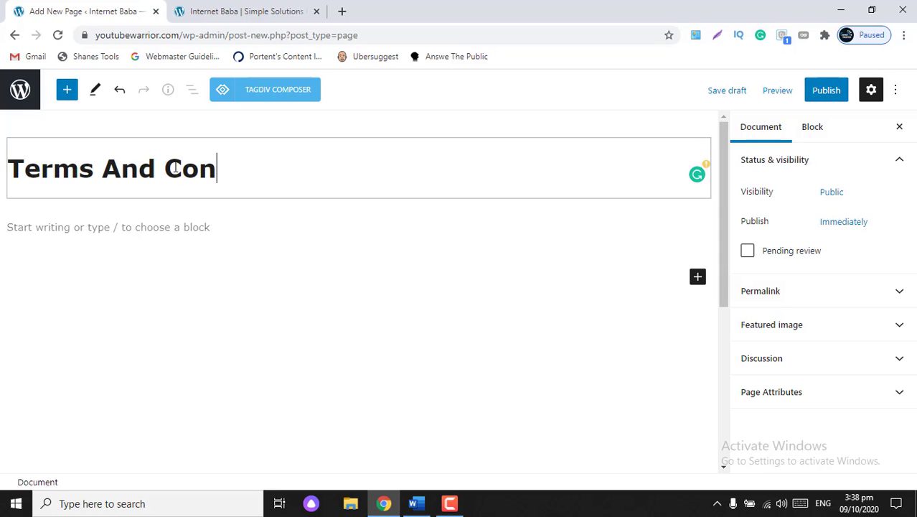
type("dition")
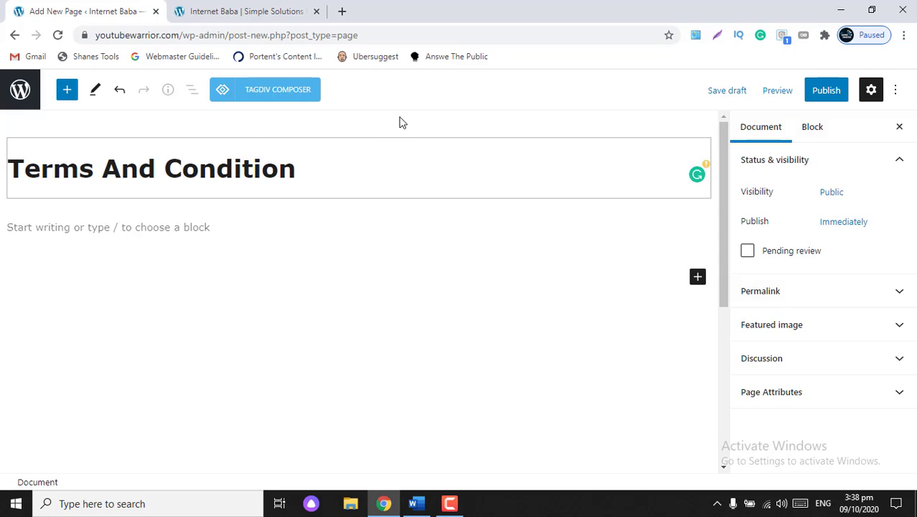
left_click(823, 91)
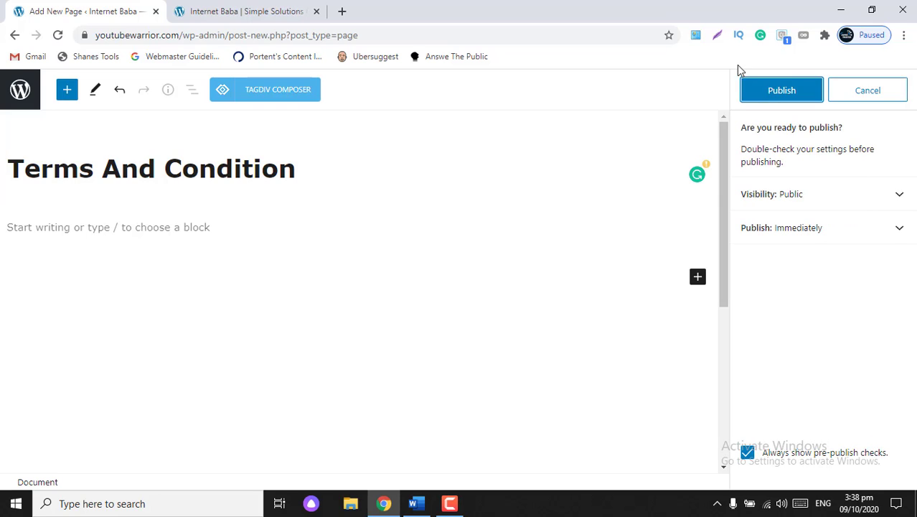
left_click(778, 91)
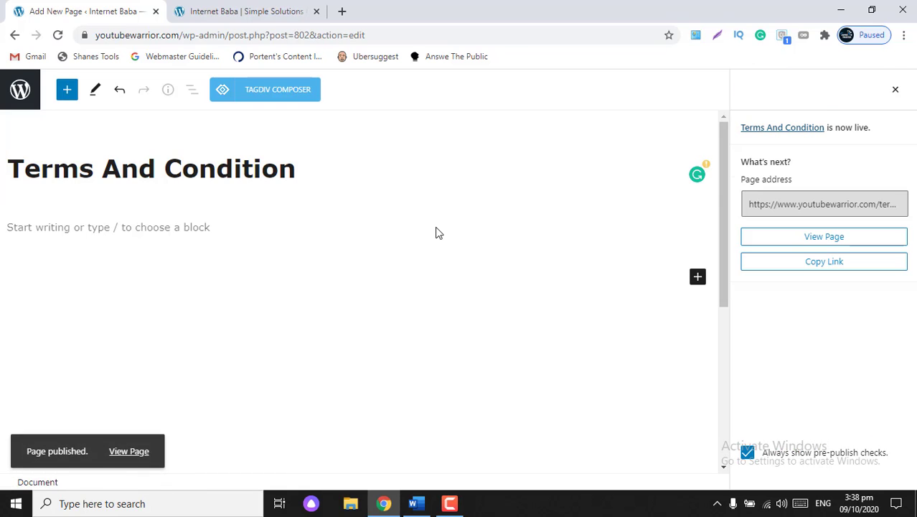
- Add one more page from the page list, title it "Disclaimer" and publish it
left_click(20, 89)
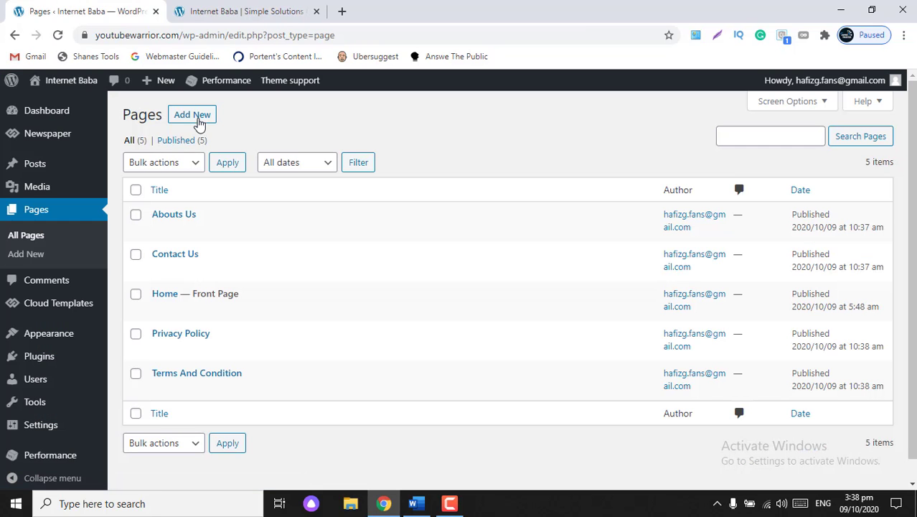
left_click(200, 118)
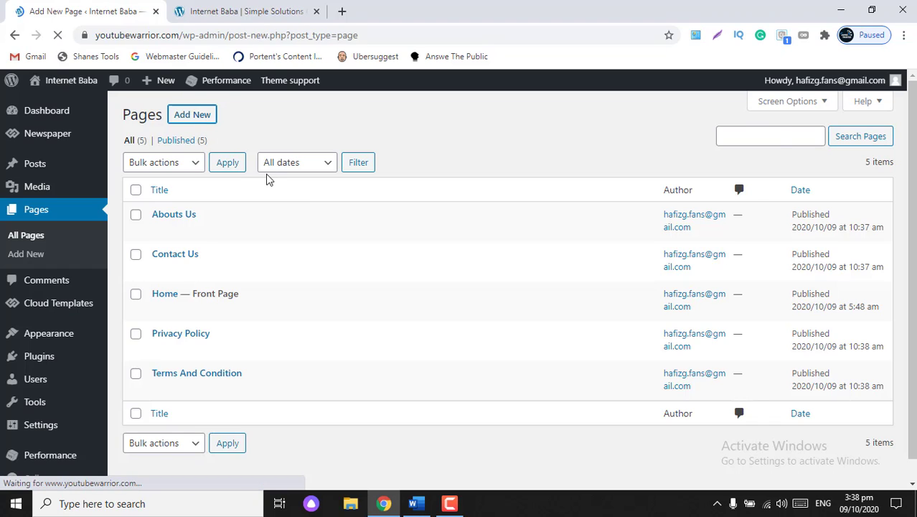
type("D")
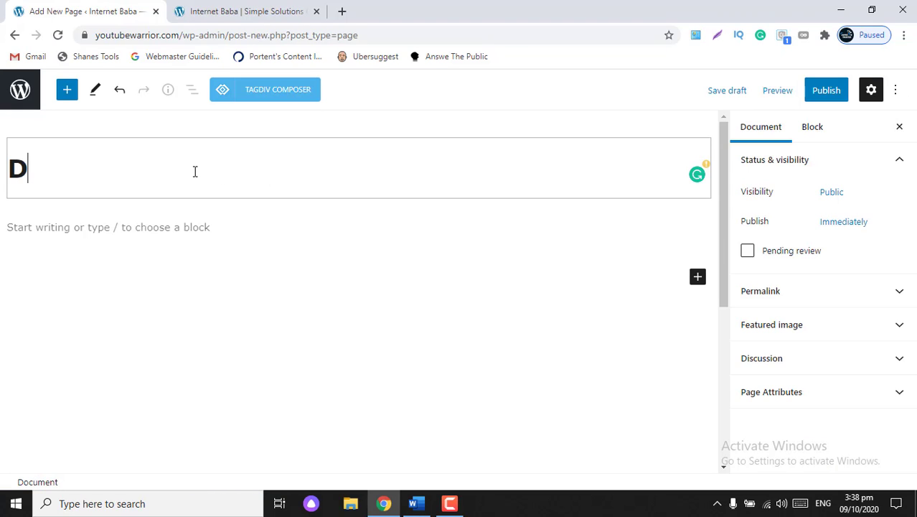
type("isclamier")
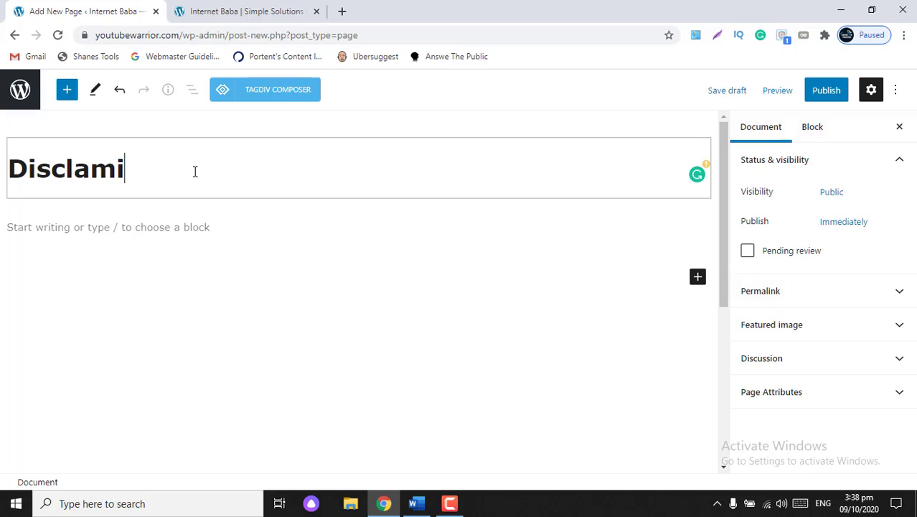
key("BackSpace")
key("BackSpace")
key("BackSpace")
key("BackSpace")
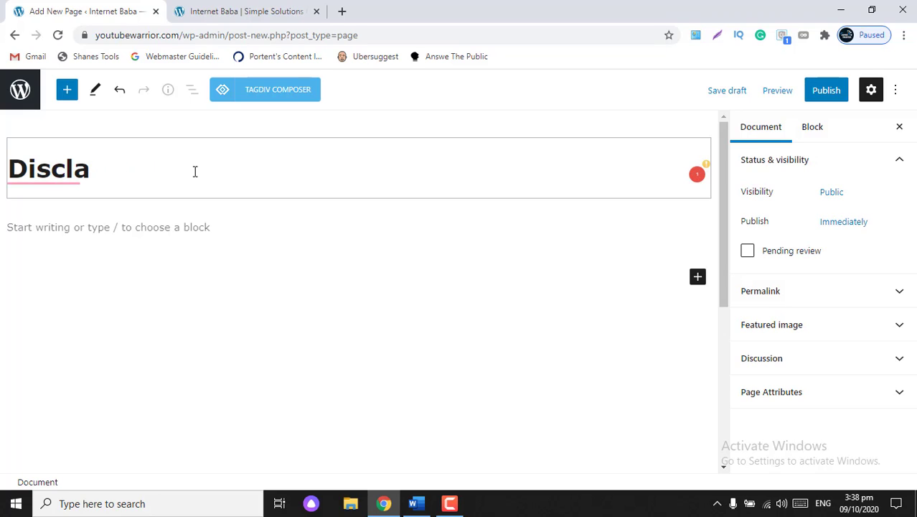
type("mer")
left_click(90, 169)
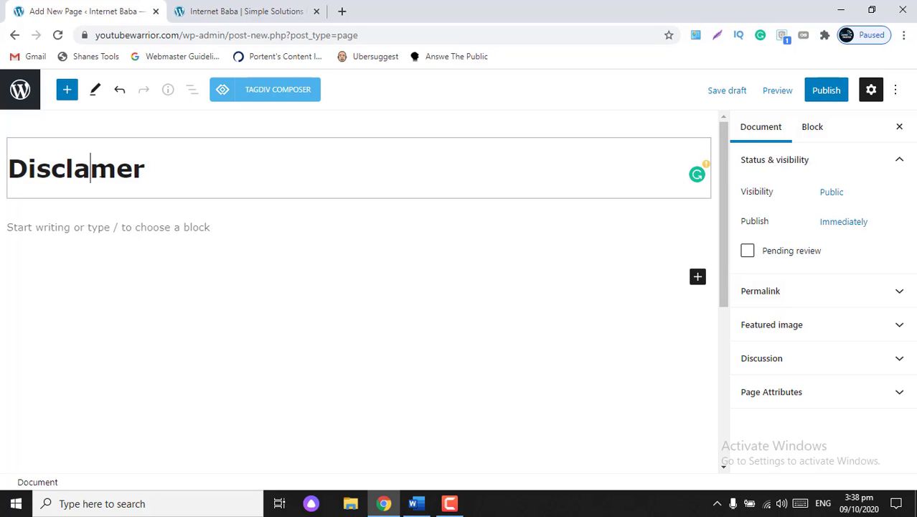
type("i")
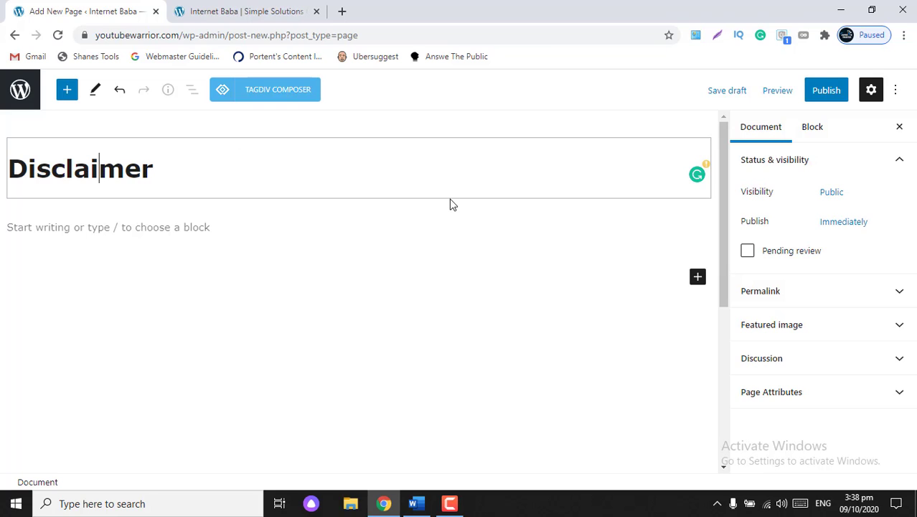
left_click(801, 85)
left_click(825, 91)
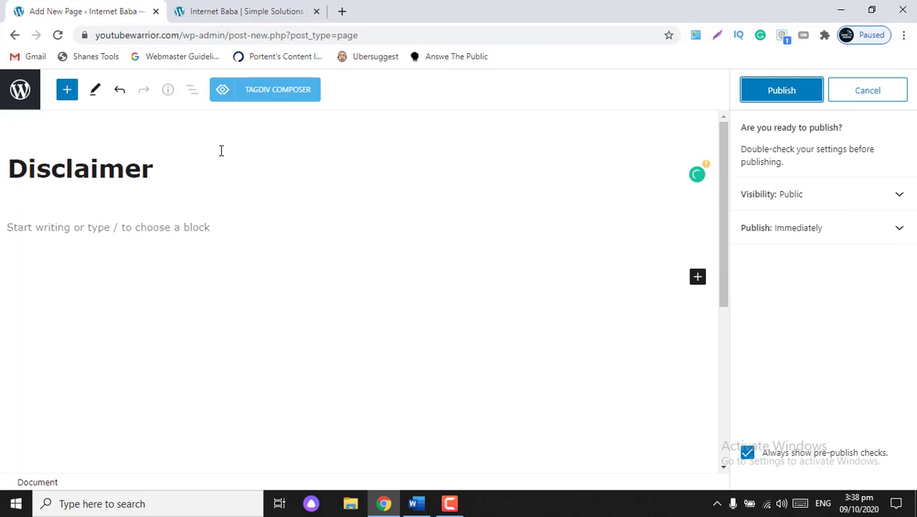
left_click(765, 87)
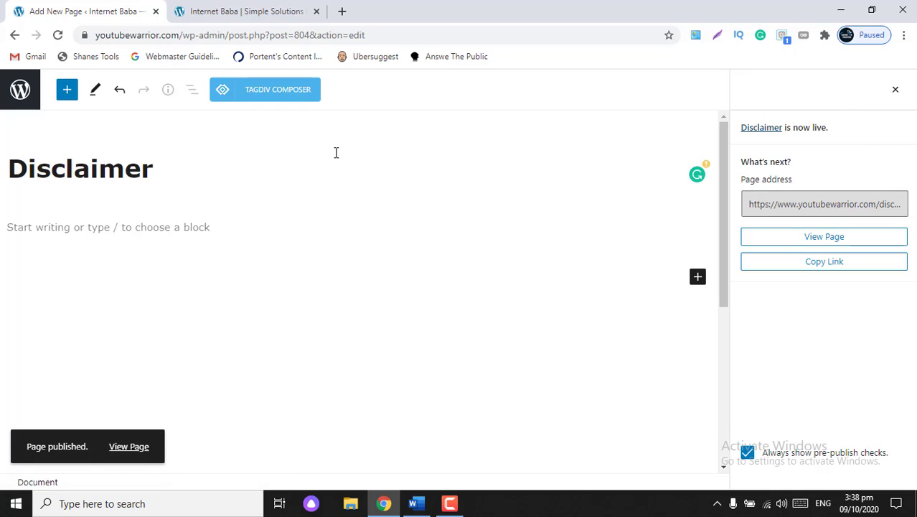
- Return to the page list, refresh it and review all the published pages
left_click(13, 36)
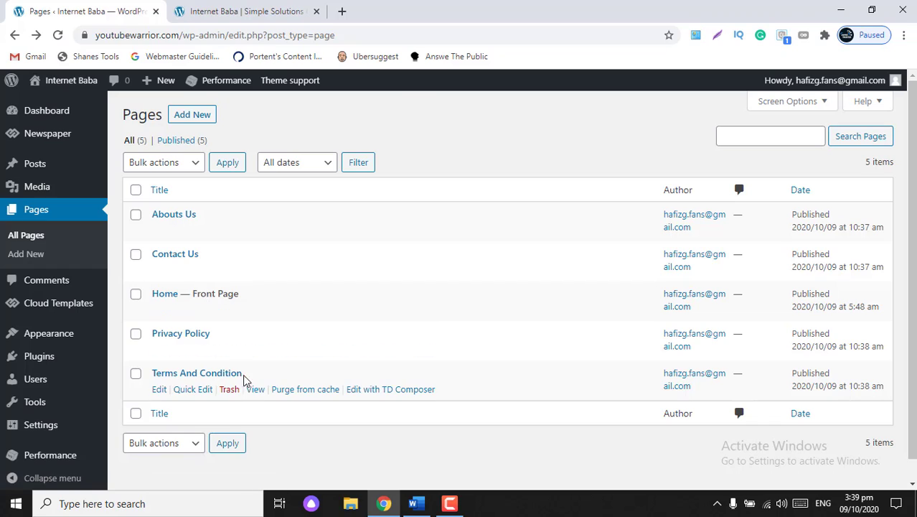
left_click(58, 34)
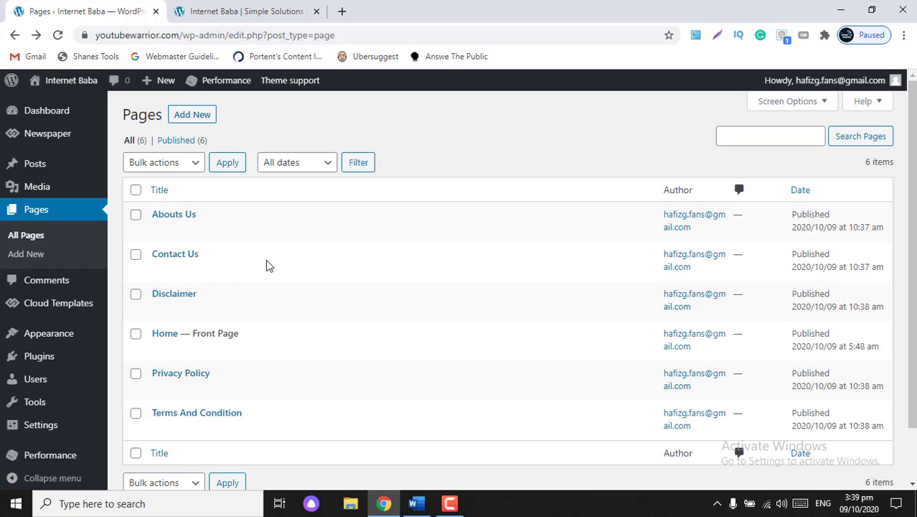
scroll(266, 266, "down", 1)
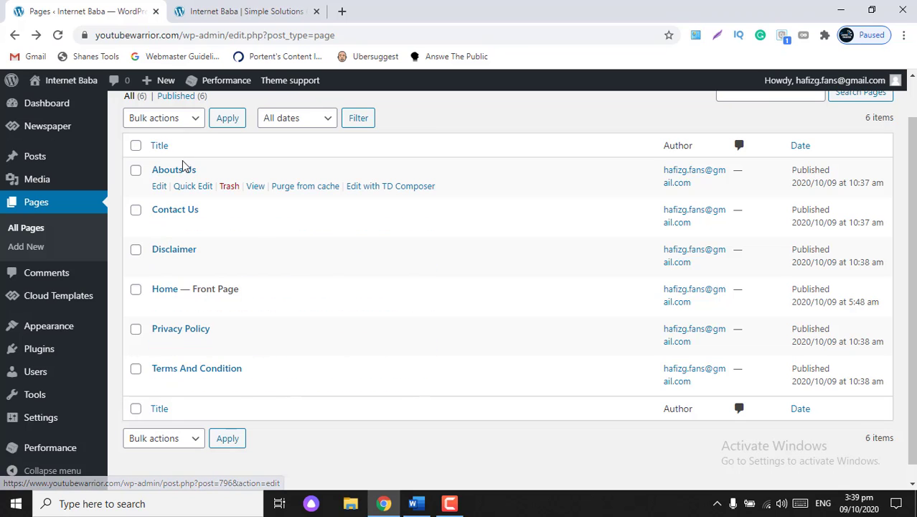
scroll(206, 207, "up", 1)
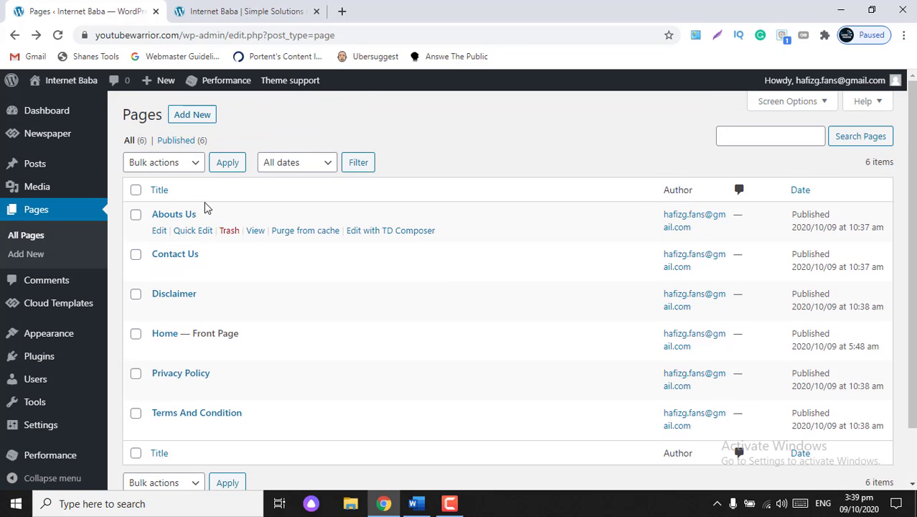
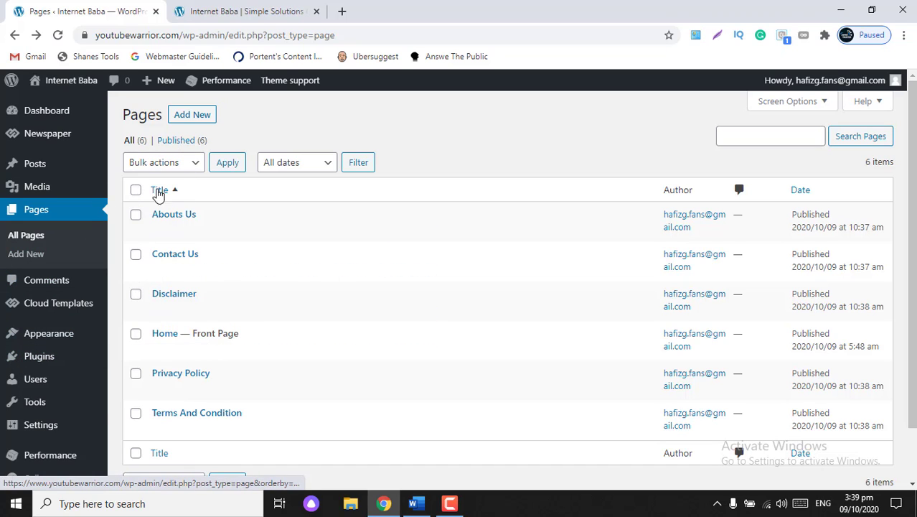
- Create a new site navigation menu named "Interenet Baba Main Menu"
mouse_move(99, 297)
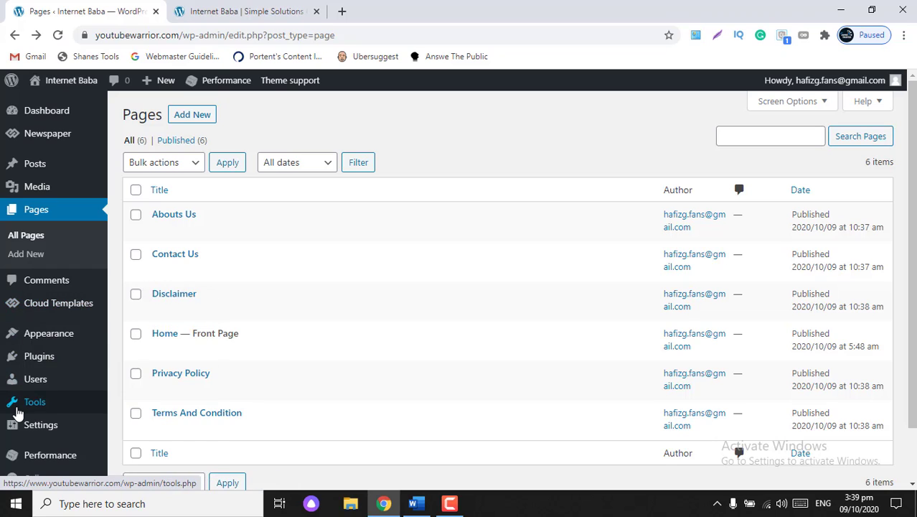
scroll(18, 409, "down", 1)
mouse_move(41, 335)
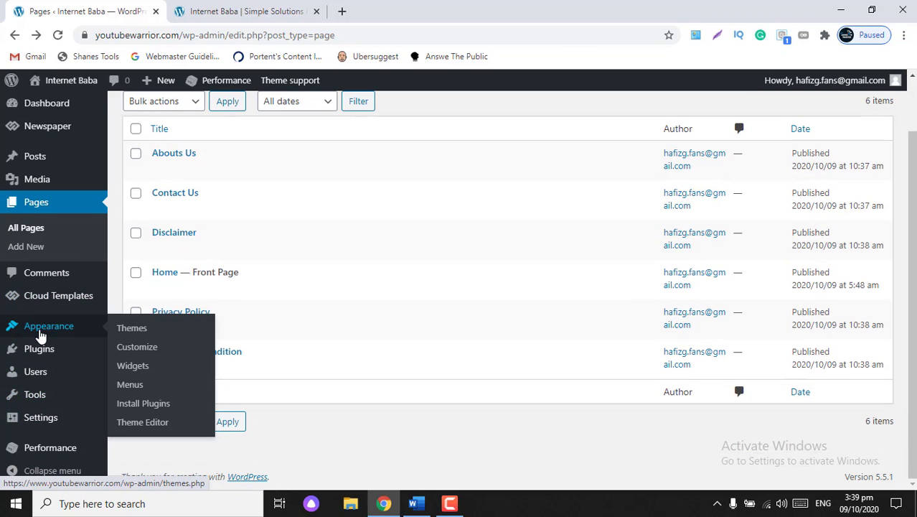
left_click(132, 387)
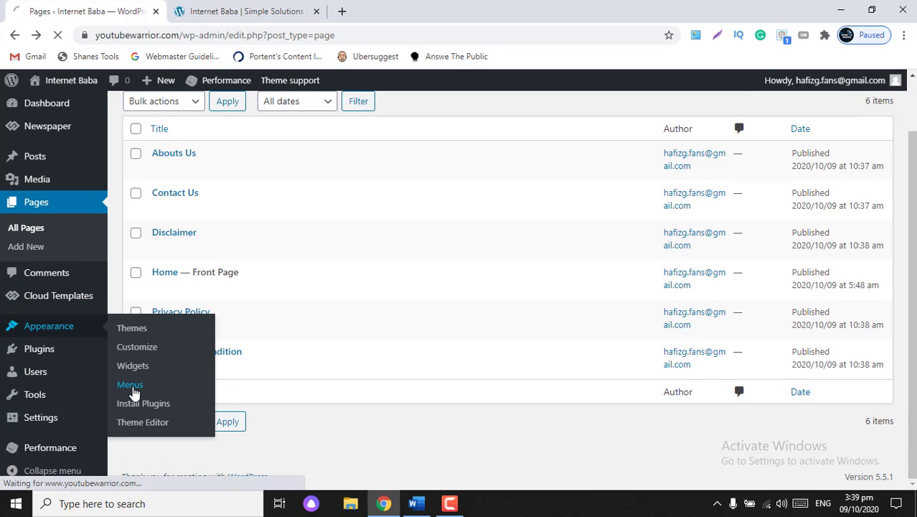
scroll(135, 393, "down", 2)
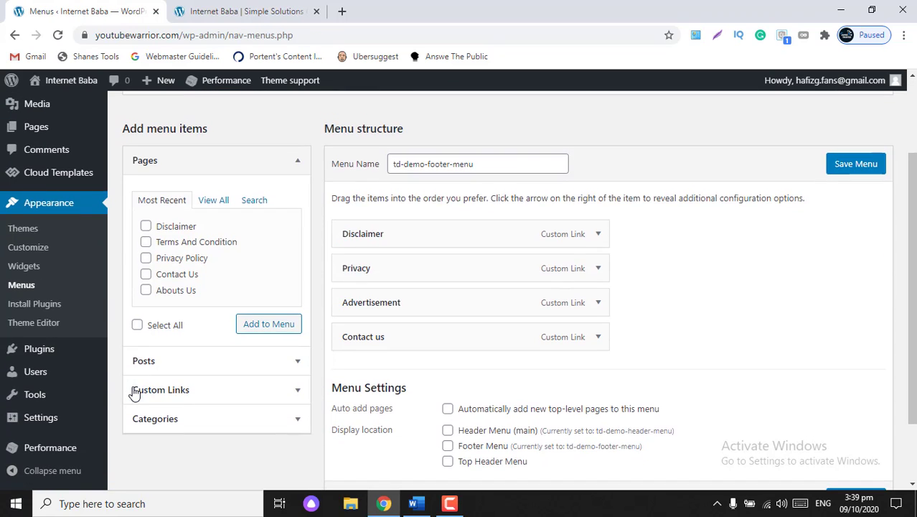
scroll(135, 394, "up", 2)
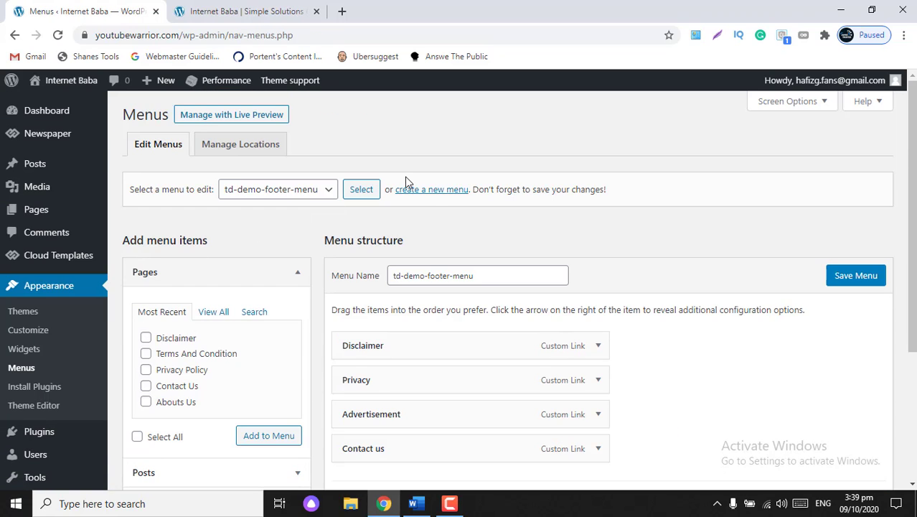
left_click(431, 190)
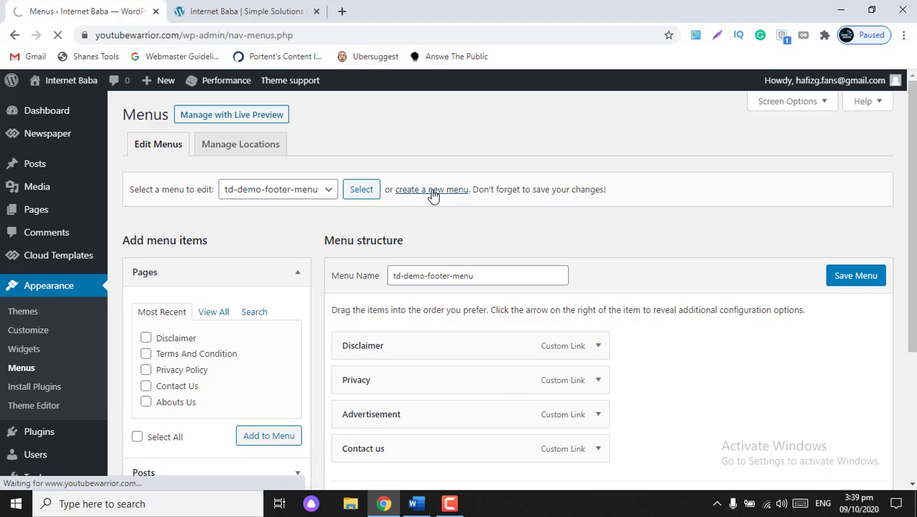
left_click(424, 271)
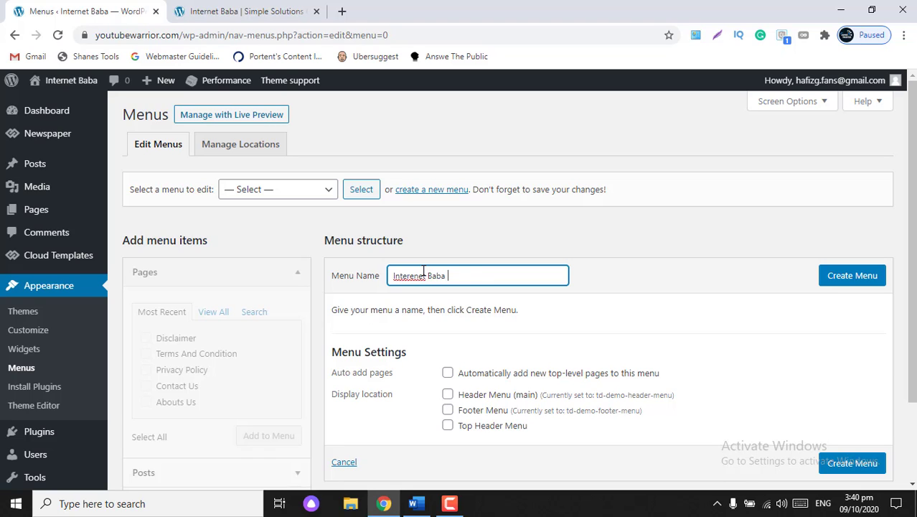
type("Main Menu")
left_click(838, 282)
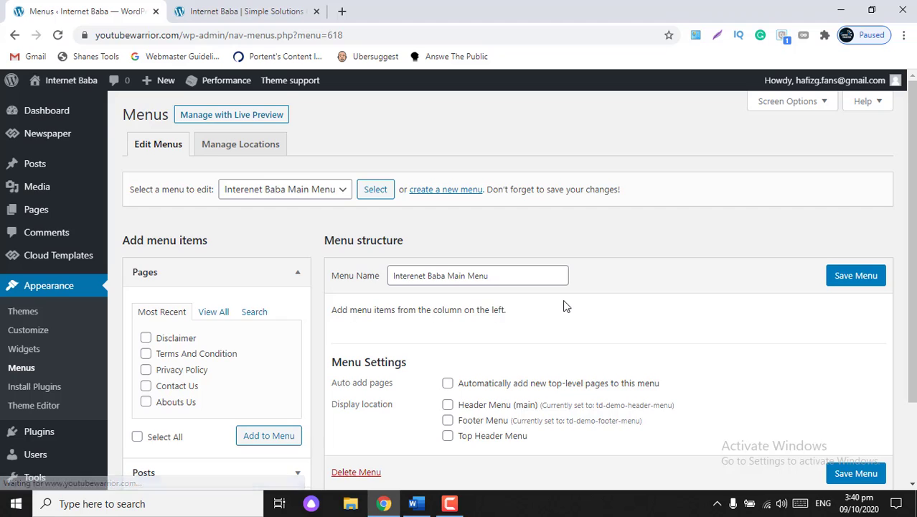
- Assign the new menu to the Header Menu (main) display location, comparing it with the navigation bar on the live homepage
scroll(564, 307, "down", 1)
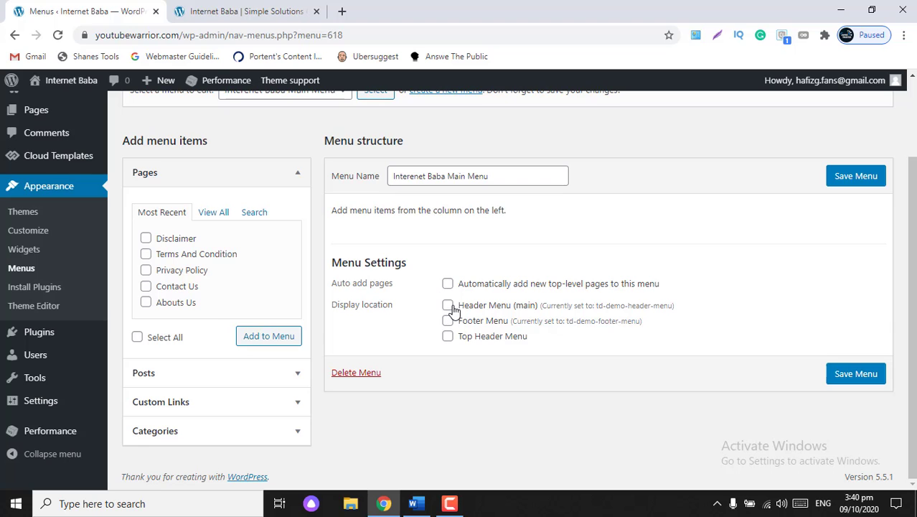
left_click(244, 11)
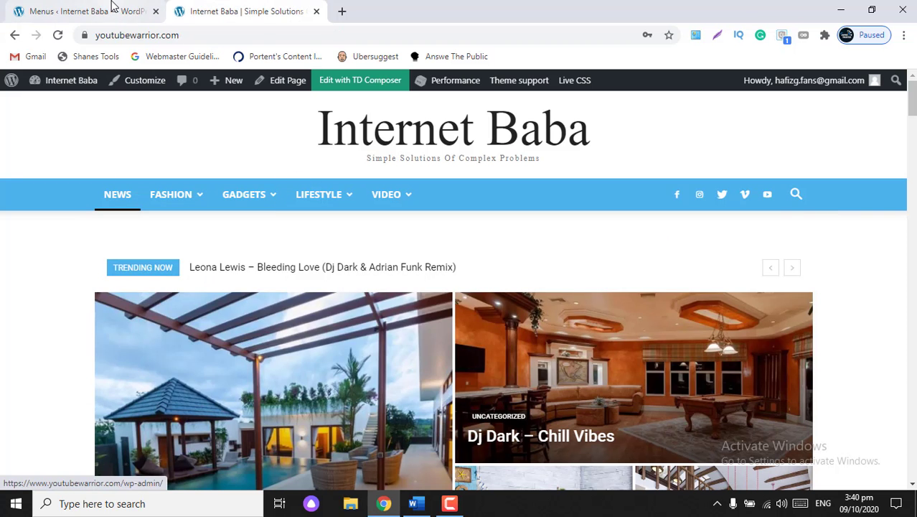
left_click(114, 9)
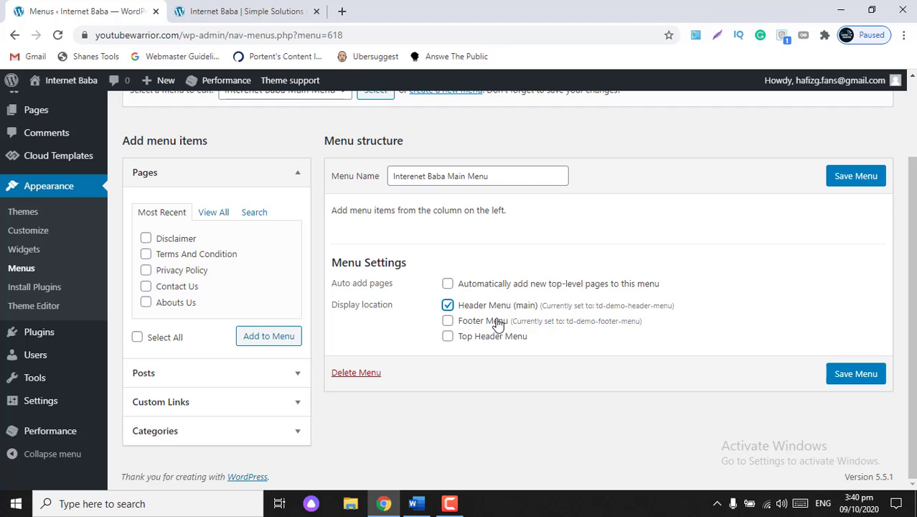
left_click(205, 11)
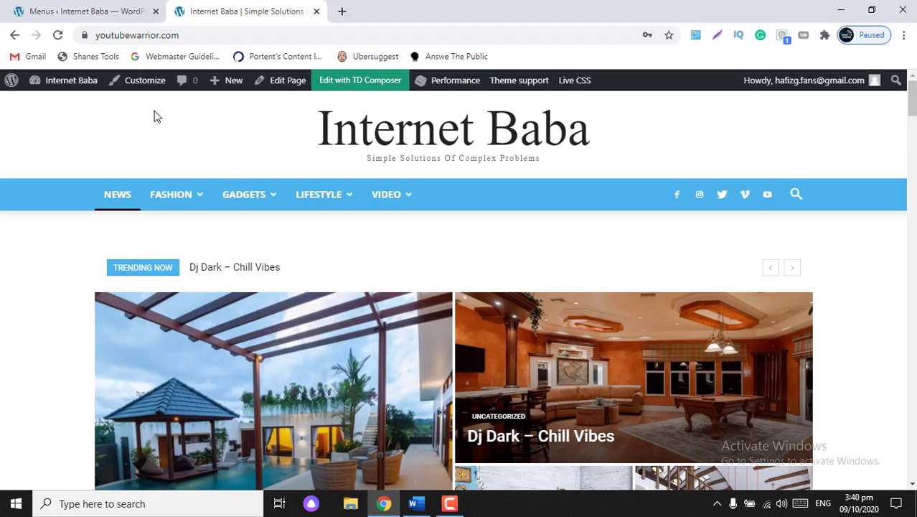
left_click(77, 6)
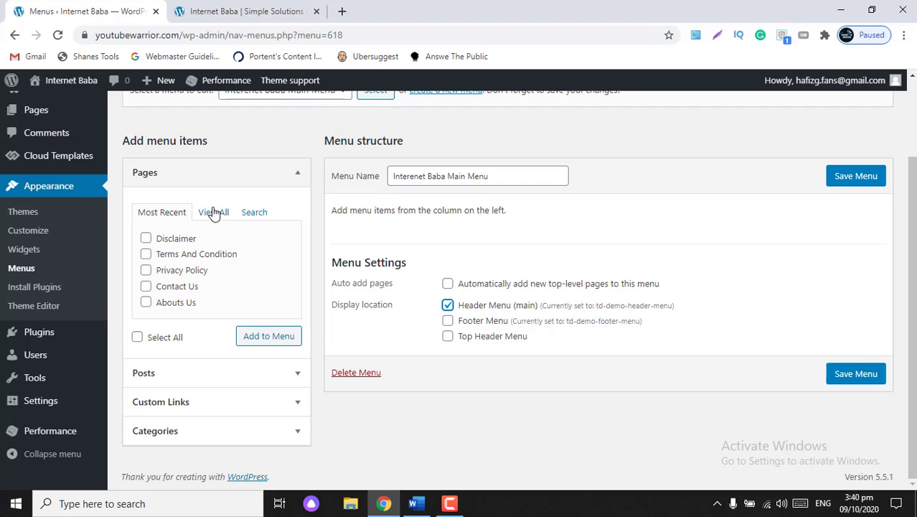
- Add Category 1, Subcategory 1, Category 2, Subcategory 2, Category 3 and Category 4 to the menu
left_click(273, 436)
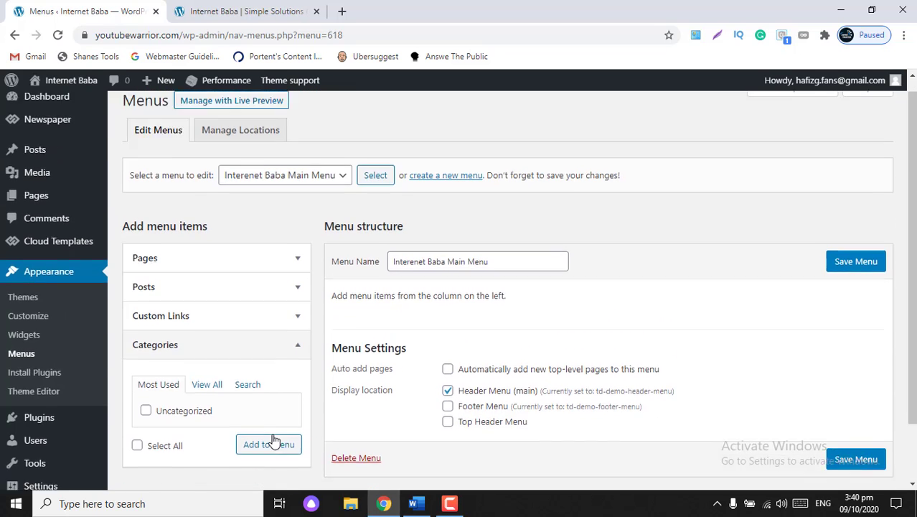
scroll(272, 437, "down", 1)
left_click(206, 317)
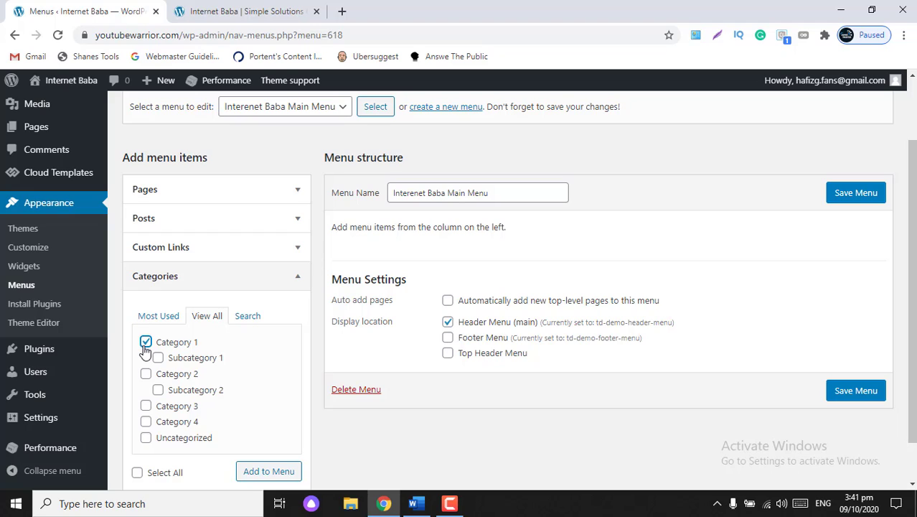
left_click(145, 406)
left_click(146, 422)
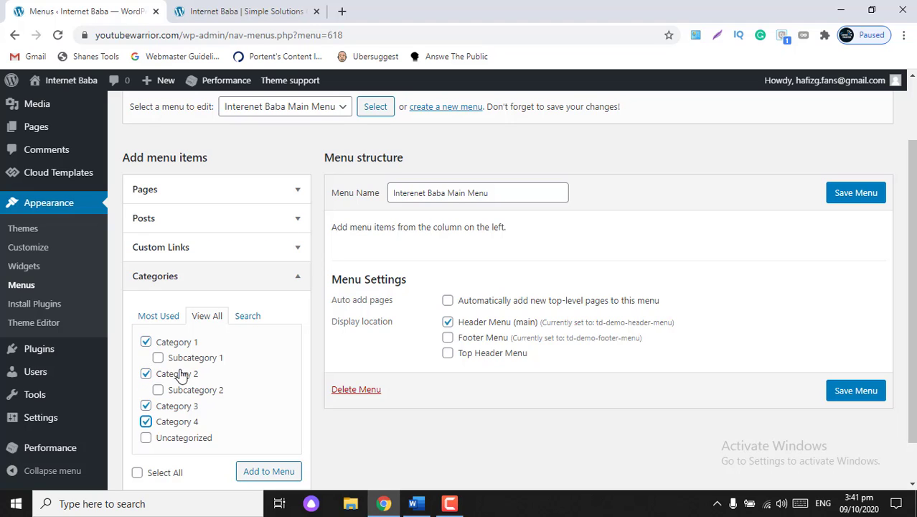
left_click(157, 359)
scroll(383, 393, "down", 2)
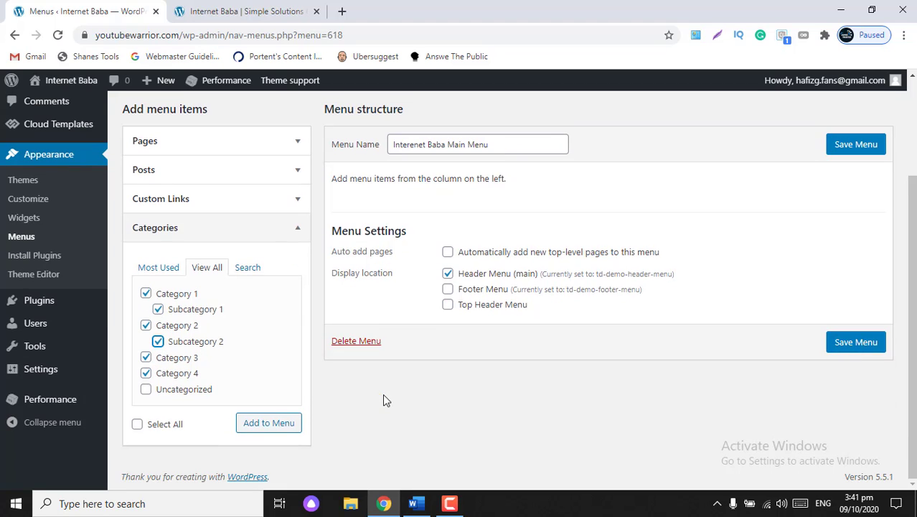
left_click(253, 422)
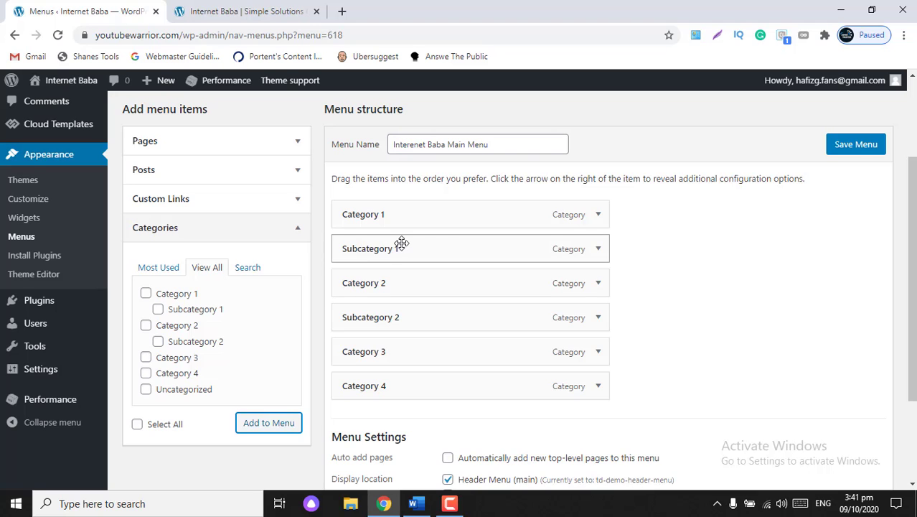
- Nest Subcategory 1 under Category 1 and Subcategory 2 under Category 2 as sub items, and save the menu
mouse_move(401, 244)
left_mouse_down()
mouse_move(440, 238)
mouse_move(406, 248)
left_mouse_up()
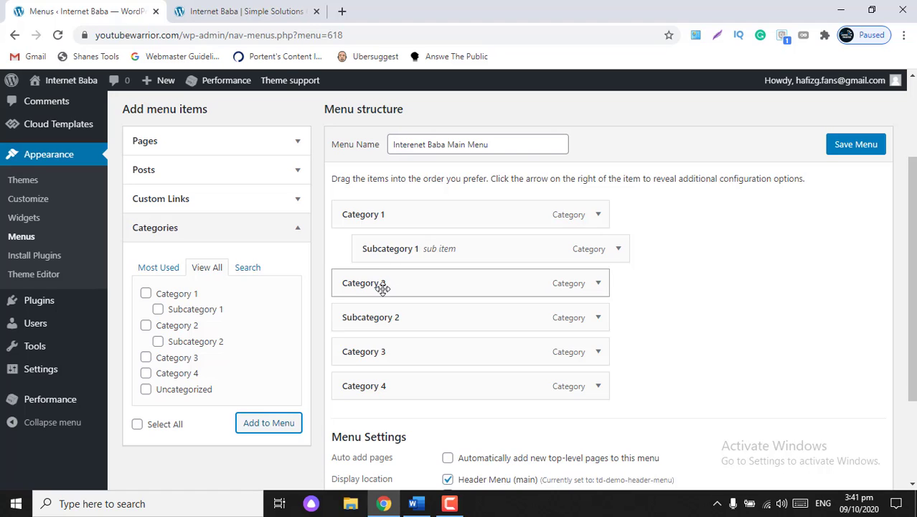
left_click_drag(376, 319, 432, 312)
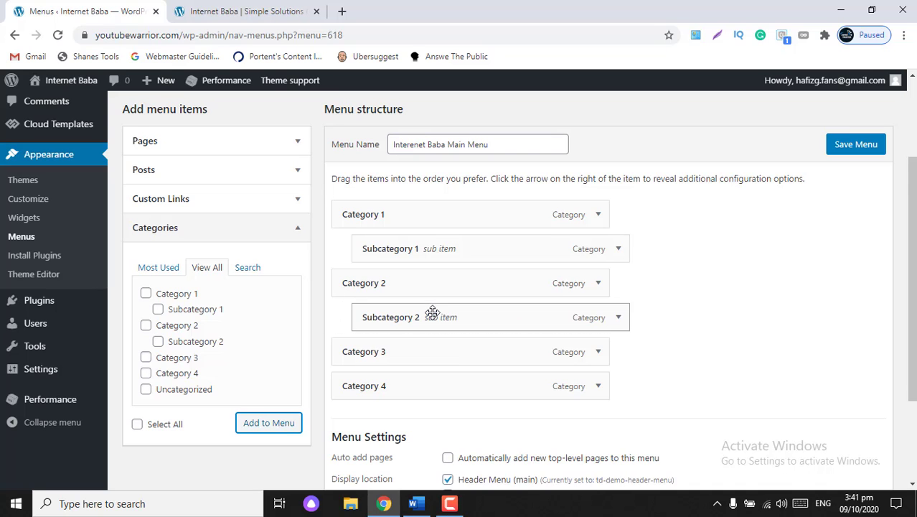
scroll(447, 342, "down", 1)
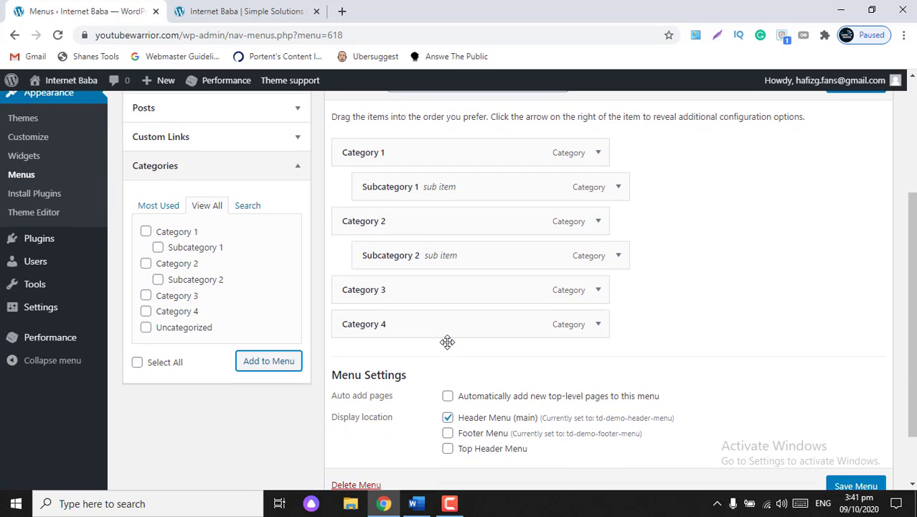
scroll(593, 329, "down", 1)
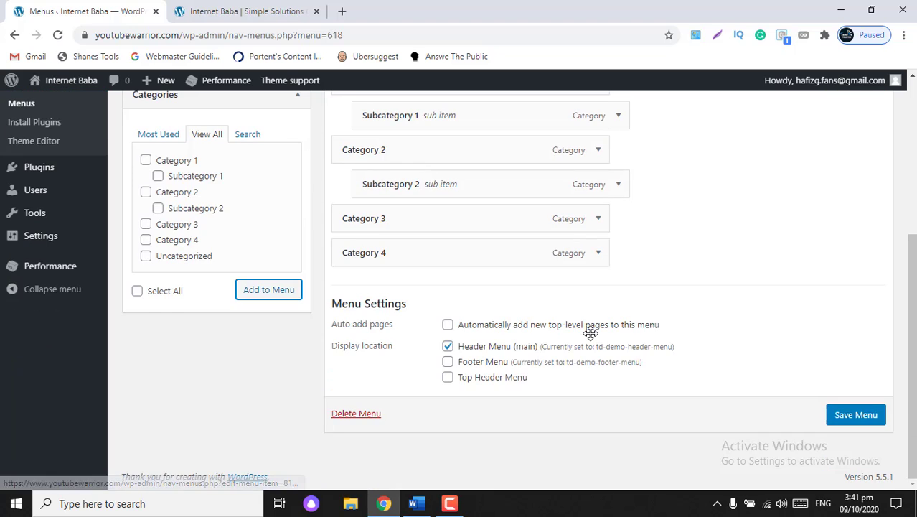
scroll(590, 334, "up", 2)
scroll(796, 407, "down", 2)
left_click(855, 415)
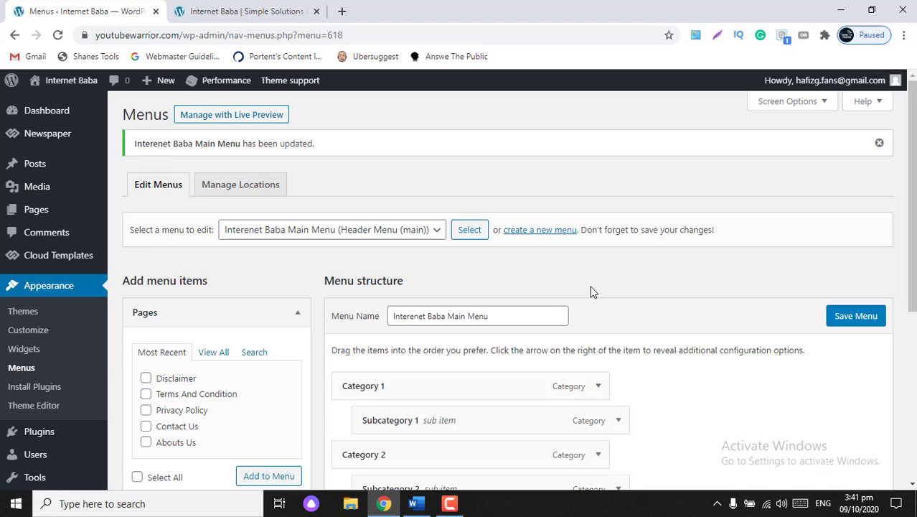
- Reload the live homepage and check the header navigation, including the Category 1 submenu, against the menu editor
left_click(255, 11)
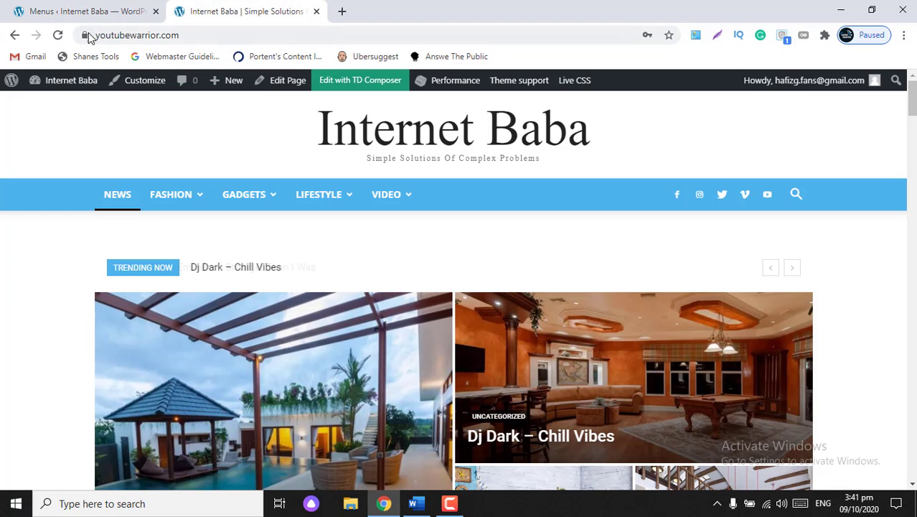
left_click(57, 35)
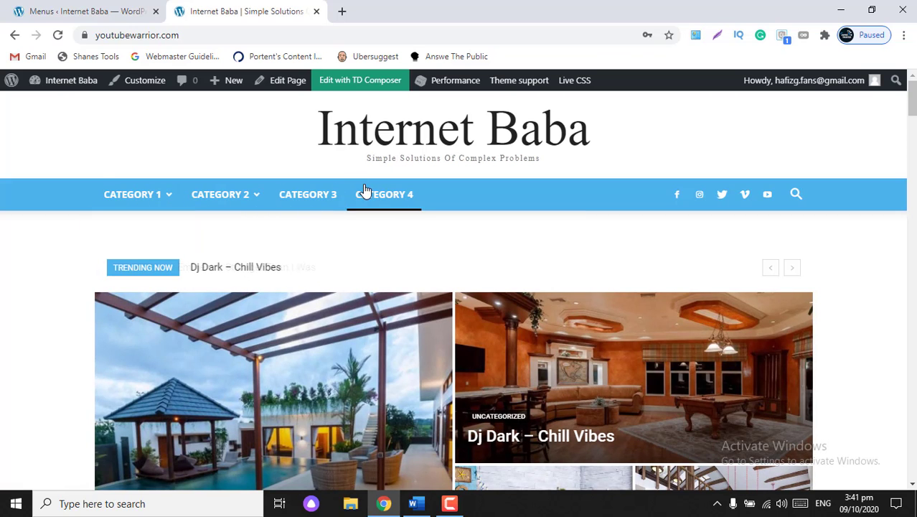
left_click(106, 9)
left_click(293, 7)
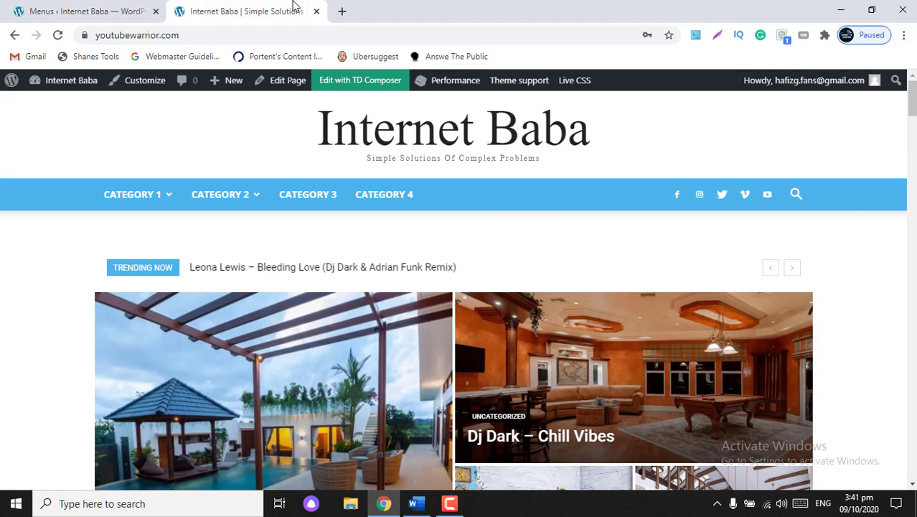
left_click(85, 7)
left_click(190, 7)
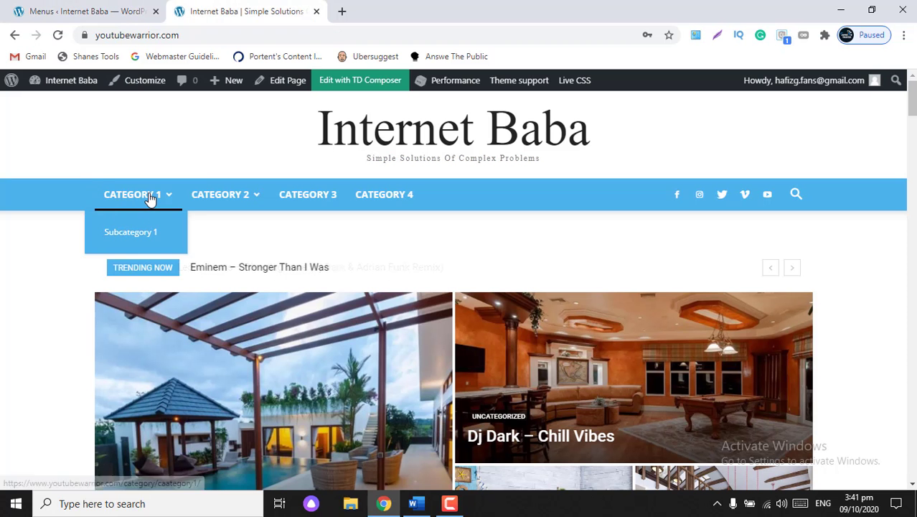
left_click(118, 7)
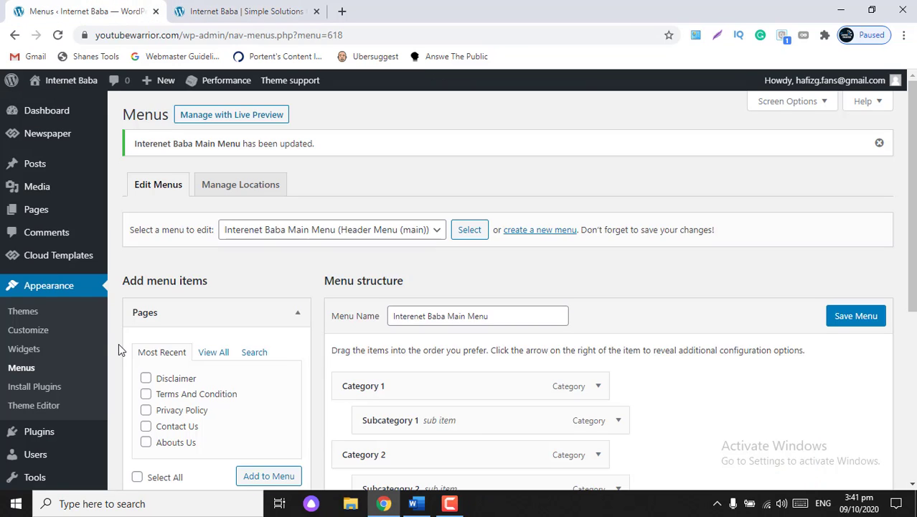
- Add the Home front page as the first item of the main menu, above Category 1, and save the menu
scroll(119, 343, "down", 2)
scroll(164, 419, "down", 1)
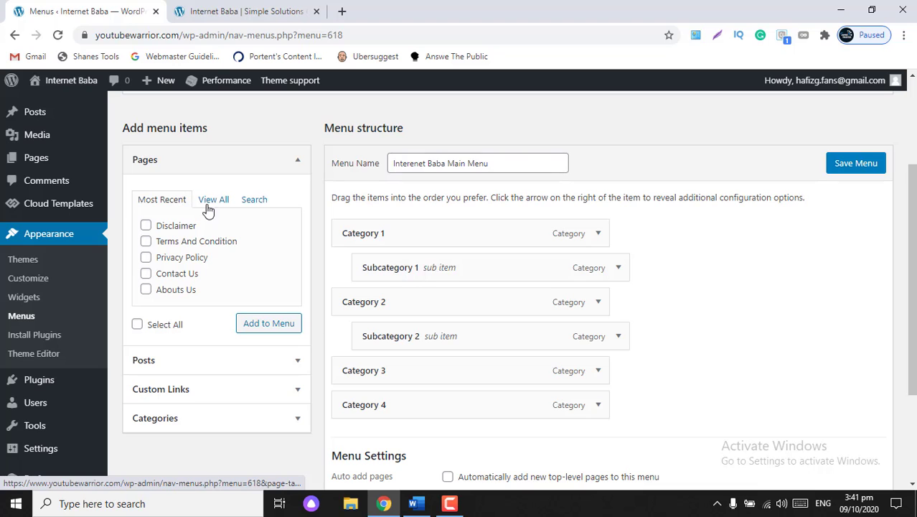
scroll(185, 271, "down", 2)
scroll(185, 271, "up", 3)
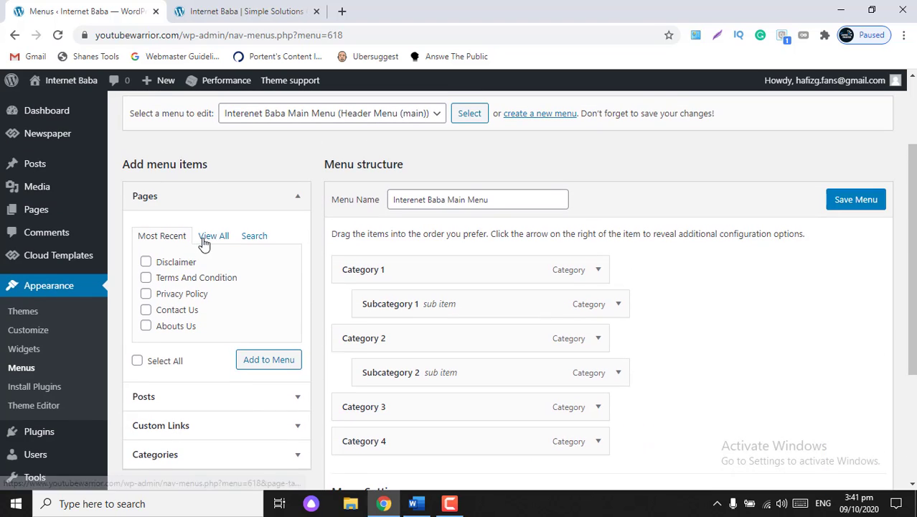
left_click(203, 241)
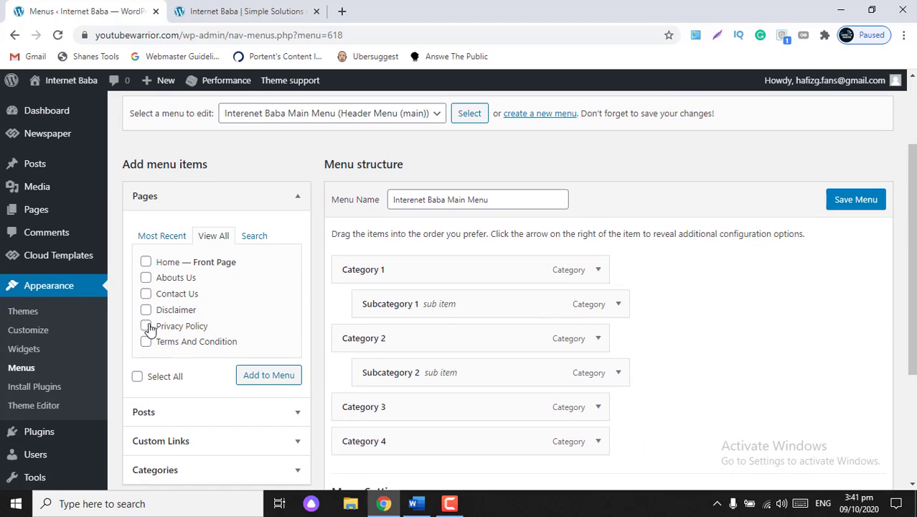
scroll(148, 327, "down", 1)
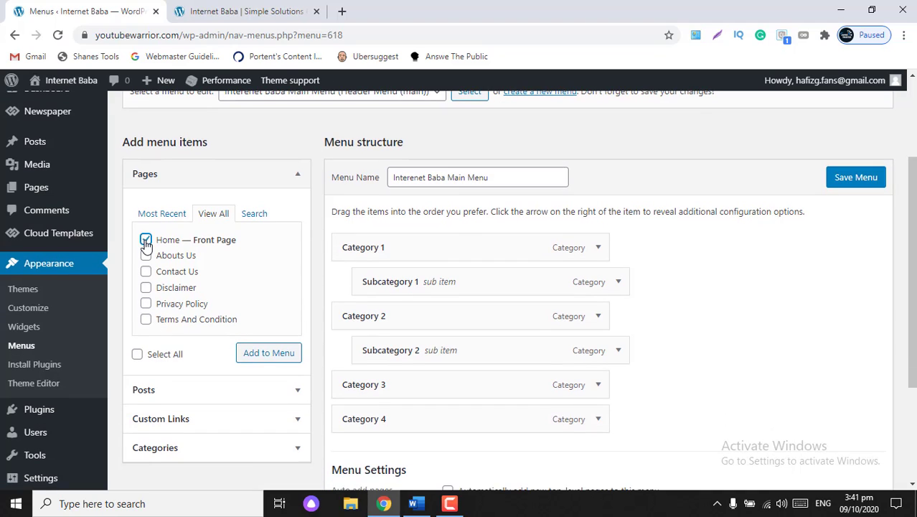
left_click(269, 354)
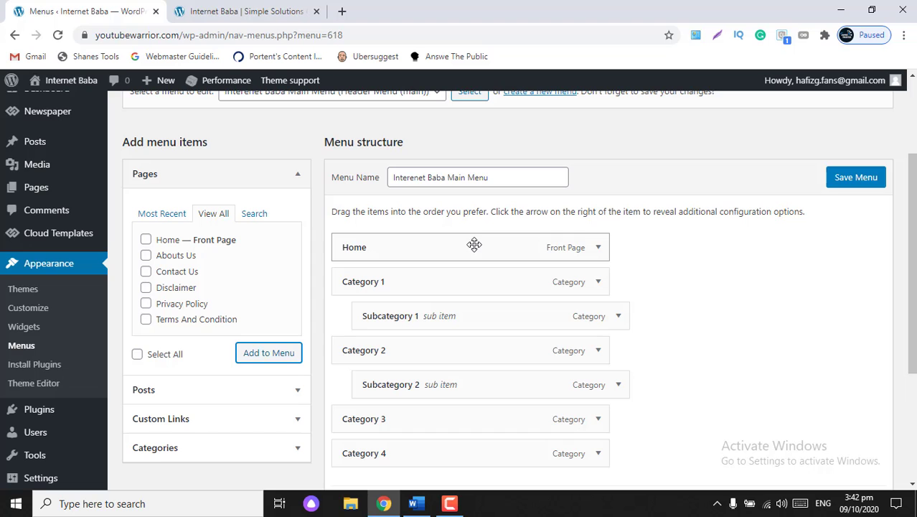
left_click(846, 177)
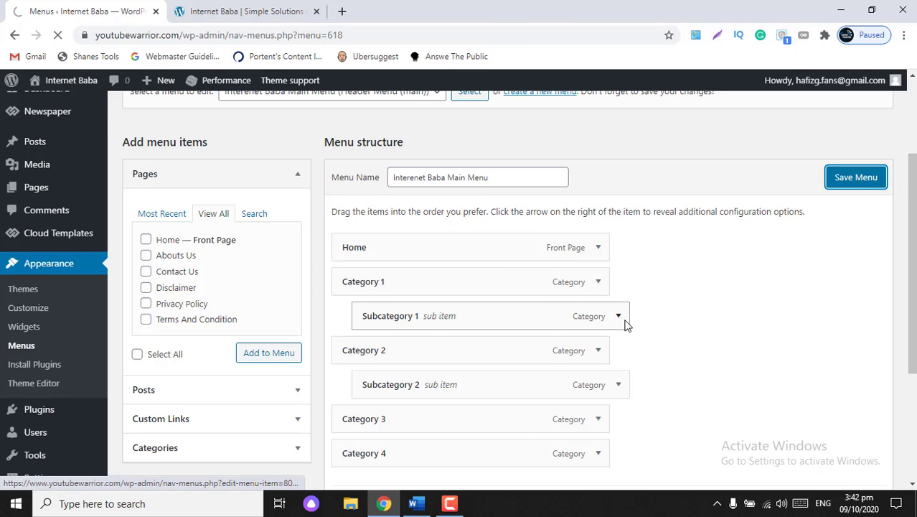
- Save the main menu again with Home as its first item
scroll(697, 328, "down", 3)
scroll(857, 321, "down", 1)
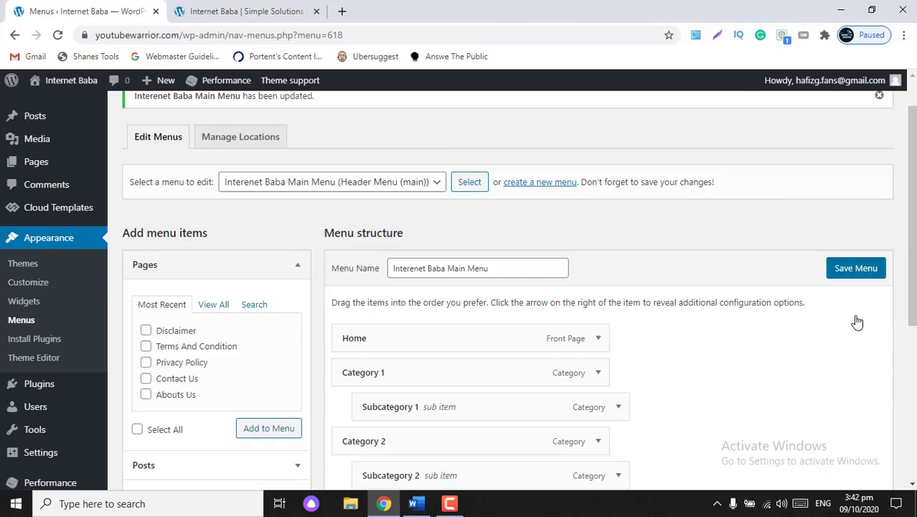
scroll(857, 322, "down", 4)
left_click(855, 414)
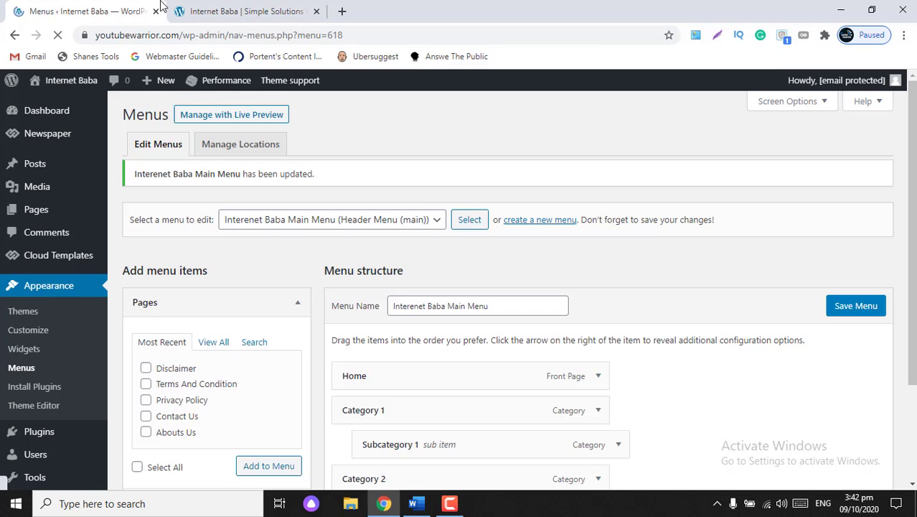
- Reload the live homepage and check the header navigation for the Home item
left_click(230, 8)
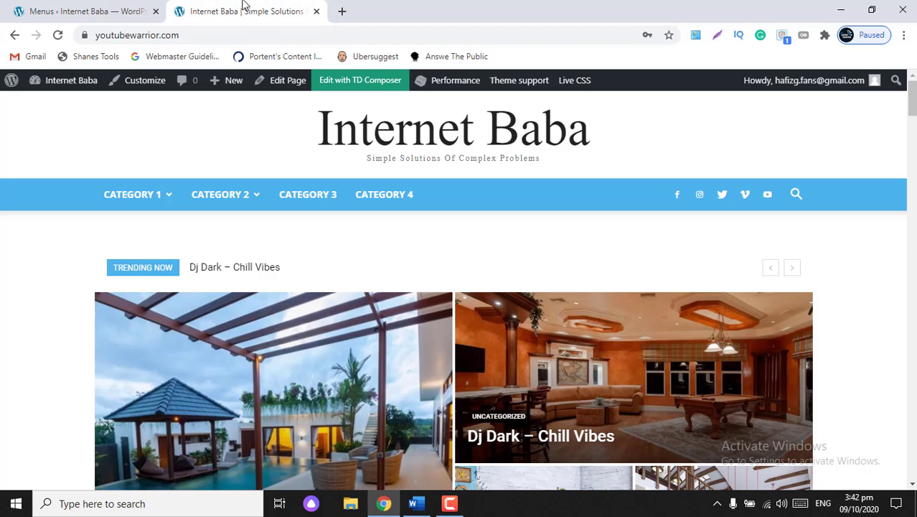
left_click(59, 35)
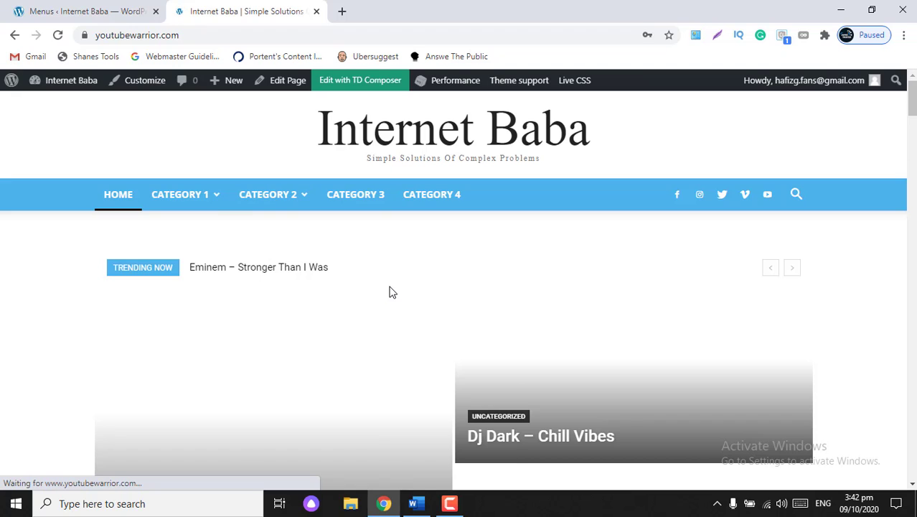
mouse_move(284, 201)
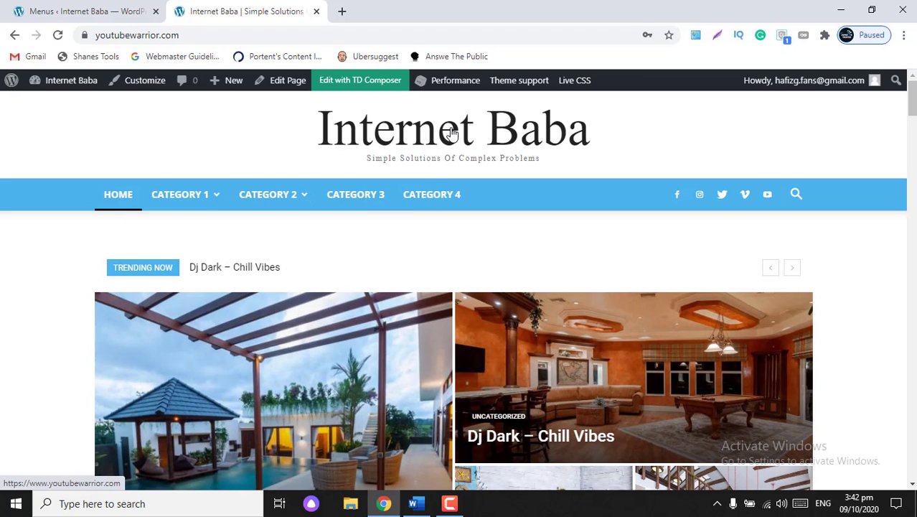
scroll(256, 380, "down", 5)
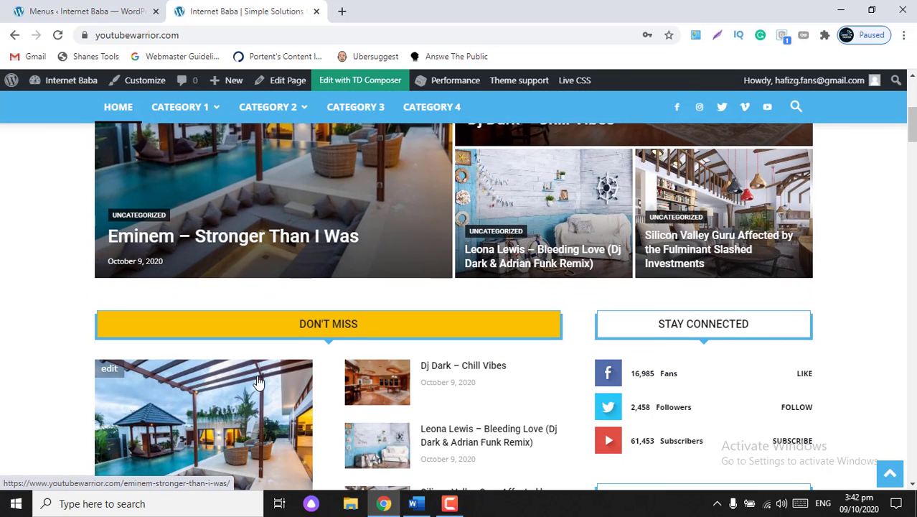
- Create a new menu named "Interenet Baba Footer Menu"
left_click(40, 7)
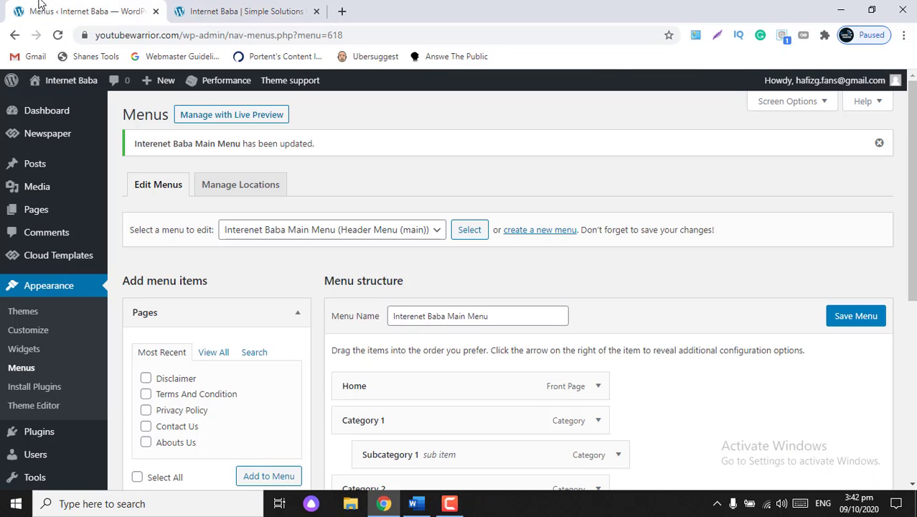
left_click(436, 236)
left_click(532, 267)
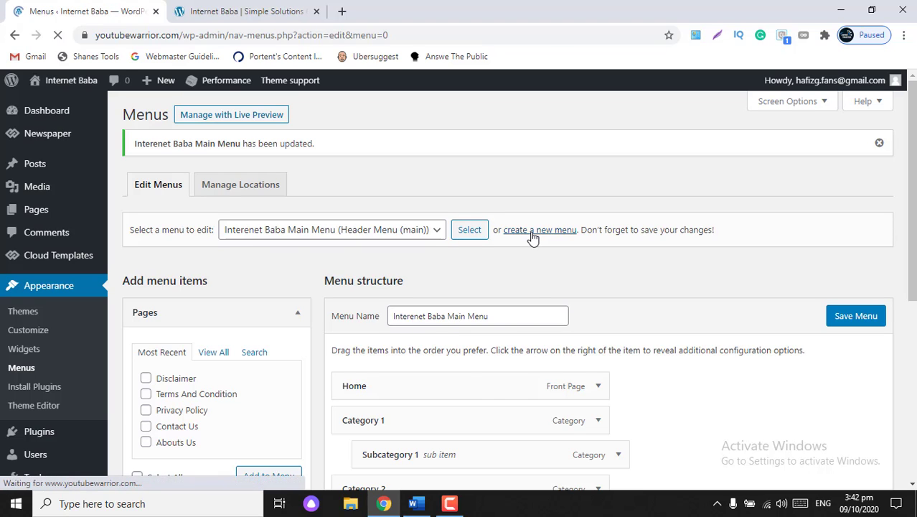
left_click(412, 280)
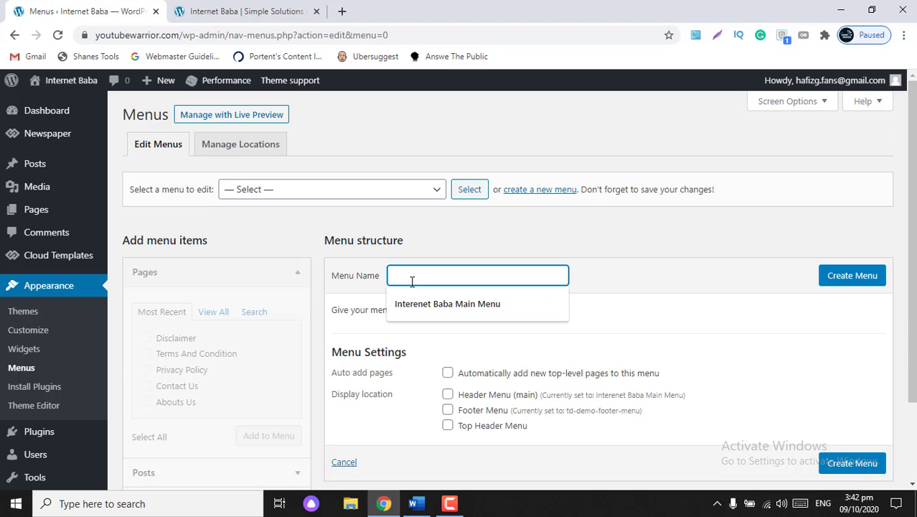
key("Down")
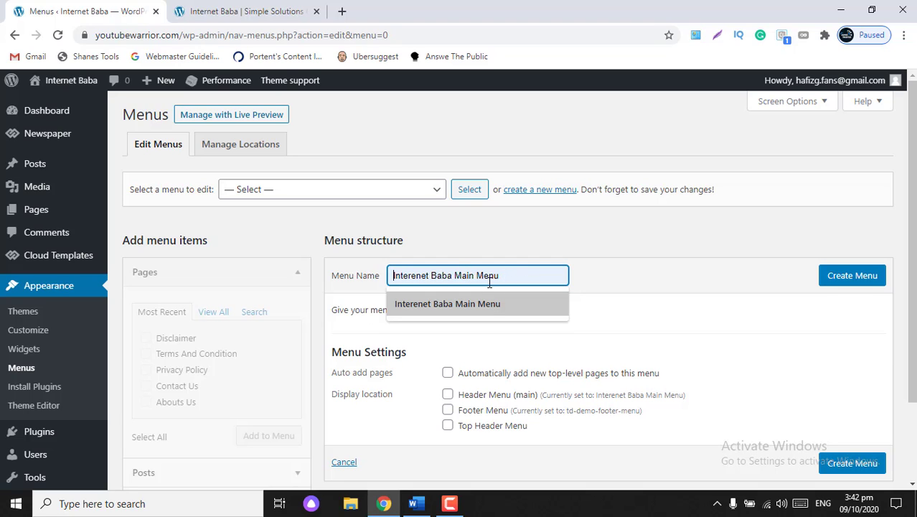
left_click(490, 304)
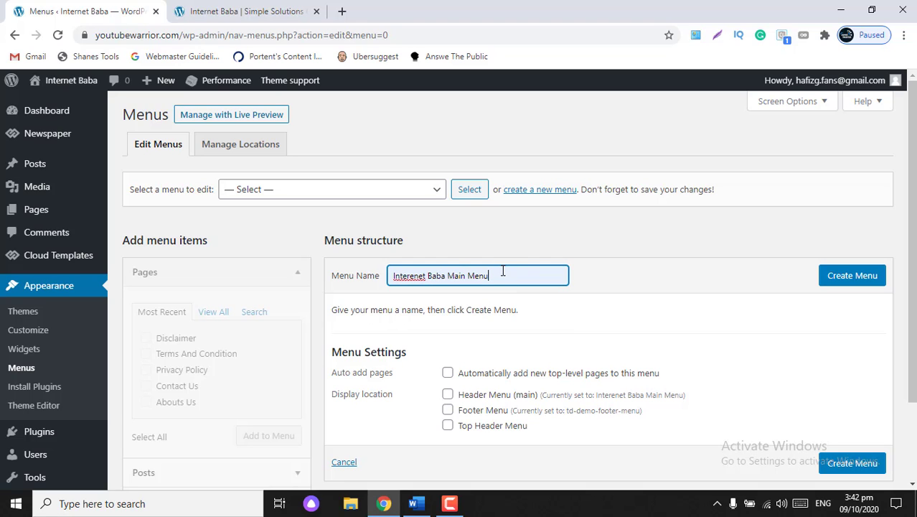
left_click_drag(502, 271, 448, 276)
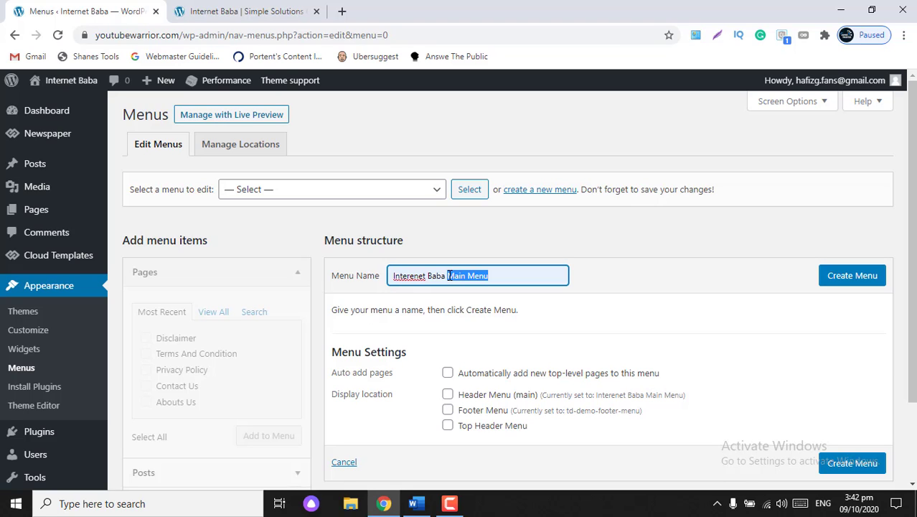
key("BackSpace")
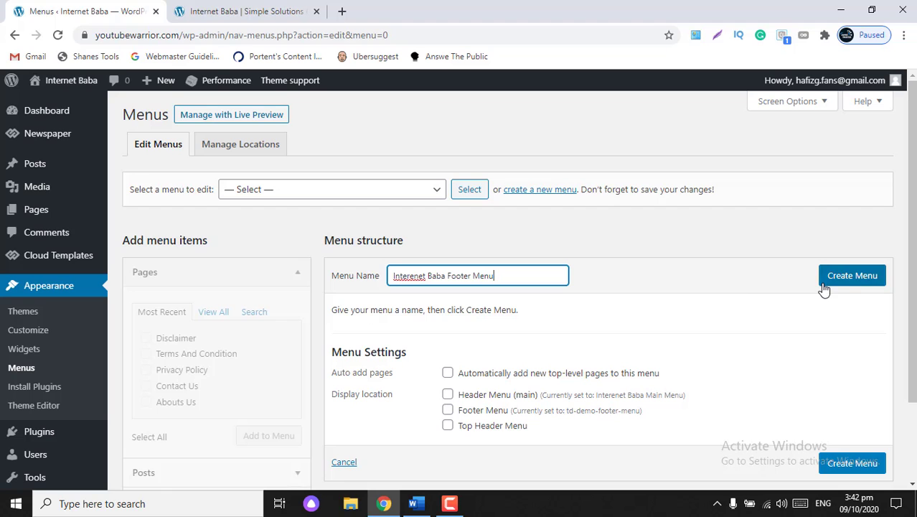
left_click(846, 277)
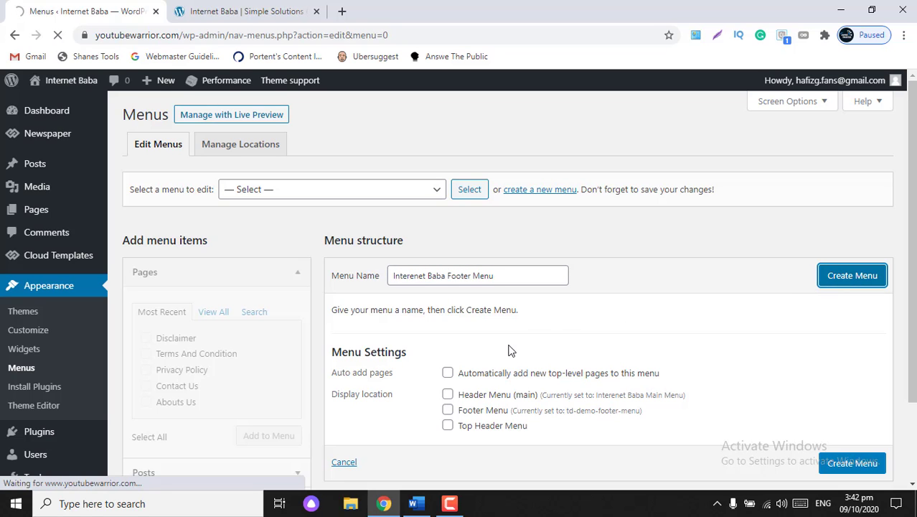
- Set the menu's display location to Footer Menu and add the Disclaimer, Terms And Condition, Privacy Policy, Contact Us and Abouts Us pages
scroll(510, 348, "down", 1)
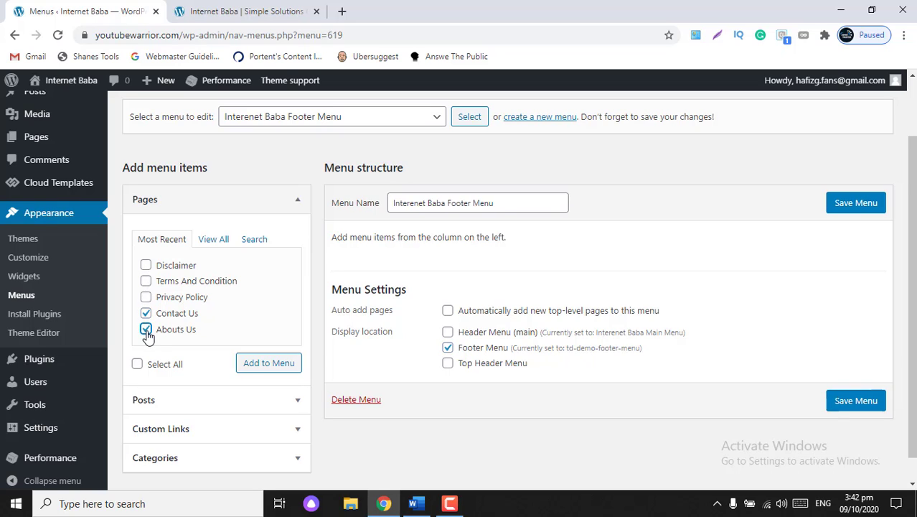
left_click(146, 312)
left_click(146, 281)
left_click(145, 265)
left_click(280, 369)
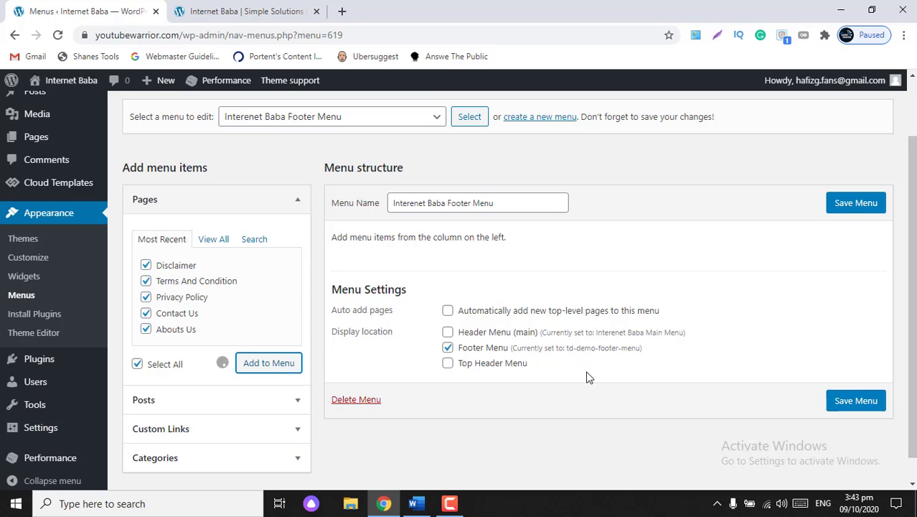
scroll(586, 376, "down", 1)
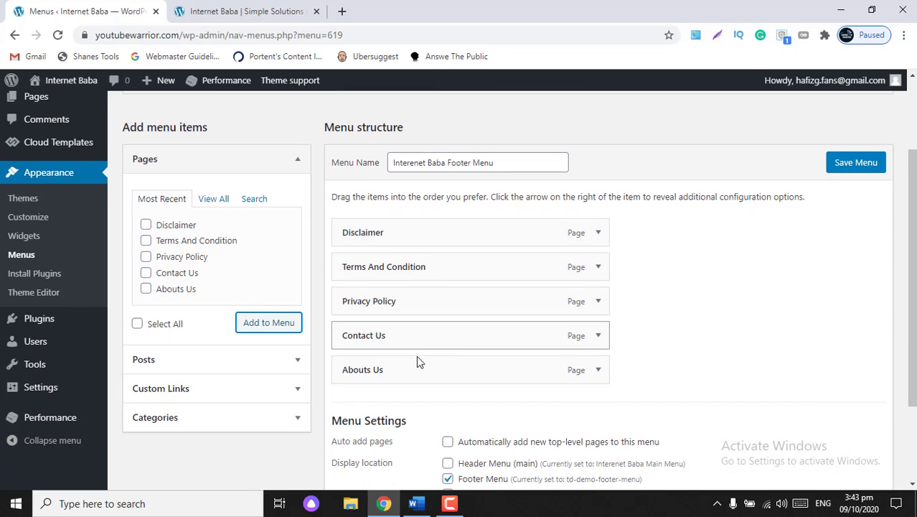
- Reorder the footer menu items as Abouts Us, Contact Us, Privacy Policy, Terms And Condition, Disclaimer
left_click_drag(414, 369, 416, 231)
left_click_drag(379, 370, 383, 260)
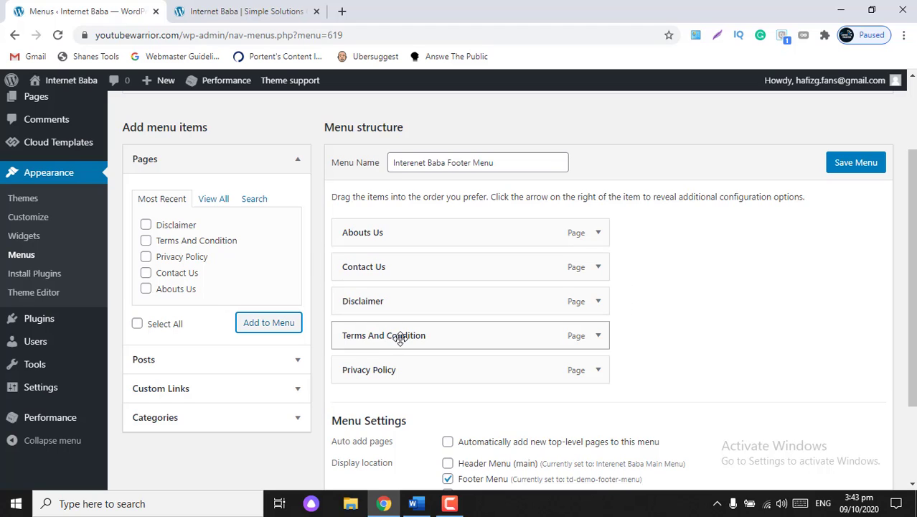
mouse_move(401, 335)
left_mouse_down()
mouse_move(401, 293)
mouse_move(395, 307)
mouse_move(411, 299)
mouse_move(411, 344)
mouse_move(416, 327)
left_mouse_up()
left_click_drag(401, 370, 403, 301)
left_click_drag(400, 374, 398, 329)
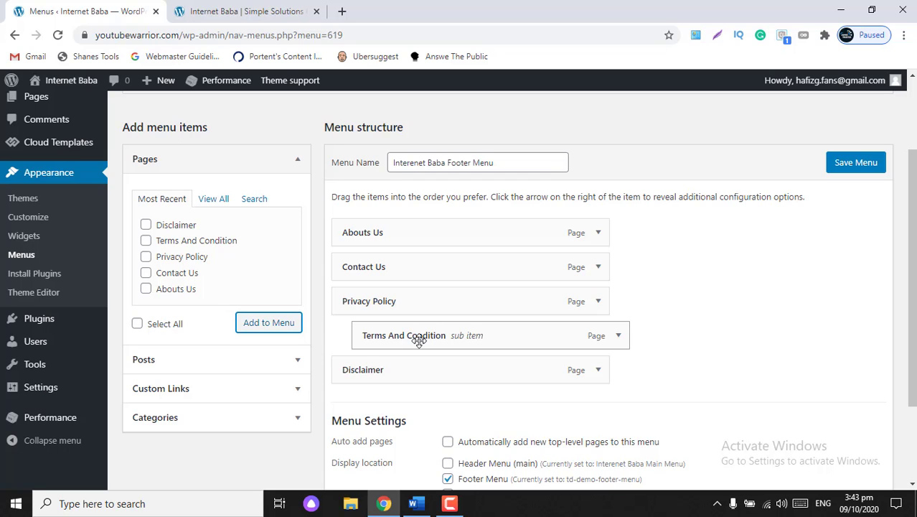
- Make Terms And Condition a top-level item instead of a sub item and save the footer menu
left_click_drag(424, 340, 398, 340)
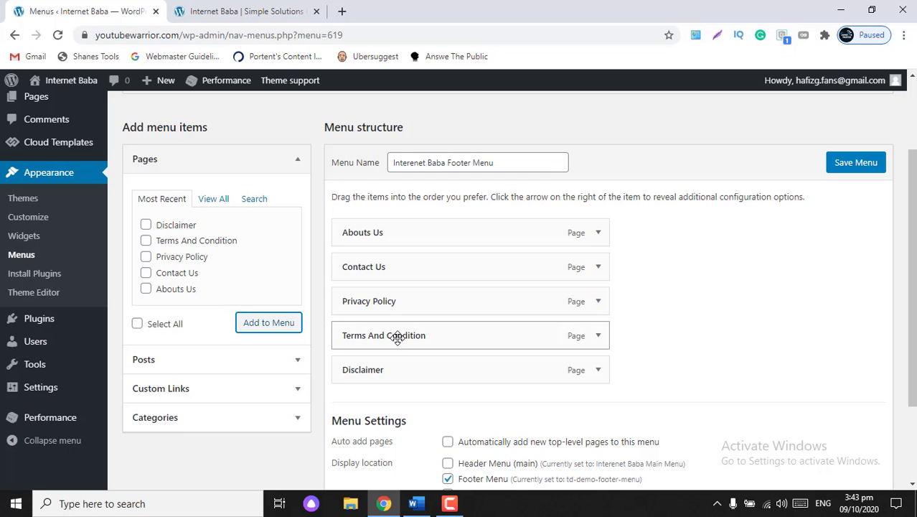
left_click_drag(398, 339, 419, 335)
scroll(524, 330, "down", 1)
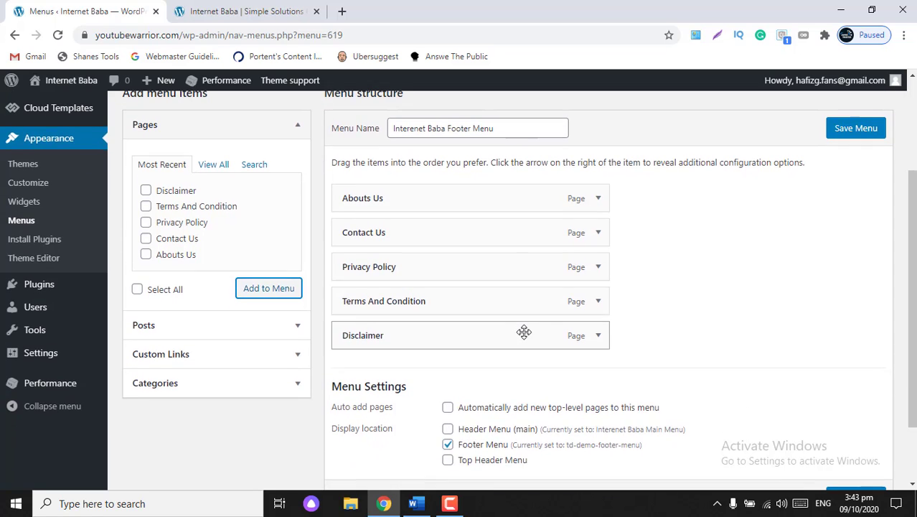
scroll(790, 388, "down", 2)
left_click(860, 416)
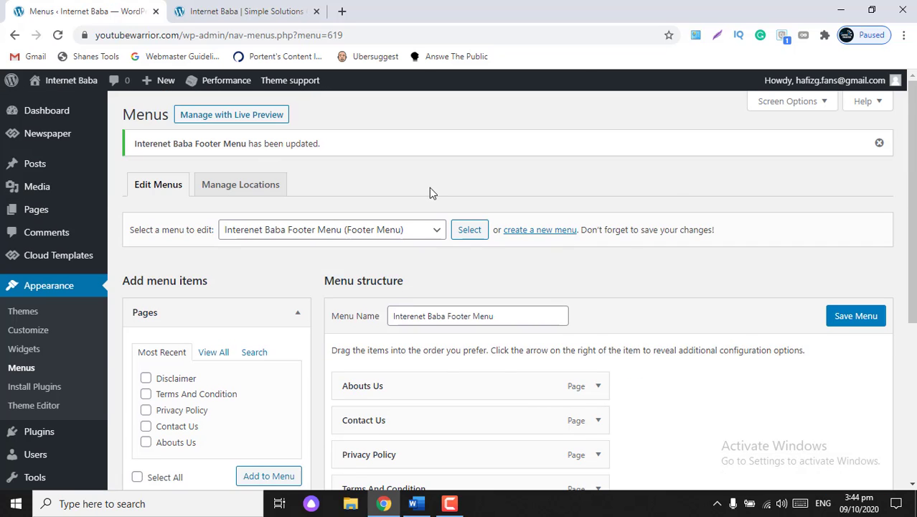
- Reload the live homepage and compare its footer links with the item order in the menu editor
left_click(246, 11)
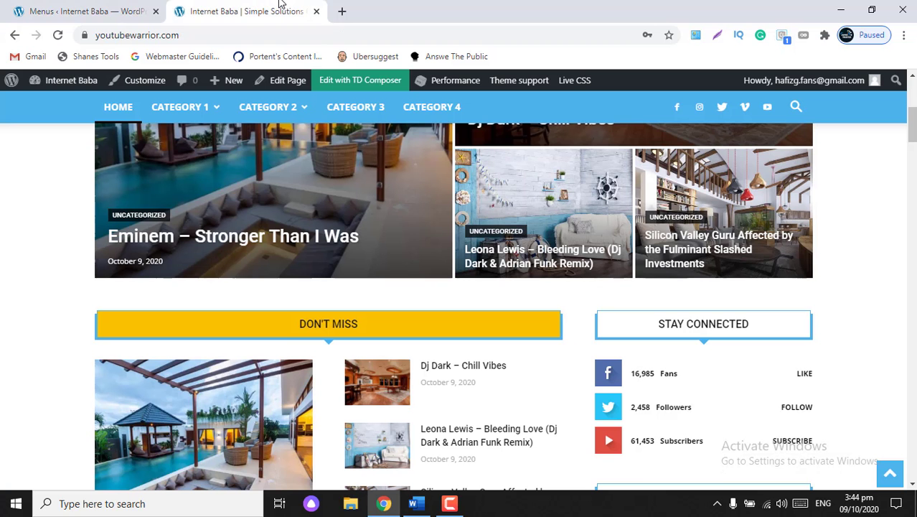
left_click(59, 35)
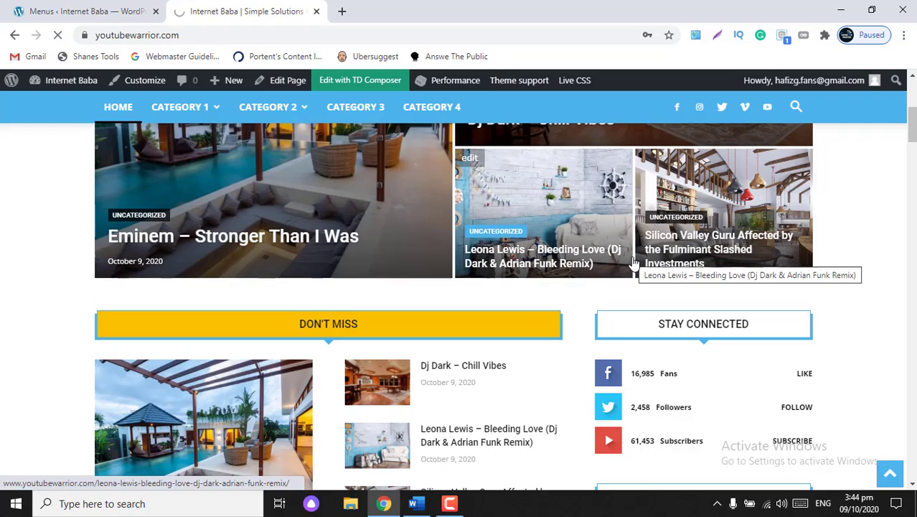
scroll(634, 263, "down", 20)
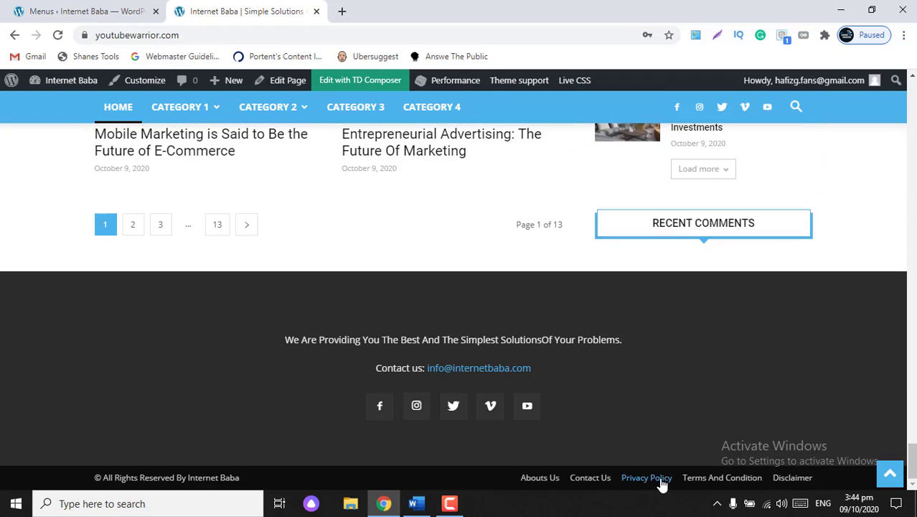
left_click(80, 10)
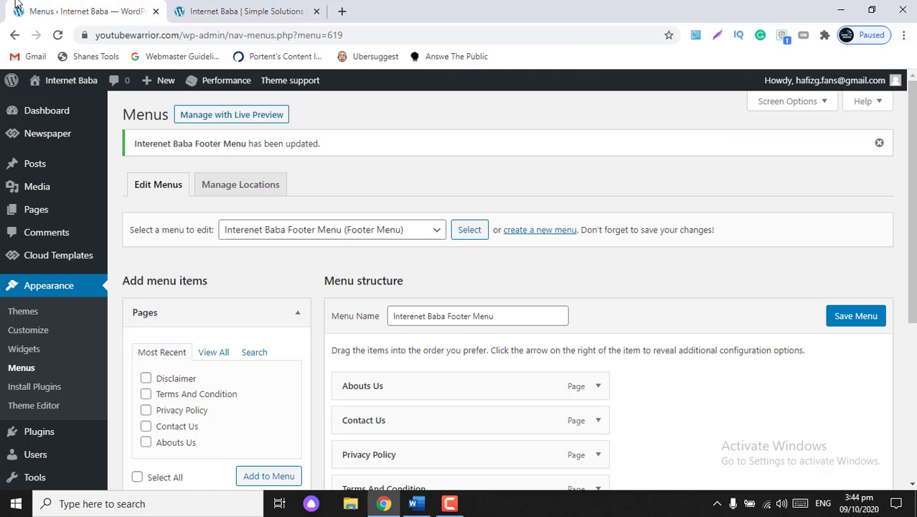
scroll(354, 388, "down", 4)
scroll(437, 236, "up", 5)
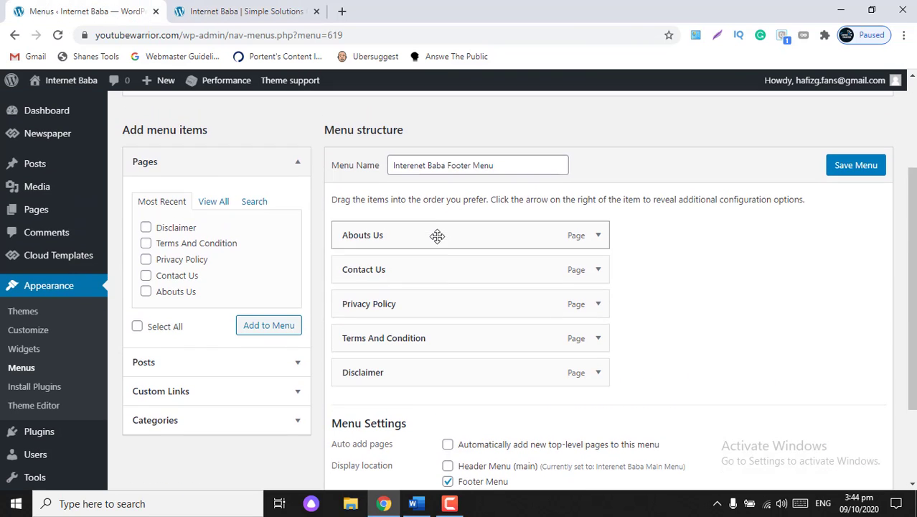
left_click(264, 7)
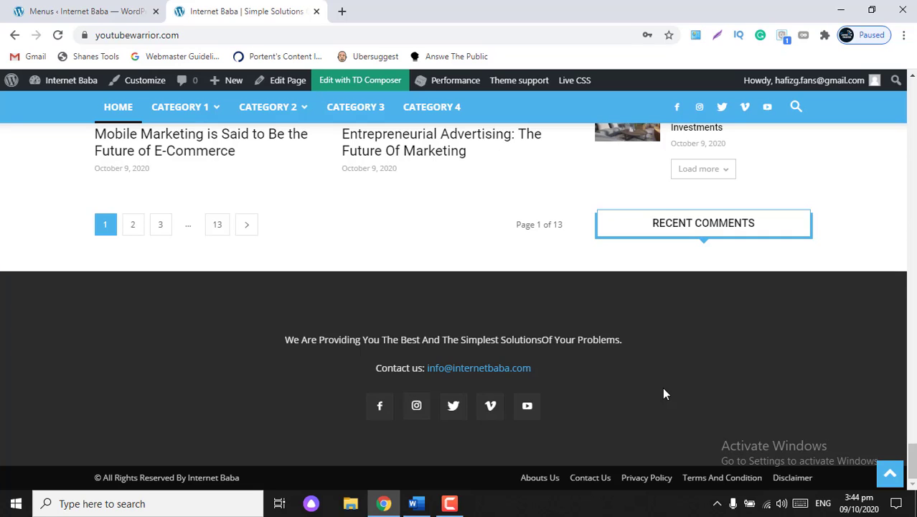
- Switch to the Word outline and review the course topics on creating header and footer menus
left_click(417, 502)
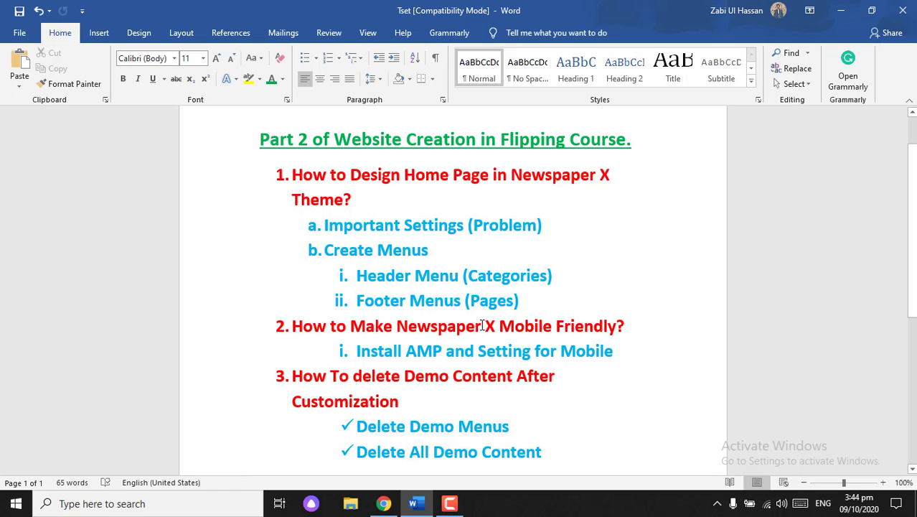
left_click(449, 503)
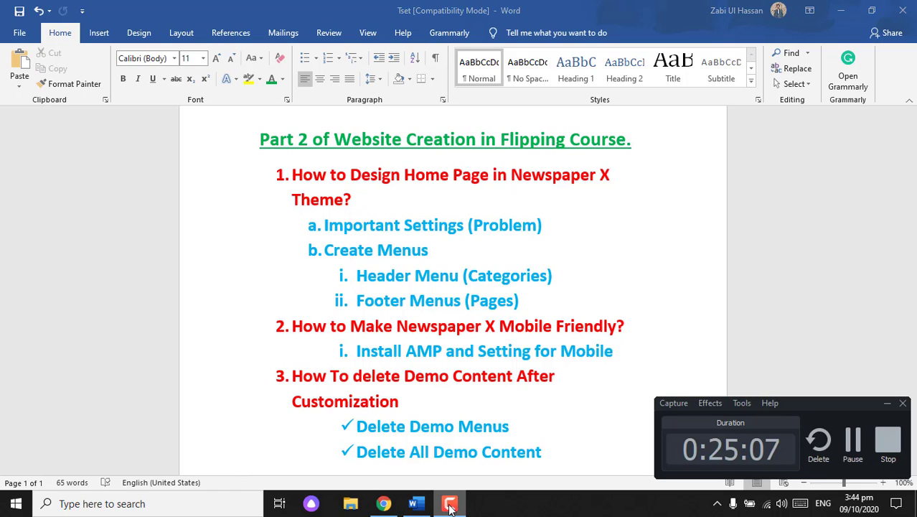
left_click(886, 402)
- Switch to Chrome, look over the live homepage from footer to header, and return to the Word outline
left_click(384, 503)
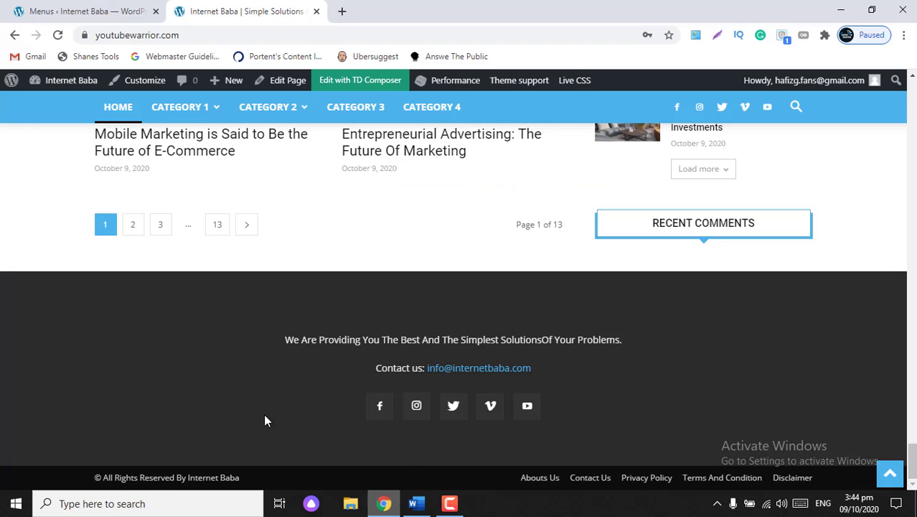
left_click(104, 5)
left_click(232, 7)
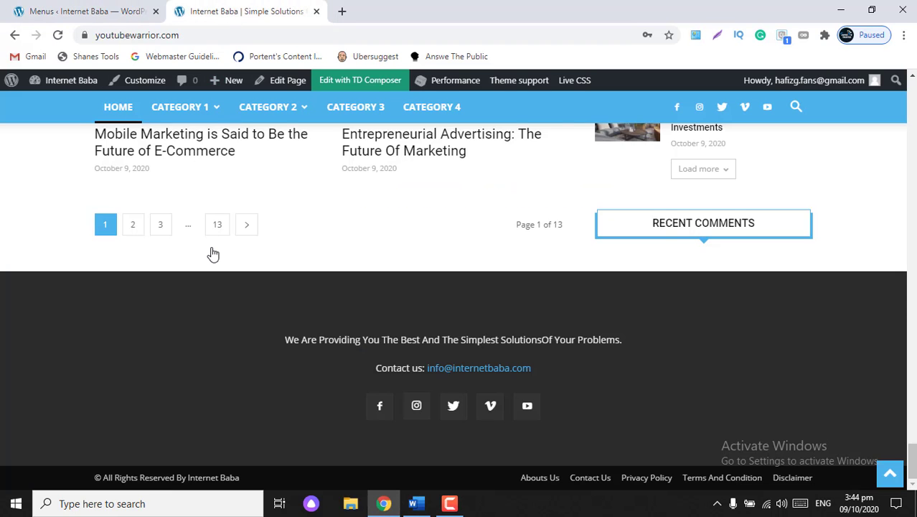
scroll(213, 254, "up", 15)
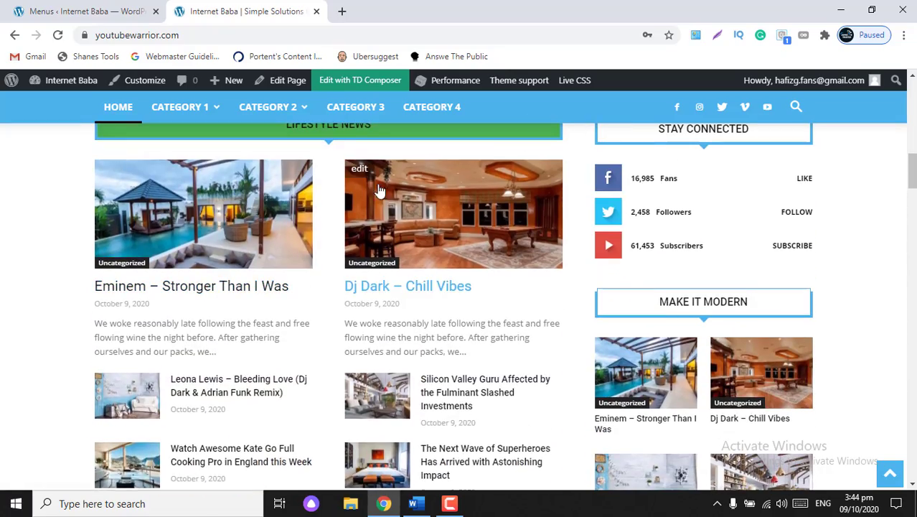
scroll(379, 190, "up", 10)
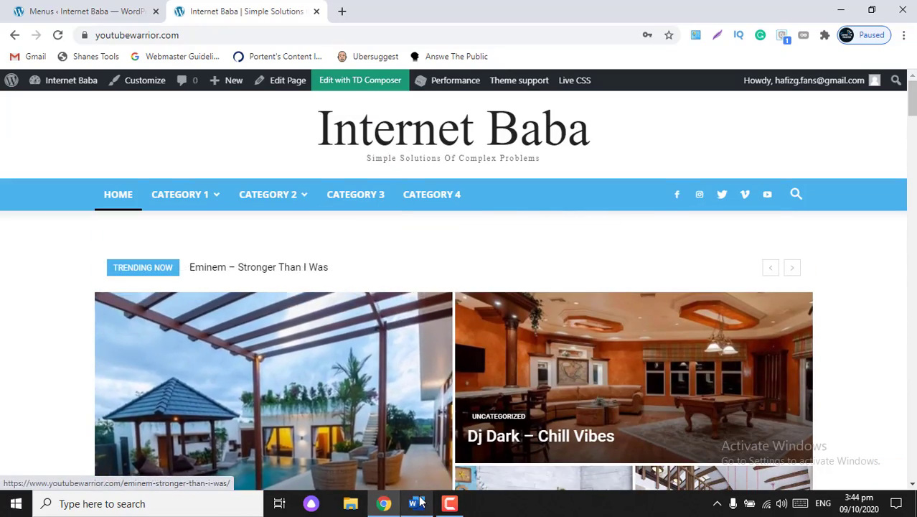
left_click(419, 503)
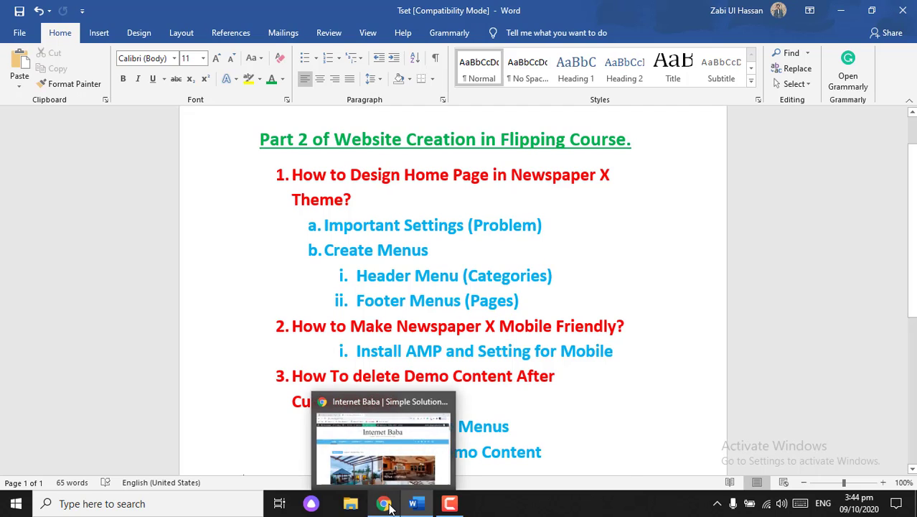
- Switch to Chrome, open the homepage in TD Composer and look through its content blocks down to the footer
left_click(386, 504)
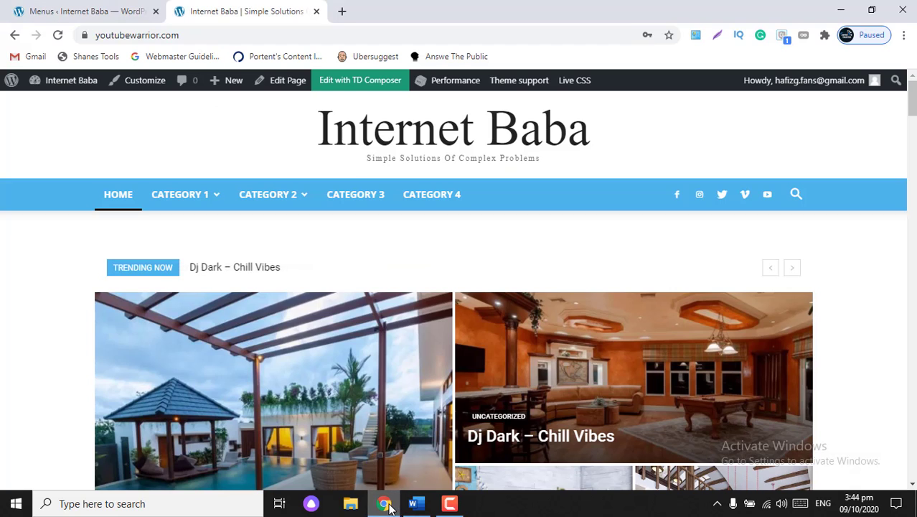
left_click(354, 84)
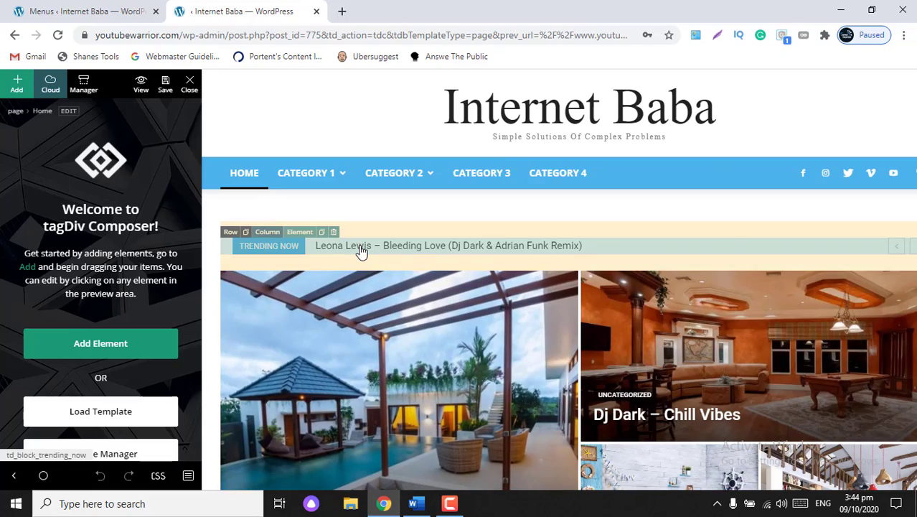
left_click(361, 251)
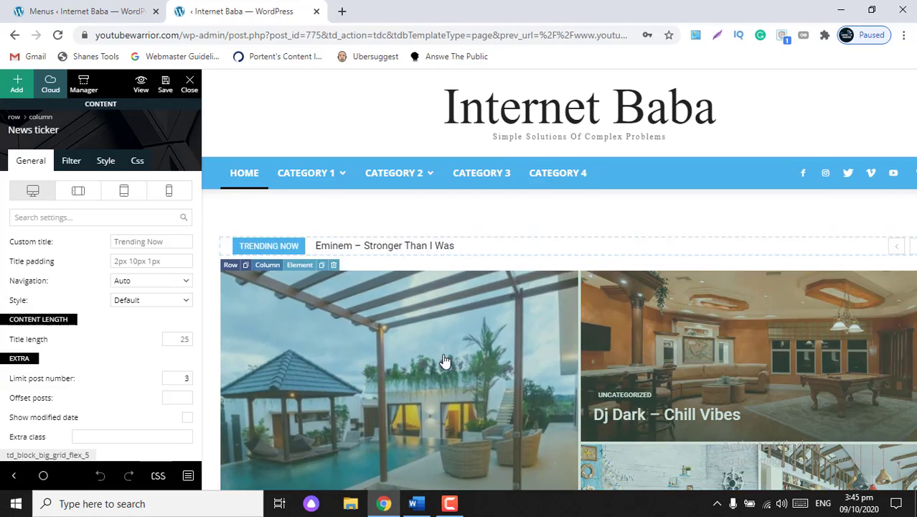
scroll(445, 360, "down", 15)
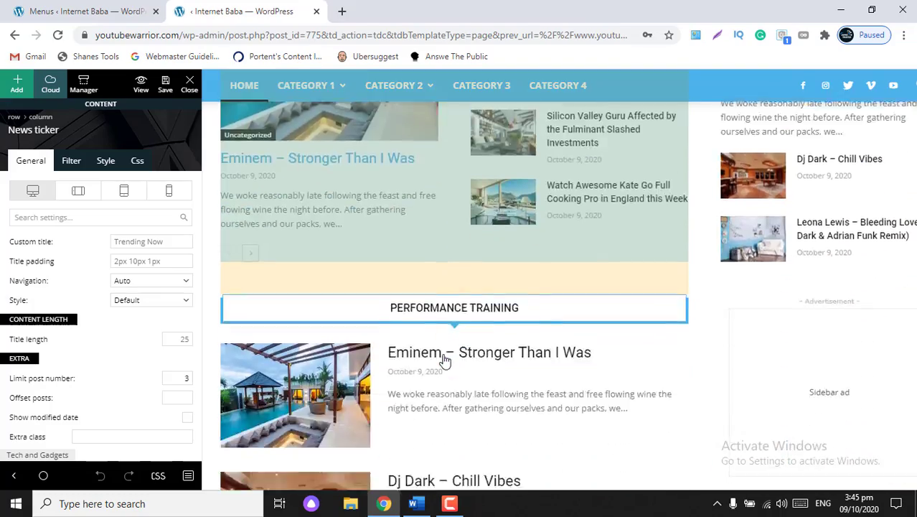
scroll(445, 361, "down", 15)
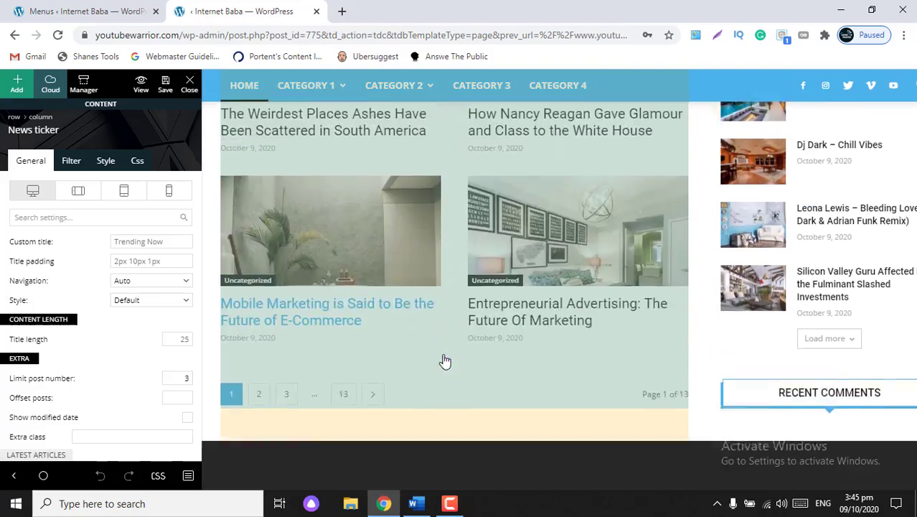
scroll(445, 361, "down", 3)
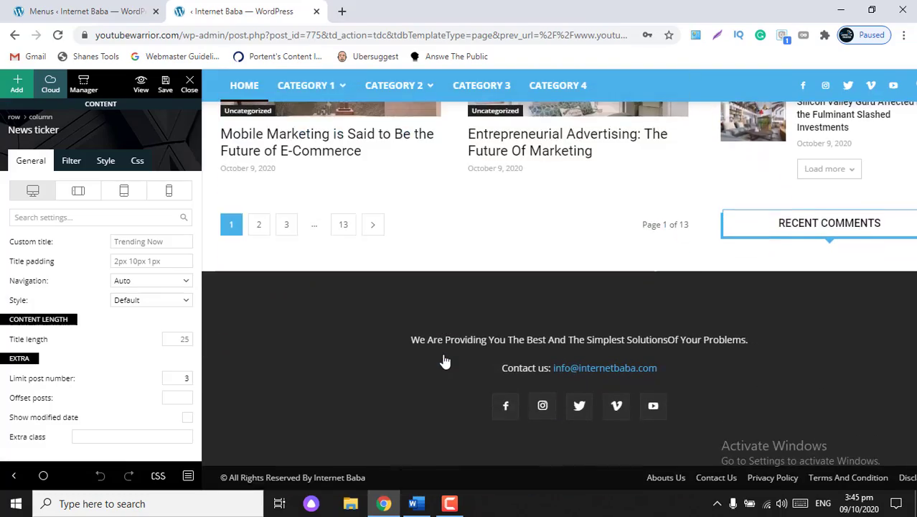
scroll(444, 360, "up", 20)
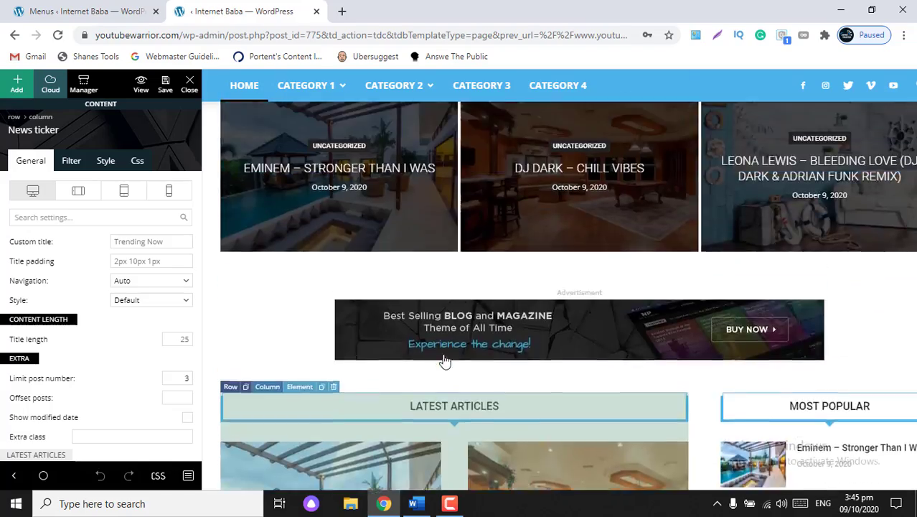
scroll(445, 361, "up", 5)
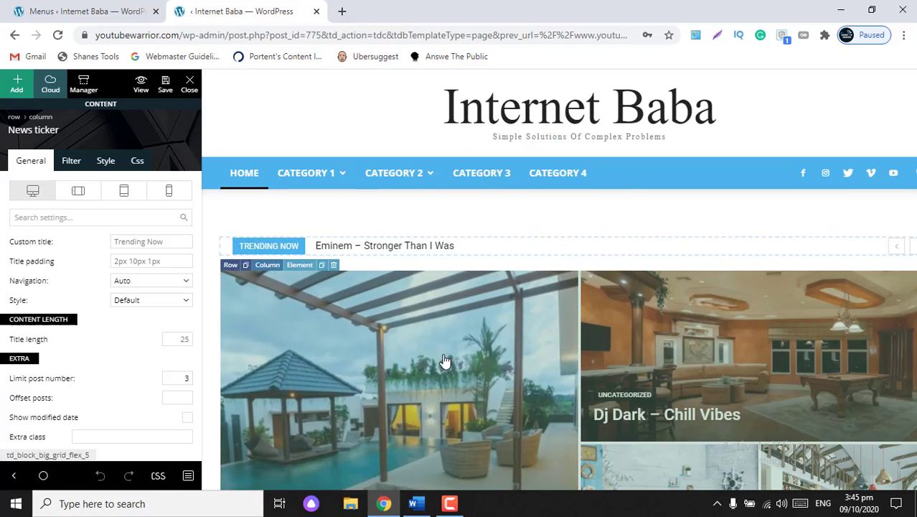
- Delete the Trending Now news ticker above the homepage's main post grid
left_click(311, 260)
left_click(350, 259)
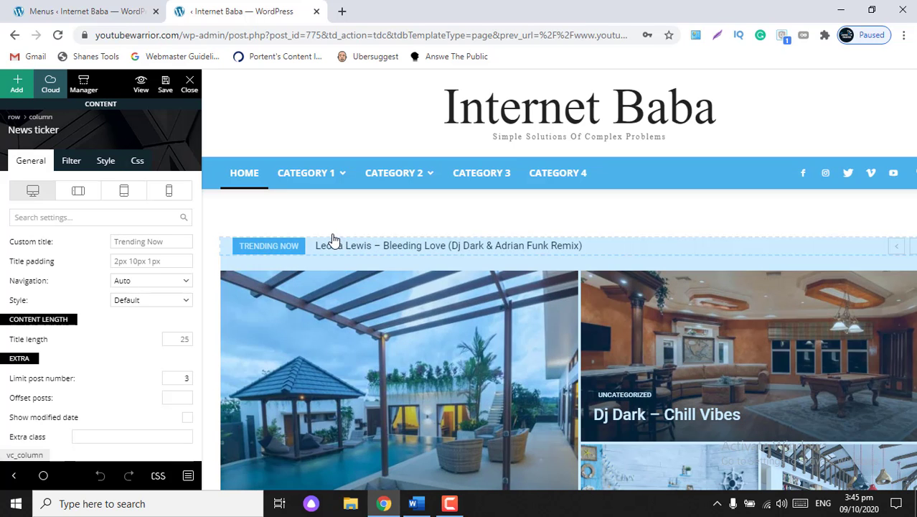
left_click(334, 231)
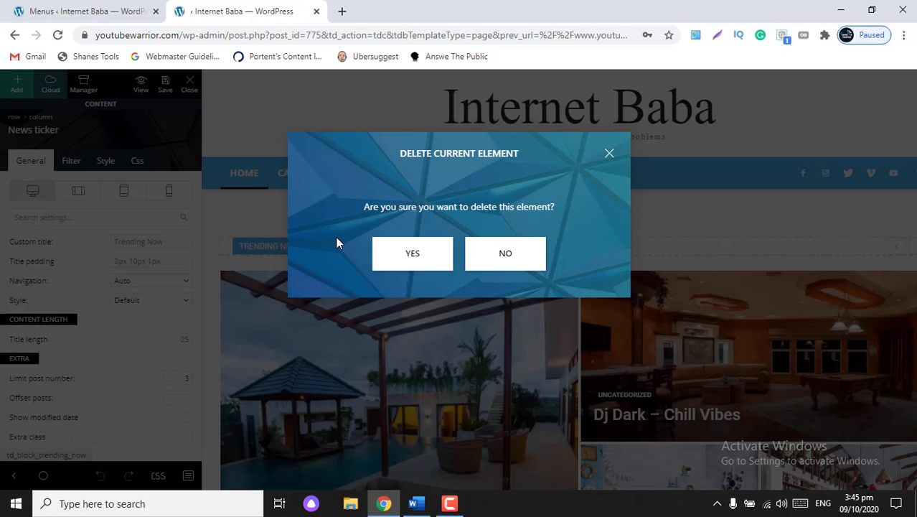
left_click(395, 259)
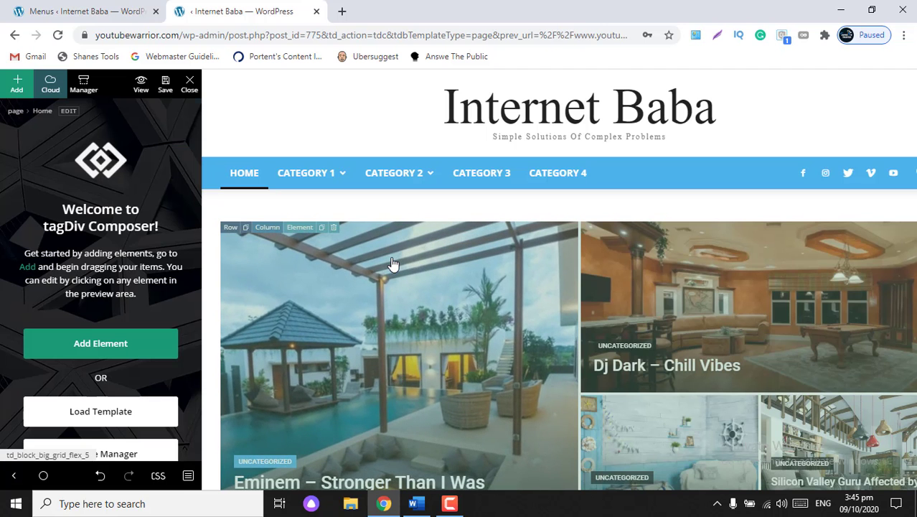
- Delete the big post grid under the header menu and the Don't Miss block
left_click(393, 264)
left_click(334, 228)
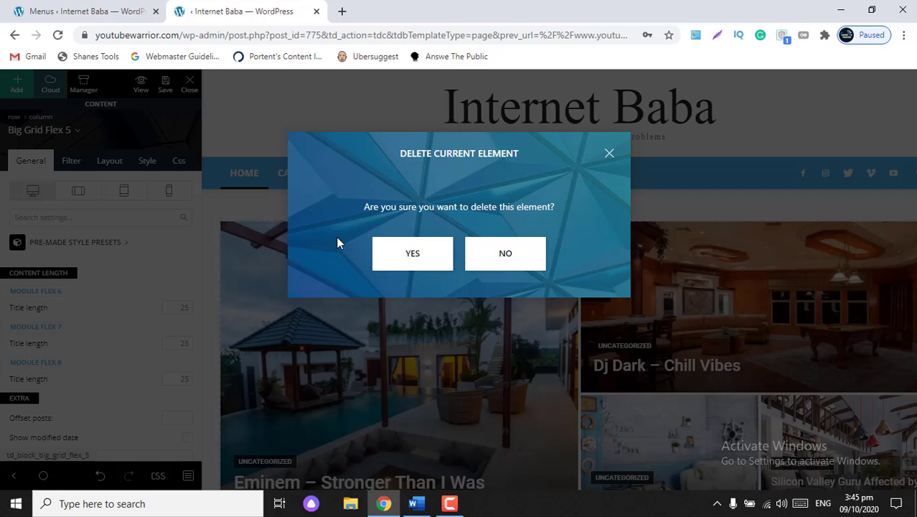
left_click(401, 267)
scroll(426, 335, "down", 1)
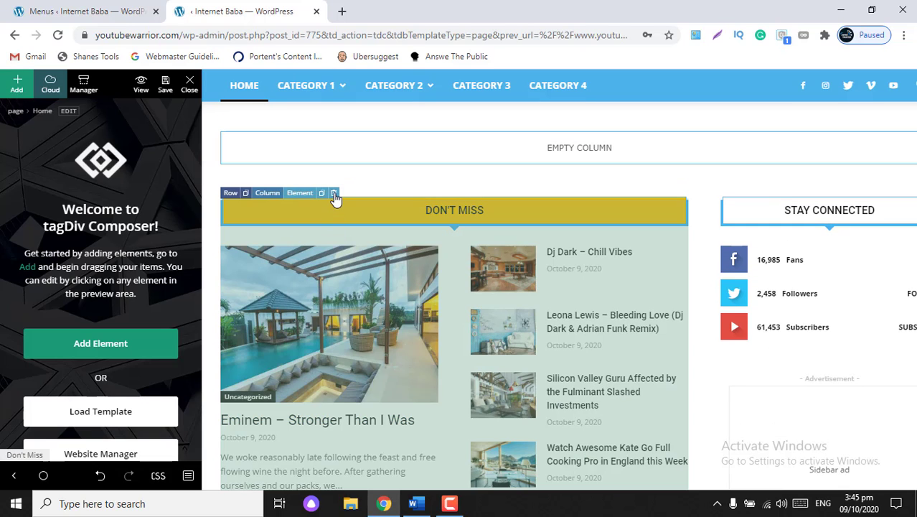
left_click(334, 193)
left_click(406, 257)
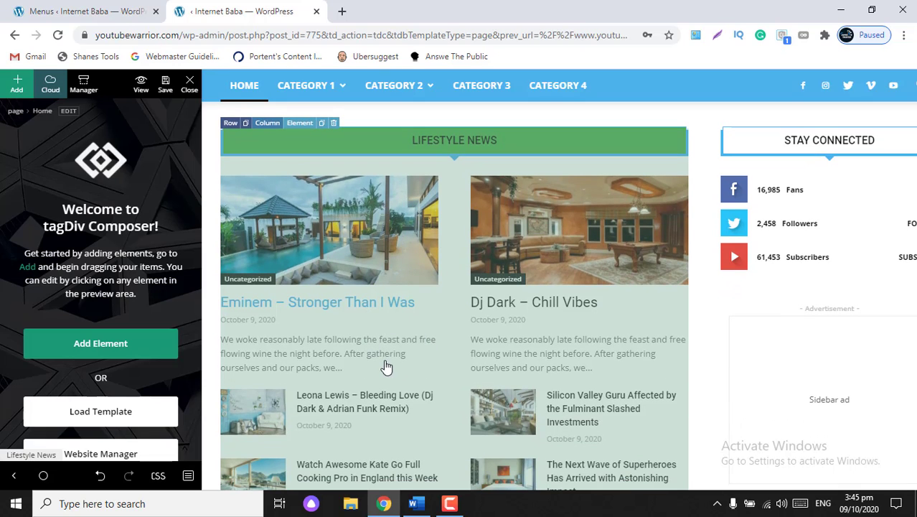
- Delete the Make It Modern block beneath the sidebar ad
scroll(392, 384, "down", 3)
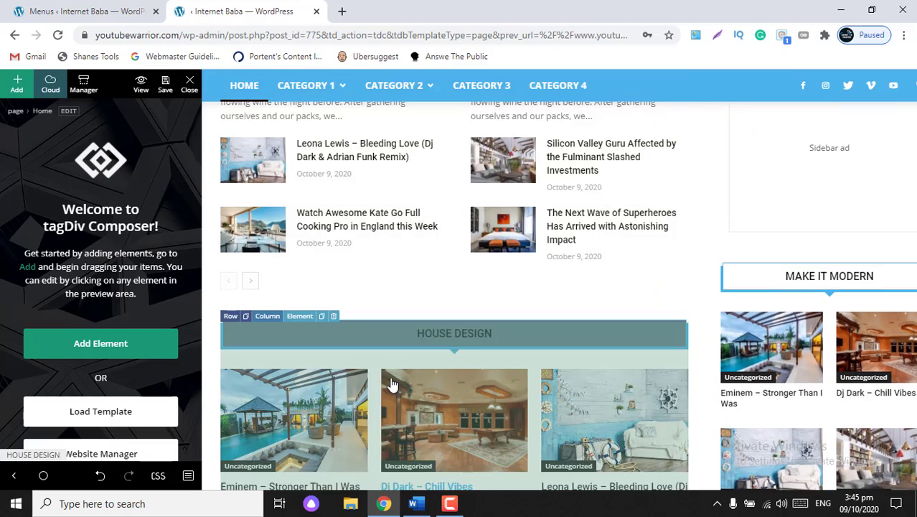
scroll(770, 180, "up", 4)
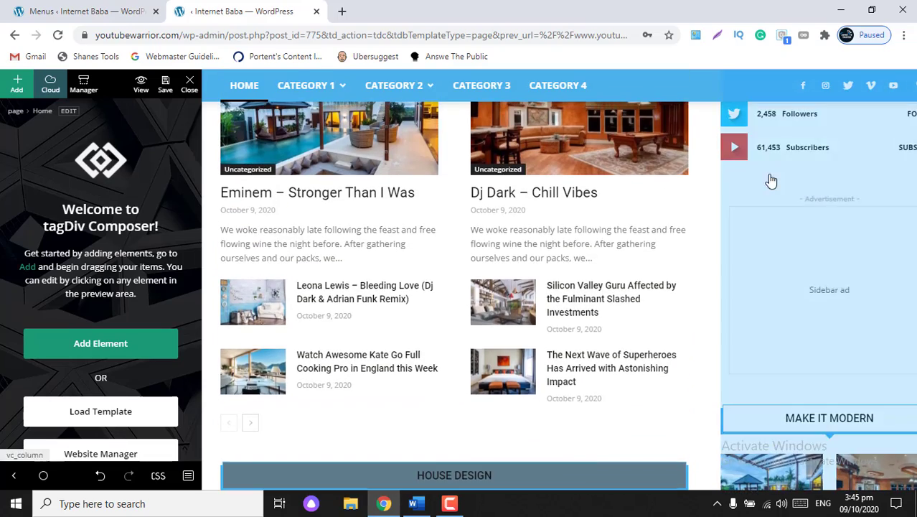
scroll(811, 331, "down", 3)
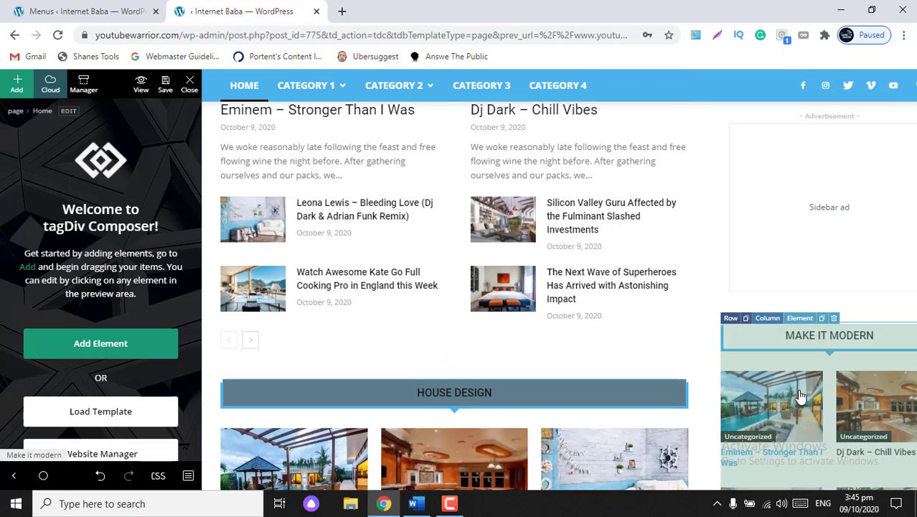
left_click(834, 319)
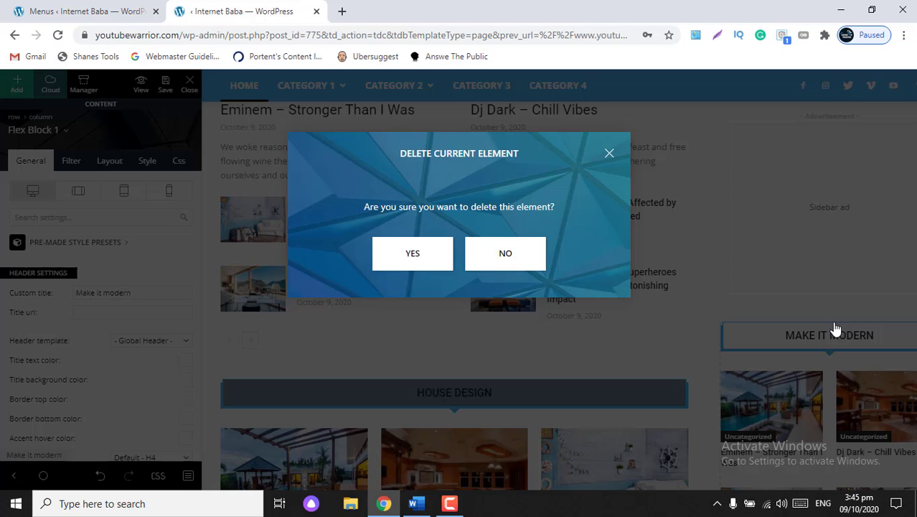
left_click(420, 254)
- Delete the House Design and Tech and Gadgets blocks from the homepage's main column
scroll(420, 253, "up", 1)
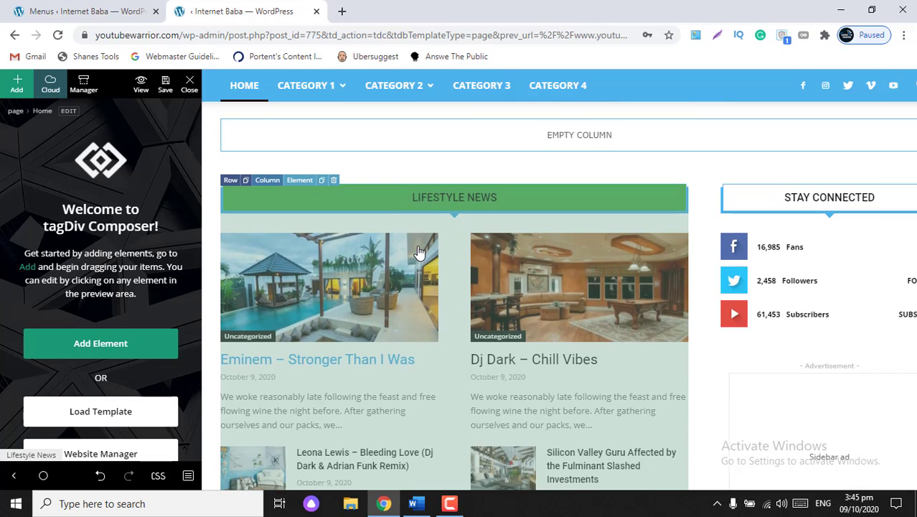
scroll(488, 314, "down", 3)
scroll(487, 314, "down", 2)
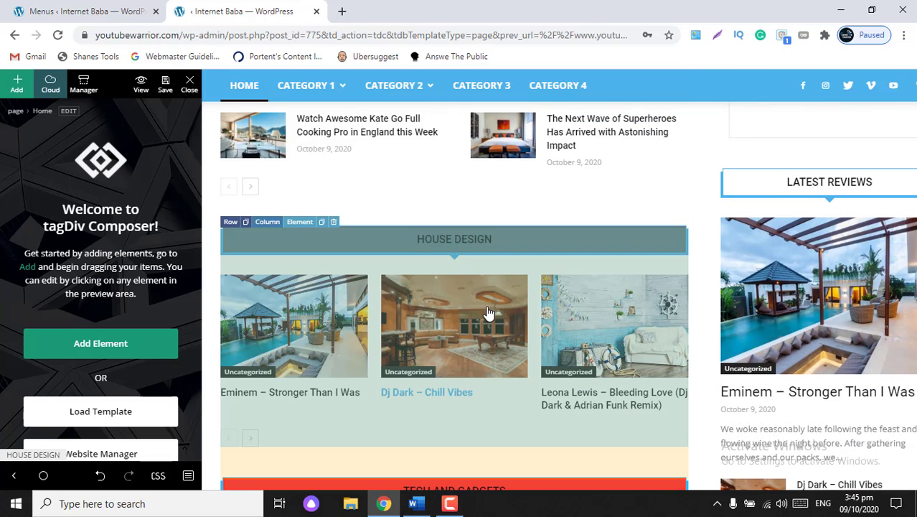
left_click(335, 224)
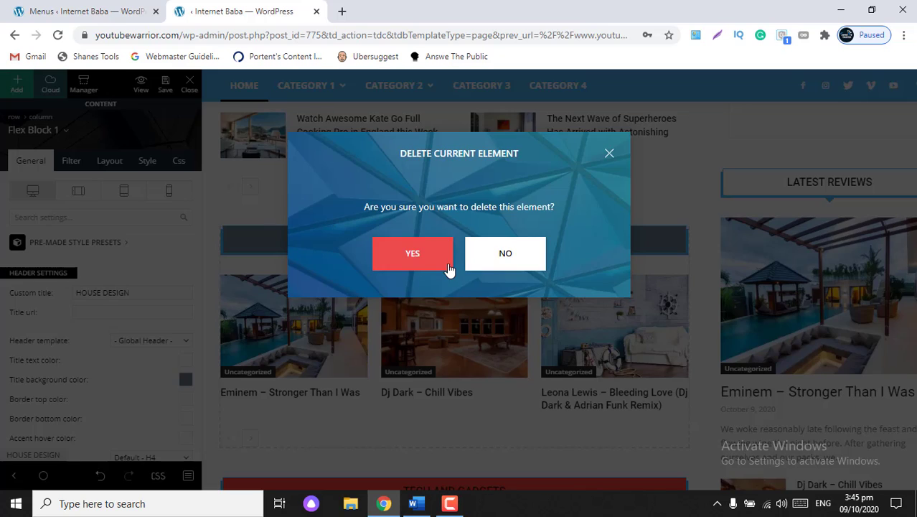
left_click(413, 255)
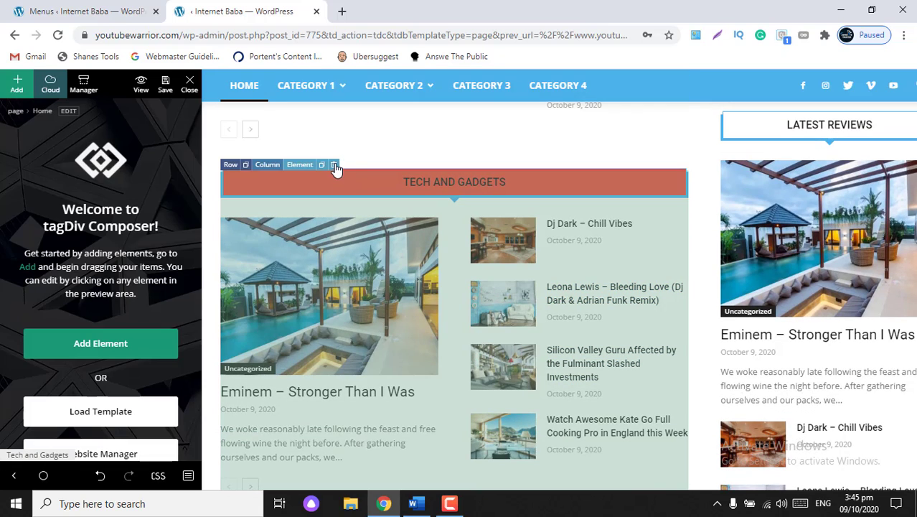
left_click(334, 166)
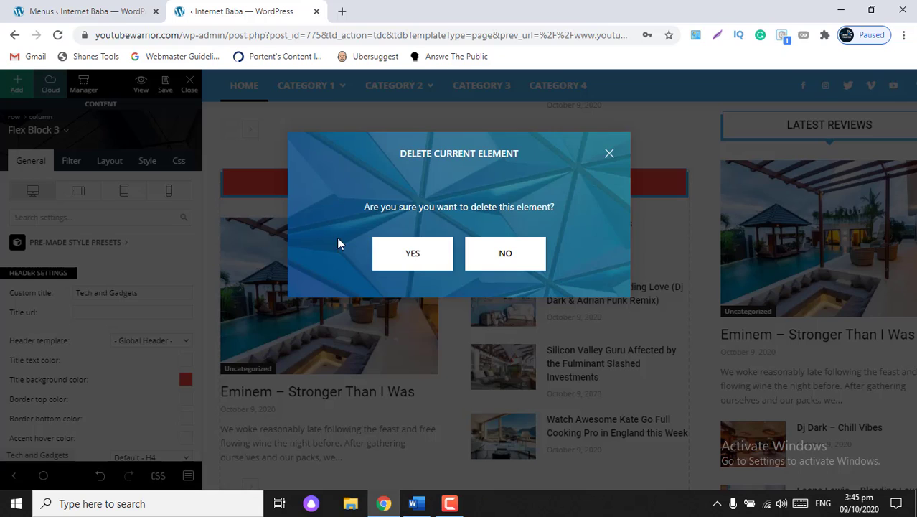
left_click(407, 260)
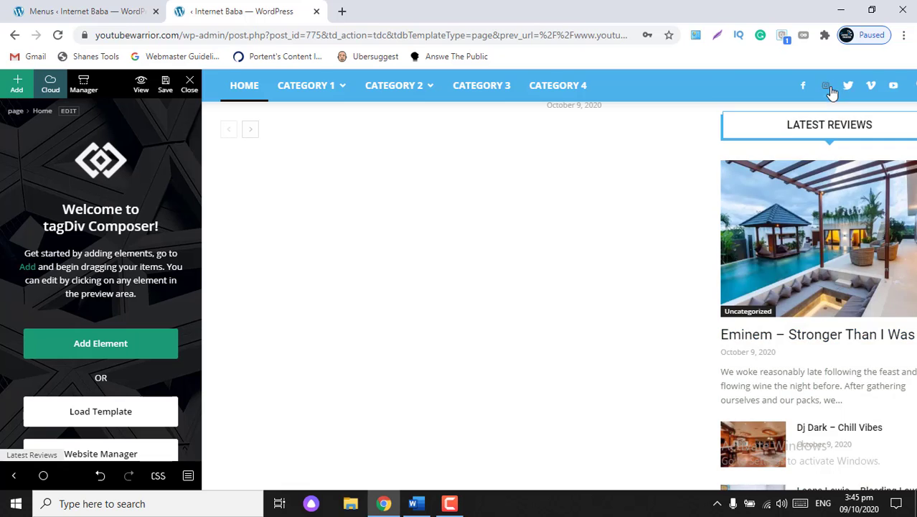
- Delete the Latest Reviews block from the sidebar and the Performance Training block from the main column
left_click(833, 108)
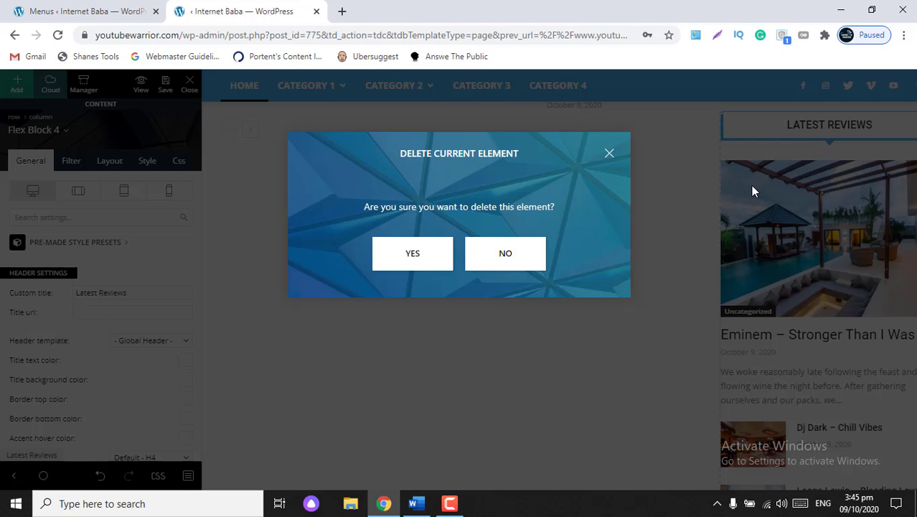
left_click(412, 258)
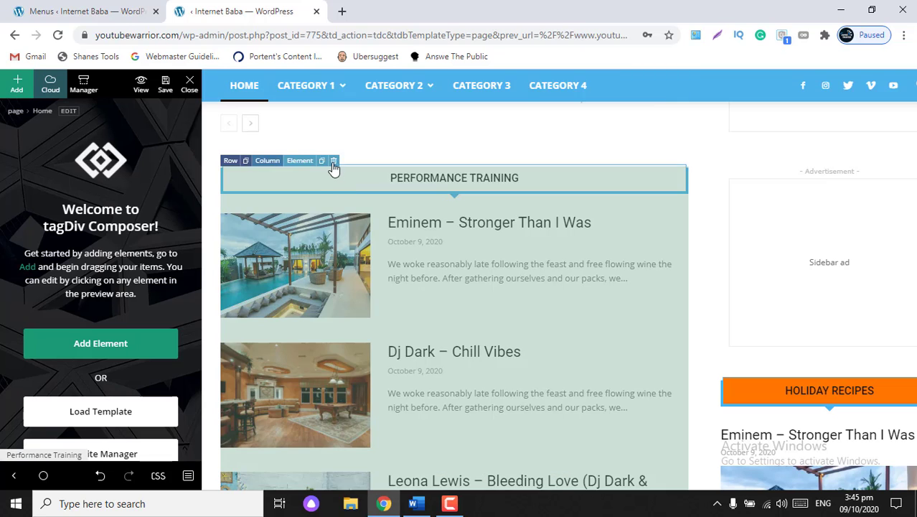
left_click(333, 166)
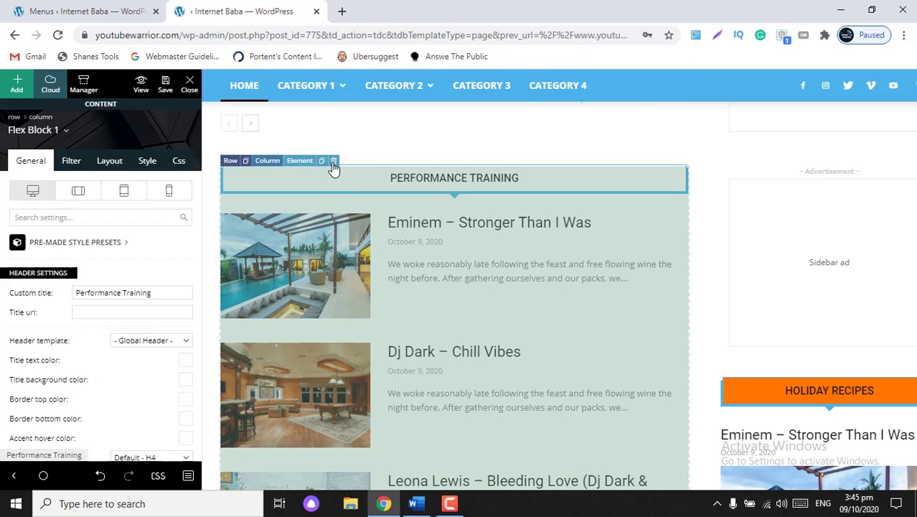
left_click(333, 166)
left_click(420, 265)
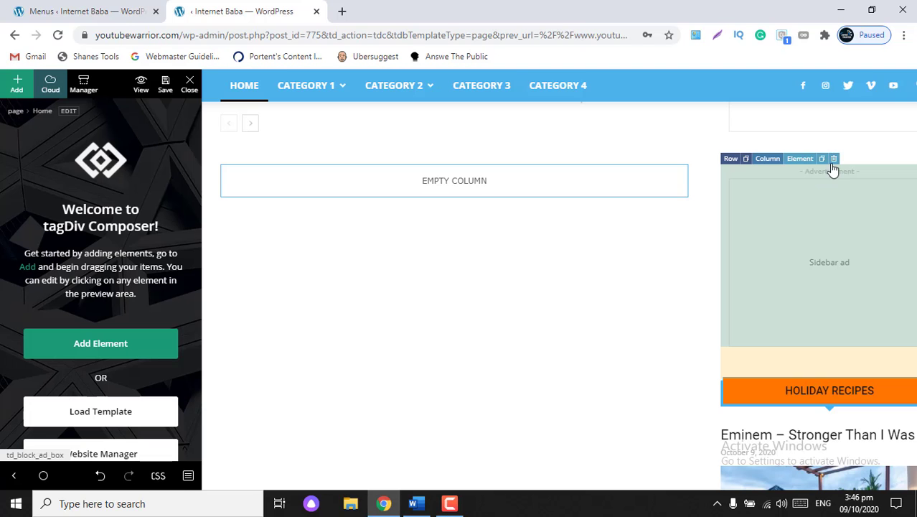
- Delete the sidebar ad box above Holiday Recipes and the Holiday Recipes block itself
left_click(835, 159)
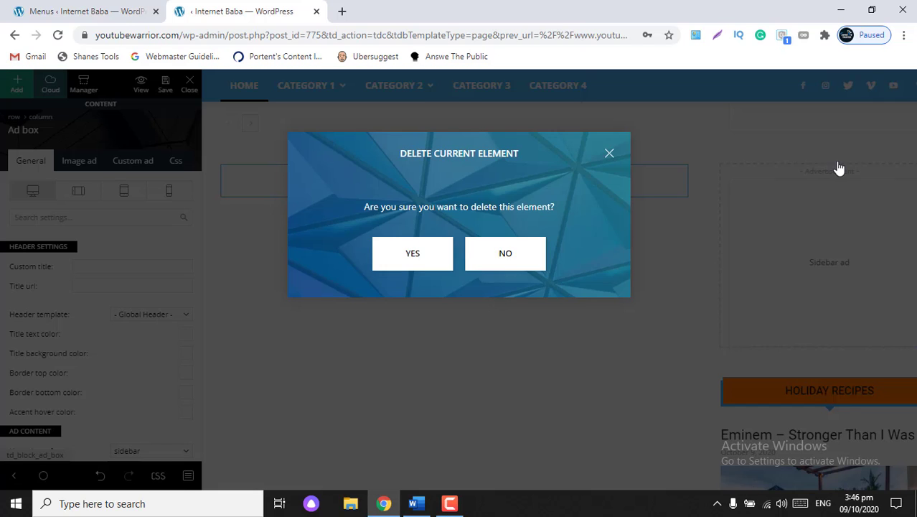
left_click(420, 256)
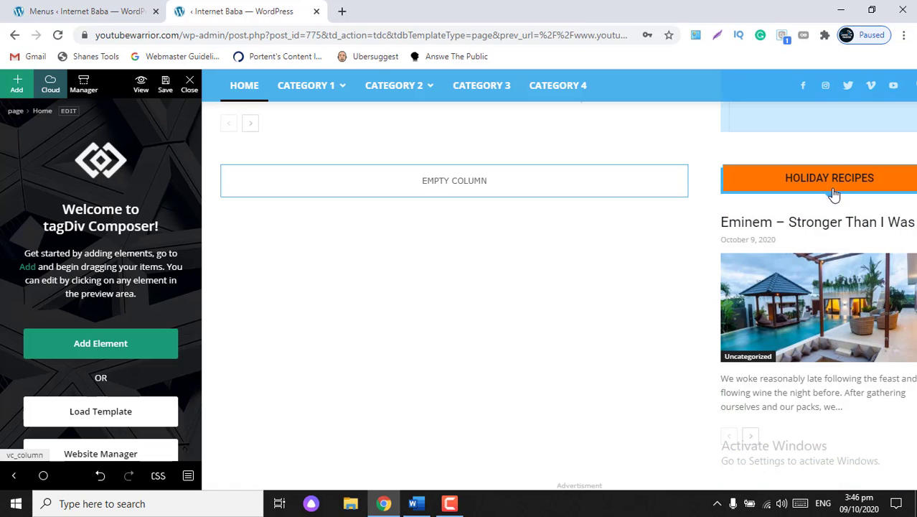
left_click(833, 162)
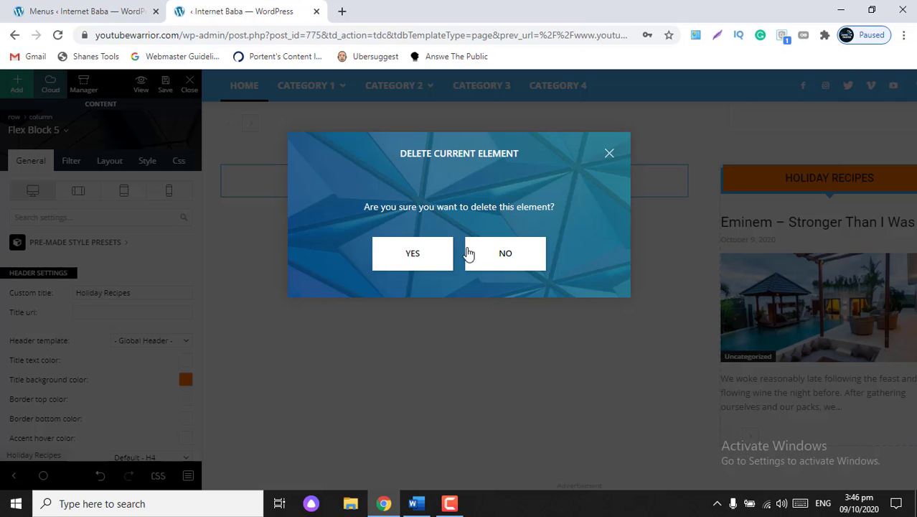
left_click(420, 262)
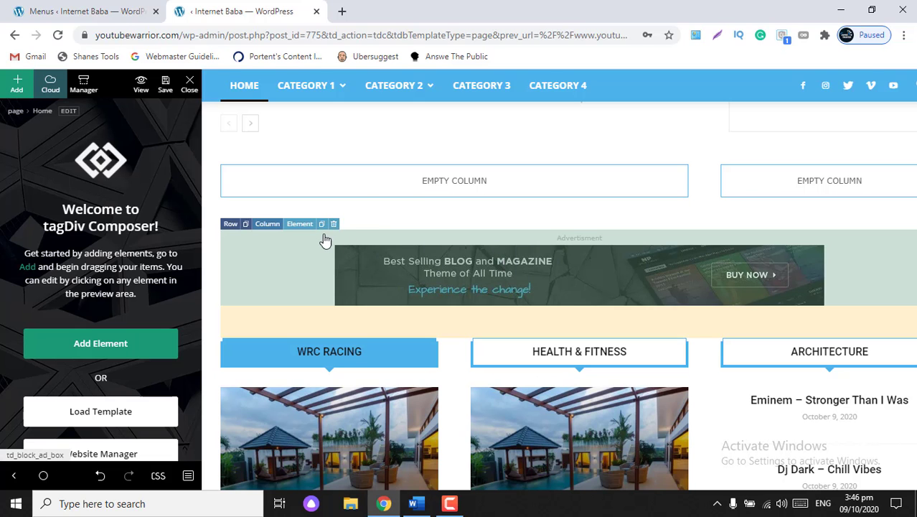
- Delete the wide advertisement banner and the WRC Racing block below it
left_click(334, 228)
left_click(424, 257)
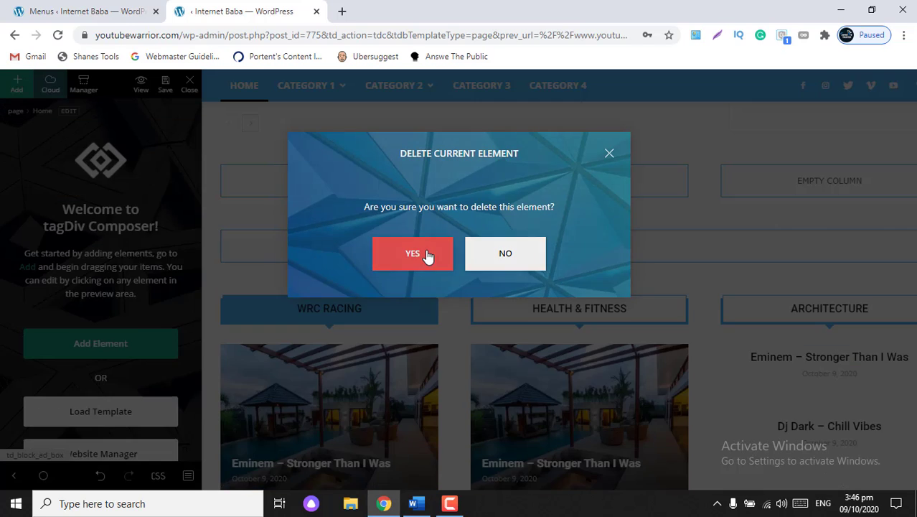
mouse_move(333, 310)
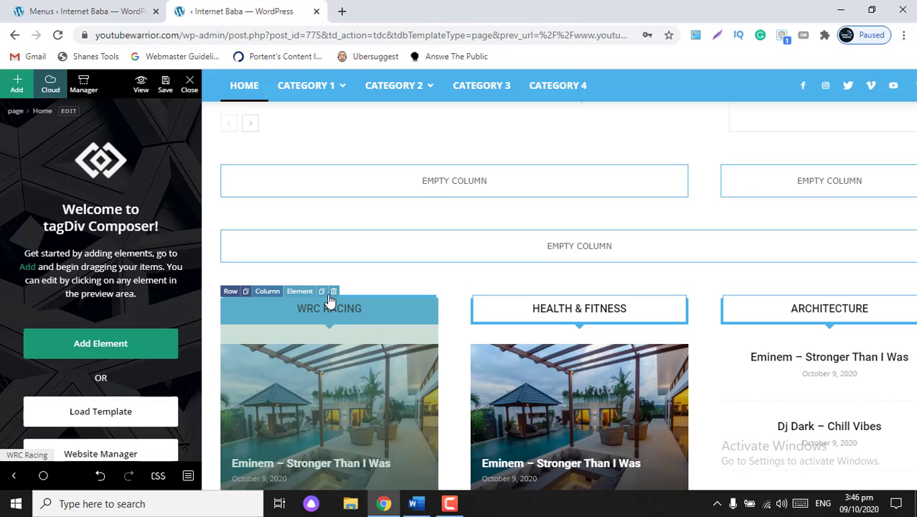
left_click(335, 292)
left_click(411, 252)
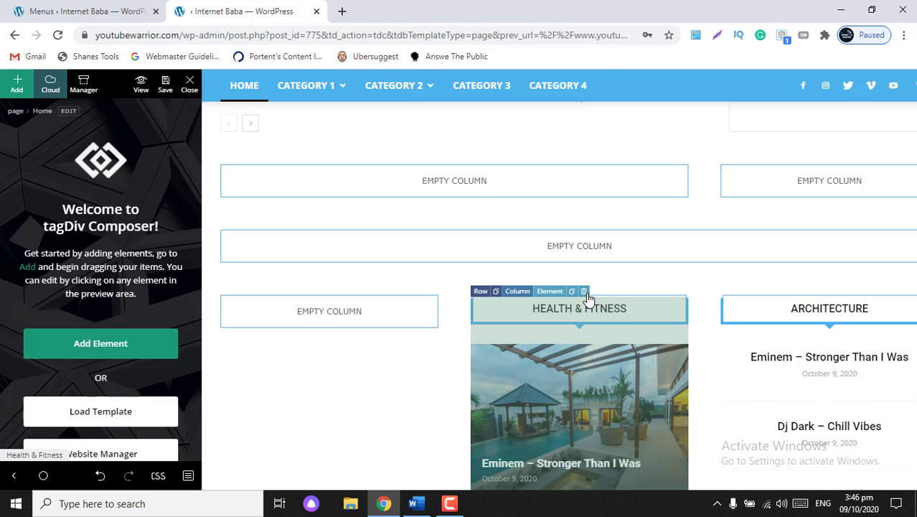
- Delete the Health & Fitness and Architecture blocks from the three-column row
left_click(585, 292)
left_click(429, 263)
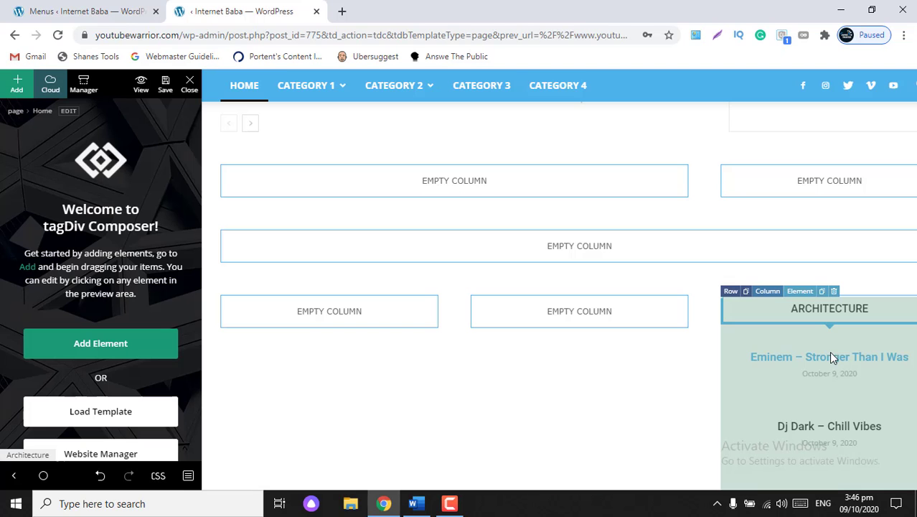
left_click(833, 292)
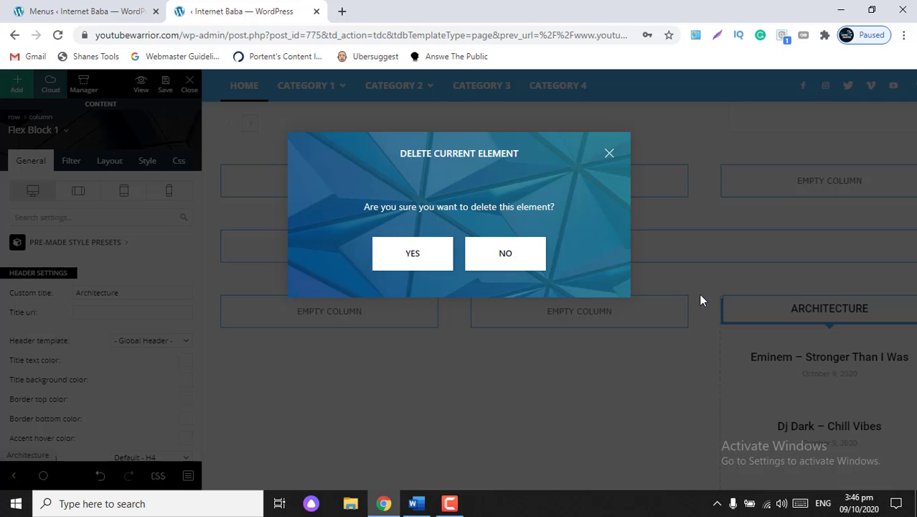
left_click(414, 257)
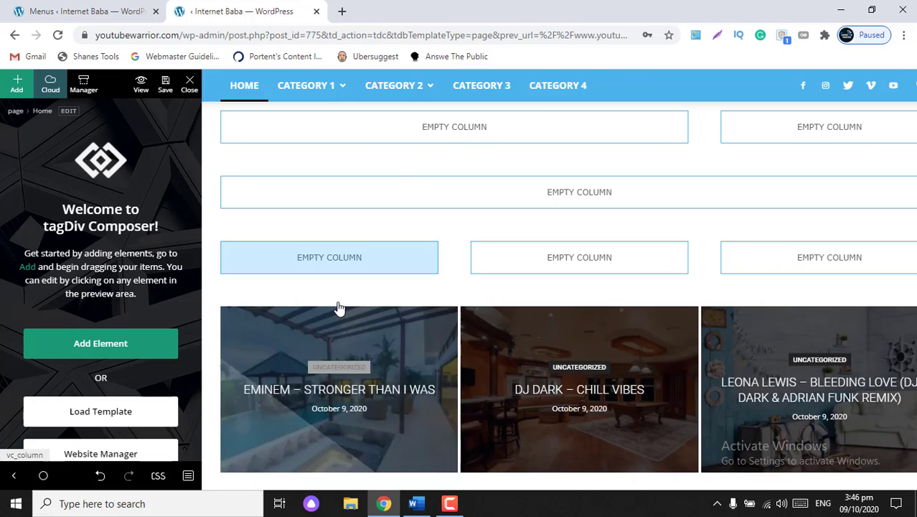
- Delete the Big Grid Flex 1 block below the three-column row and the wide advertisement banner above Latest Articles
left_click(335, 300)
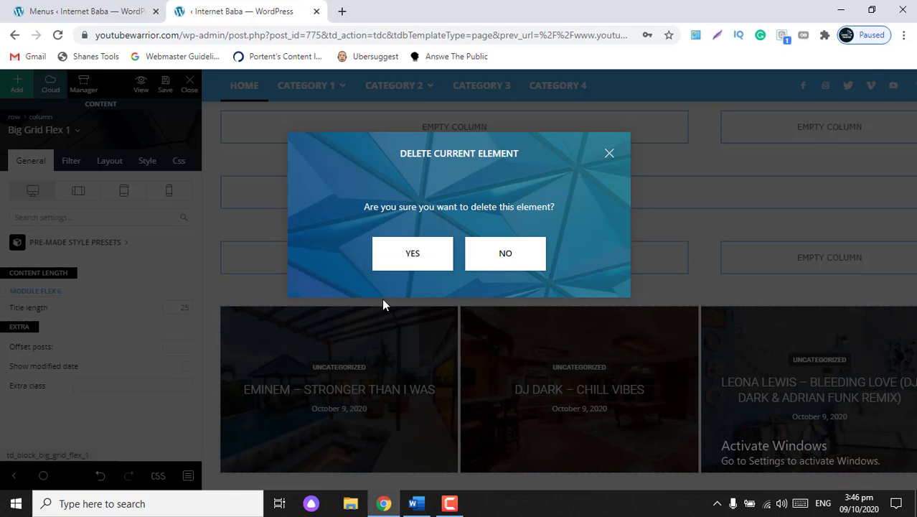
left_click(416, 260)
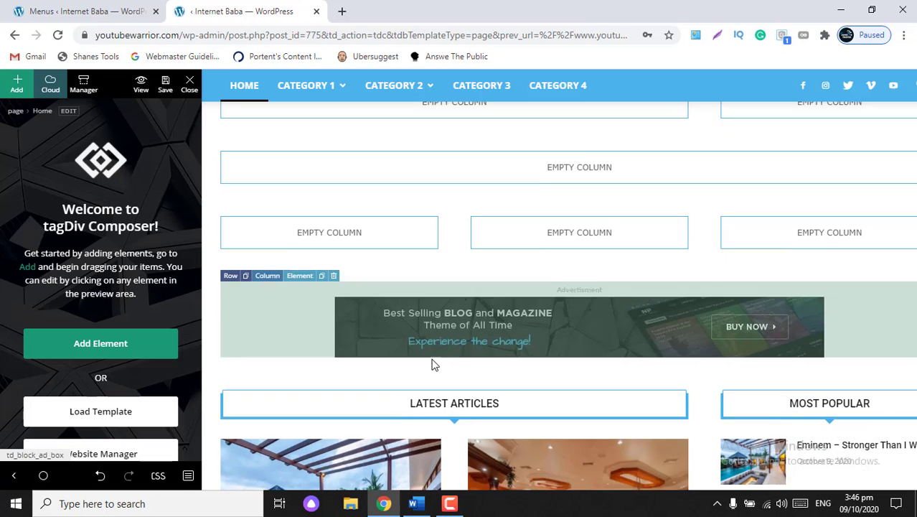
left_click(334, 272)
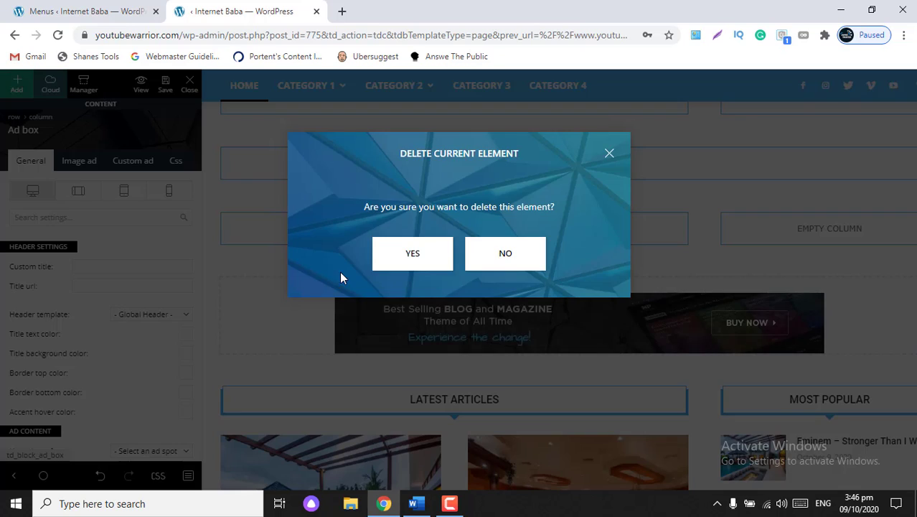
left_click(423, 247)
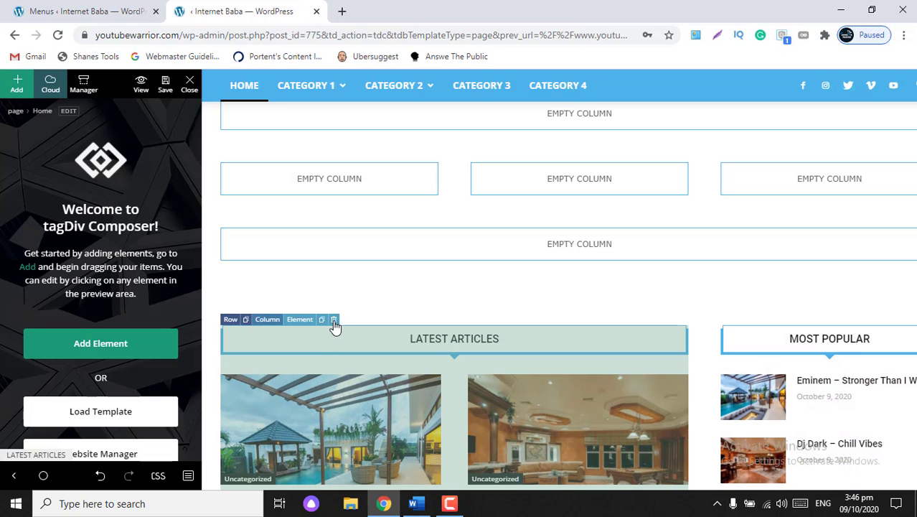
- Delete the Latest Articles block from the main column and the Most Popular block from the sidebar
left_click(333, 325)
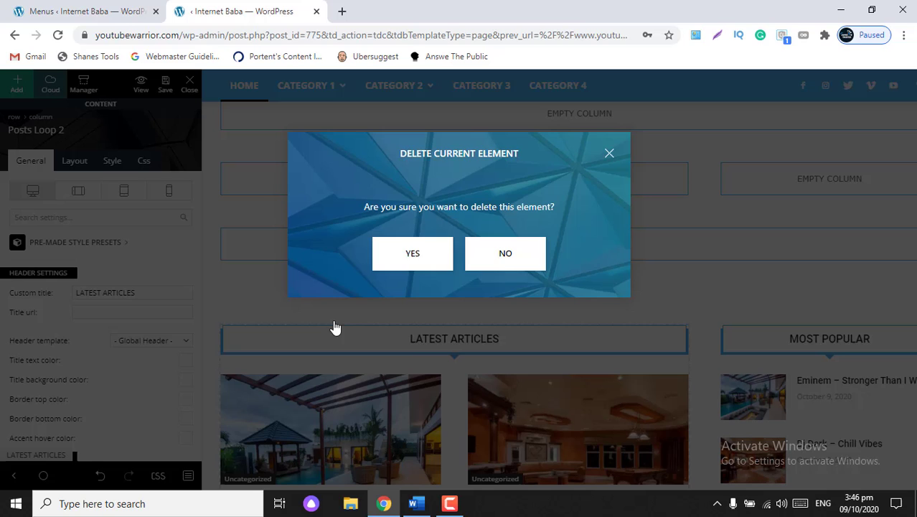
left_click(411, 257)
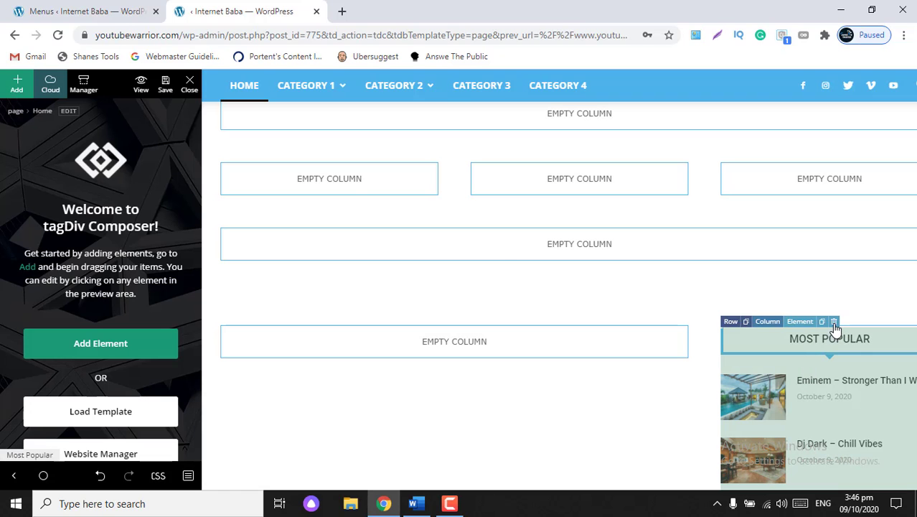
left_click(833, 322)
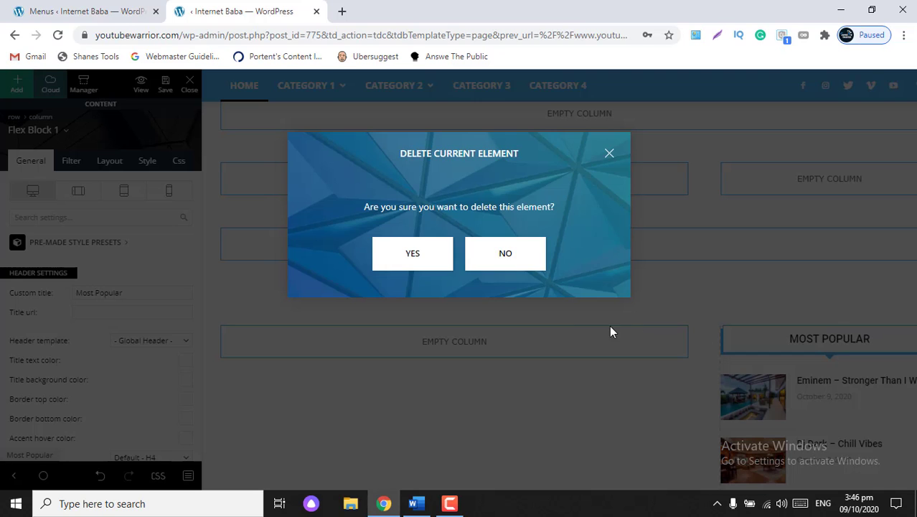
- Delete the Most Popular and Recent Comments elements from the page's sidebar, confirming each removal
left_click(411, 253)
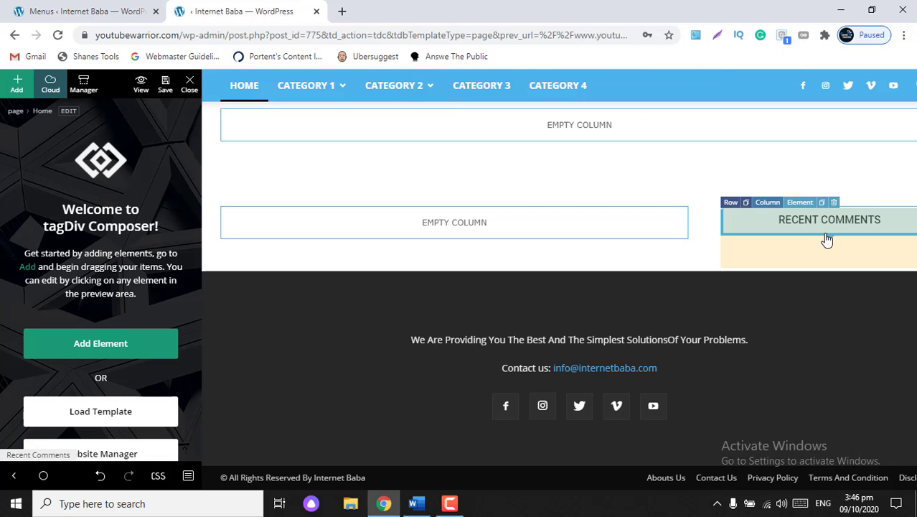
left_click_drag(827, 241, 833, 212)
left_click(834, 203)
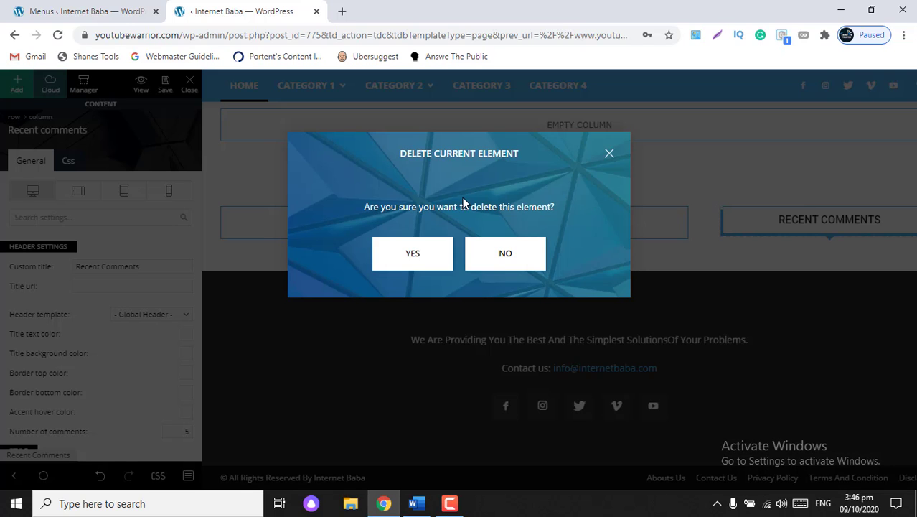
left_click(412, 252)
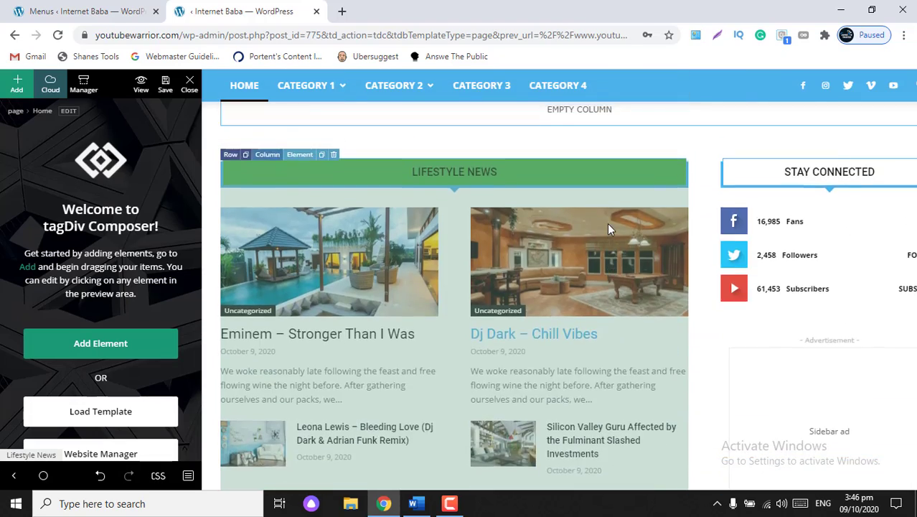
- Change the custom title of the Lifestyle News block to "Latest News"
scroll(558, 420, "down", 3)
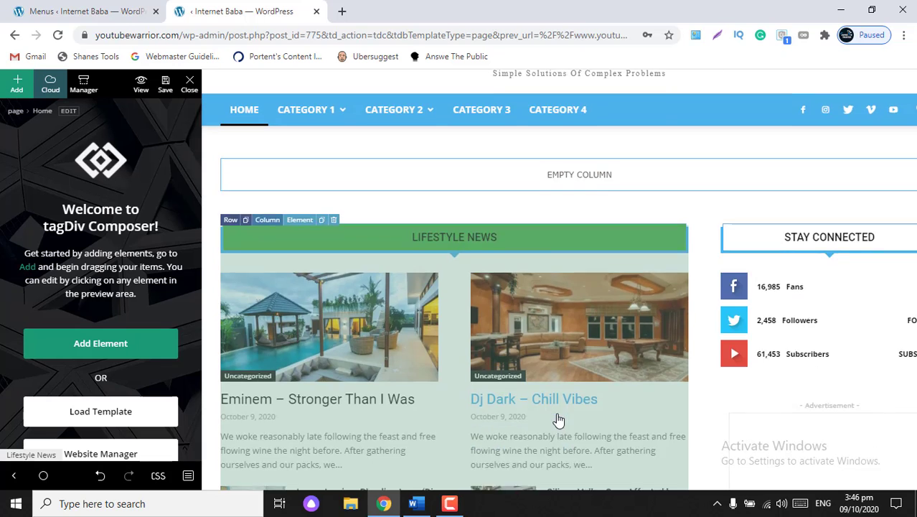
scroll(558, 420, "down", 3)
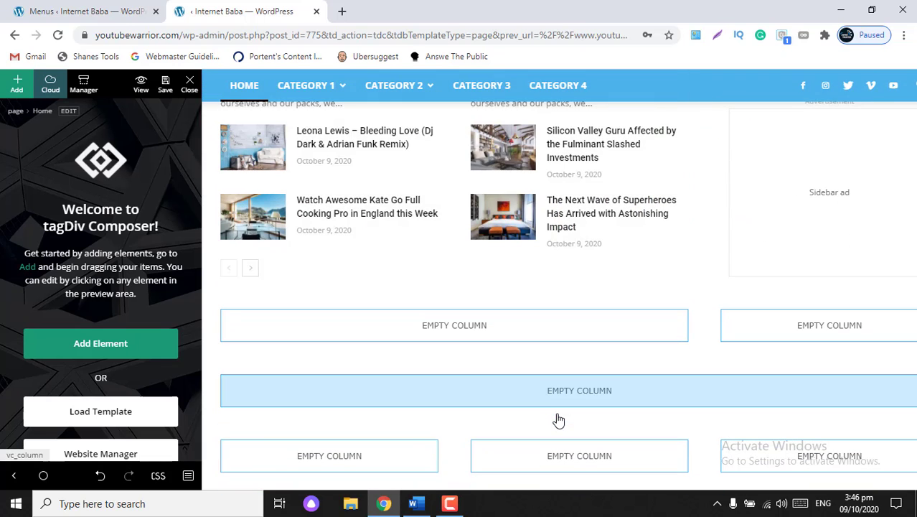
scroll(557, 420, "up", 3)
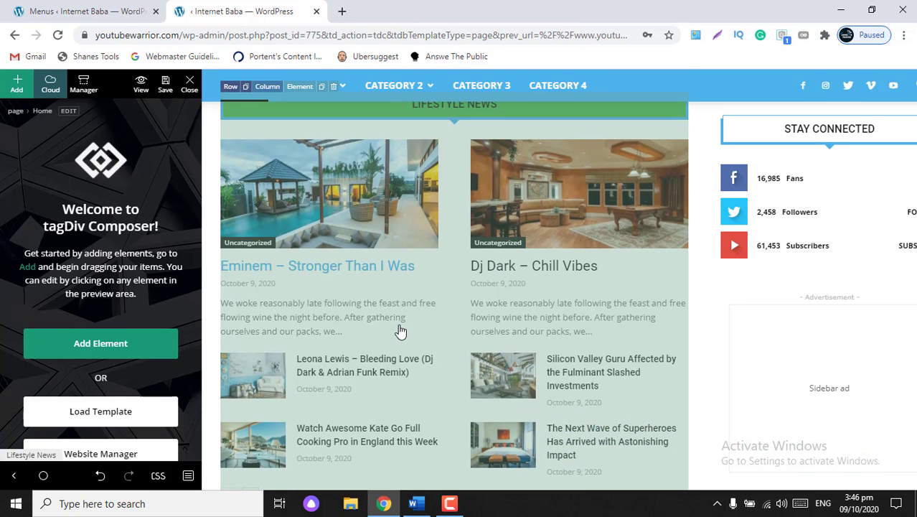
scroll(400, 331, "up", 3)
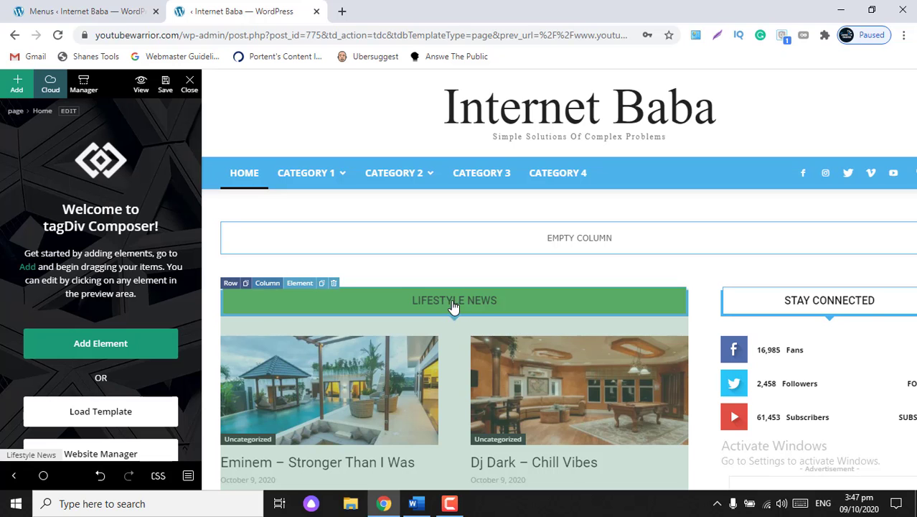
scroll(425, 362, "down", 2)
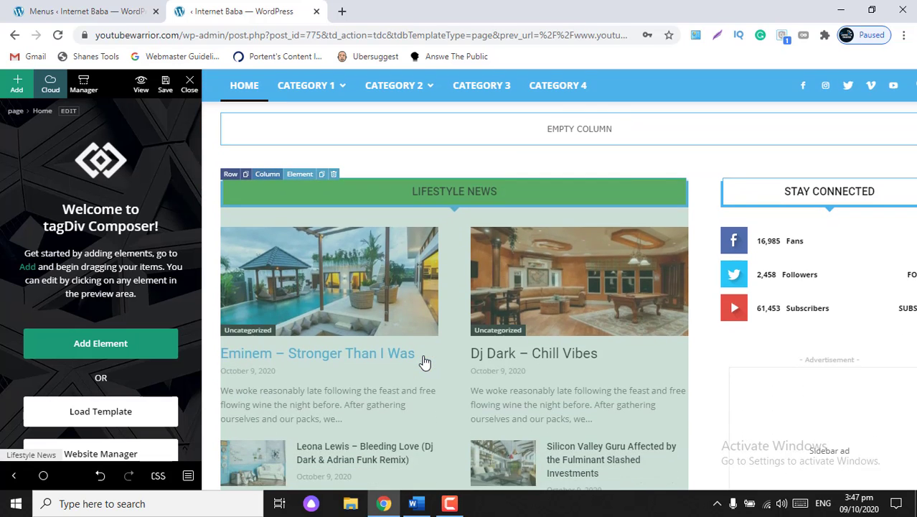
left_click(425, 363)
scroll(425, 362, "down", 5)
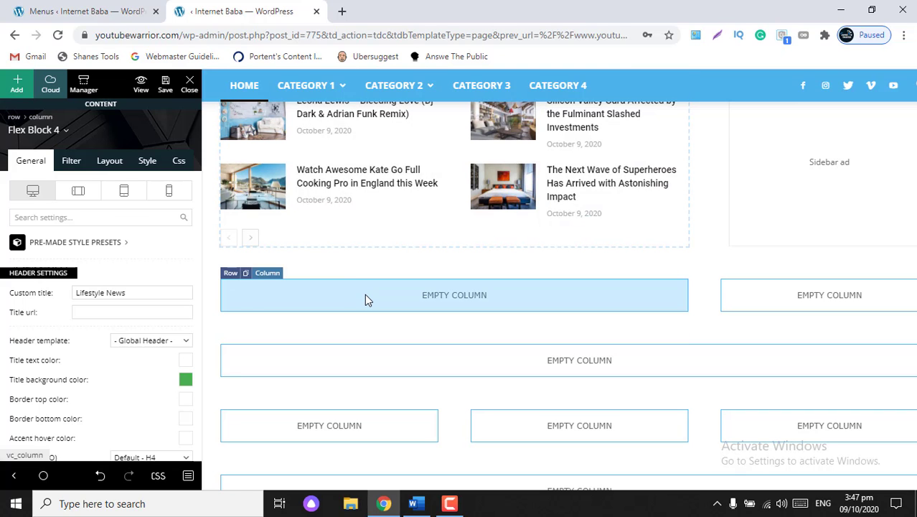
scroll(365, 293, "down", 2)
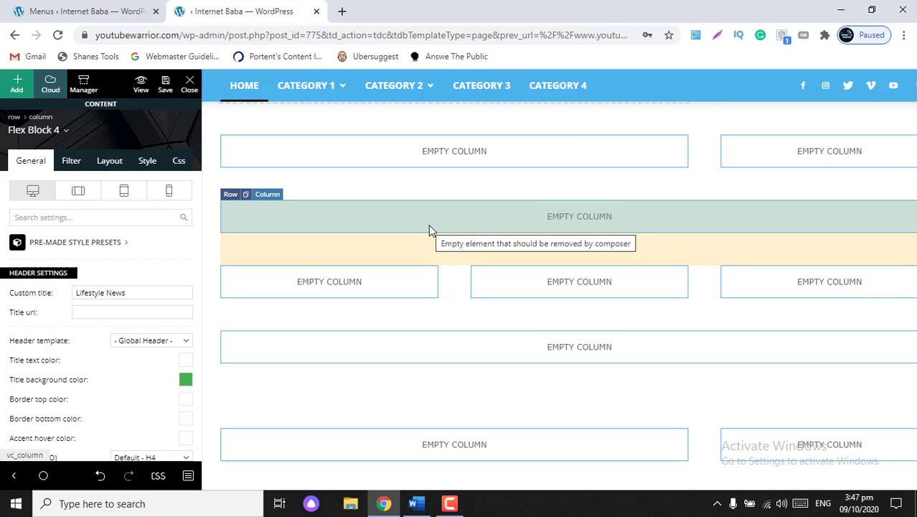
scroll(428, 228, "up", 2)
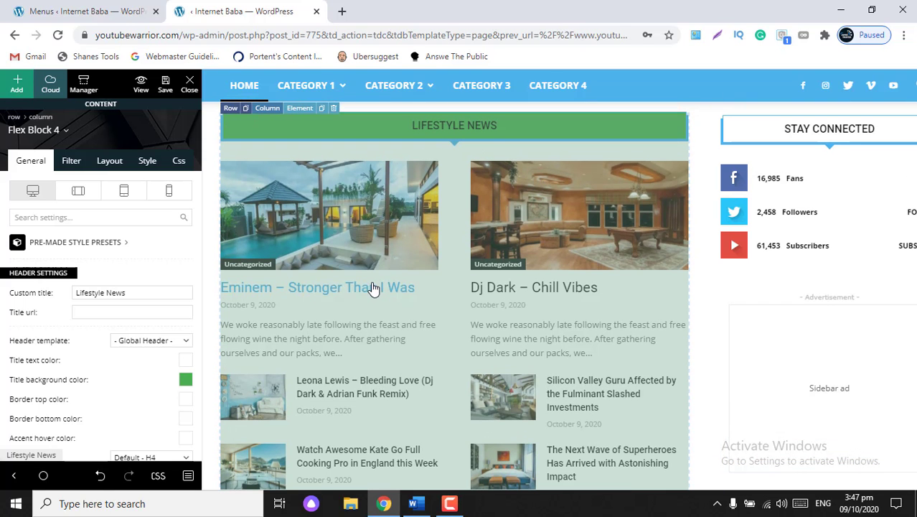
scroll(373, 287, "up", 2)
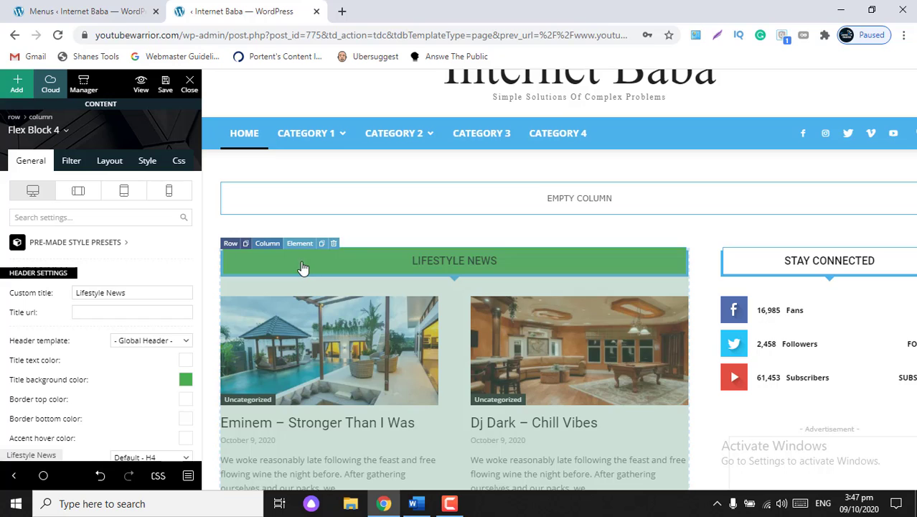
left_click(138, 297)
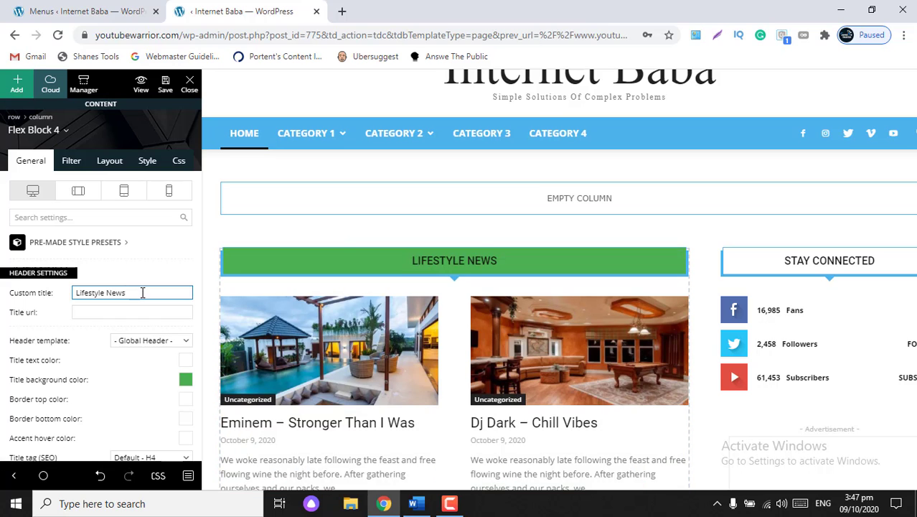
left_click_drag(142, 292, 36, 291)
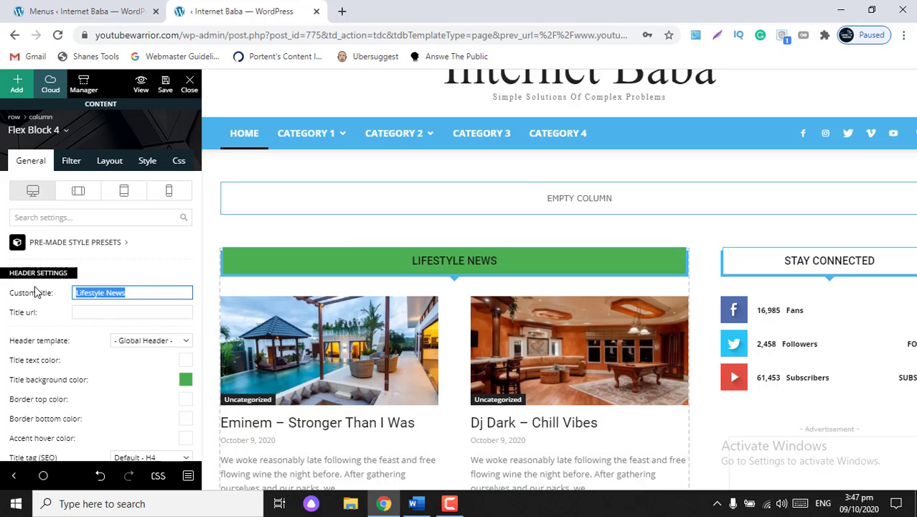
type("Latest News")
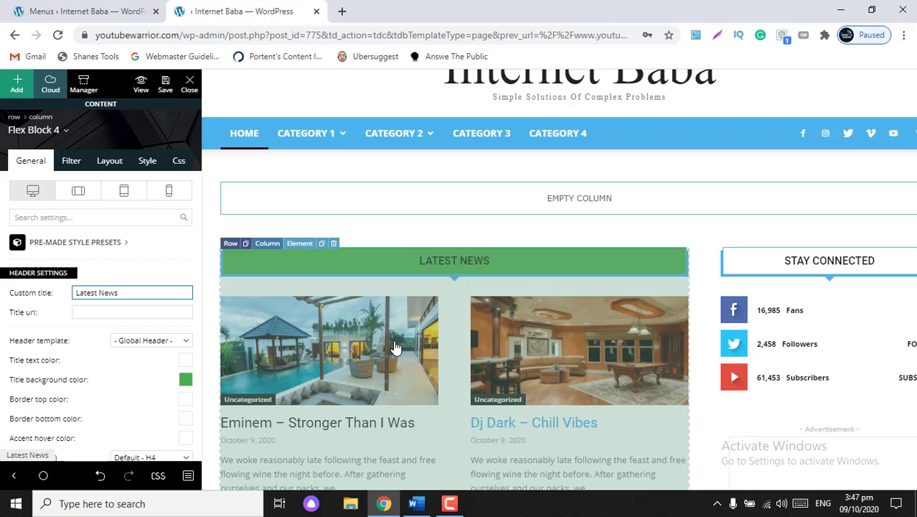
- Set the Latest News block's title background color to the teal-blue swatch from the recent colors
left_click(188, 385)
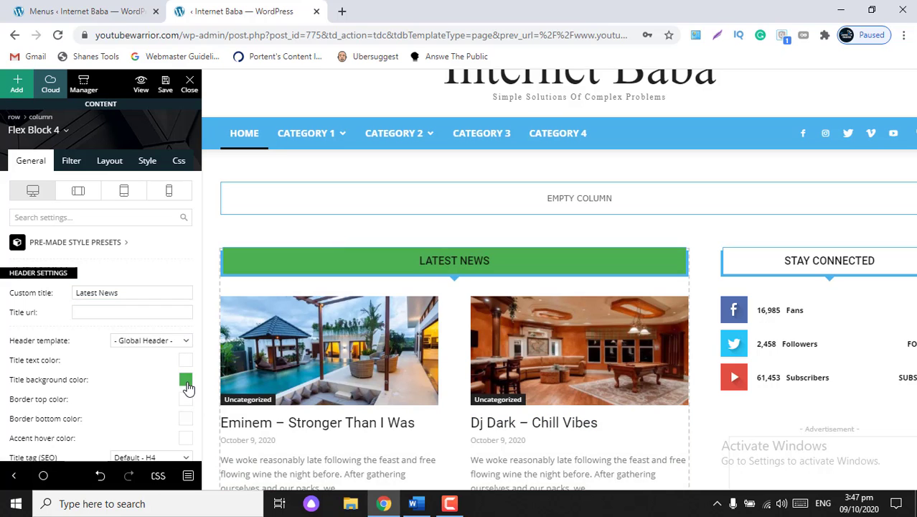
scroll(97, 403, "down", 3)
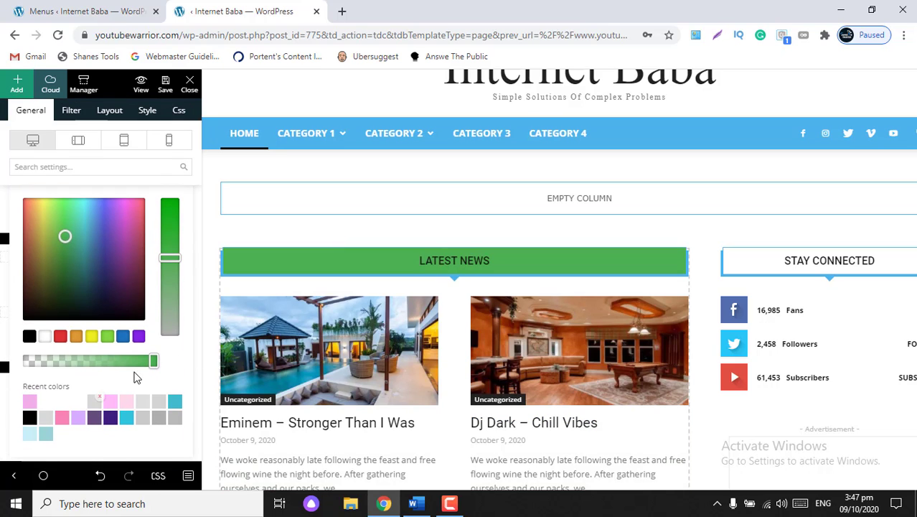
left_click(172, 404)
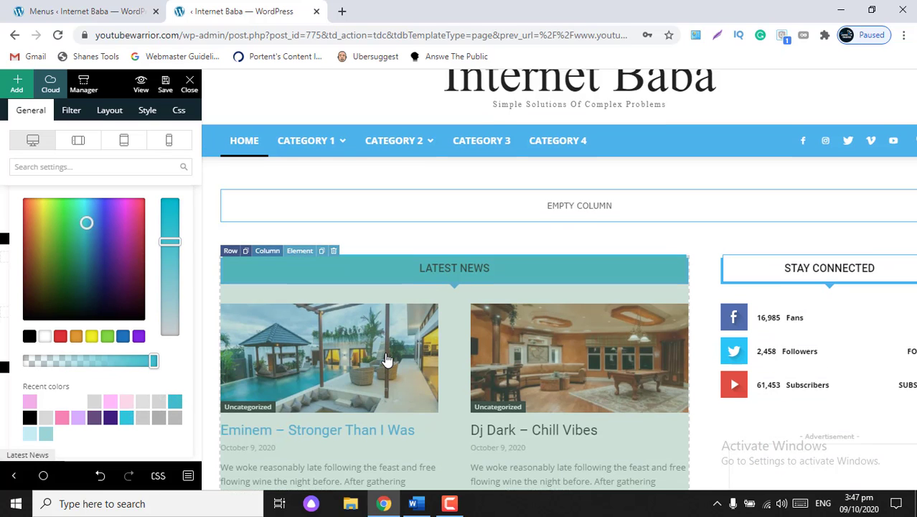
scroll(387, 359, "up", 1)
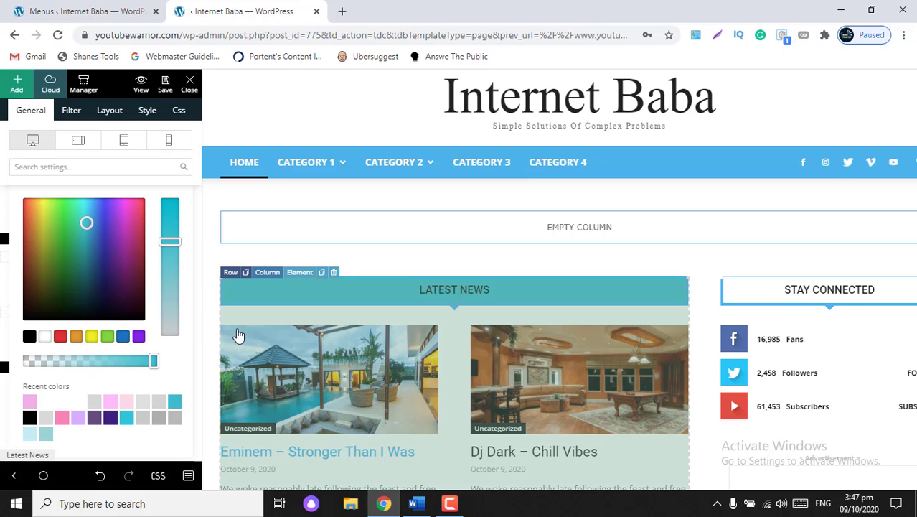
scroll(287, 350, "up", 1)
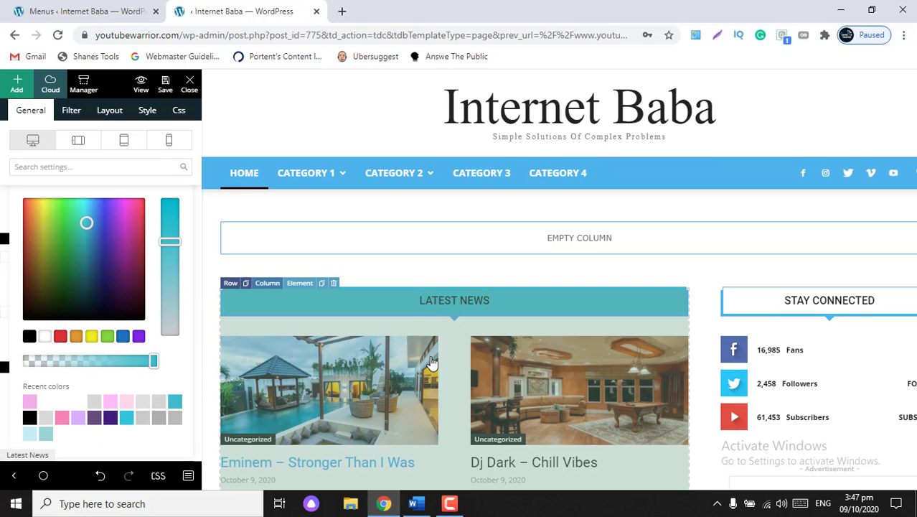
left_click(33, 111)
scroll(116, 279, "up", 3)
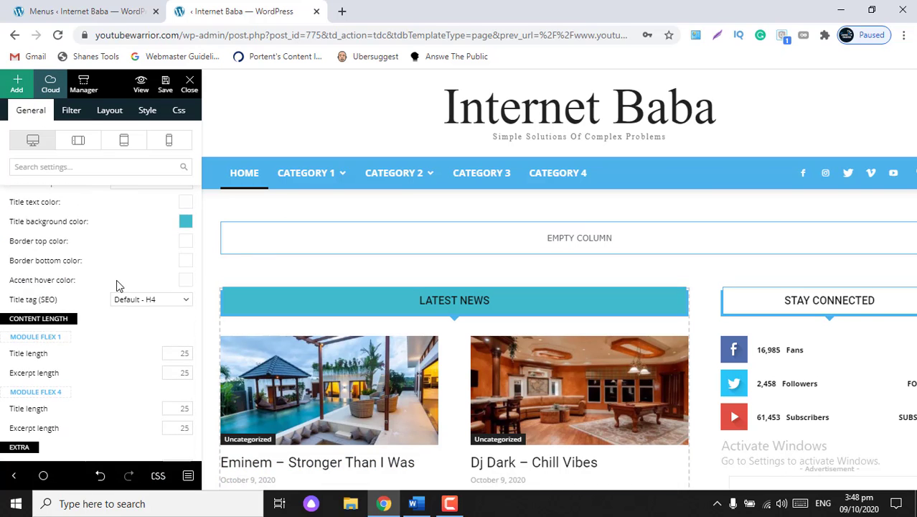
scroll(117, 279, "up", 1)
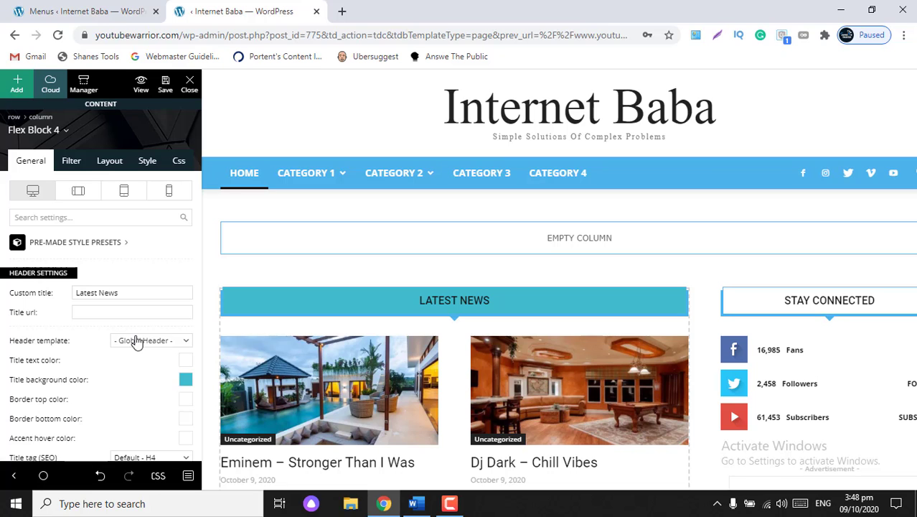
- Set the SEO title tag of the Latest News block to H1
scroll(136, 340, "down", 1)
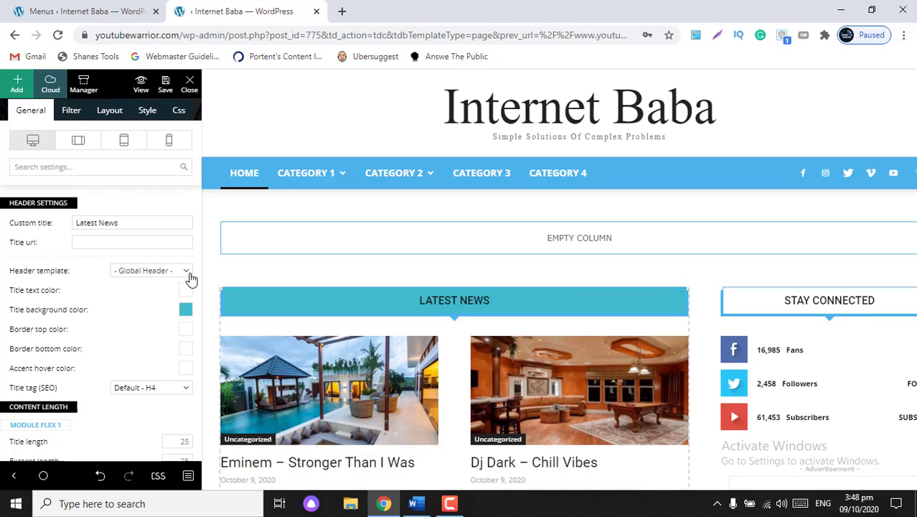
scroll(290, 321, "down", 1)
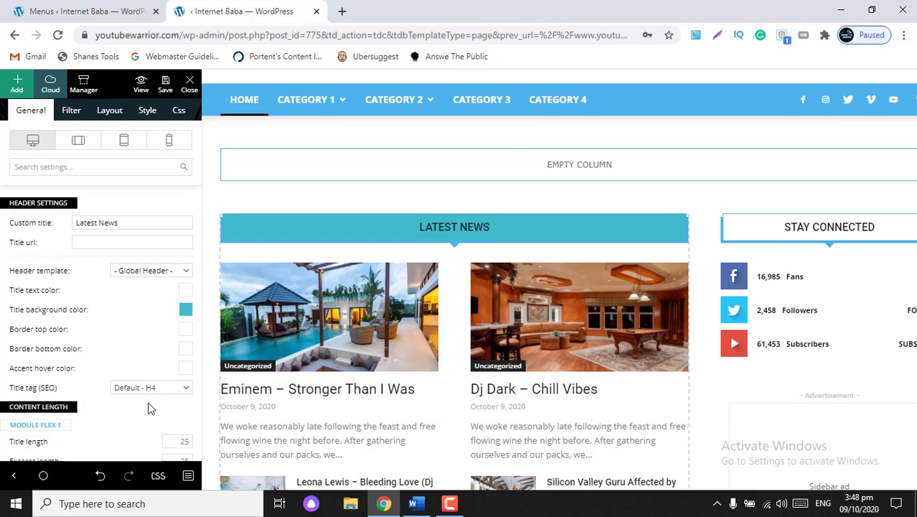
scroll(149, 408, "down", 3)
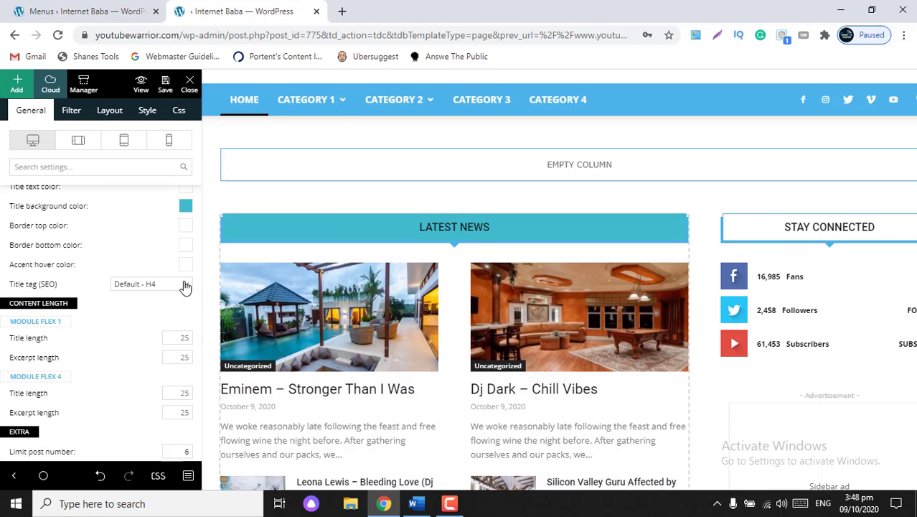
left_click(186, 284)
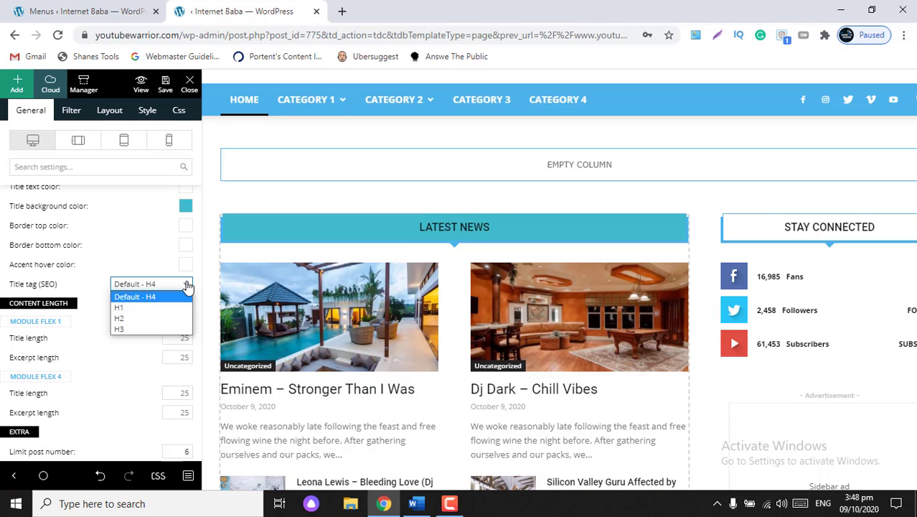
left_click(146, 308)
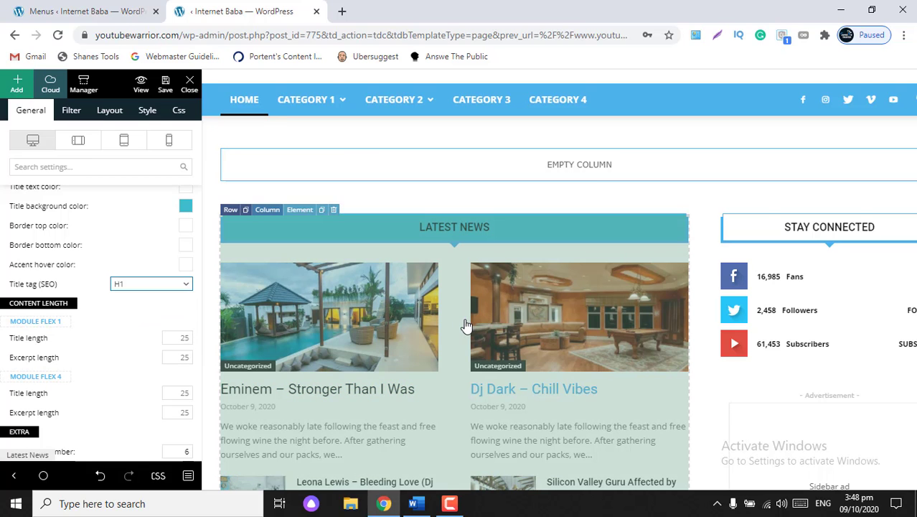
- Review the Latest News block's content length and extra settings alongside its preview on the page
scroll(466, 323, "down", 1)
scroll(183, 388, "down", 1)
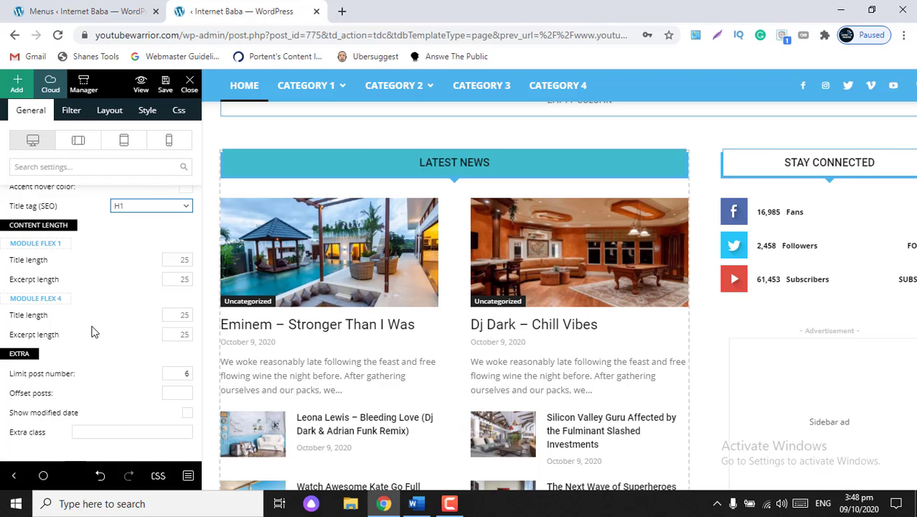
scroll(350, 348, "down", 2)
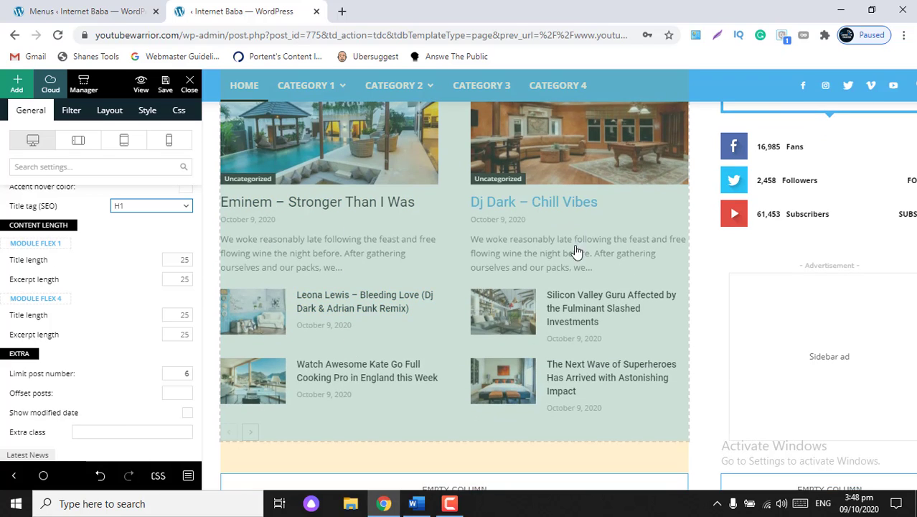
scroll(505, 315, "up", 3)
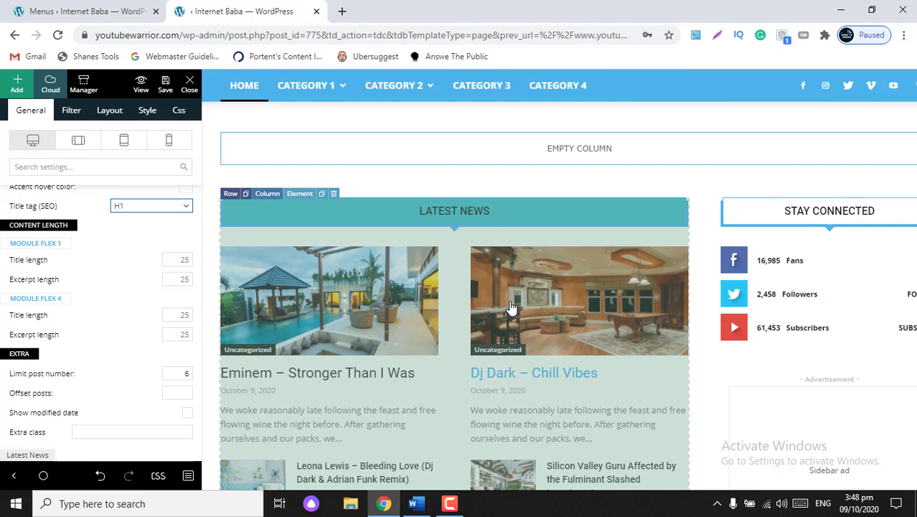
scroll(382, 331, "up", 2)
scroll(67, 237, "up", 4)
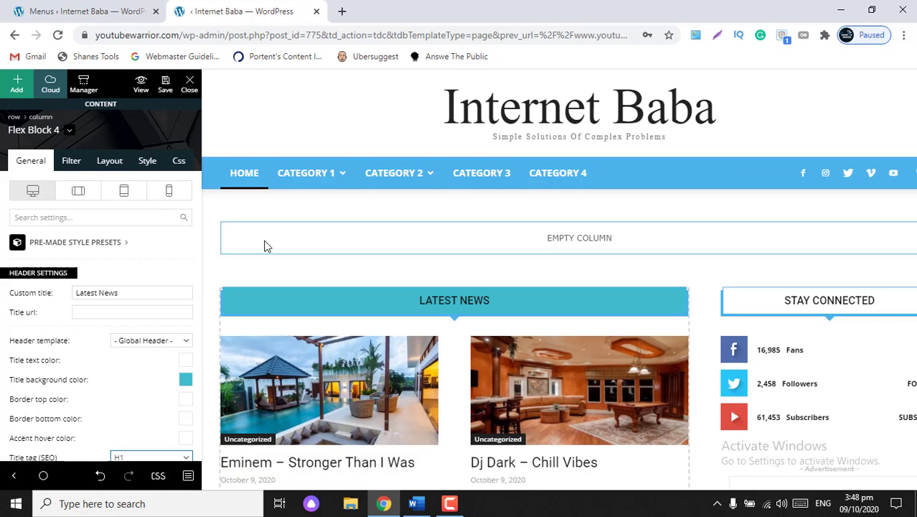
scroll(353, 378, "down", 2)
scroll(338, 401, "down", 1)
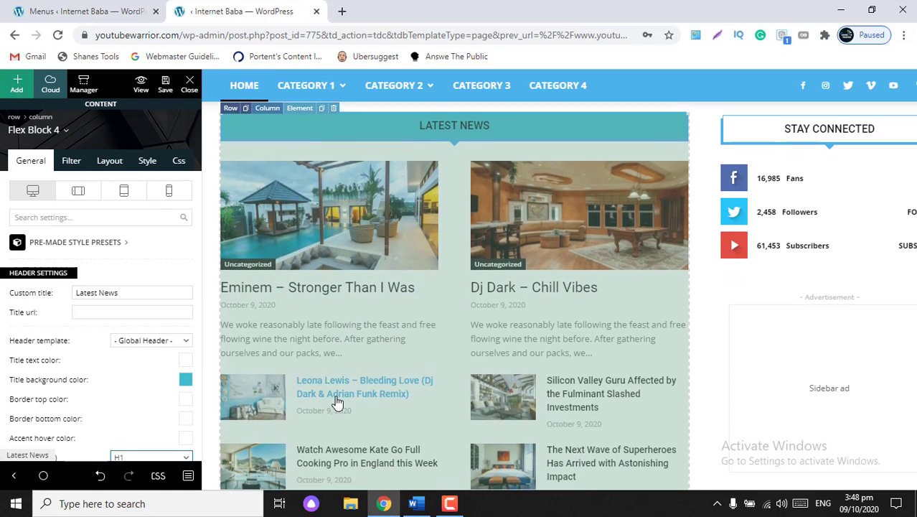
- Change the Latest News block's type from the flex layout to Block 4 and check its preview on the page
scroll(423, 364, "up", 2)
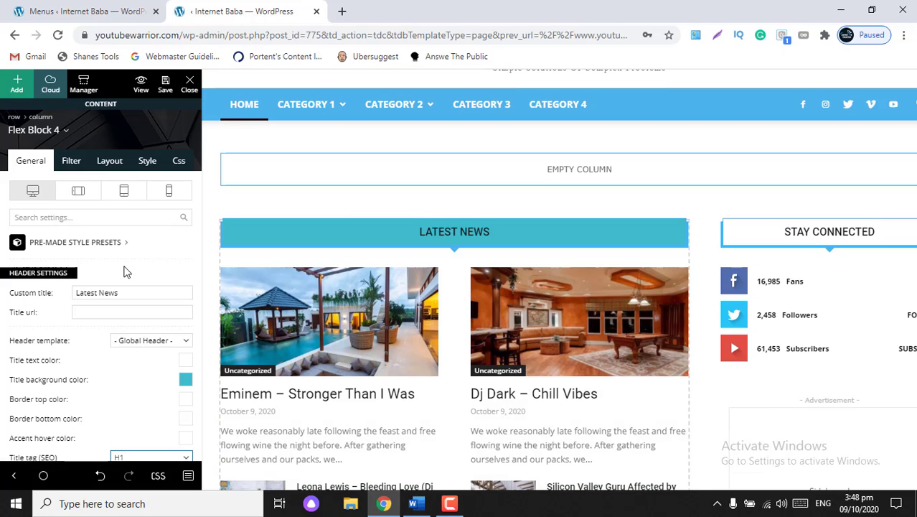
left_click(71, 131)
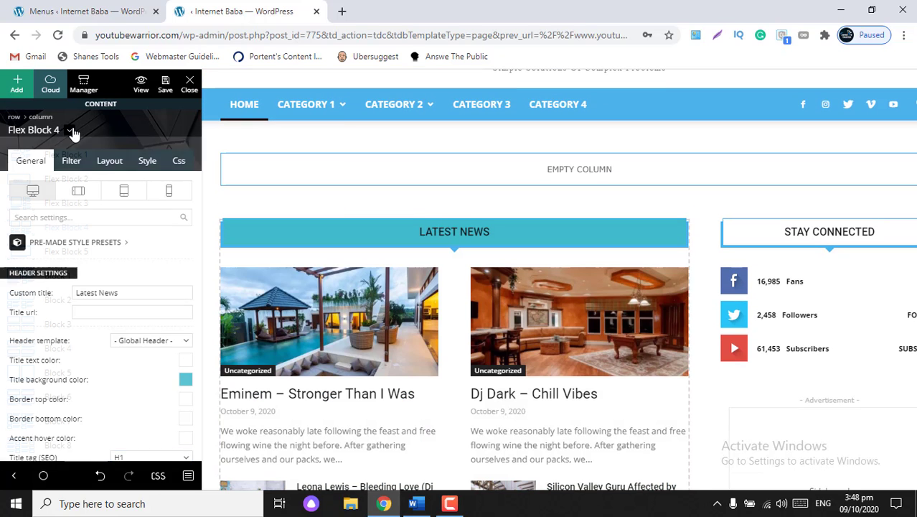
scroll(64, 297, "down", 1)
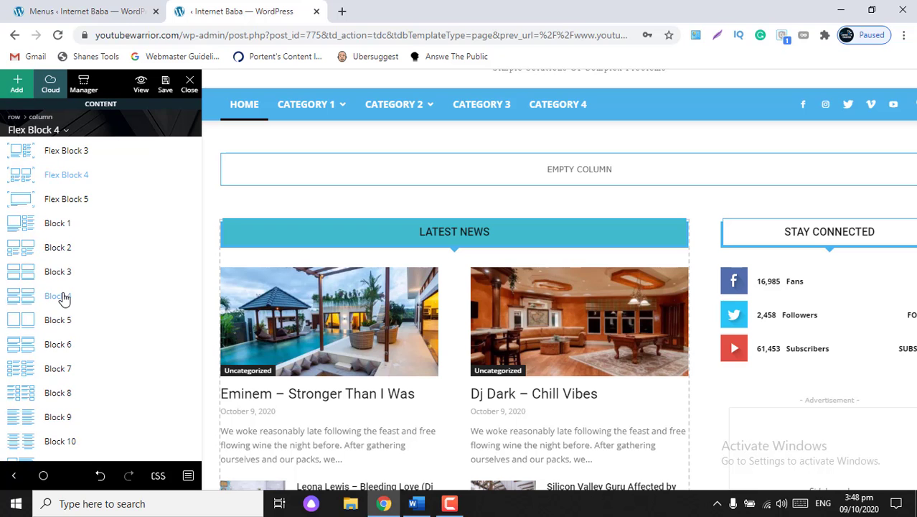
left_click(63, 297)
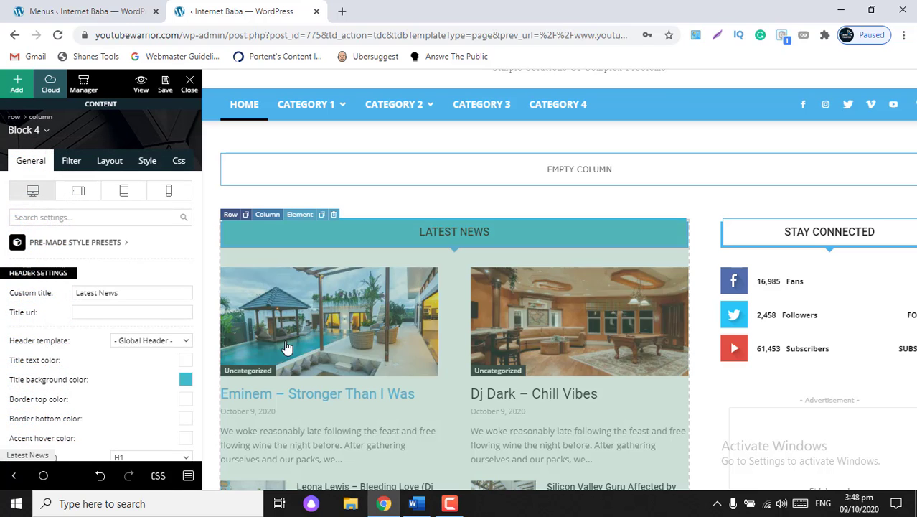
scroll(385, 348, "down", 3)
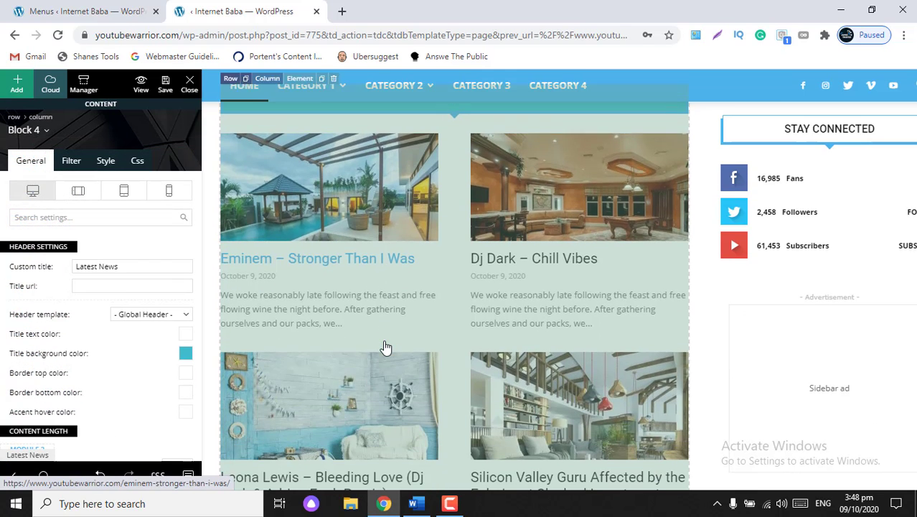
scroll(385, 347, "down", 1)
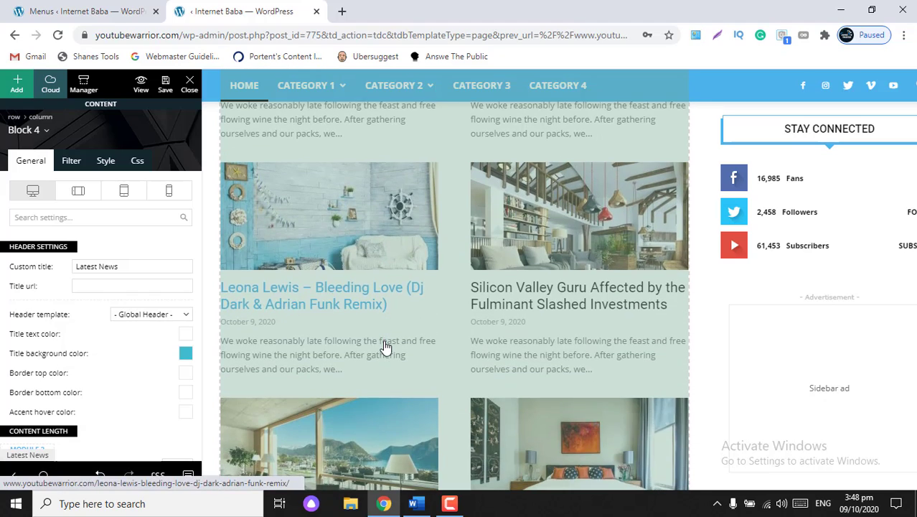
scroll(386, 348, "down", 3)
scroll(385, 347, "up", 3)
scroll(385, 347, "up", 3)
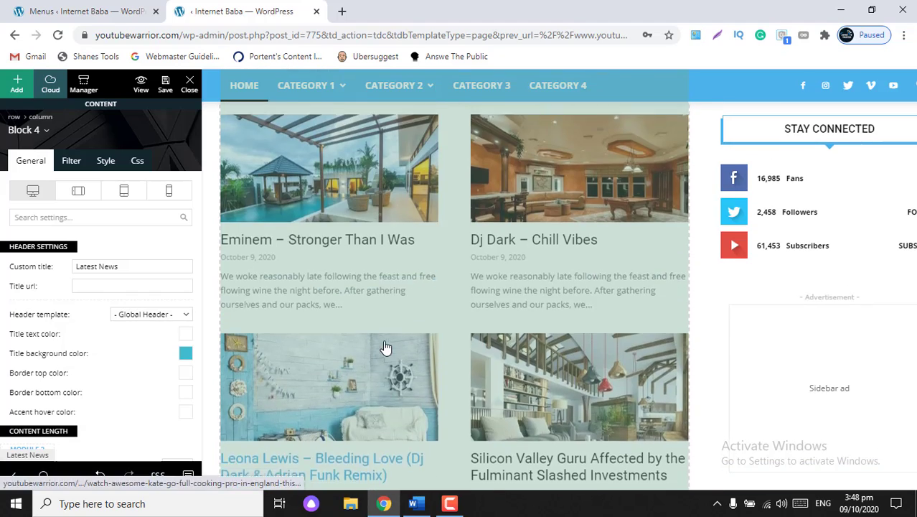
- Change the Latest News block's type to Block 16
left_click(46, 130)
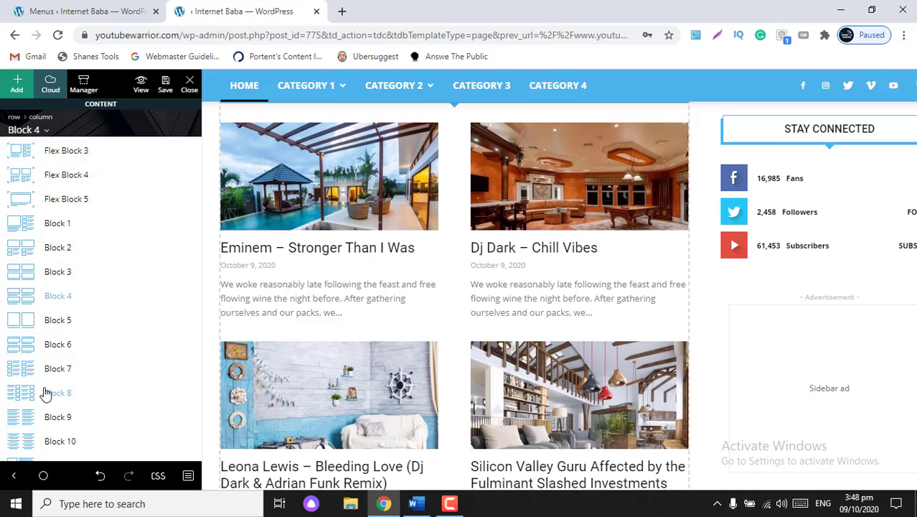
scroll(46, 392, "down", 3)
scroll(45, 393, "down", 2)
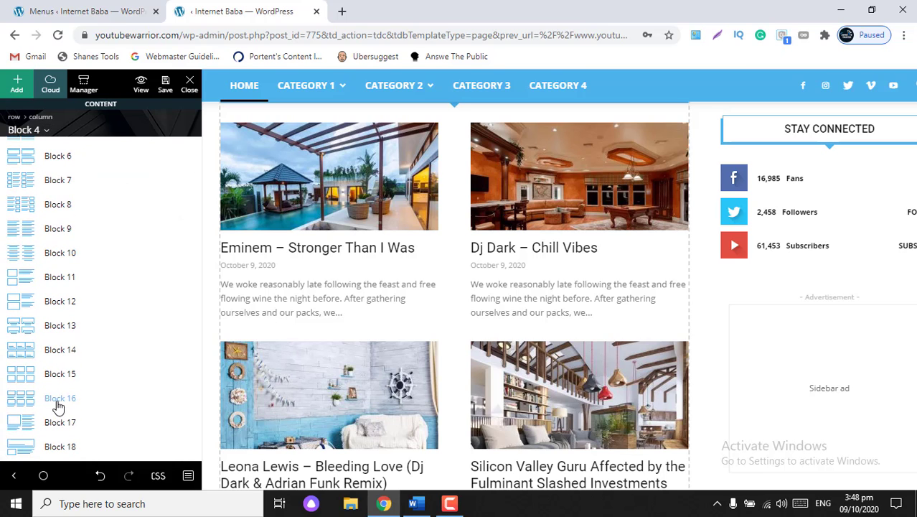
left_click(58, 399)
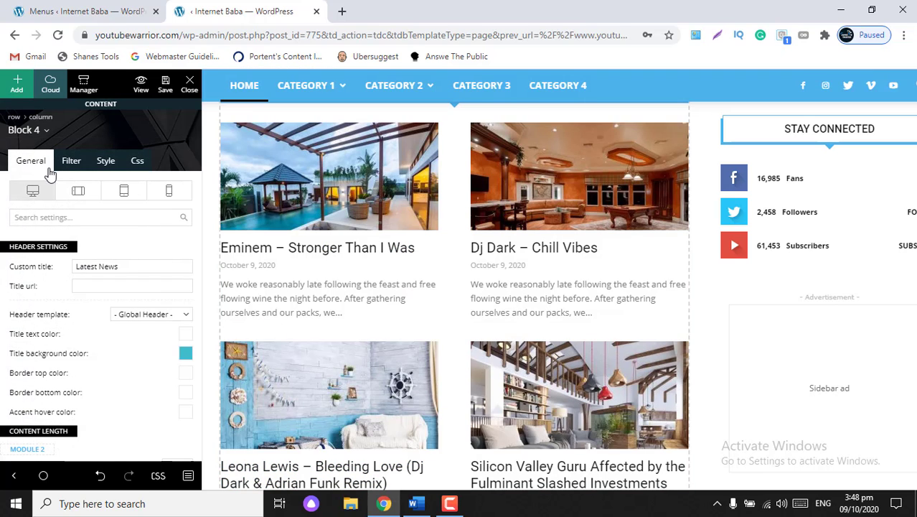
left_click(49, 131)
scroll(78, 374, "down", 2)
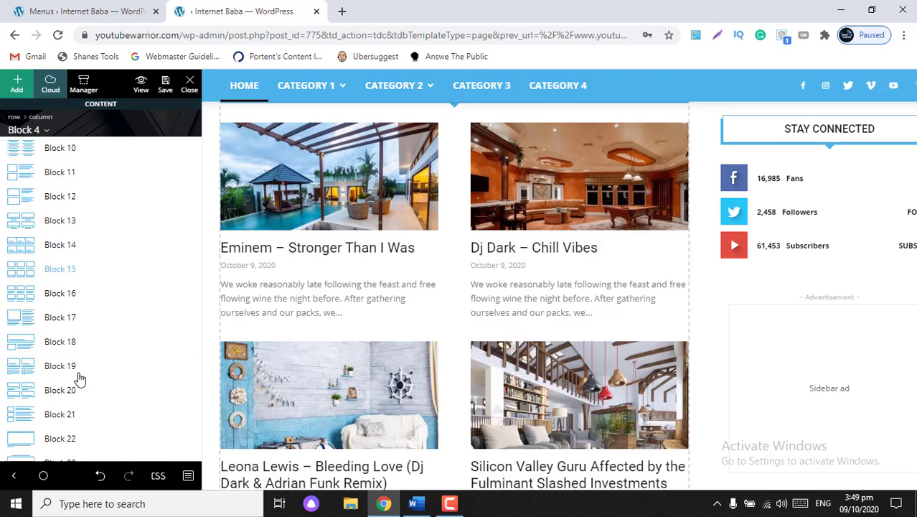
left_click(66, 289)
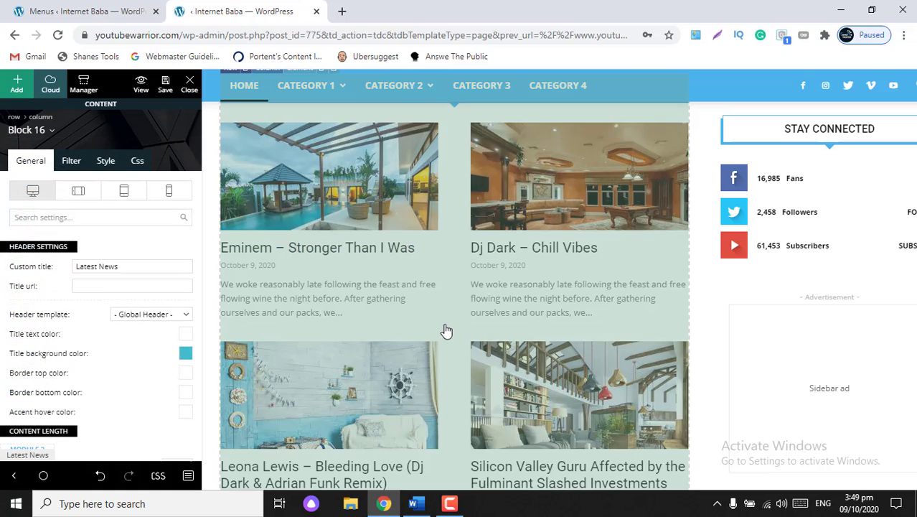
scroll(445, 330, "up", 3)
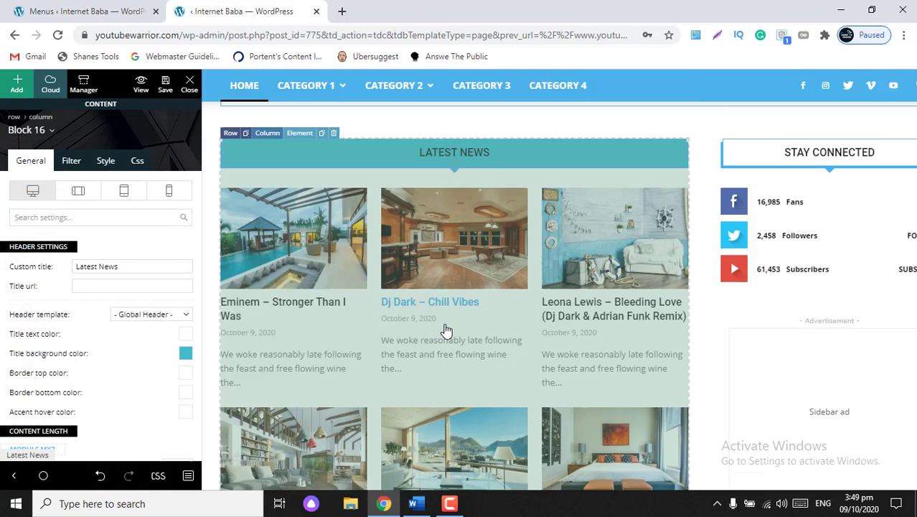
- Review the Block 16 layout of the Latest News section on the page together with its content length and extra settings
scroll(446, 330, "down", 2)
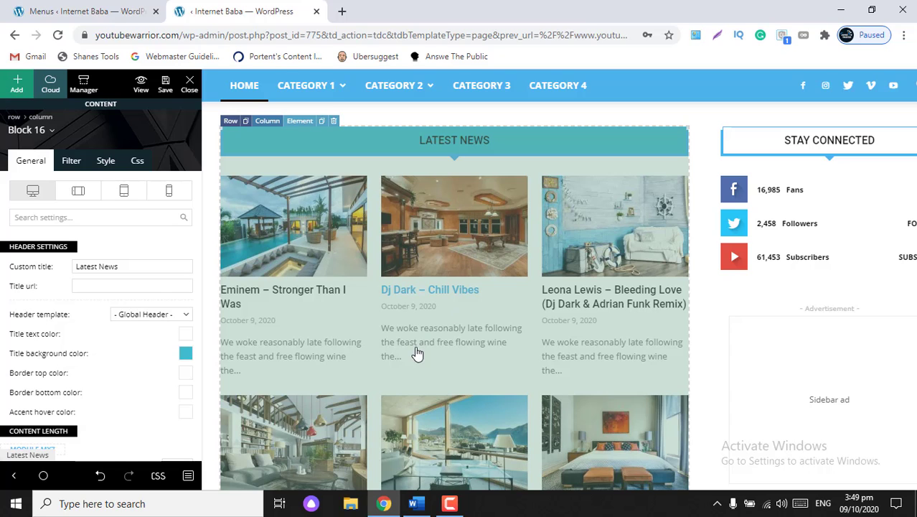
scroll(417, 354, "down", 1)
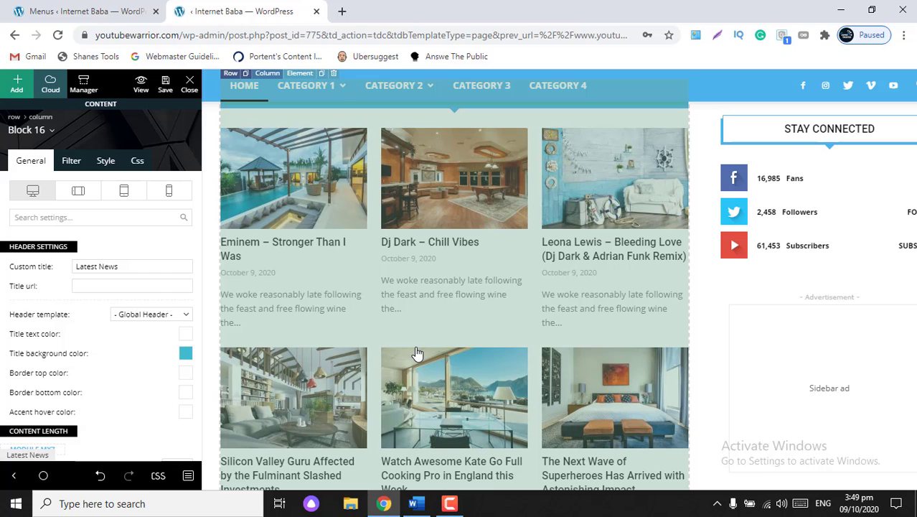
scroll(417, 355, "down", 2)
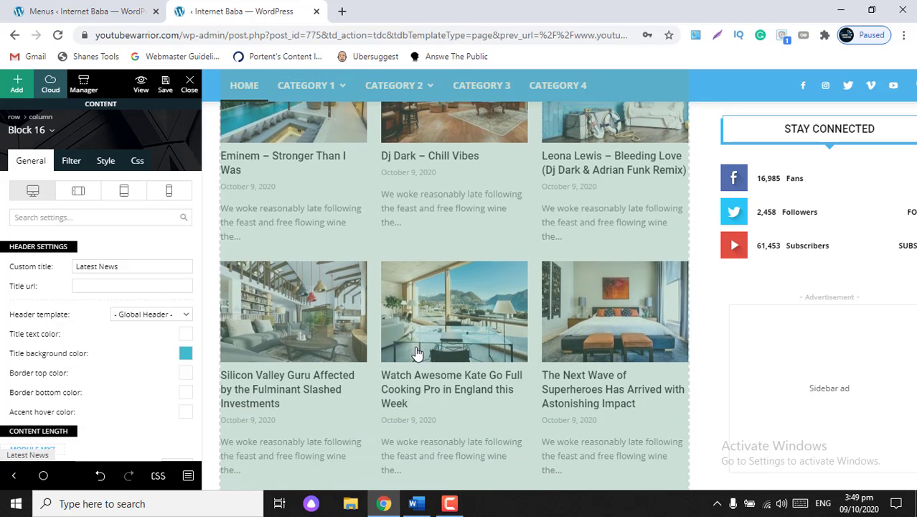
scroll(102, 379, "down", 3)
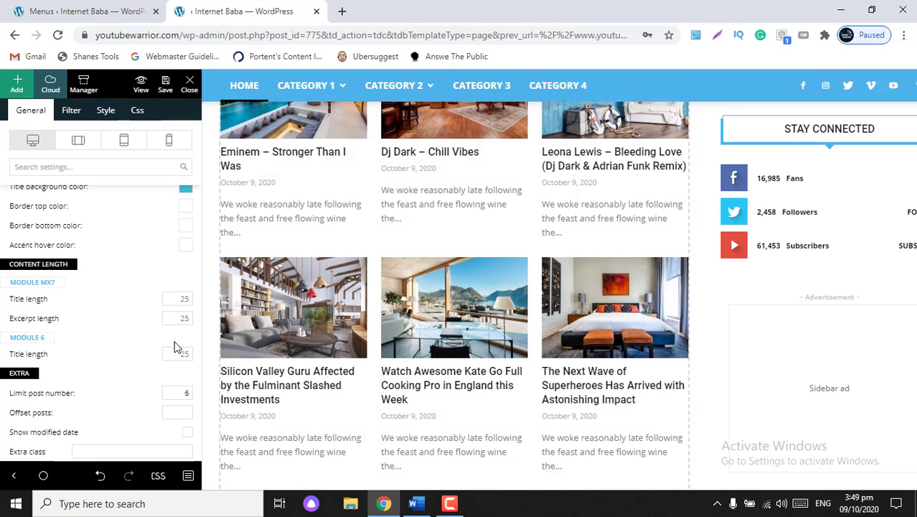
scroll(353, 358, "down", 5)
scroll(352, 358, "up", 5)
scroll(352, 358, "up", 4)
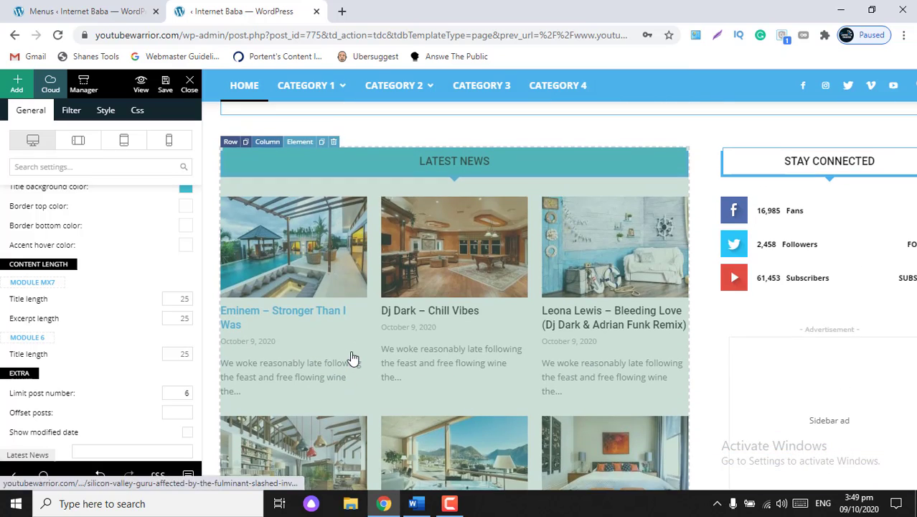
scroll(353, 358, "down", 3)
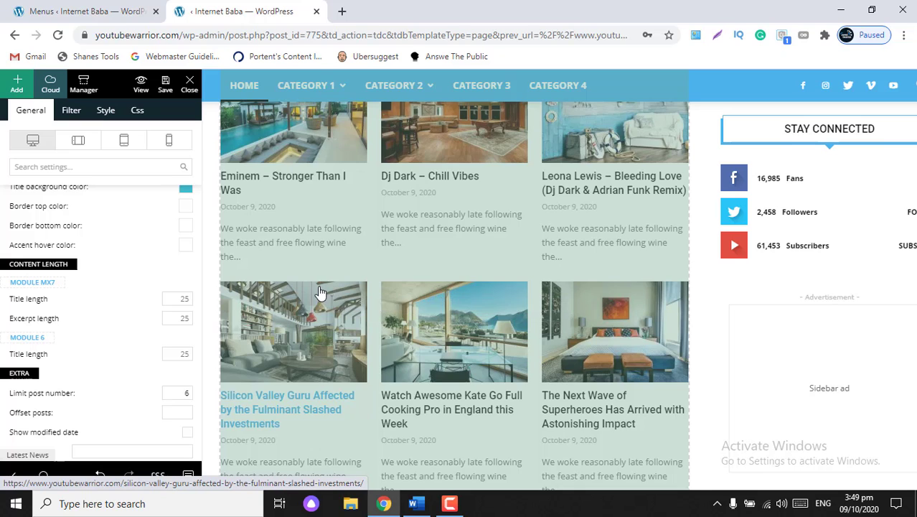
scroll(321, 293, "down", 1)
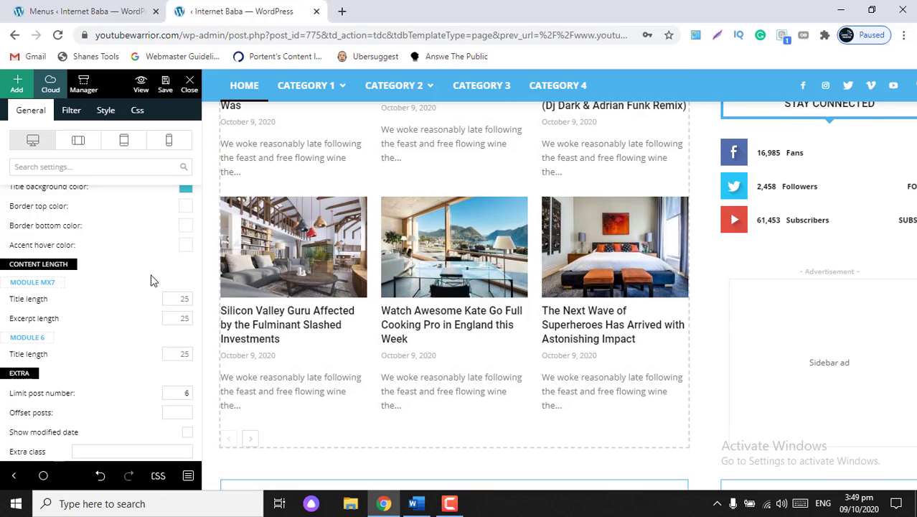
left_click_drag(152, 280, 385, 287)
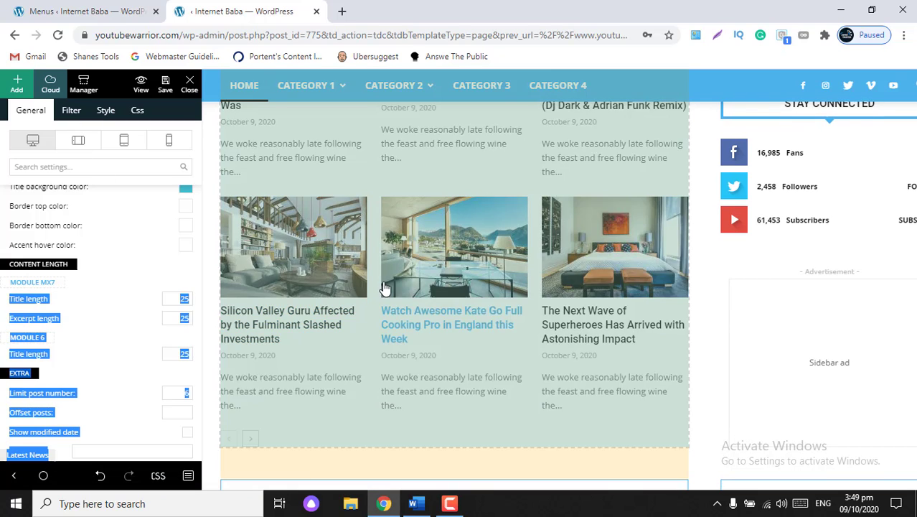
scroll(386, 289, "up", 3)
scroll(385, 288, "up", 1)
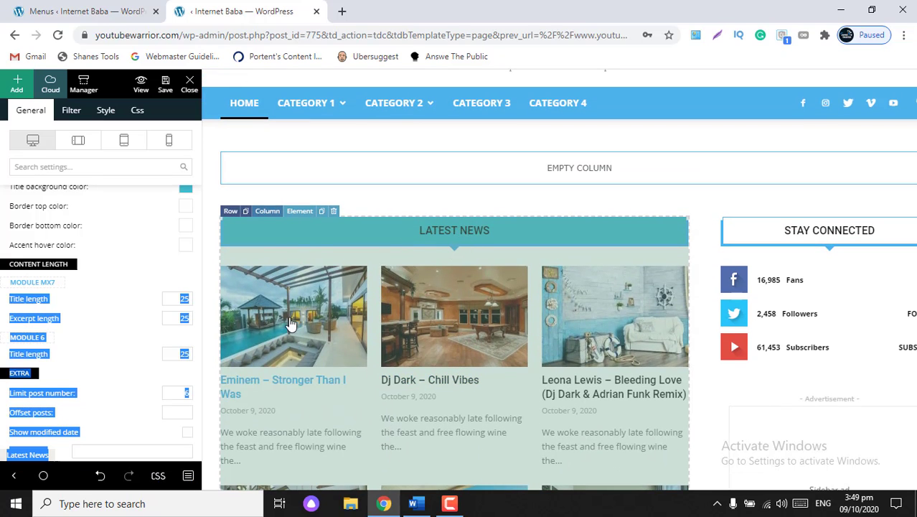
scroll(314, 354, "down", 1)
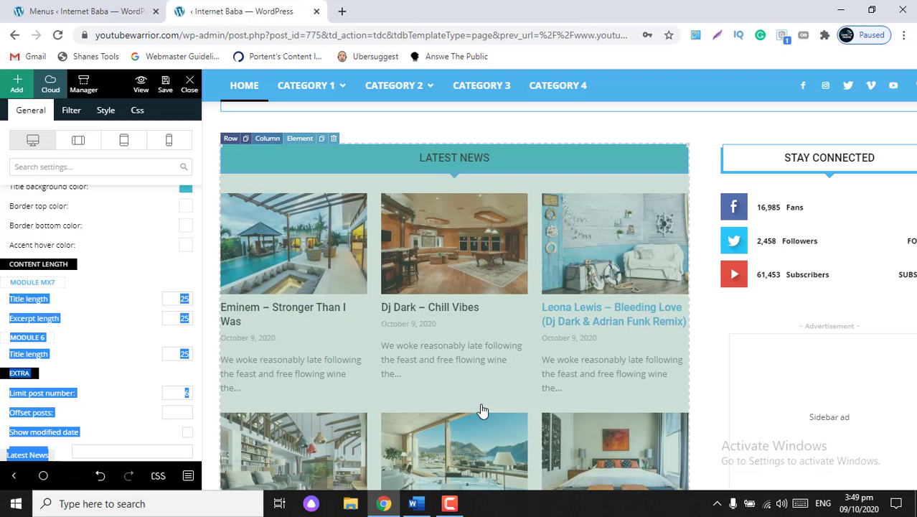
left_click(415, 340)
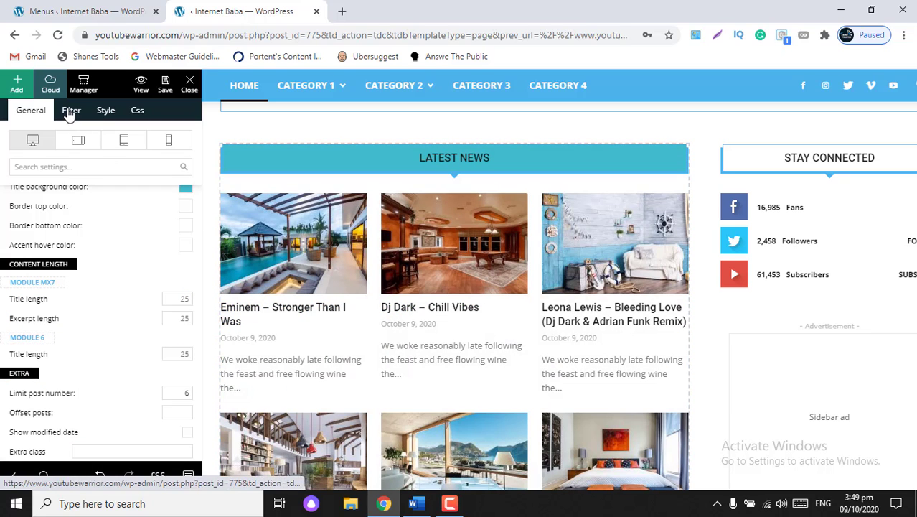
- Examine the category filter options for the Latest News block, leaving the filter on All categories
left_click(70, 113)
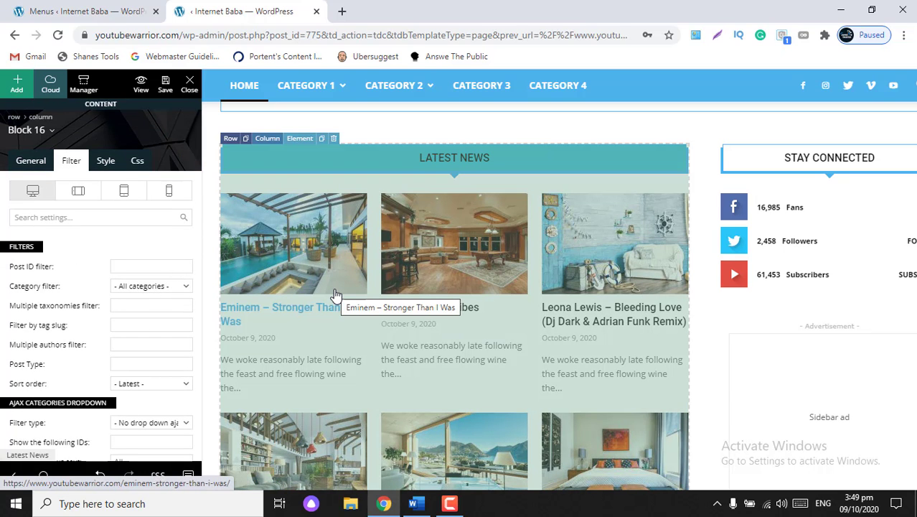
left_click(185, 287)
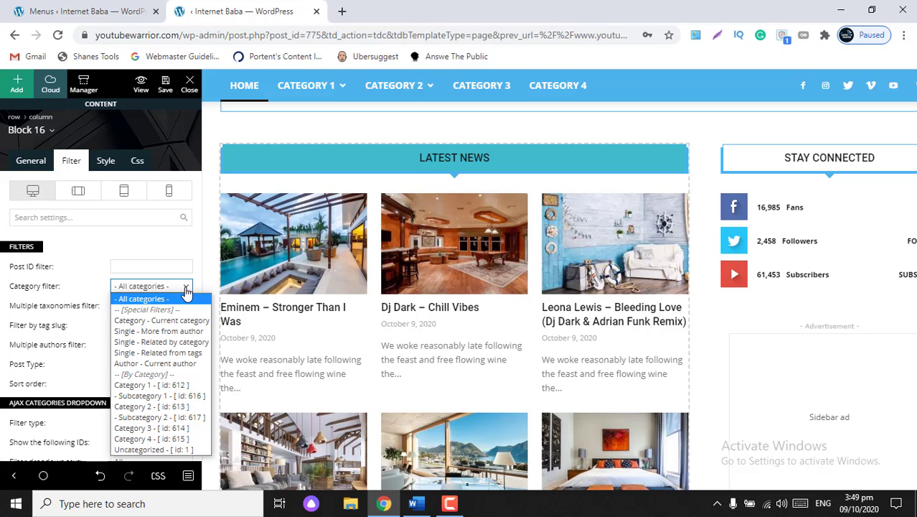
left_click(325, 278)
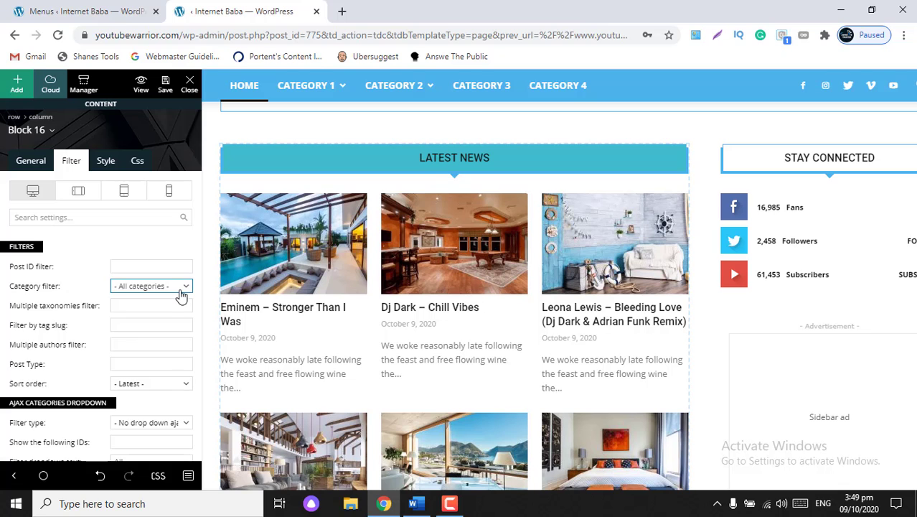
left_click(180, 293)
left_click(180, 293)
scroll(162, 389, "down", 1)
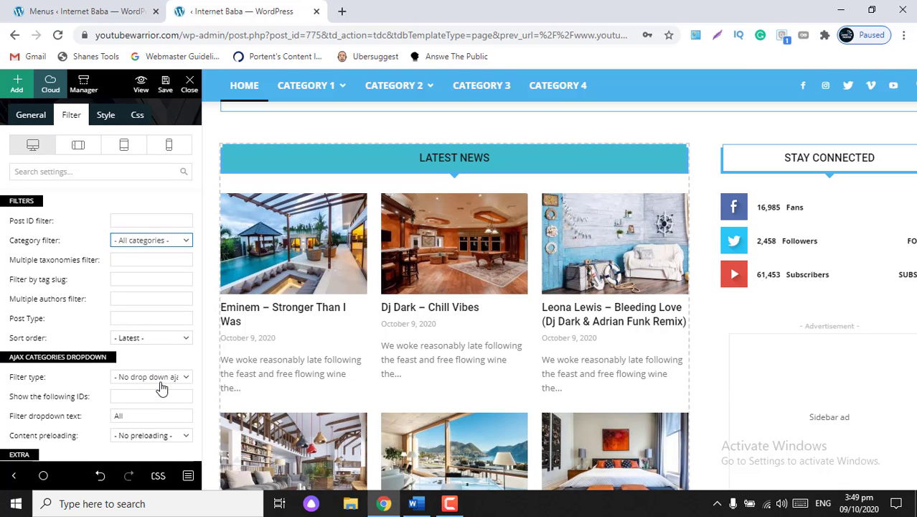
- Select Latest as the sort order of the Latest News block and check its posts on the page
left_click(183, 343)
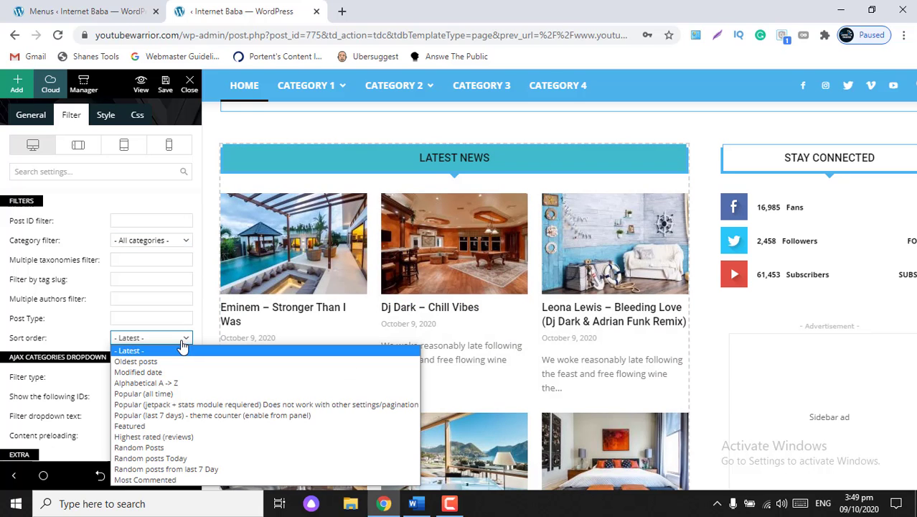
left_click(183, 350)
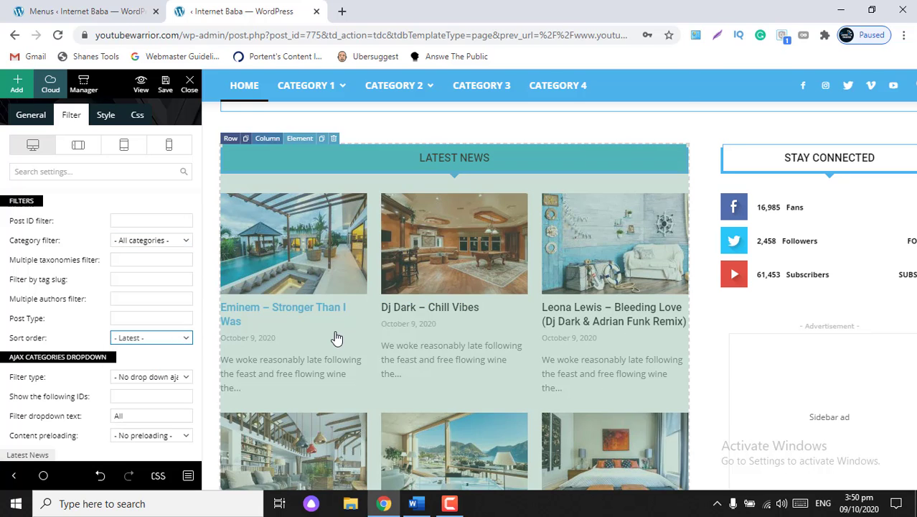
scroll(336, 330, "down", 3)
scroll(335, 337, "down", 2)
scroll(335, 337, "up", 8)
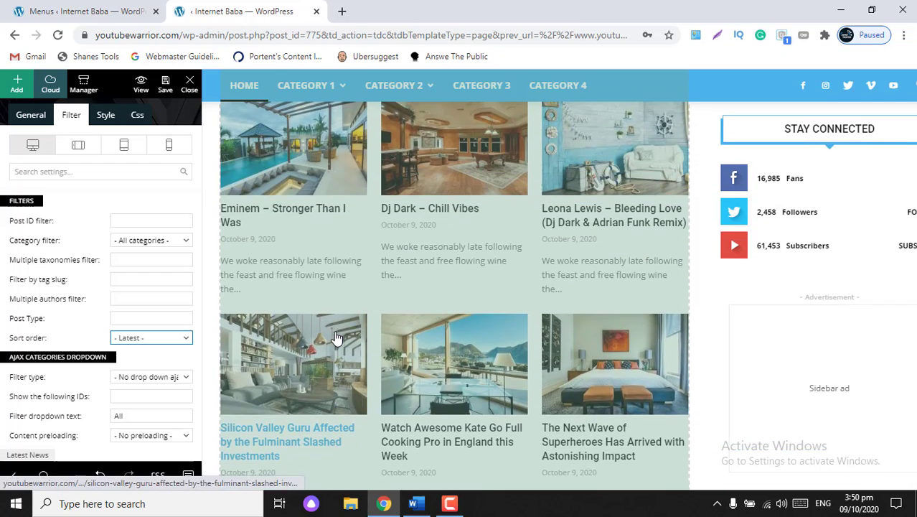
- Look through the Latest News block's style and CSS settings, and return to its general settings
left_click(105, 116)
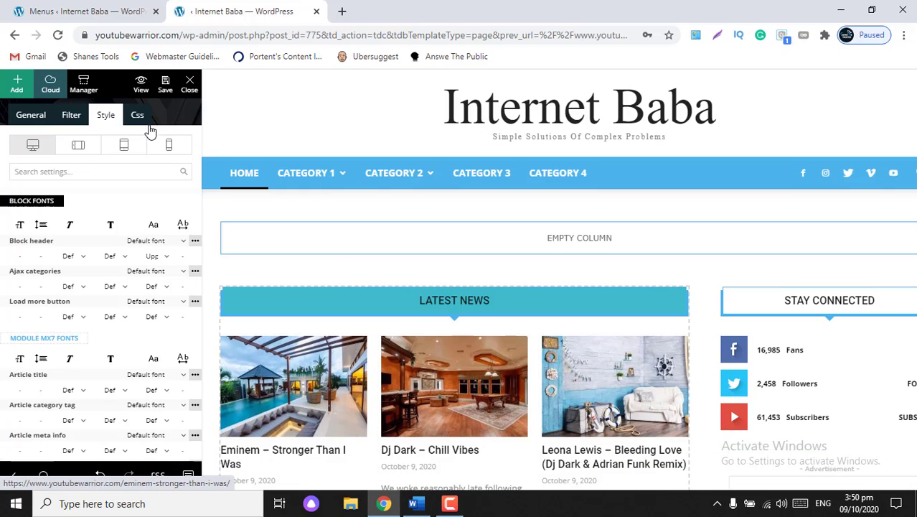
left_click(139, 117)
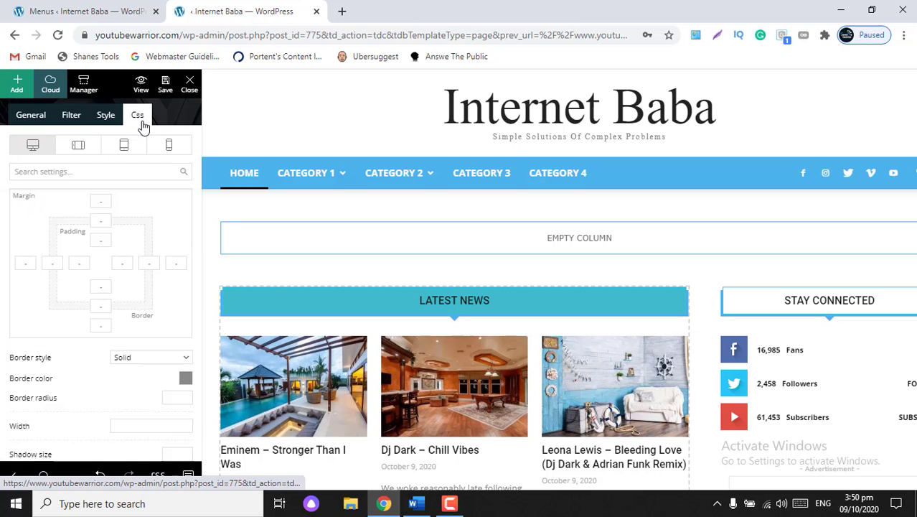
left_click(31, 116)
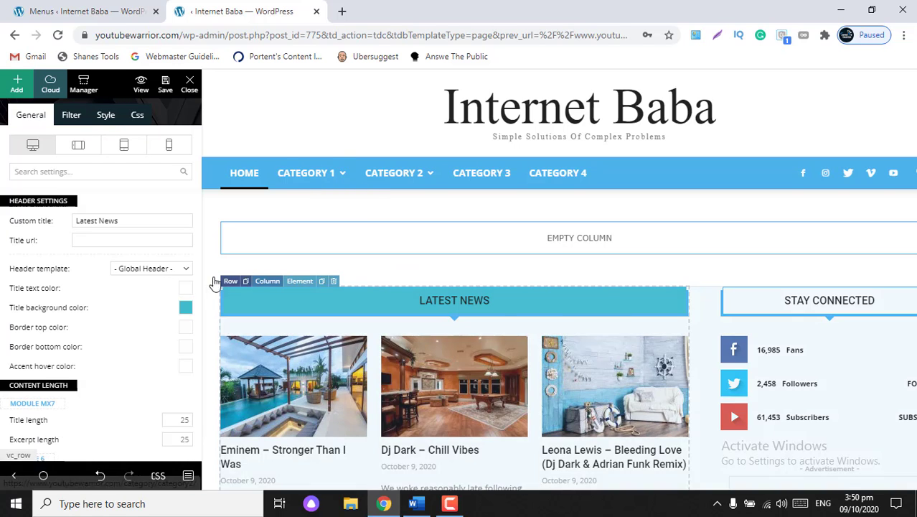
scroll(430, 301, "down", 2)
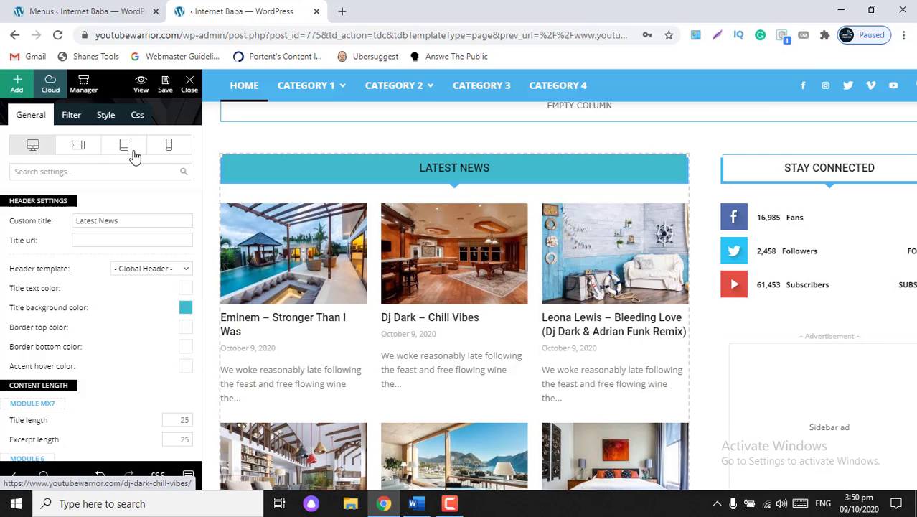
- Switch the responsive preview to tablet landscape and review the Latest News block down to its pagination
left_click(80, 146)
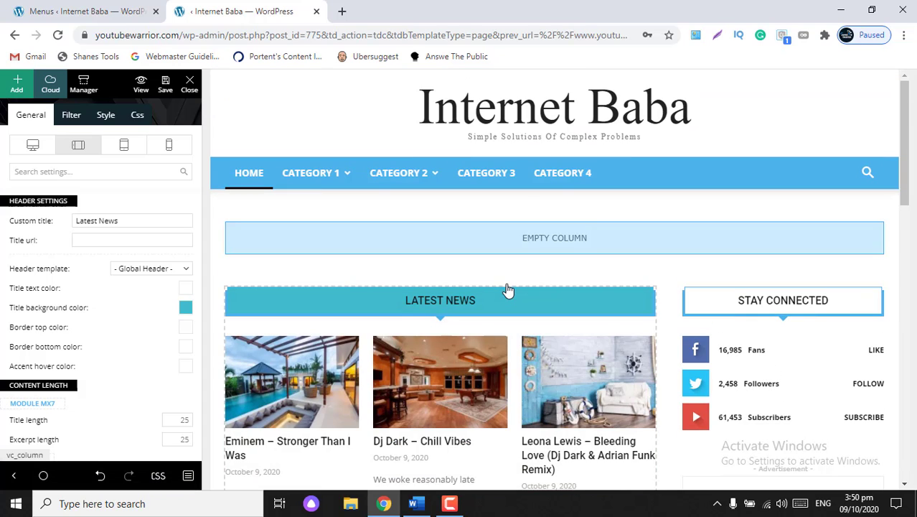
scroll(507, 290, "down", 1)
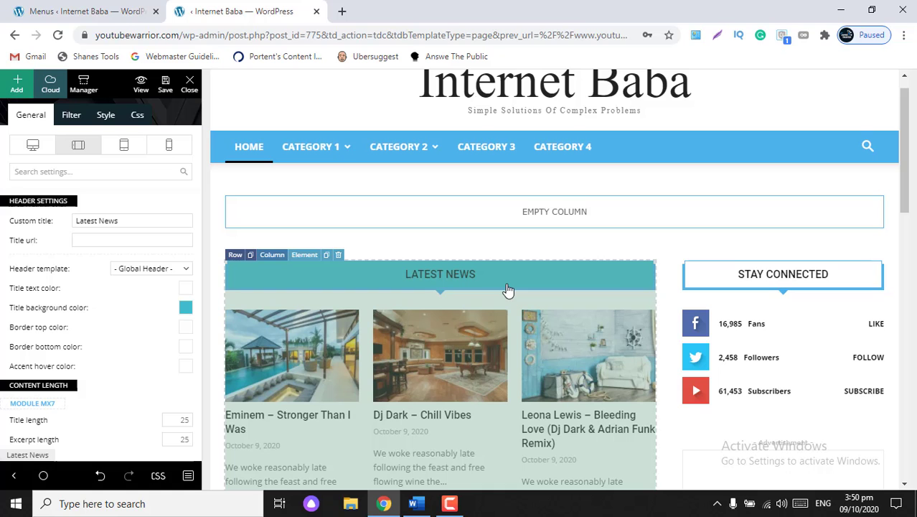
scroll(507, 290, "down", 2)
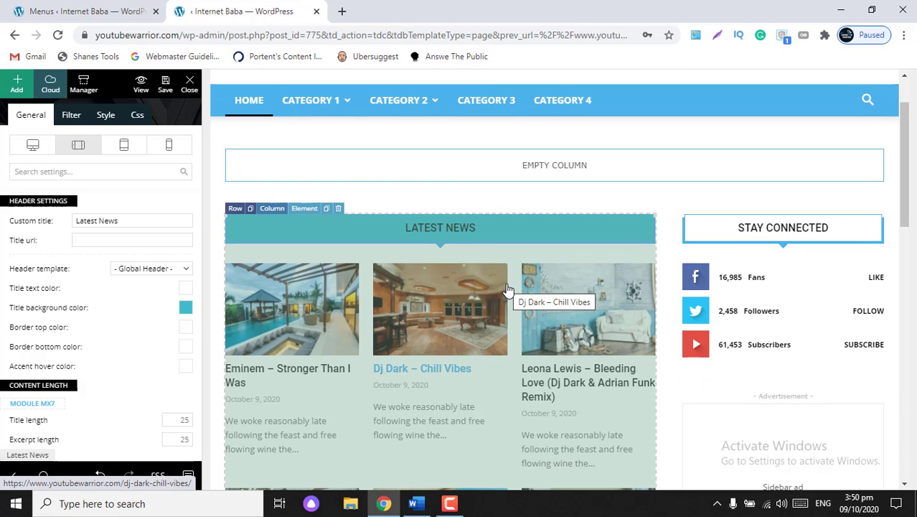
scroll(396, 344, "down", 5)
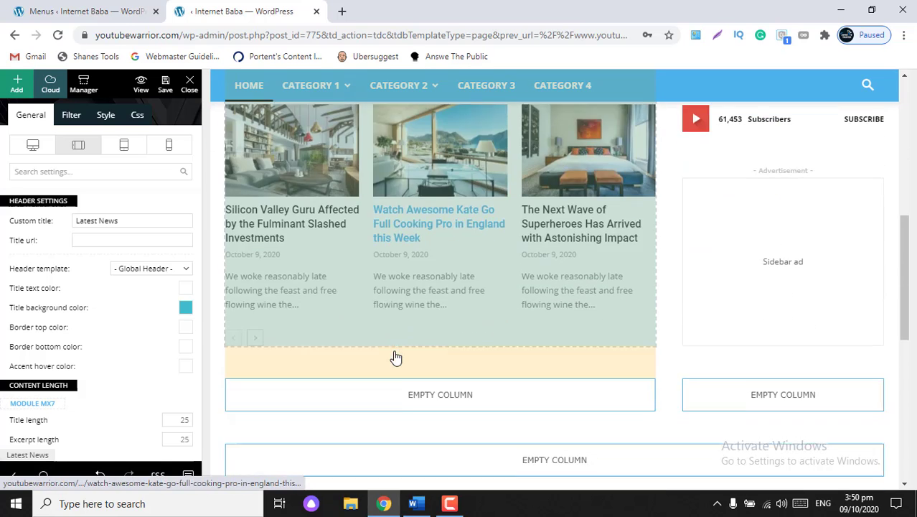
scroll(371, 275, "up", 4)
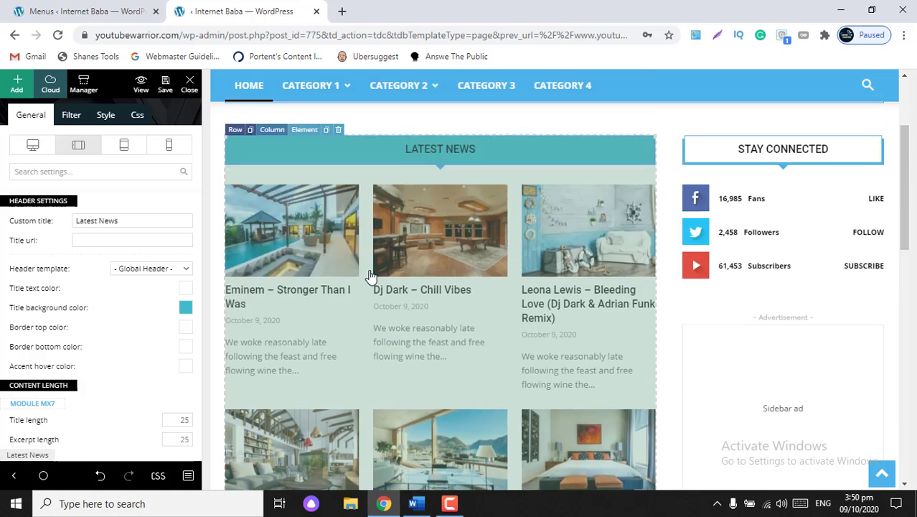
scroll(371, 275, "up", 2)
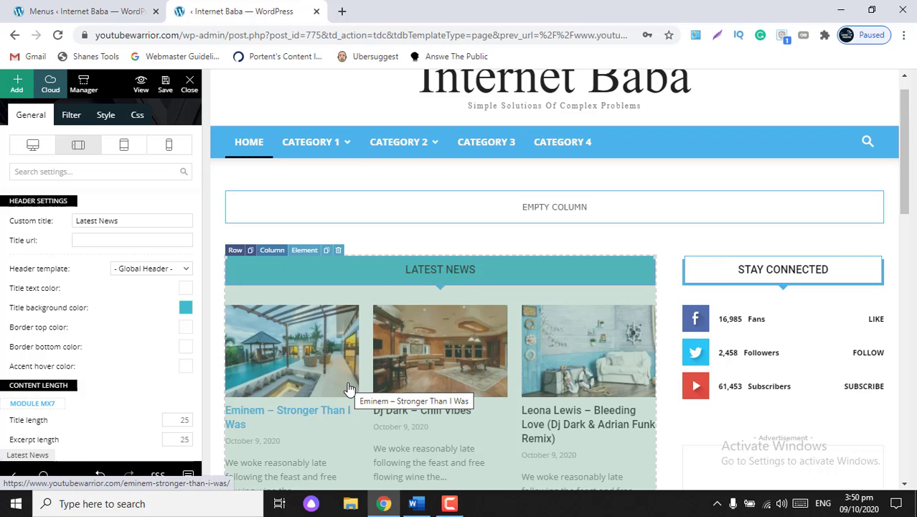
- Duplicate the Latest News block and check the copy beneath the original
left_click(327, 252)
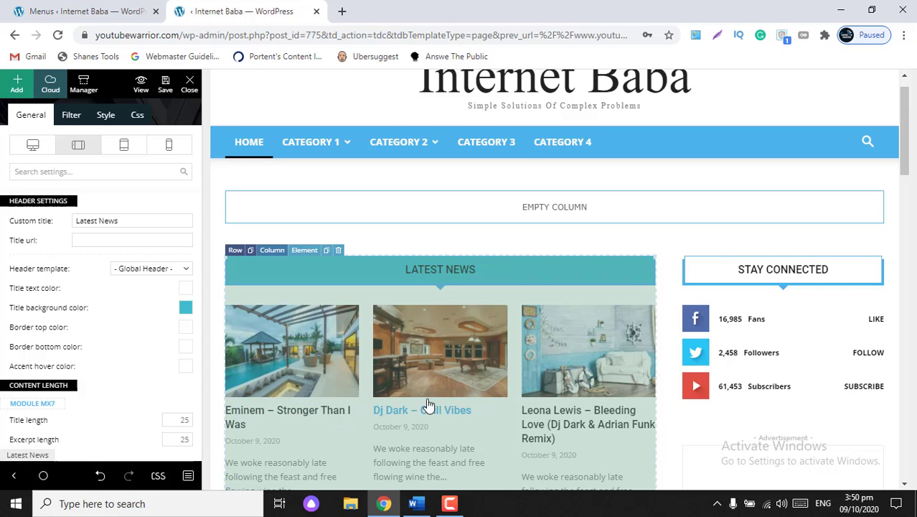
scroll(428, 409, "down", 5)
scroll(430, 407, "down", 2)
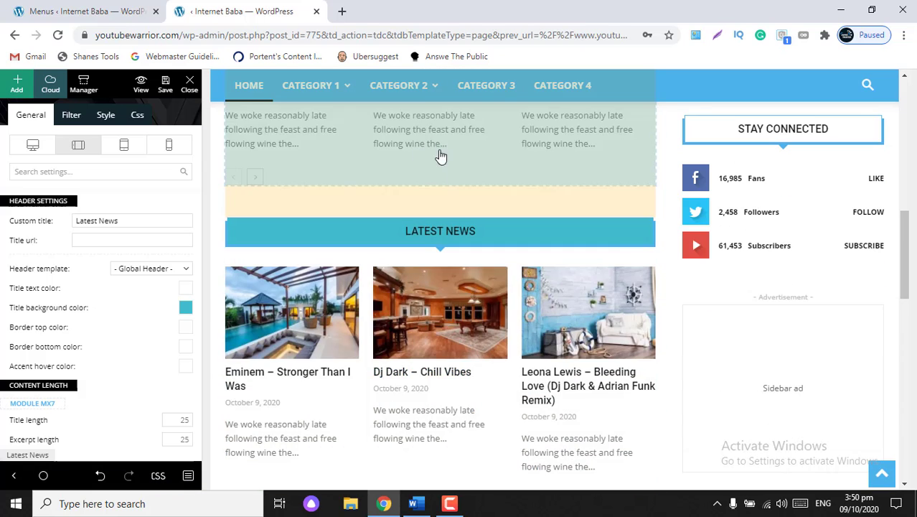
scroll(426, 343, "up", 1)
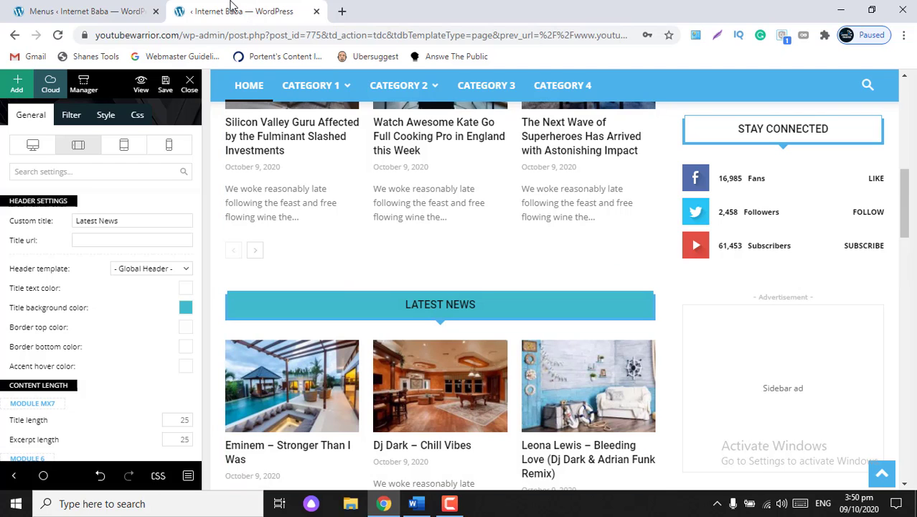
- Open the live site in a separate browser tab placed last, and return the original tab to the Menus page
left_click(147, 6)
left_click(226, 7)
left_click(65, 9)
mouse_move(53, 85)
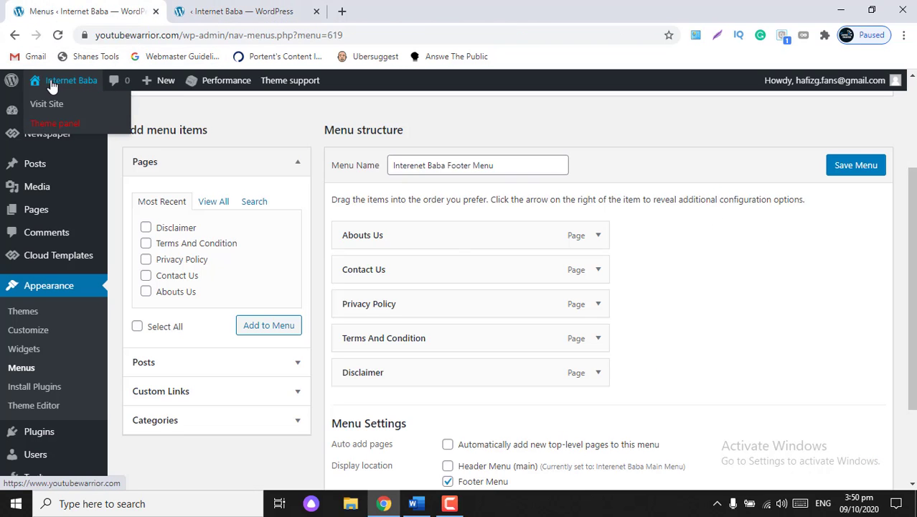
left_click(46, 105)
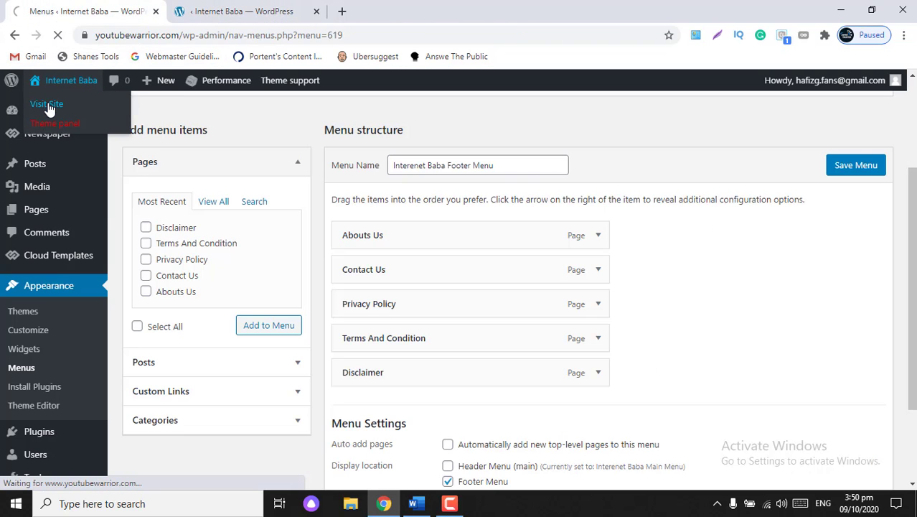
right_click(47, 108)
left_click(76, 114)
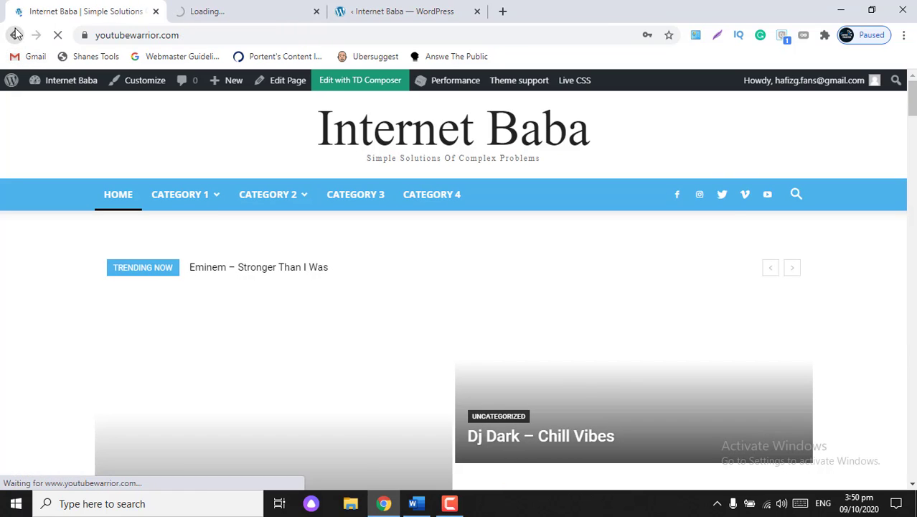
left_click(16, 35)
left_click_drag(219, 4, 367, 4)
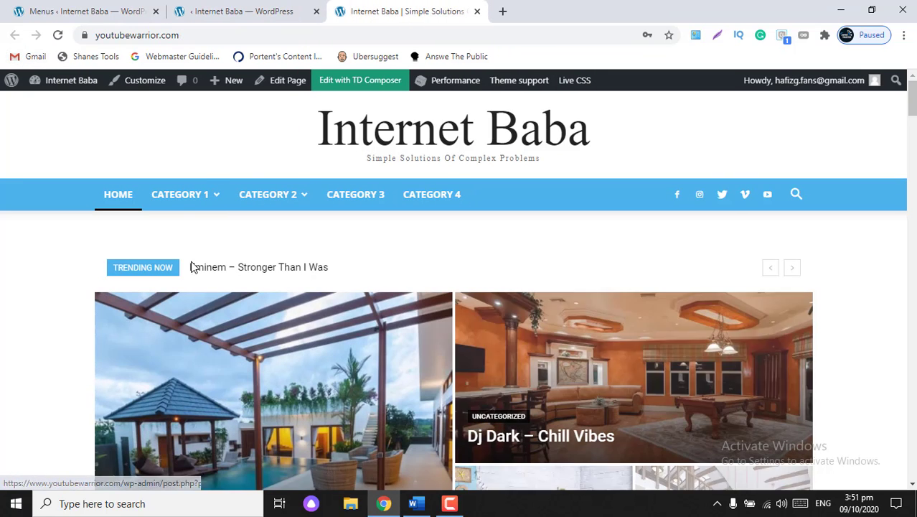
- Return to the page composer and add further copies of the Latest News block below the existing ones
left_click(217, 11)
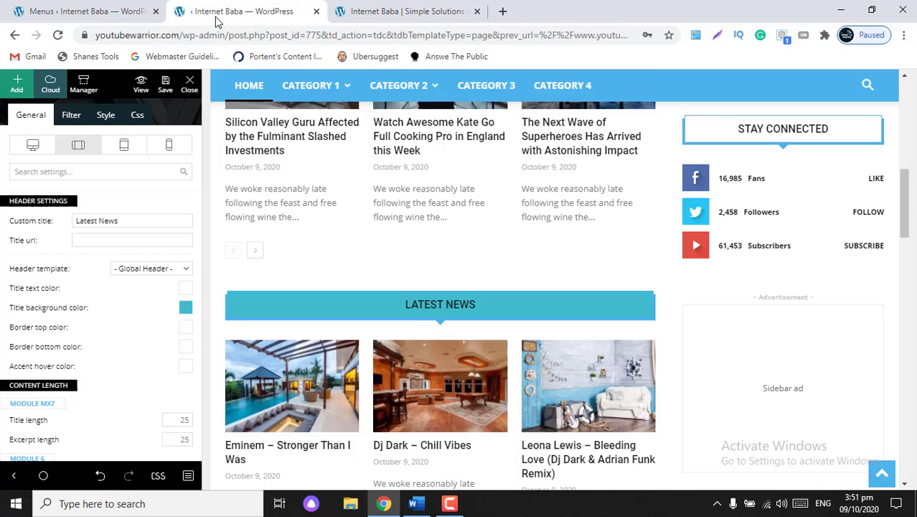
scroll(295, 326, "up", 8)
scroll(295, 325, "down", 2)
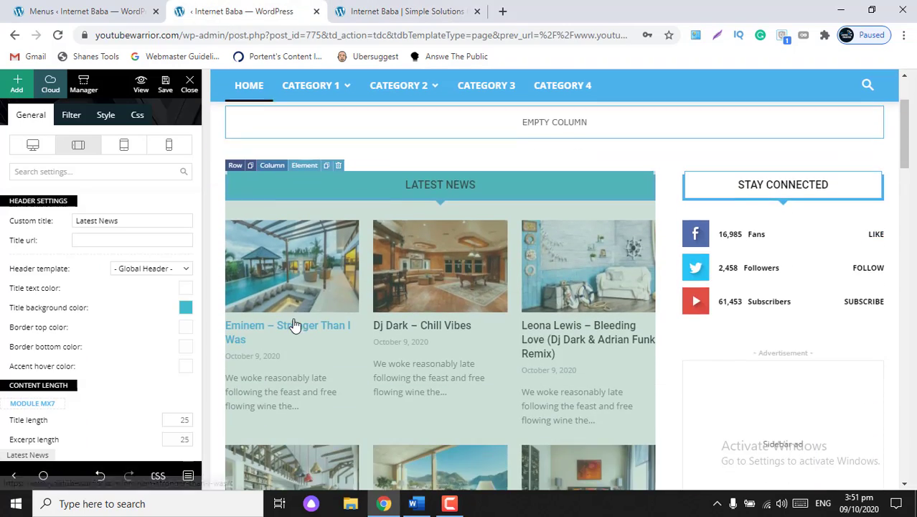
scroll(295, 327, "up", 4)
scroll(295, 327, "down", 3)
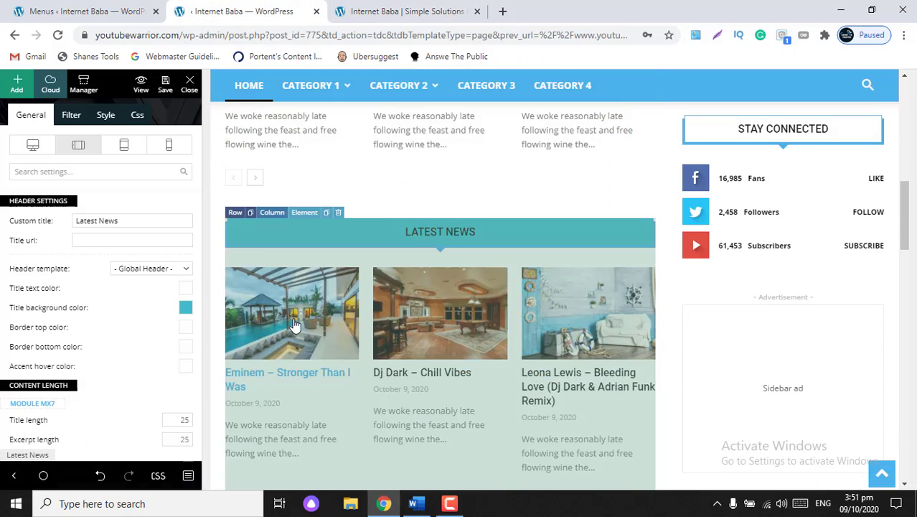
scroll(295, 325, "down", 5)
scroll(295, 325, "up", 6)
scroll(294, 325, "down", 4)
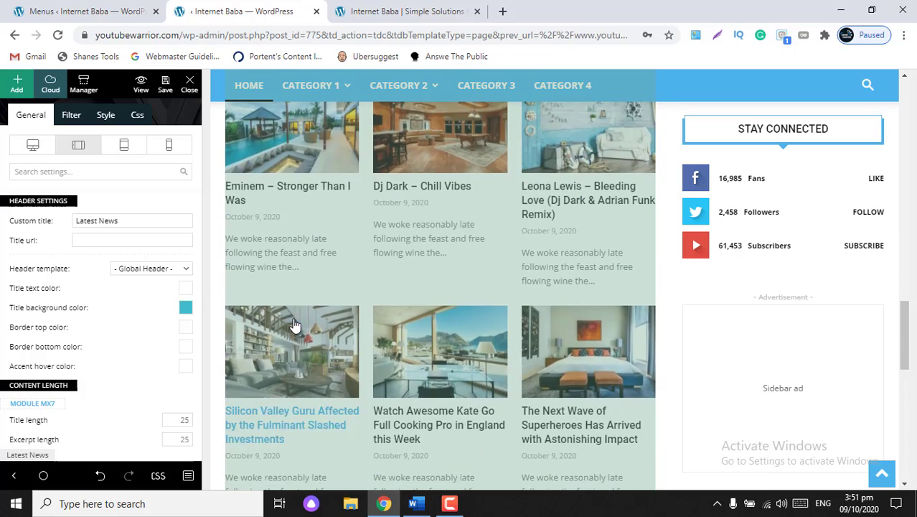
scroll(294, 325, "down", 5)
scroll(293, 325, "up", 6)
scroll(293, 324, "down", 5)
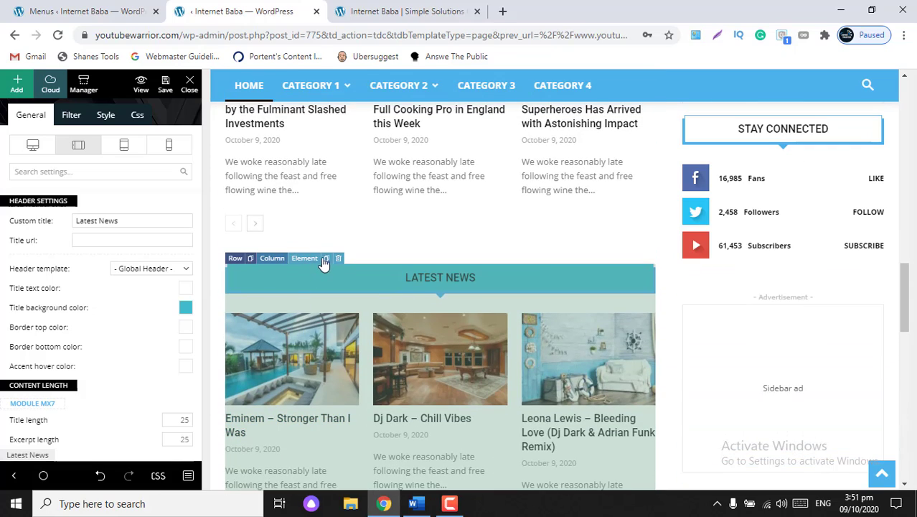
scroll(365, 353, "down", 4)
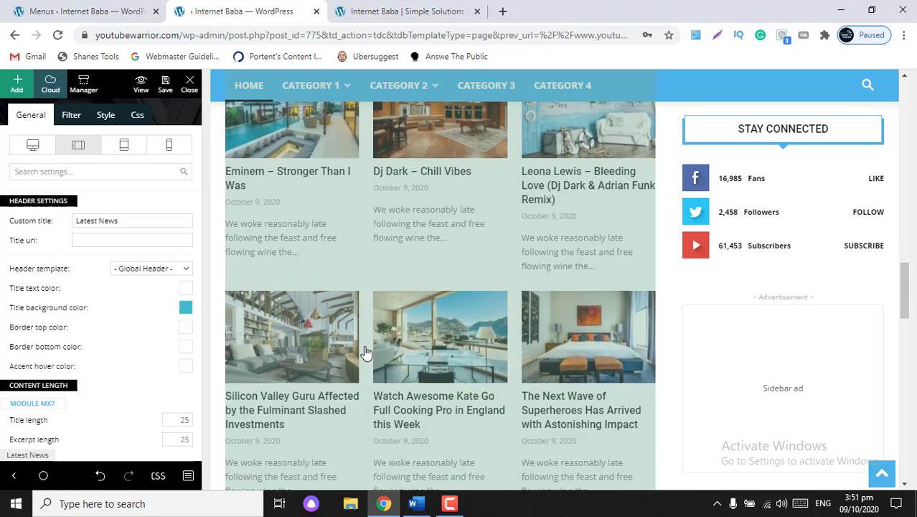
scroll(366, 351, "up", 2)
scroll(364, 351, "down", 1)
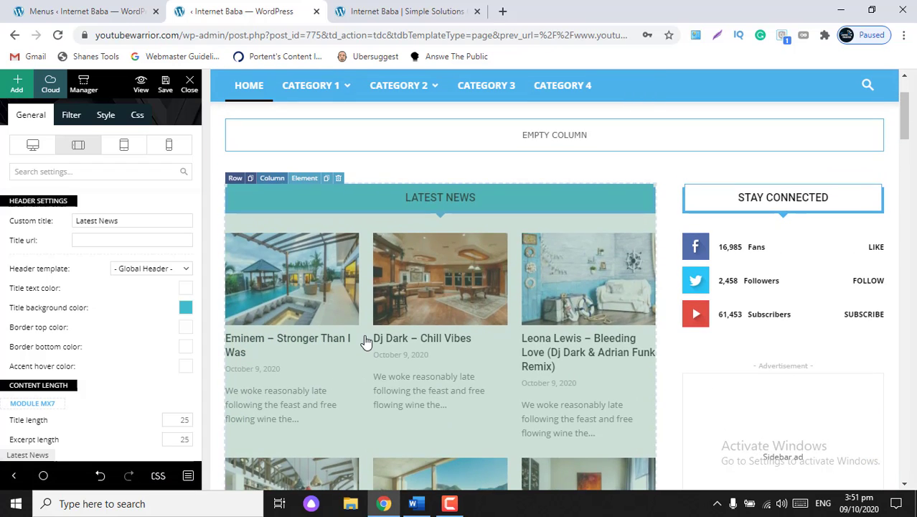
- Change the custom title of the first Latest News block to Latest Post
left_click(136, 221)
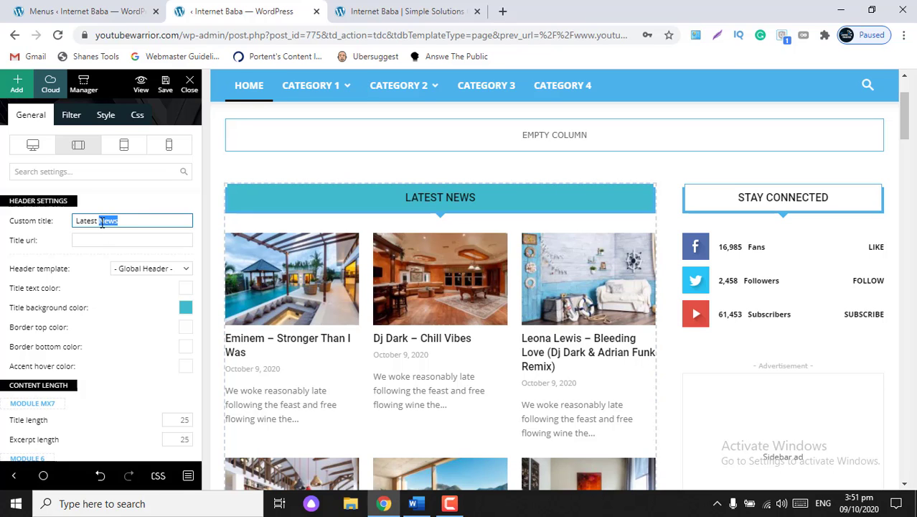
type("Post")
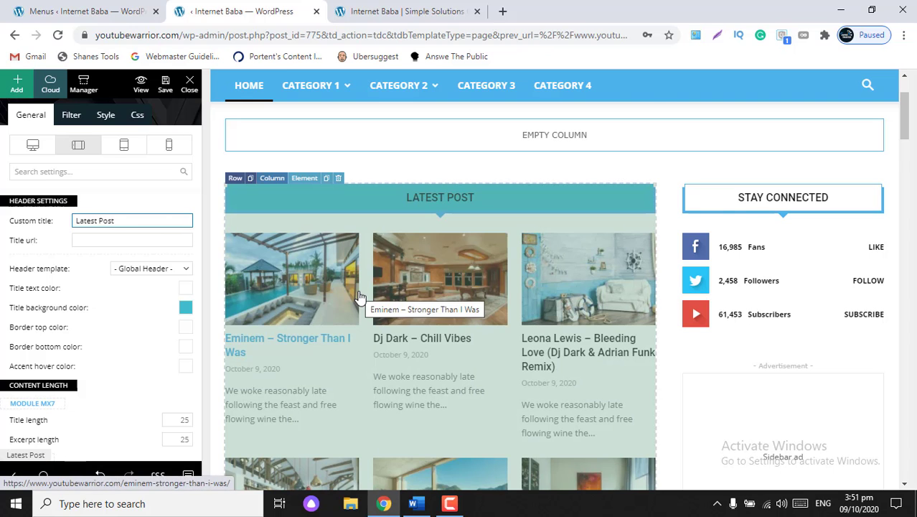
- Set the second news block's custom title to Category 1, matching the category name in the live site's menu
scroll(360, 297, "down", 3)
scroll(360, 296, "down", 3)
left_click(359, 297)
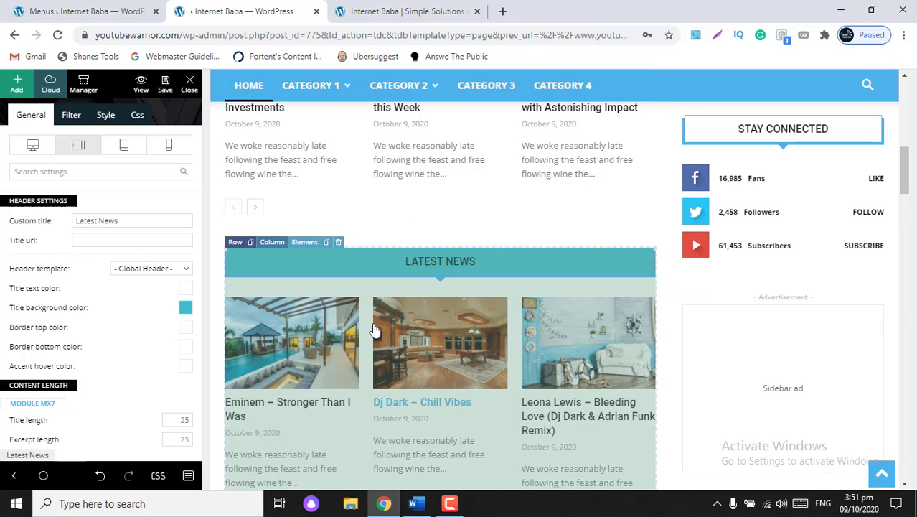
left_click(374, 5)
mouse_move(179, 206)
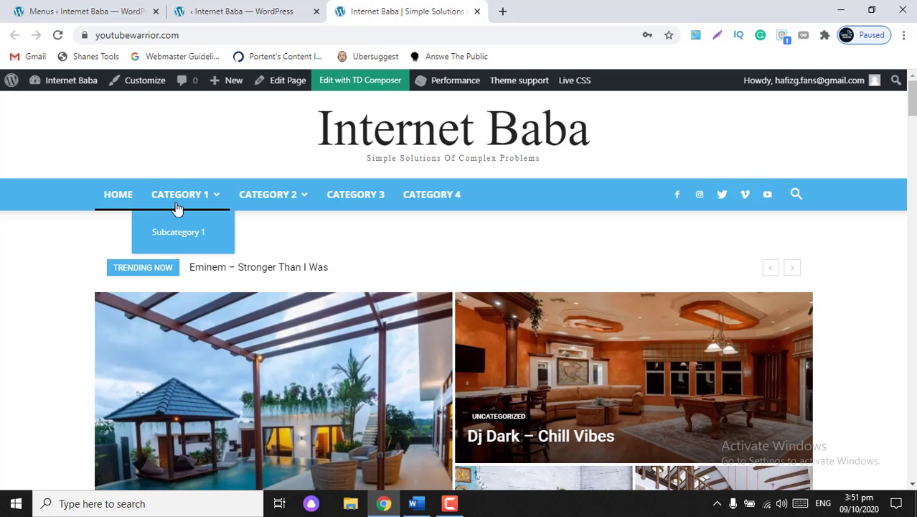
left_click(282, 7)
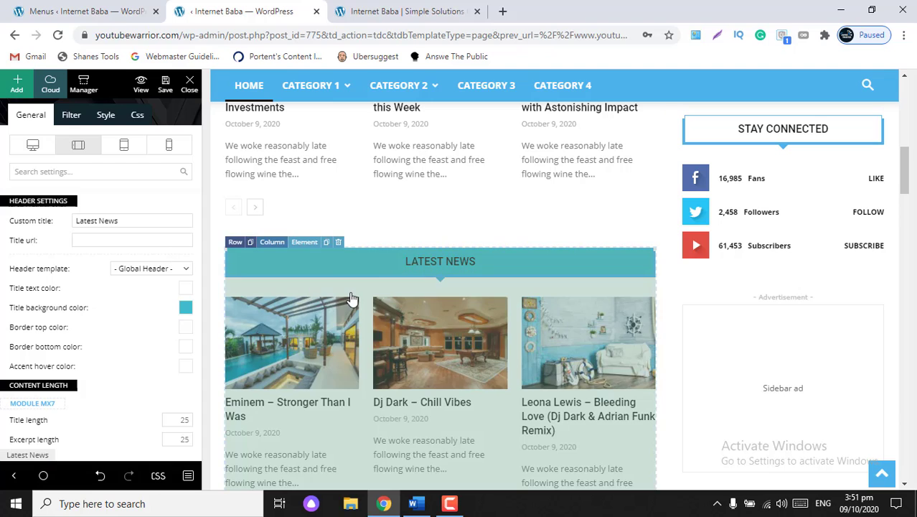
left_click_drag(133, 223, 36, 209)
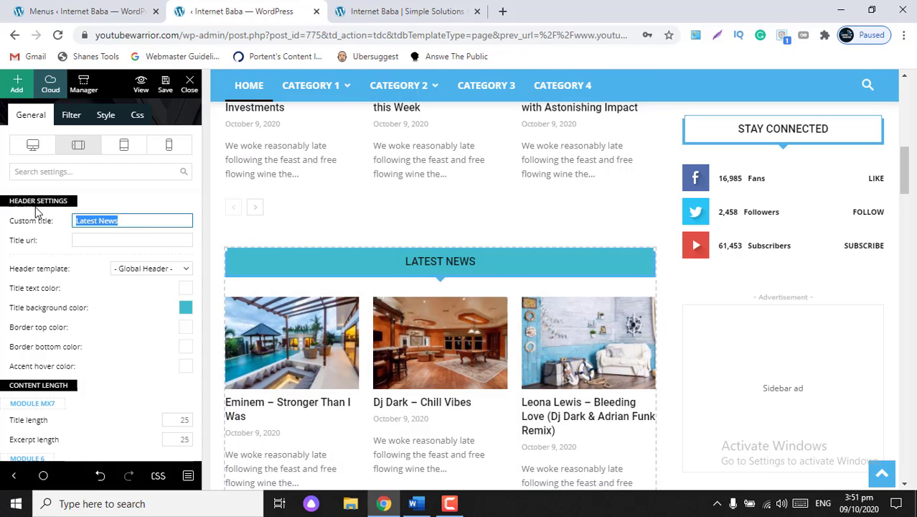
type("Categor")
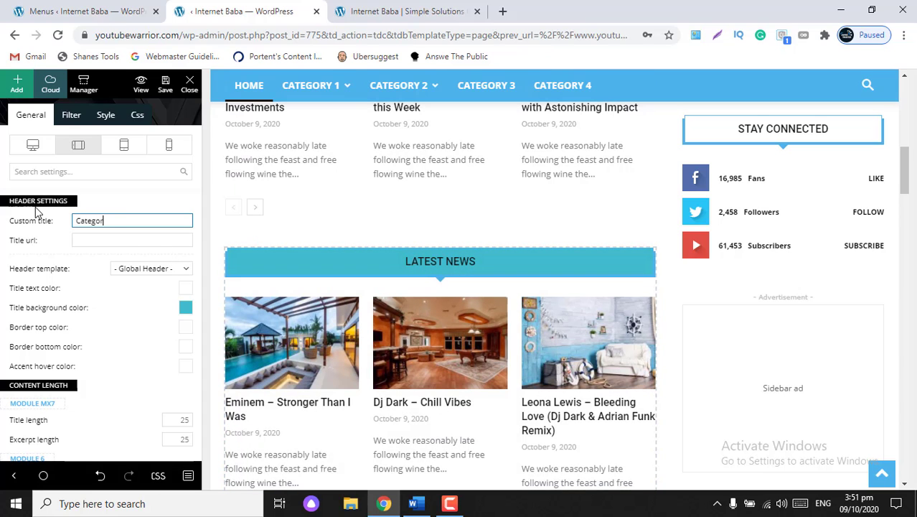
type("y 1")
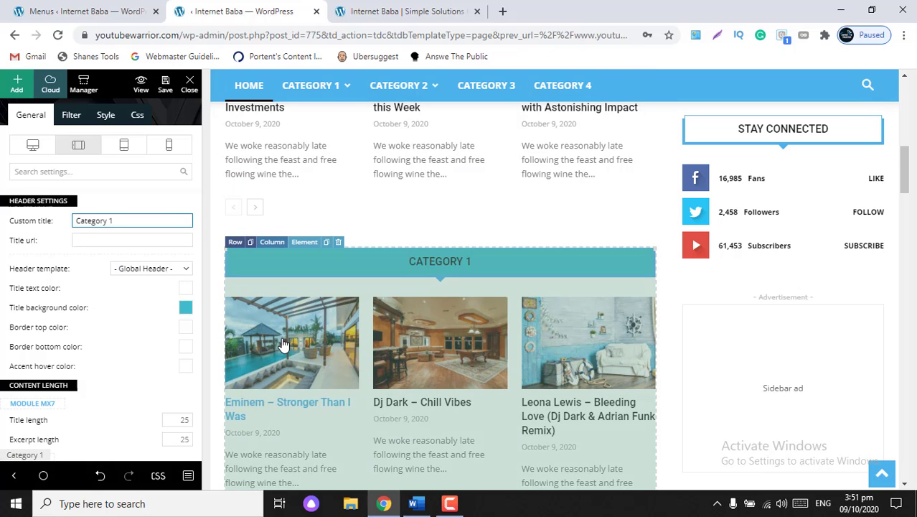
- Set the category filter of the Category 1 block to Category 1
scroll(419, 322, "down", 1)
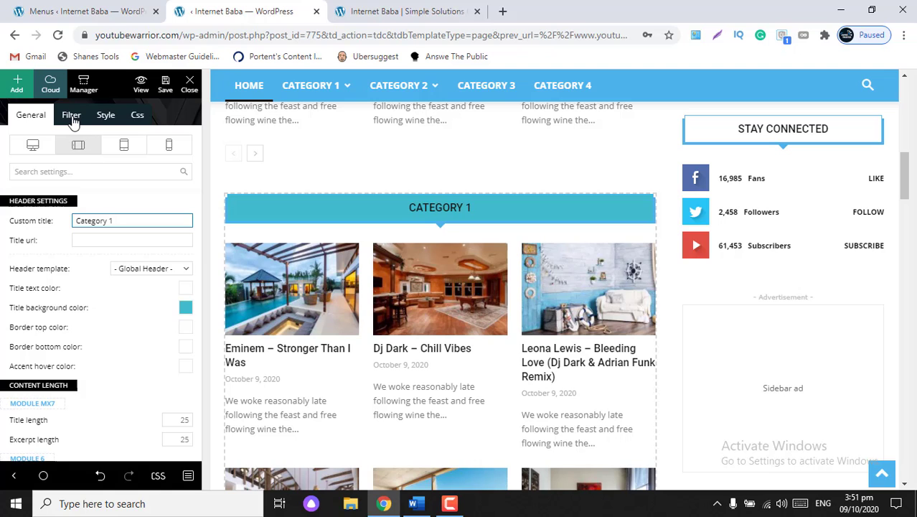
left_click(71, 116)
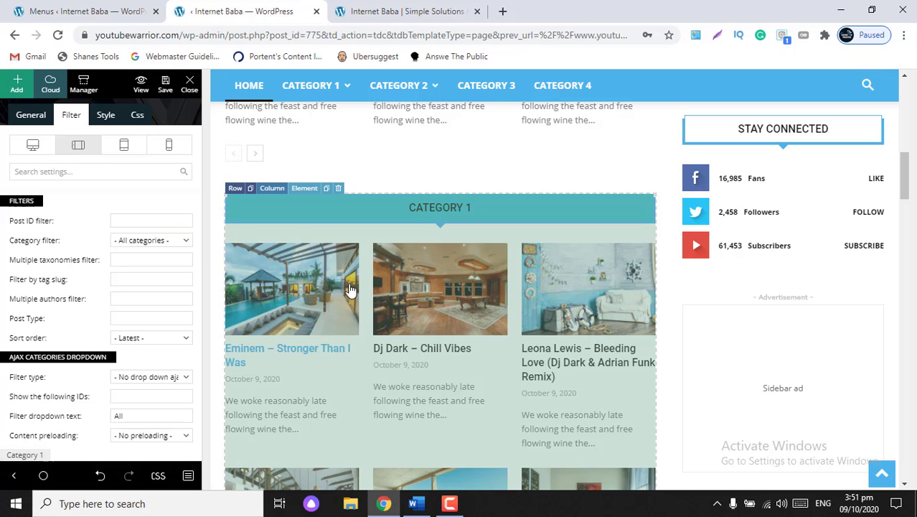
left_click(188, 242)
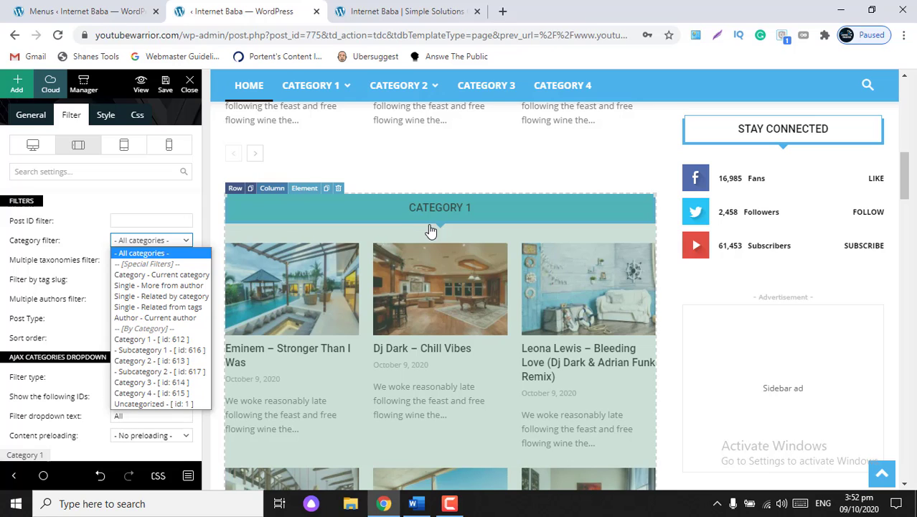
left_click(162, 341)
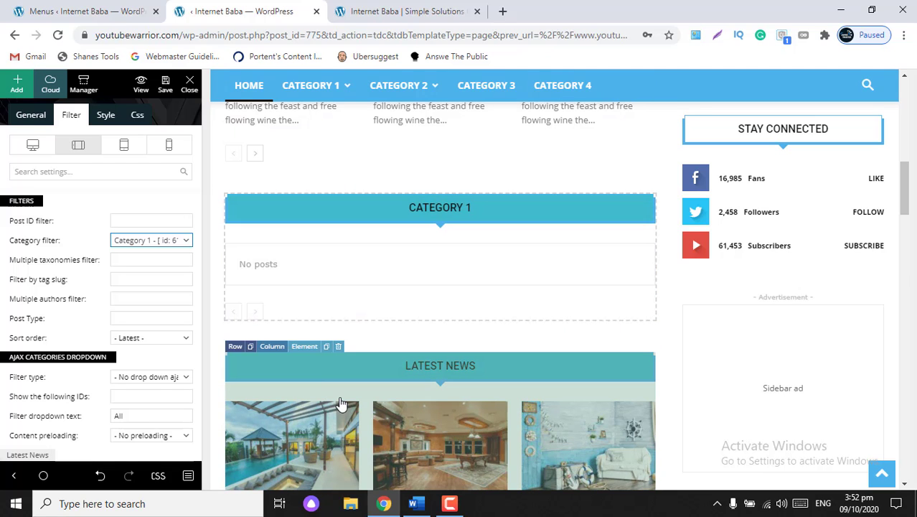
- Set the custom title of the Latest News block directly below the Category 1 block to Category 2
scroll(127, 408, "up", 3)
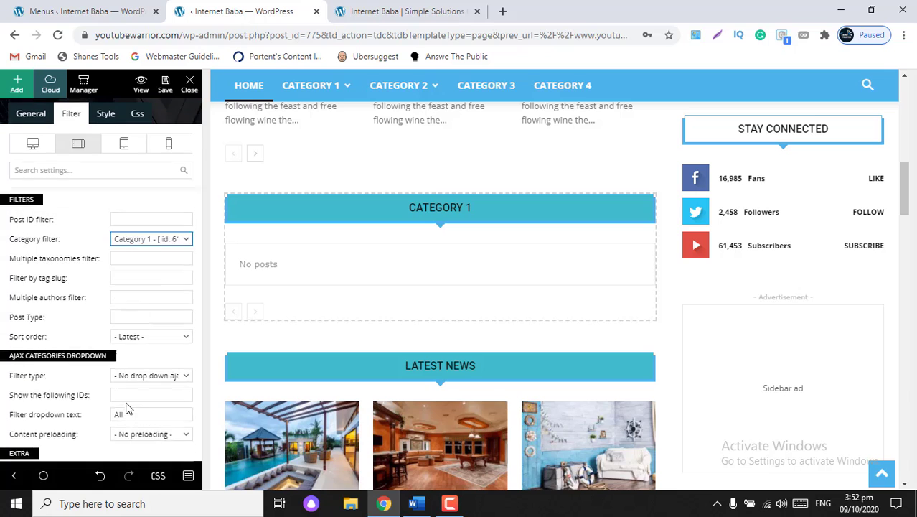
left_click(328, 441)
scroll(328, 441, "down", 2)
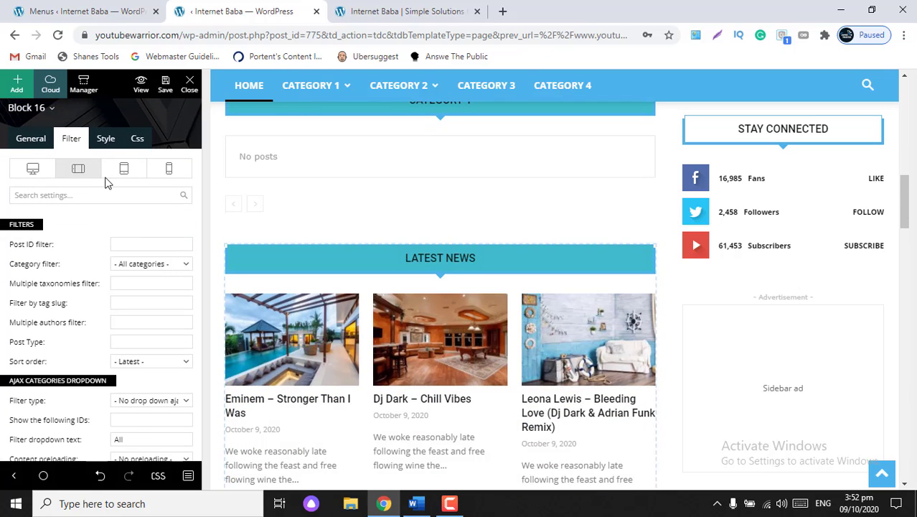
left_click(31, 139)
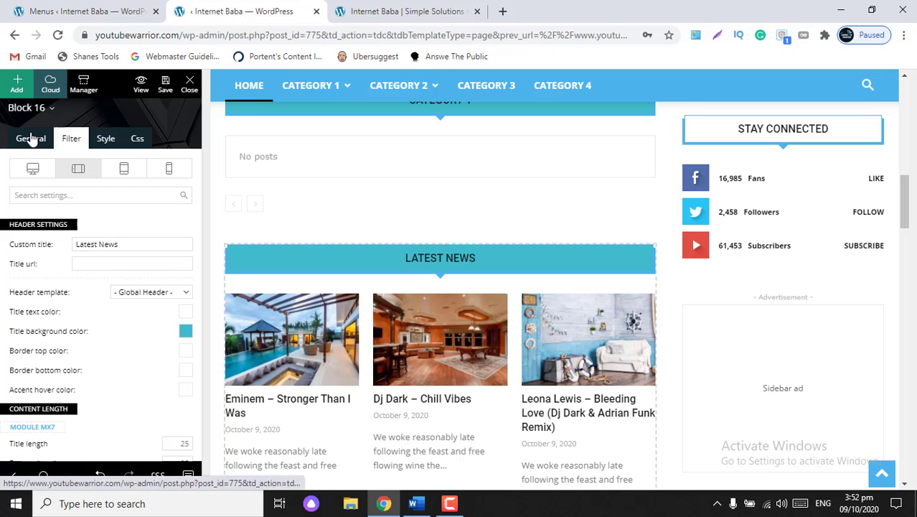
triple_click(125, 244)
type("c")
key("BackSpace")
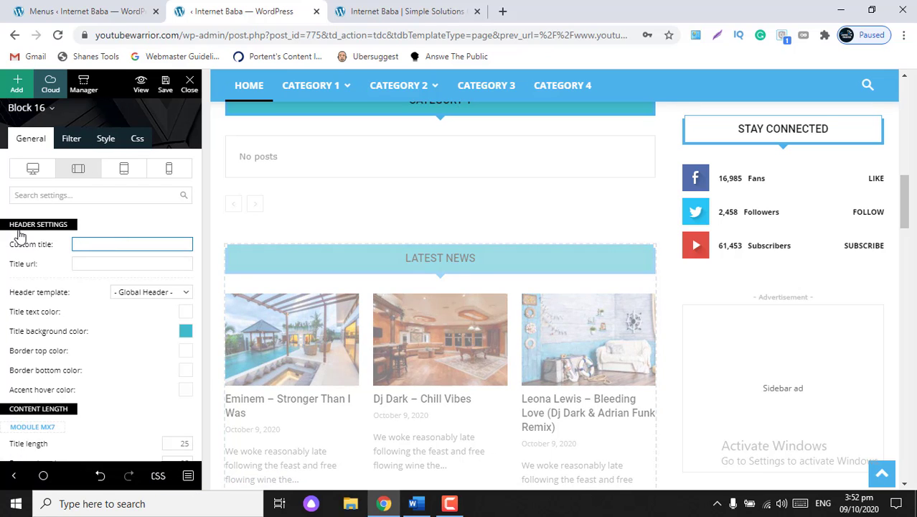
left_click(79, 241)
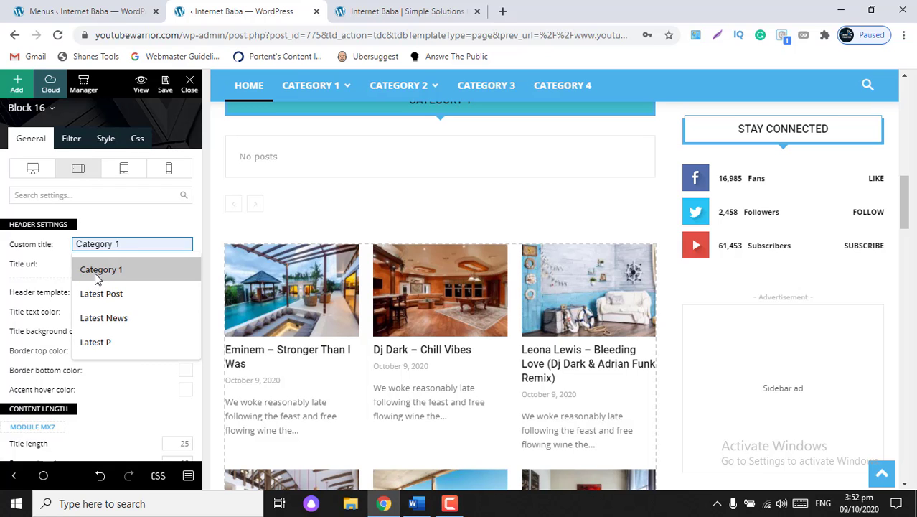
left_click(96, 269)
key("BackSpace")
type("2")
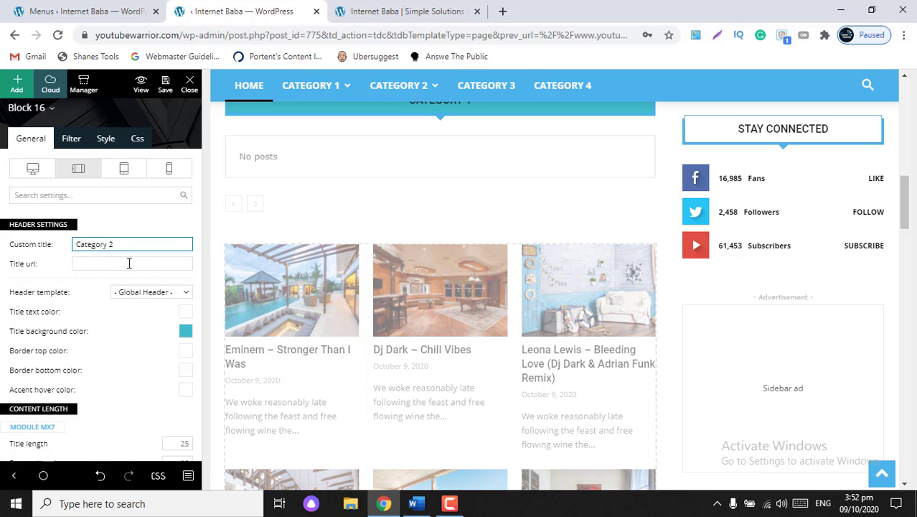
- Set the category filter of the Category 2 block to Category 2
left_click(75, 143)
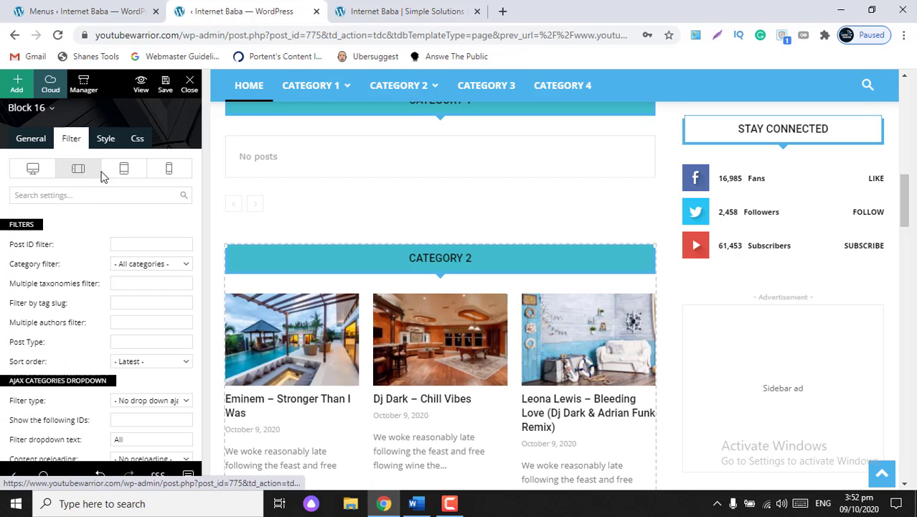
left_click(178, 264)
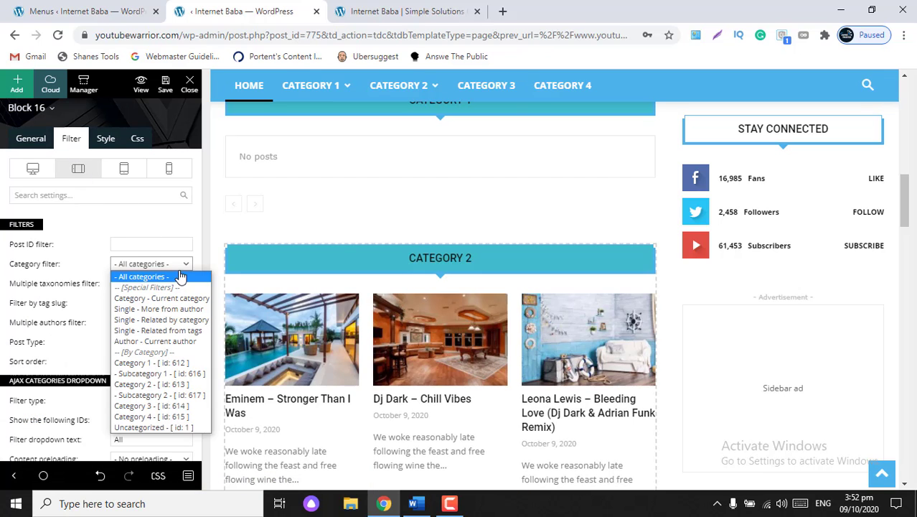
left_click(151, 395)
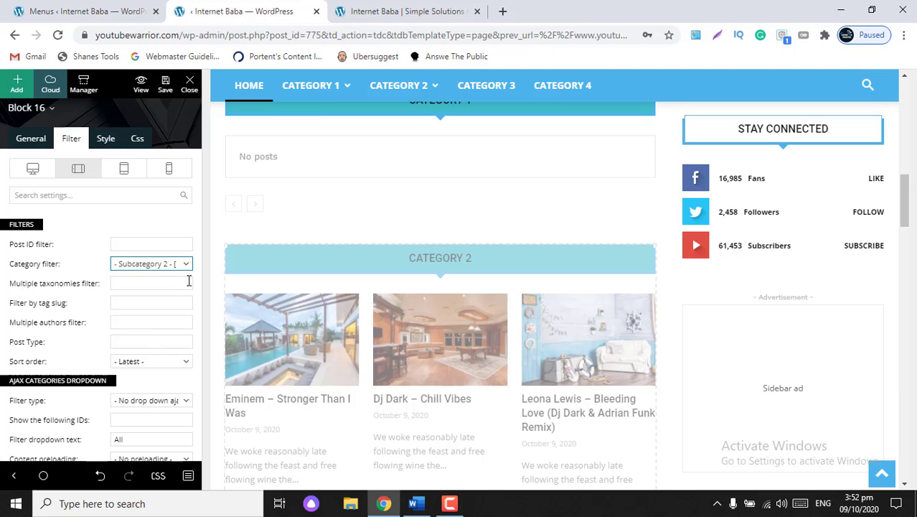
left_click(185, 265)
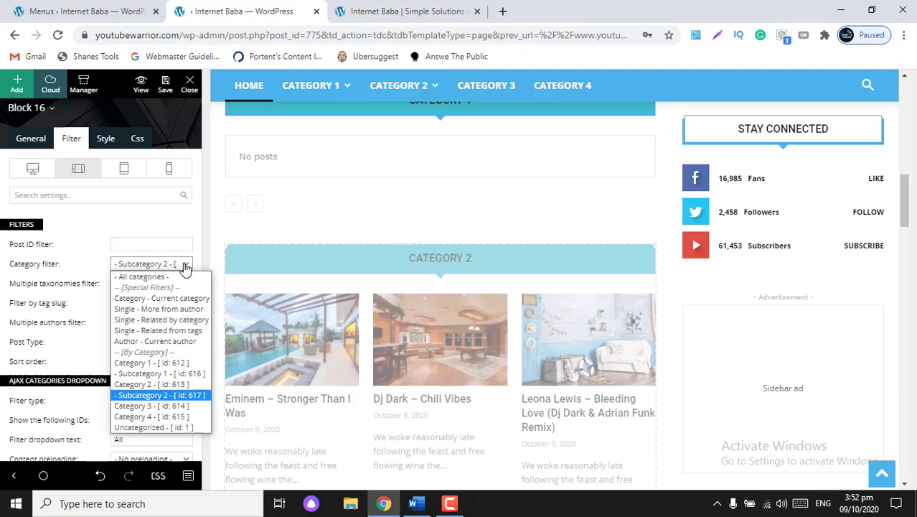
left_click(144, 385)
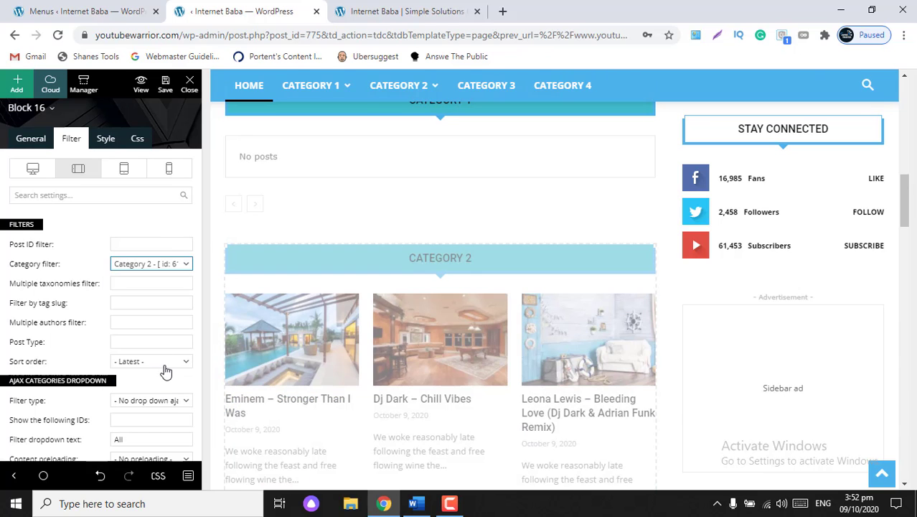
- Replace the custom title of the Latest News block below the Category 2 block with Category 3
scroll(290, 370, "down", 2)
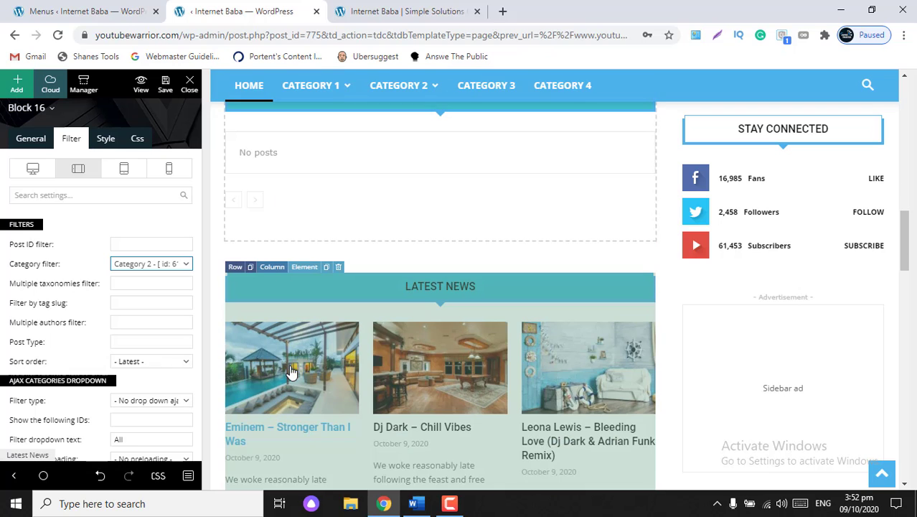
left_click(353, 359)
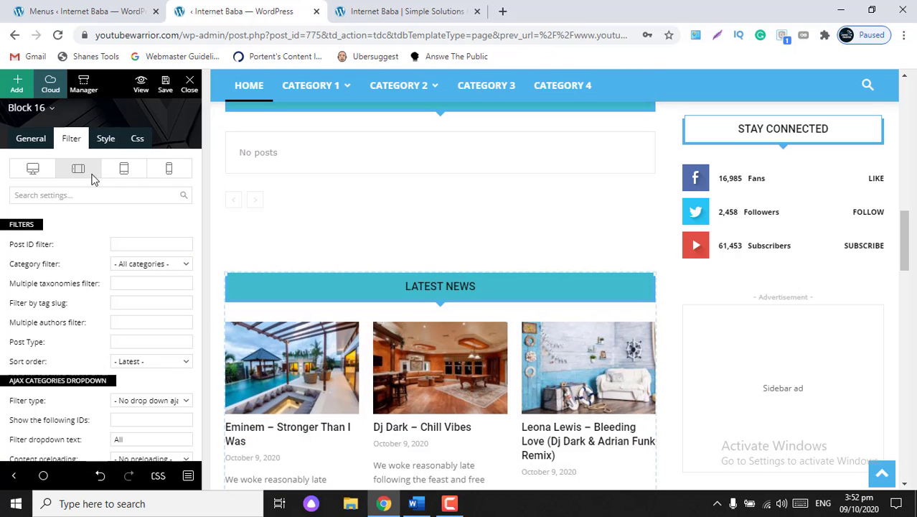
left_click(31, 138)
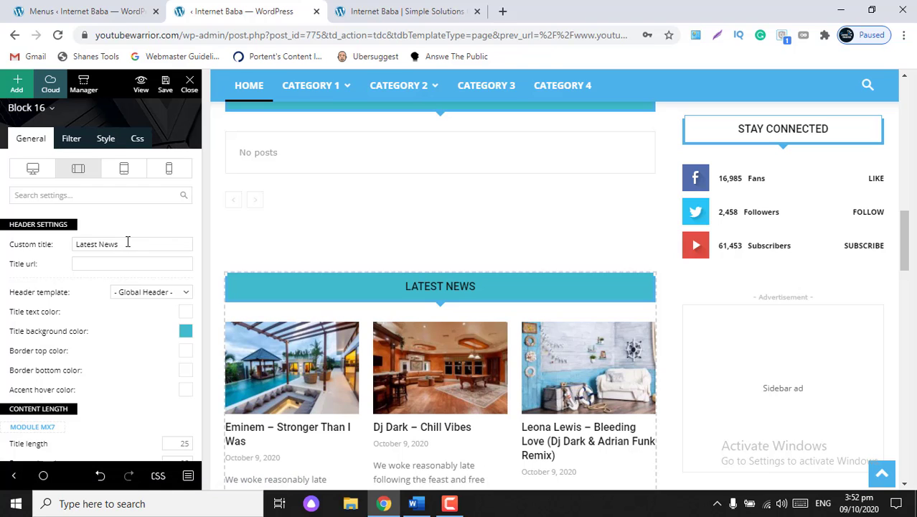
left_click(128, 242)
key("BackSpace")
key("BackSpace")
key("BackSpace")
key("BackSpace")
key("BackSpace")
key("BackSpace")
key("BackSpace")
key("BackSpace")
key("BackSpace")
key("BackSpace")
key("BackSpace")
left_click(90, 244)
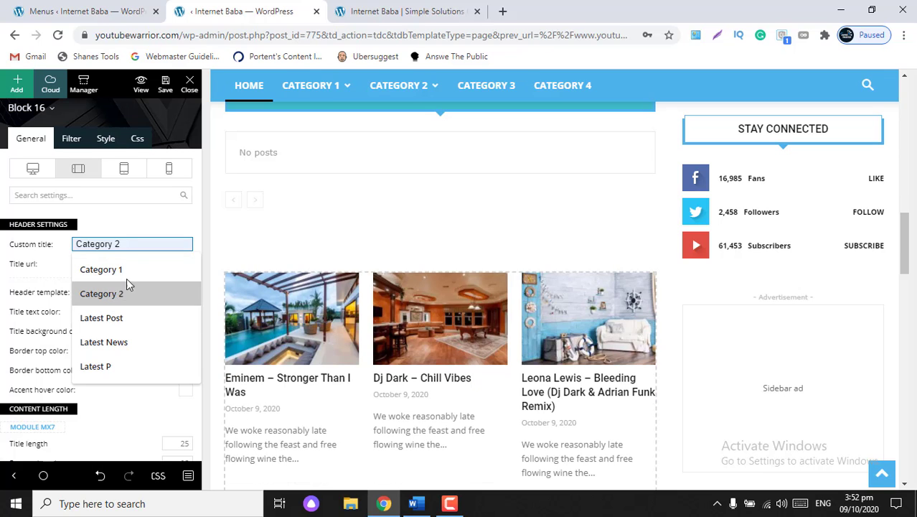
left_click(126, 277)
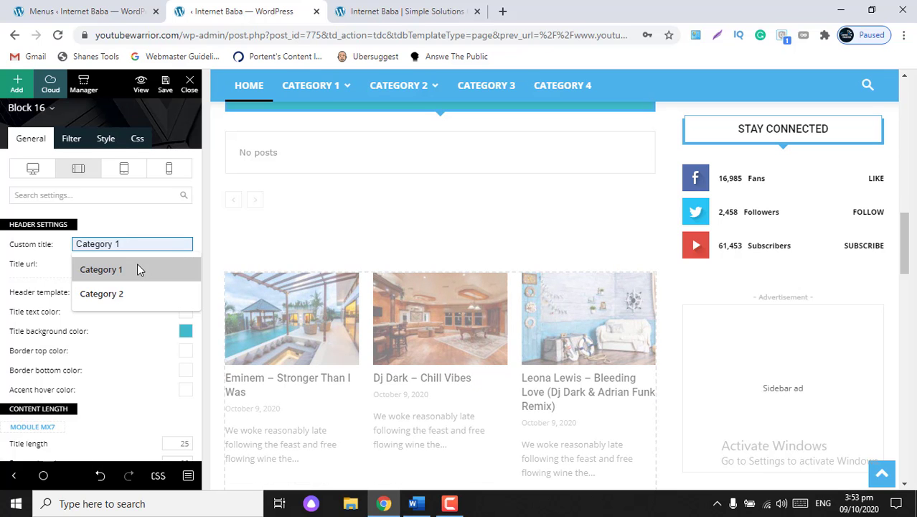
key("BackSpace")
type("3")
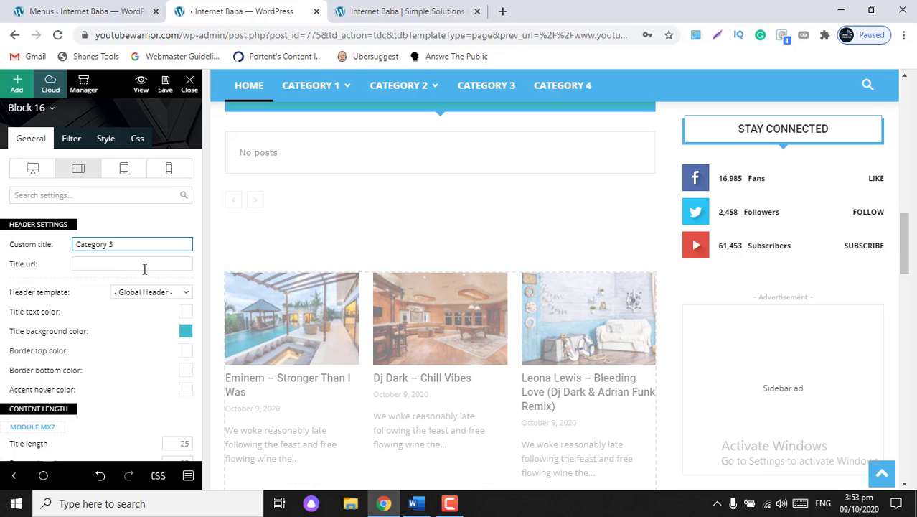
- Set the category filter of the Category 3 block to Category 3
left_click(73, 140)
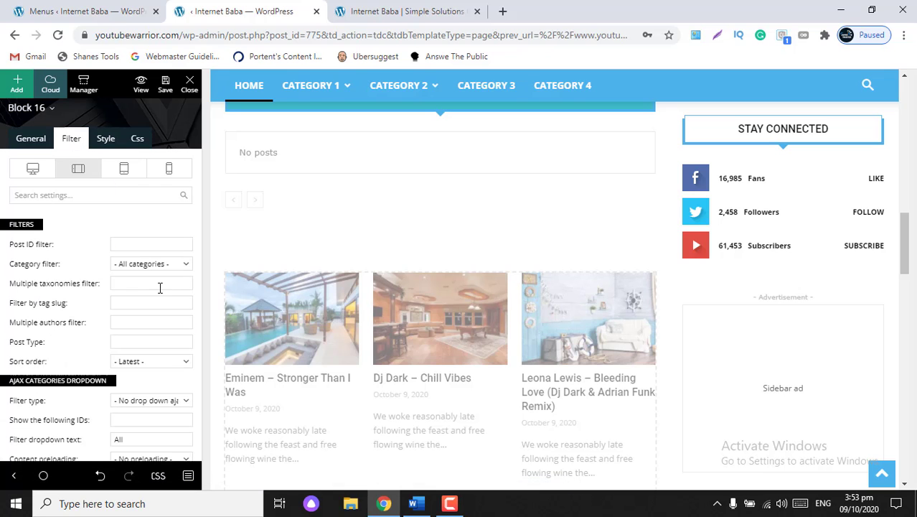
left_click(183, 265)
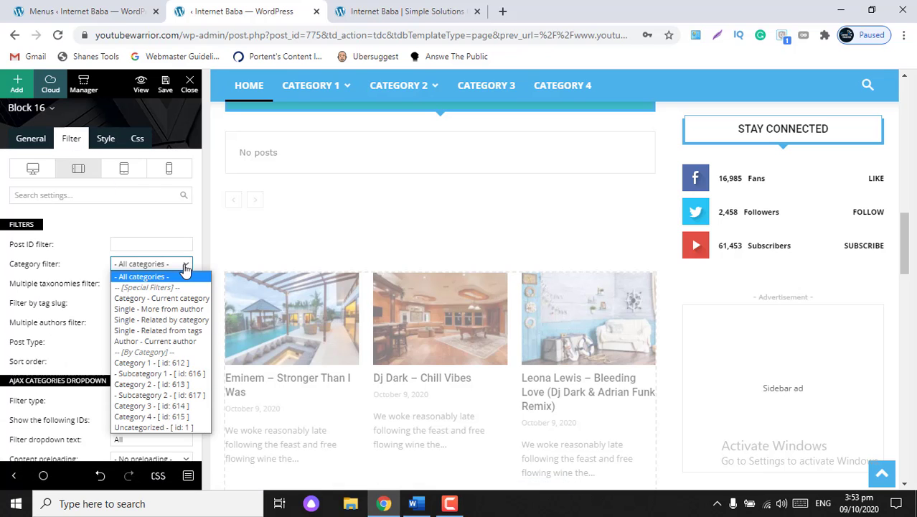
left_click(162, 406)
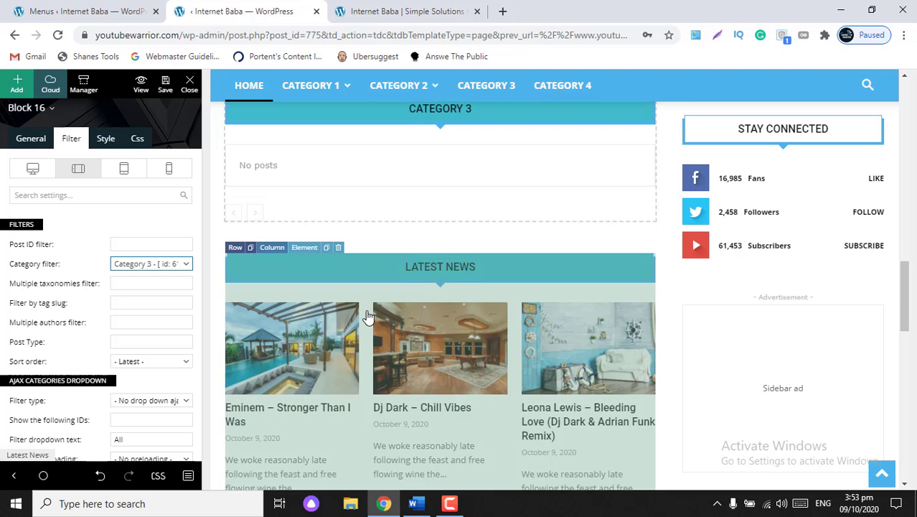
- Change the custom title of the remaining Latest News block below Category 3 to Category 4
key("ctrl+z")
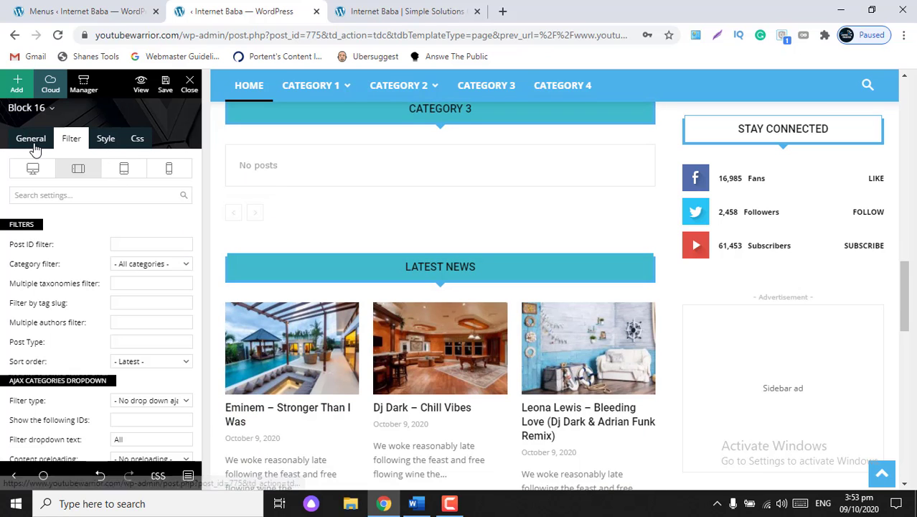
left_click(31, 138)
left_click(131, 244)
key("ctrl+a")
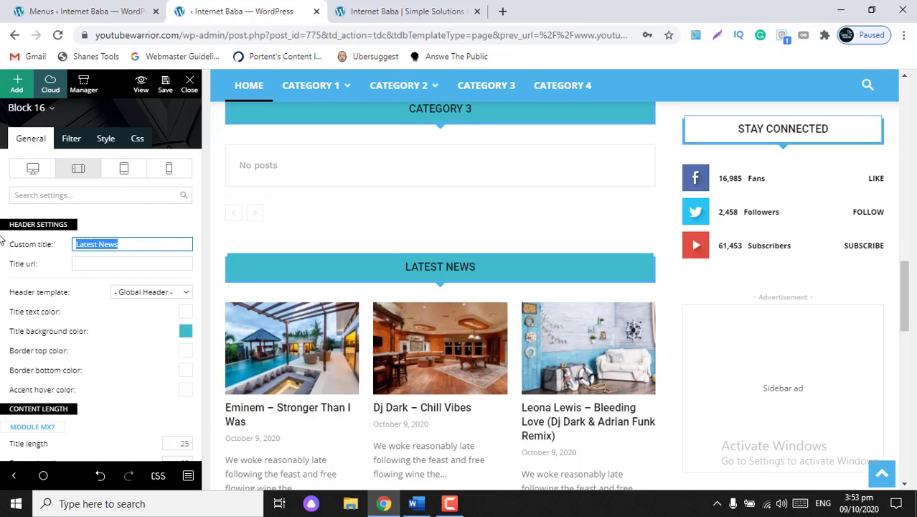
type("Categpr")
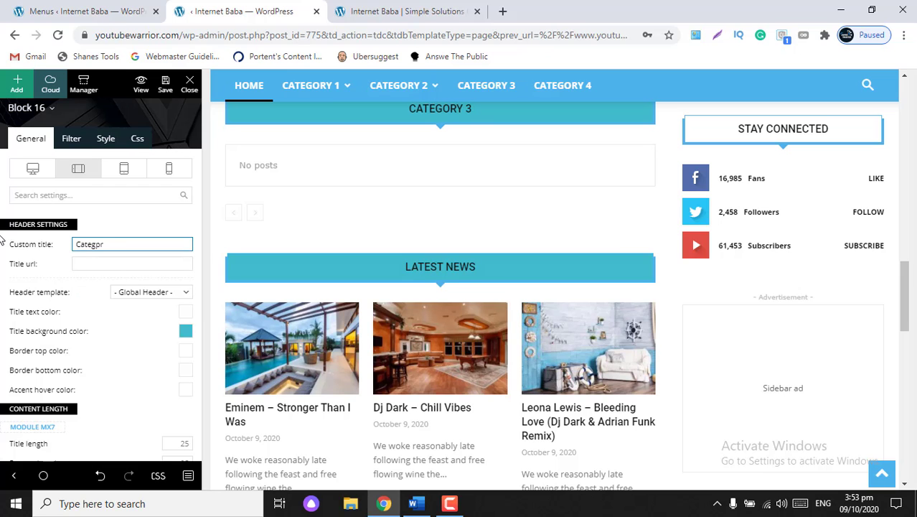
key("BackSpace")
key("BackSpace")
key("Down")
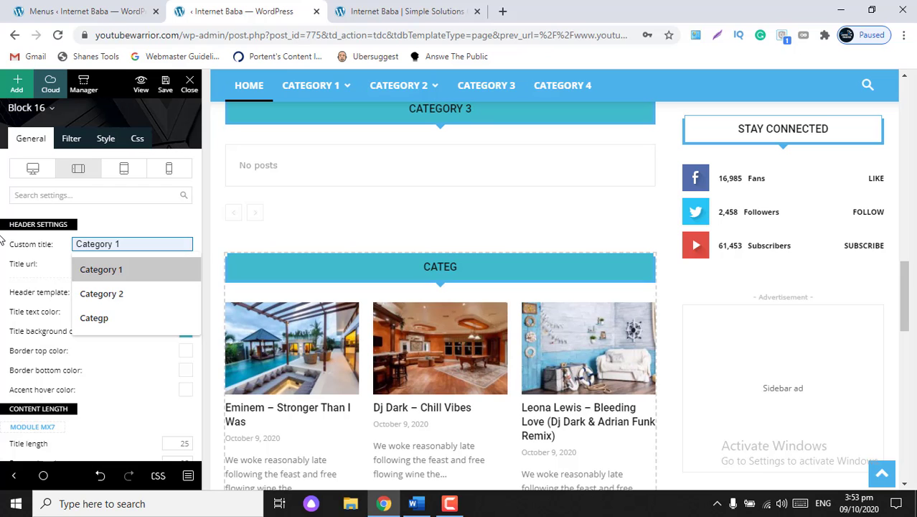
left_click(155, 272)
key("BackSpace")
type("4")
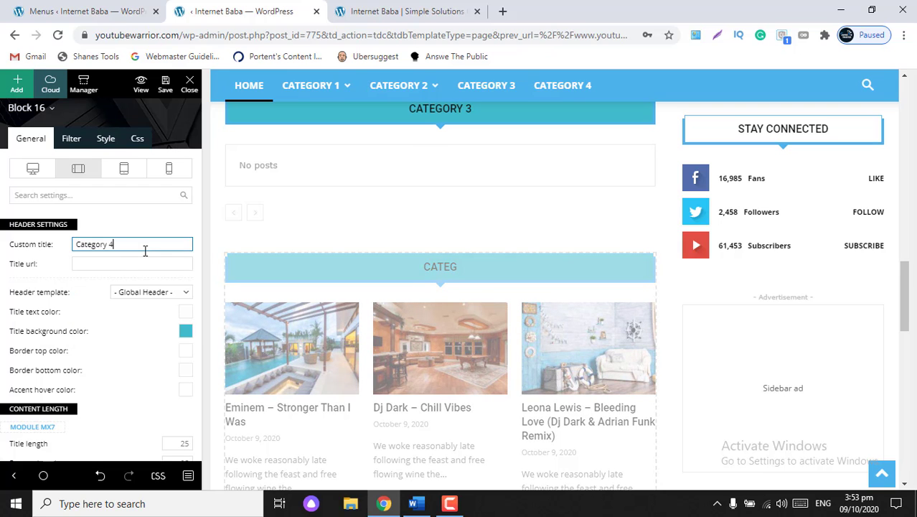
- Set the Category 4 block's category filter to Category 4 and its sort order to Latest
left_click(71, 138)
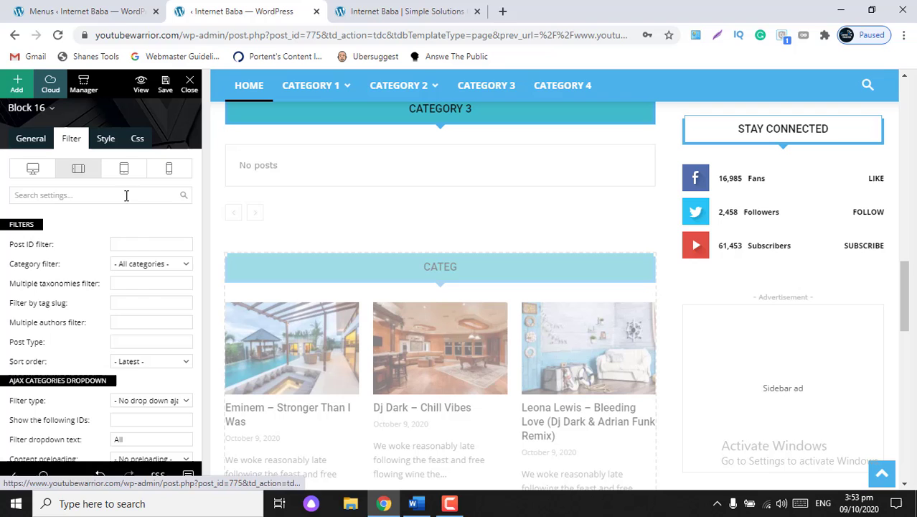
left_click(177, 272)
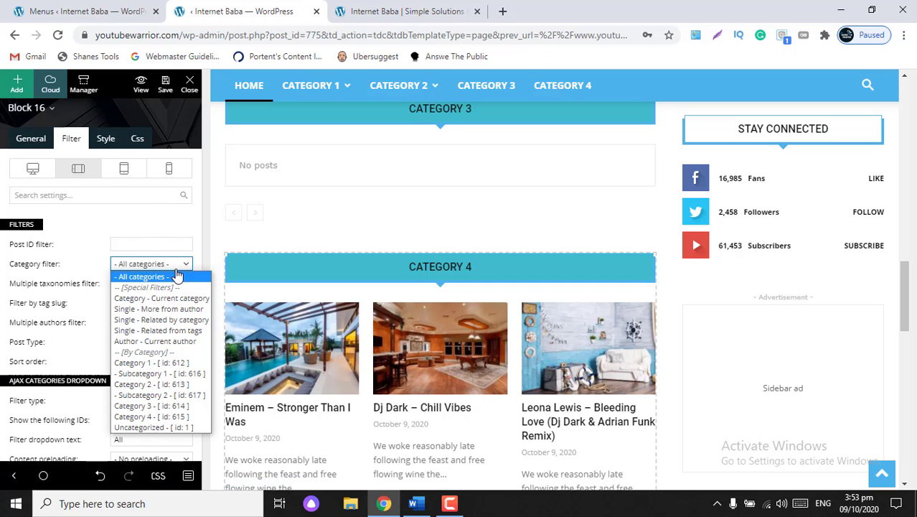
left_click(148, 416)
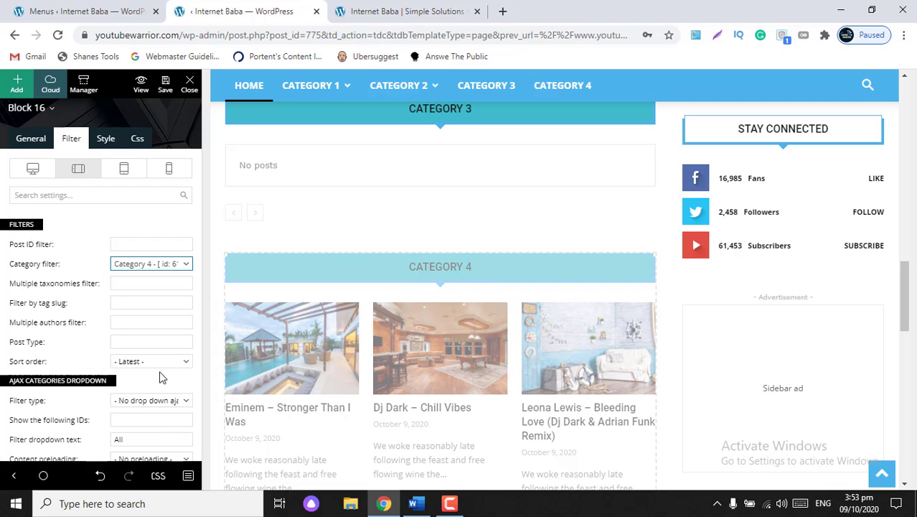
left_click(186, 363)
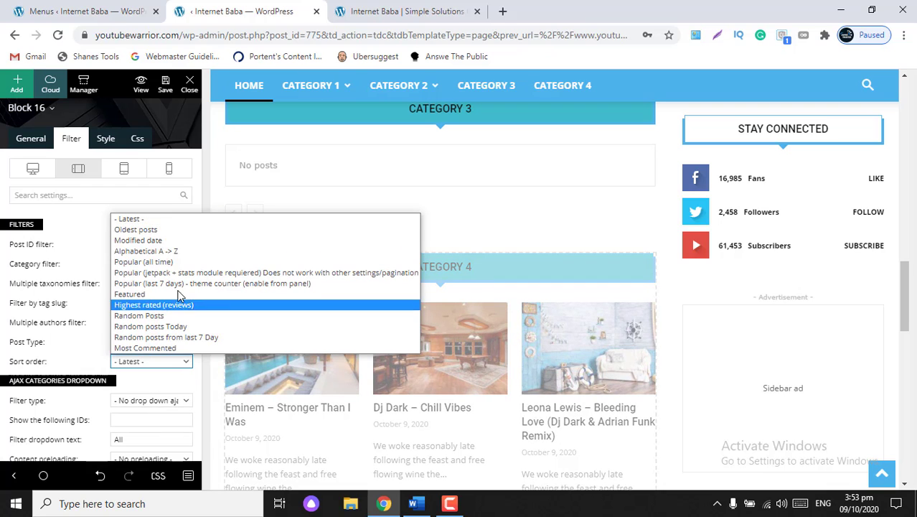
left_click(174, 219)
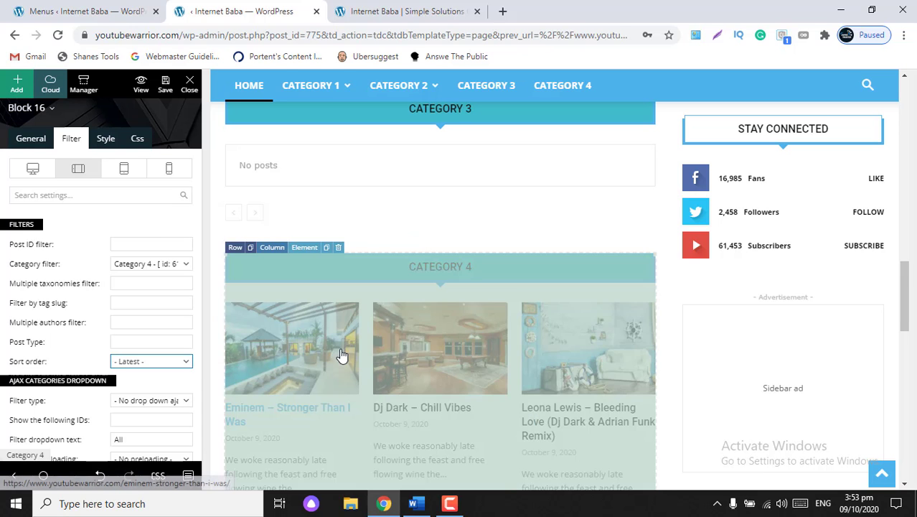
- Open the Stay Connected block's settings and examine its social ID and fixed count fields for Facebook, Twitter, YouTube and the other networks
scroll(342, 355, "down", 4)
scroll(341, 355, "down", 4)
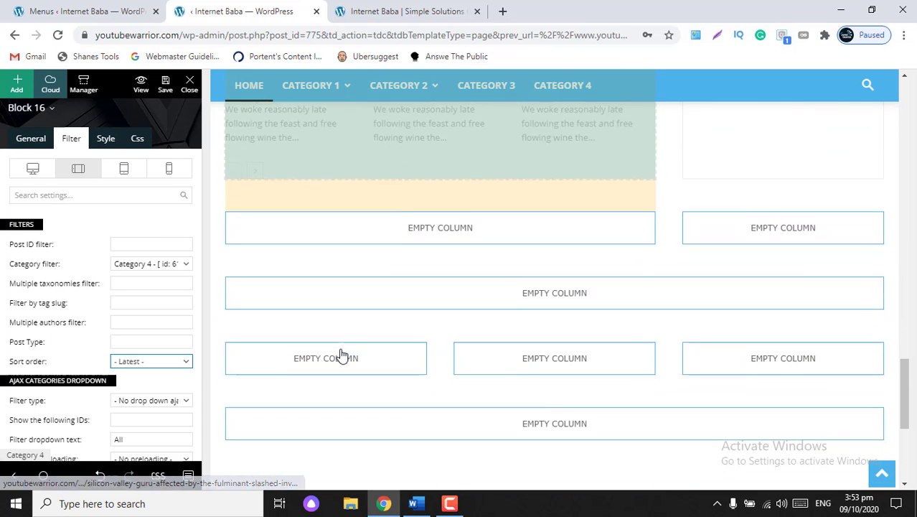
scroll(342, 355, "up", 5)
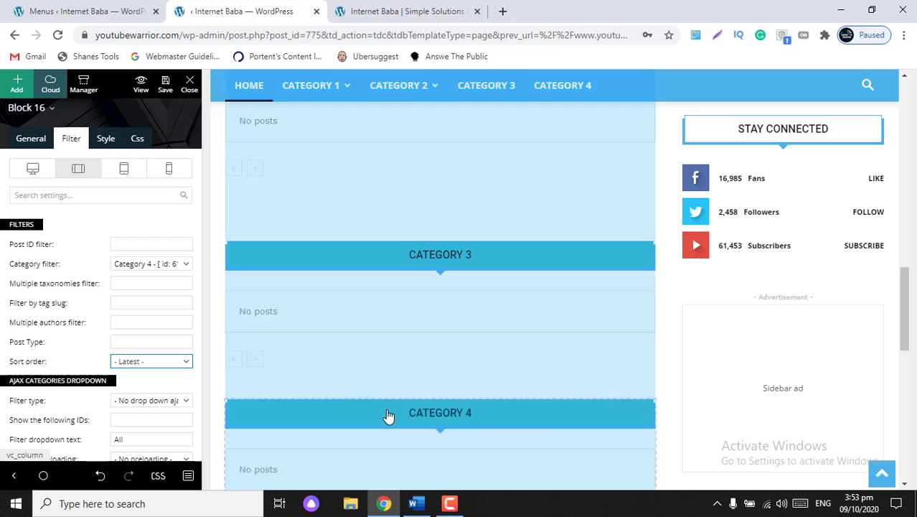
scroll(387, 416, "down", 3)
scroll(388, 416, "up", 6)
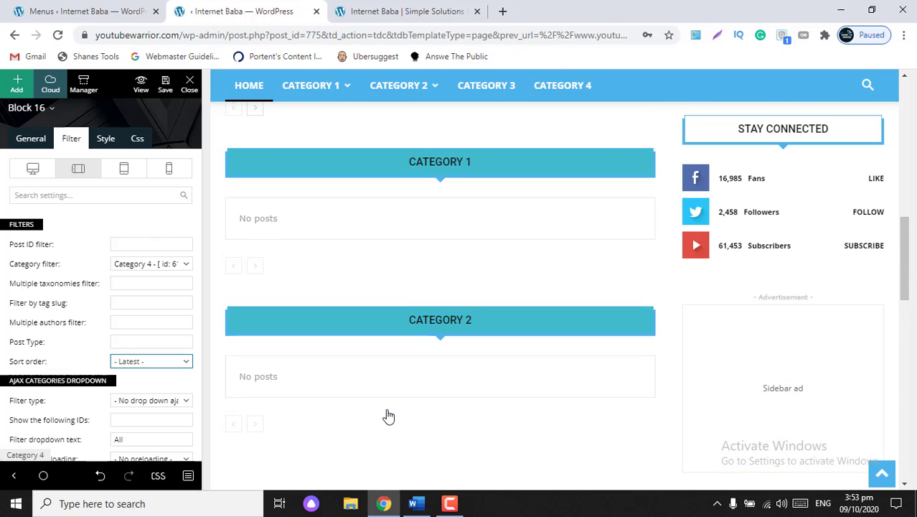
scroll(387, 417, "up", 5)
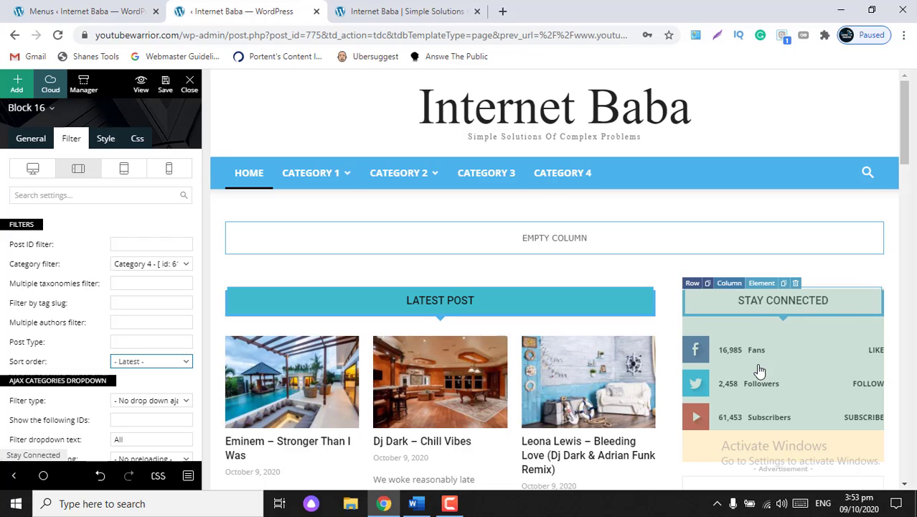
left_click(760, 370)
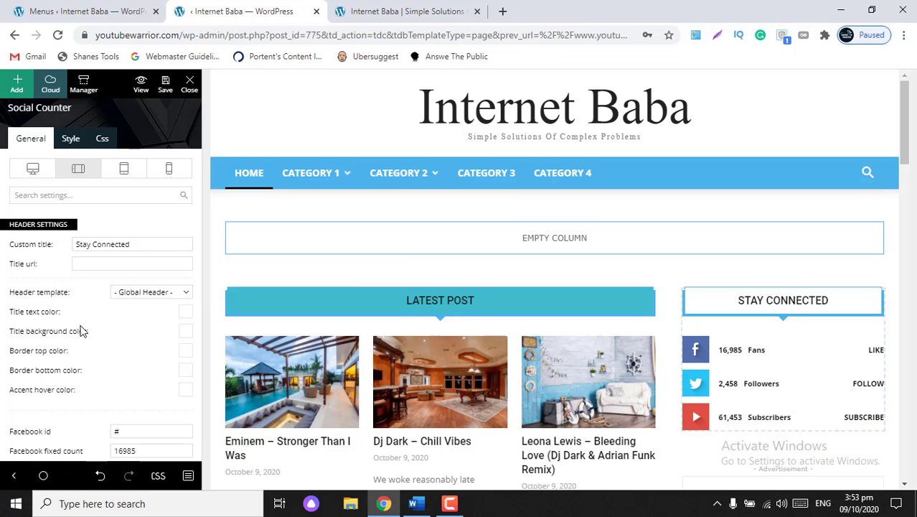
scroll(81, 331, "down", 3)
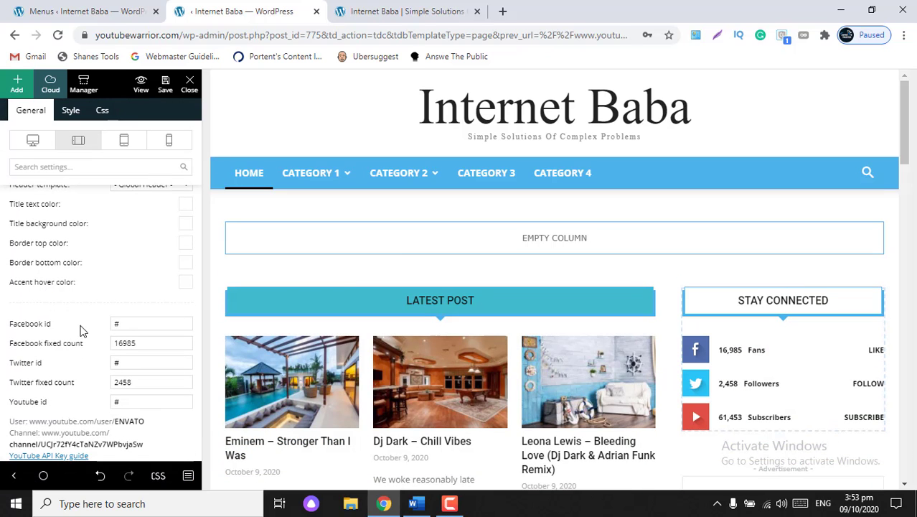
left_click(141, 339)
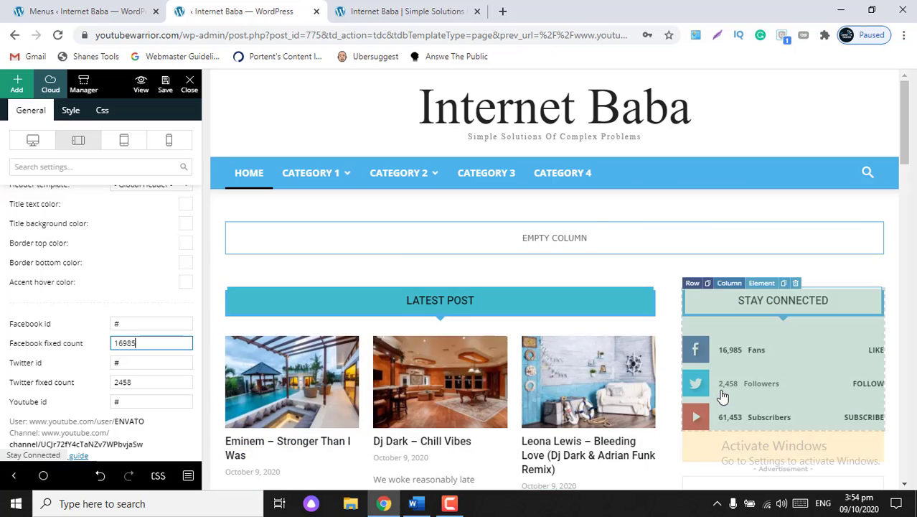
scroll(41, 375, "down", 1)
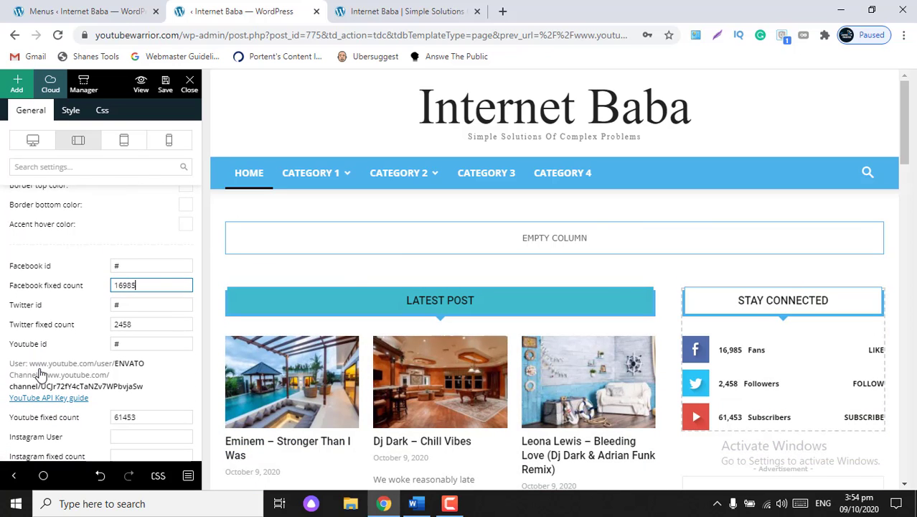
scroll(41, 374, "down", 1)
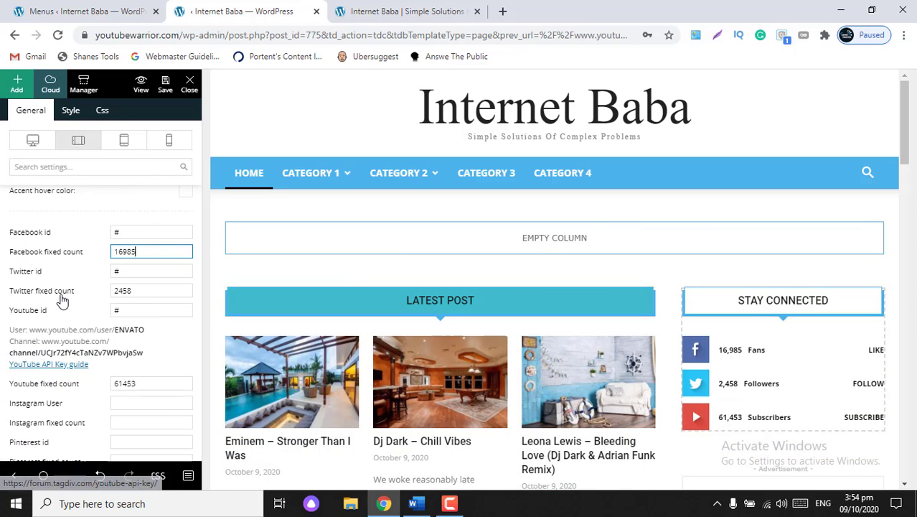
scroll(125, 404, "down", 1)
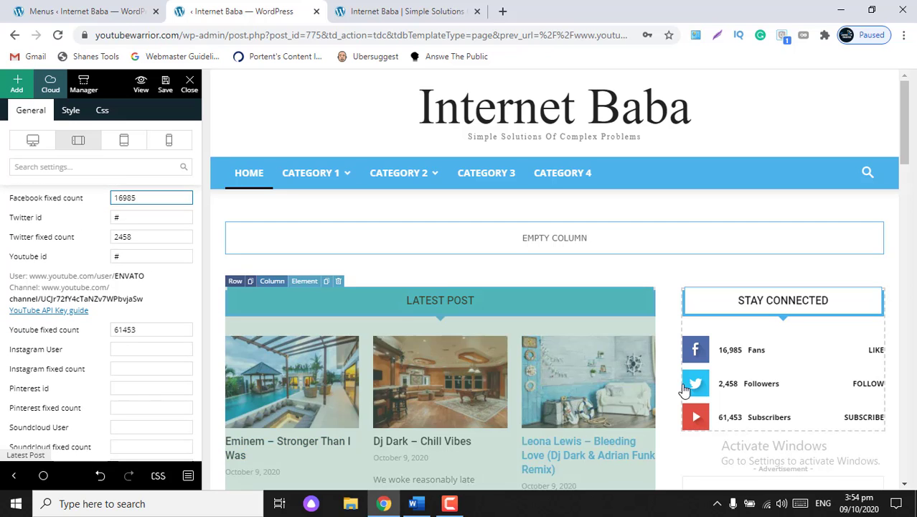
scroll(709, 396, "down", 2)
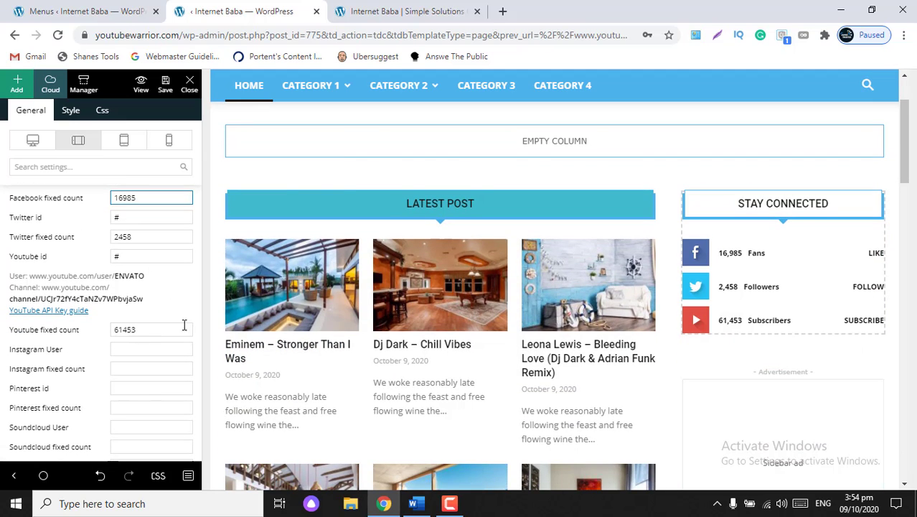
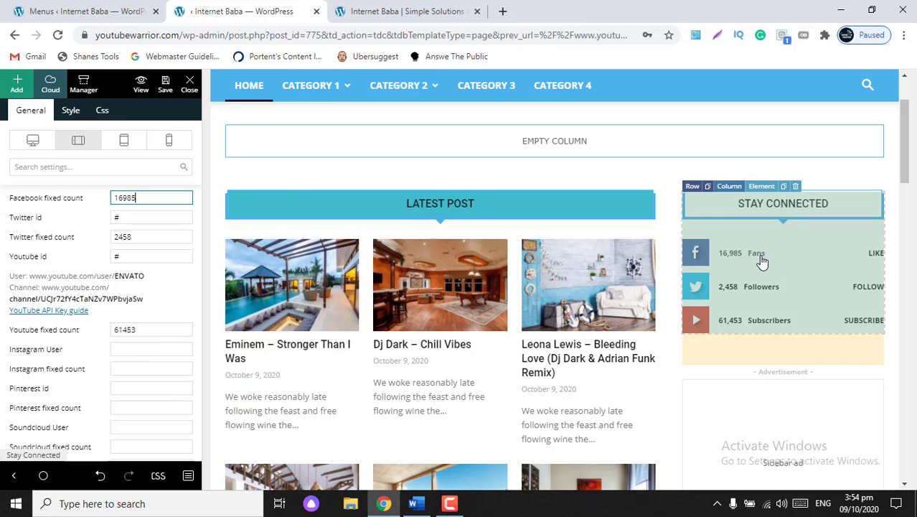
- Save the homepage edits in the composer and reload the live homepage in its own browser tab
scroll(405, 280, "down", 3)
scroll(405, 280, "down", 1)
scroll(405, 280, "up", 5)
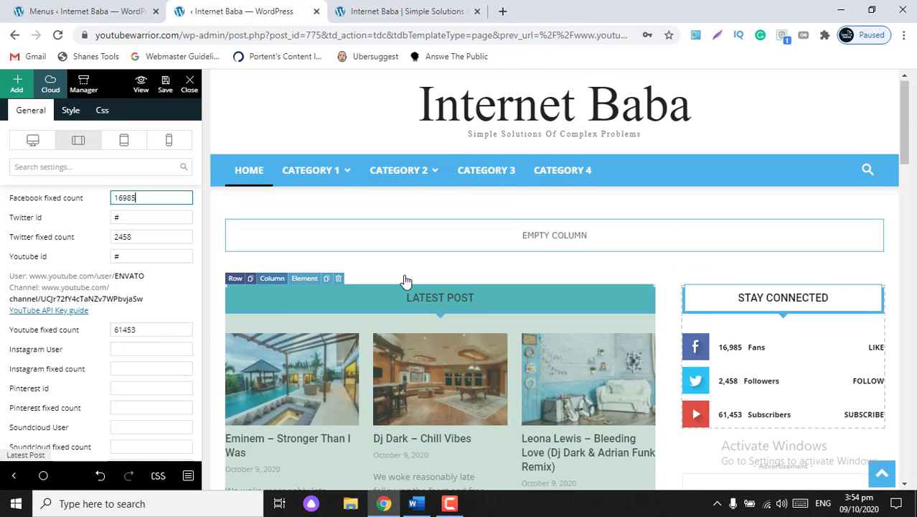
left_click(165, 84)
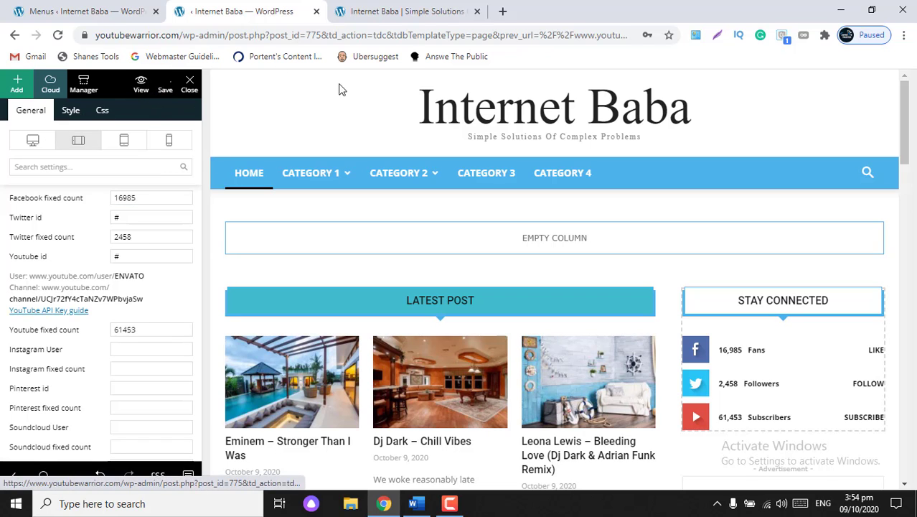
left_click(402, 12)
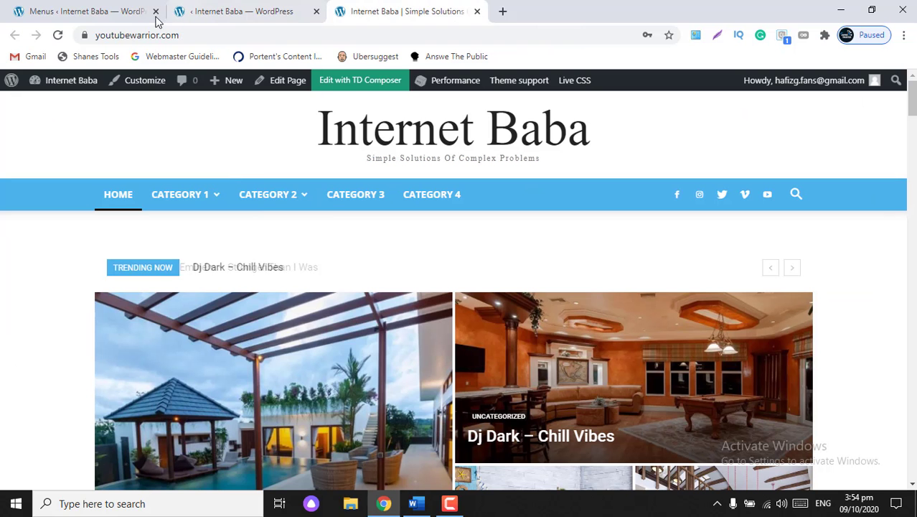
left_click(57, 36)
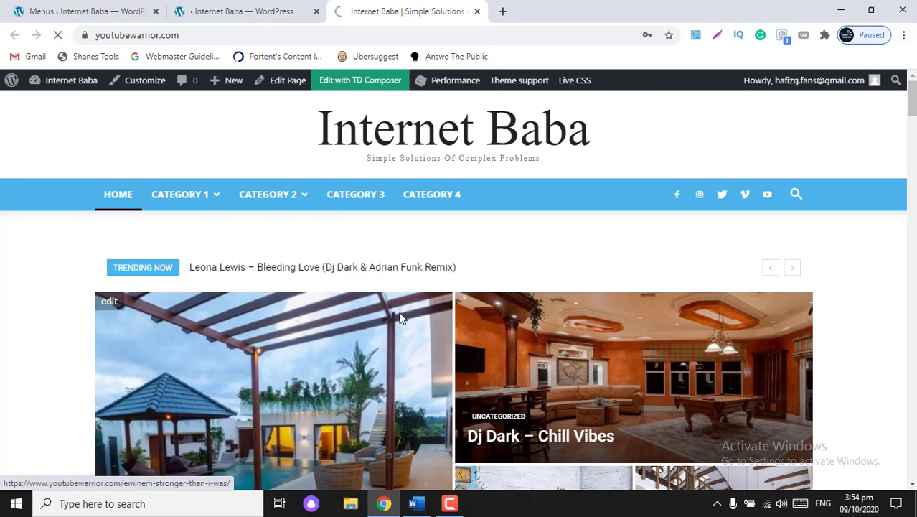
- Examine the live homepage's Latest Post, Category 1 to 4 and Stay Connected blocks, down to the footer
scroll(402, 320, "down", 1)
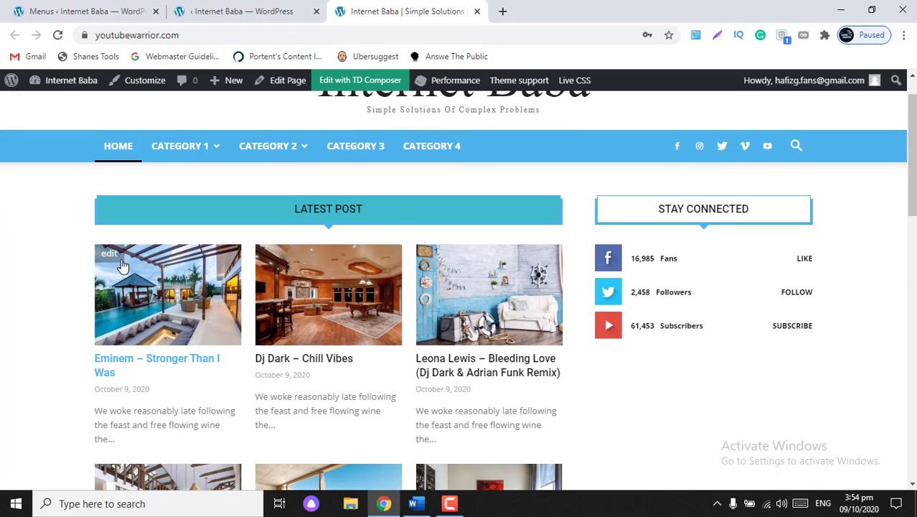
scroll(420, 326, "down", 3)
scroll(421, 328, "down", 2)
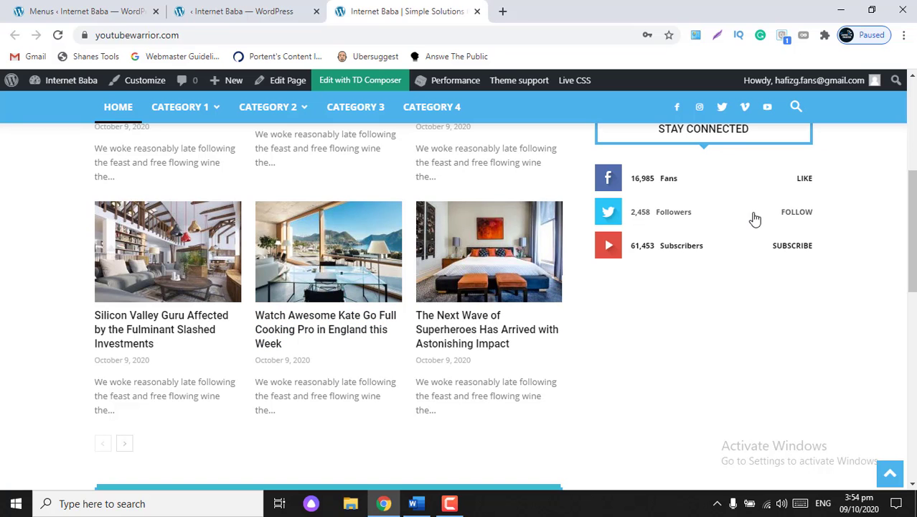
scroll(488, 356, "down", 2)
scroll(488, 356, "down", 5)
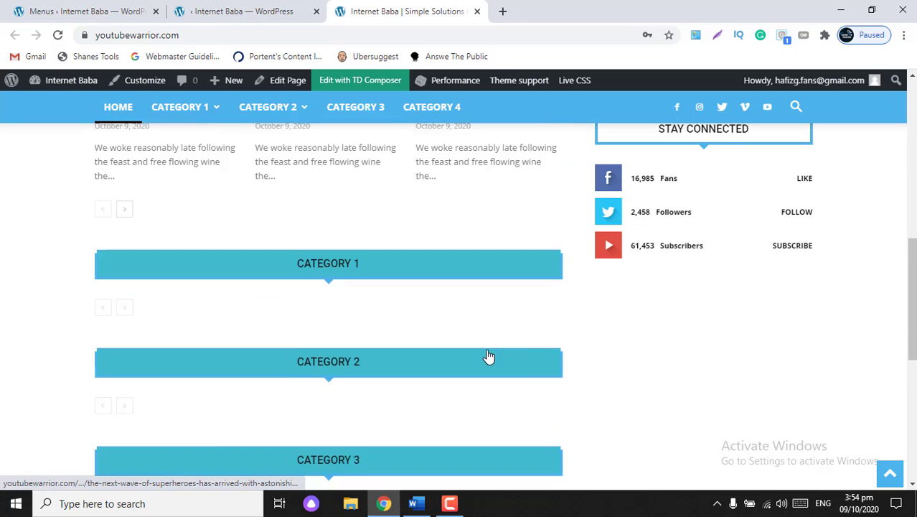
scroll(488, 356, "up", 3)
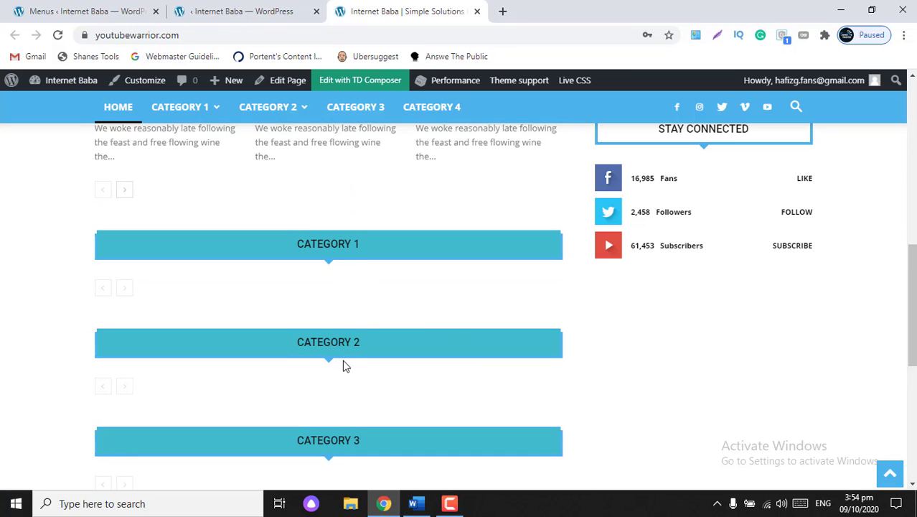
scroll(334, 446, "down", 3)
scroll(334, 447, "up", 8)
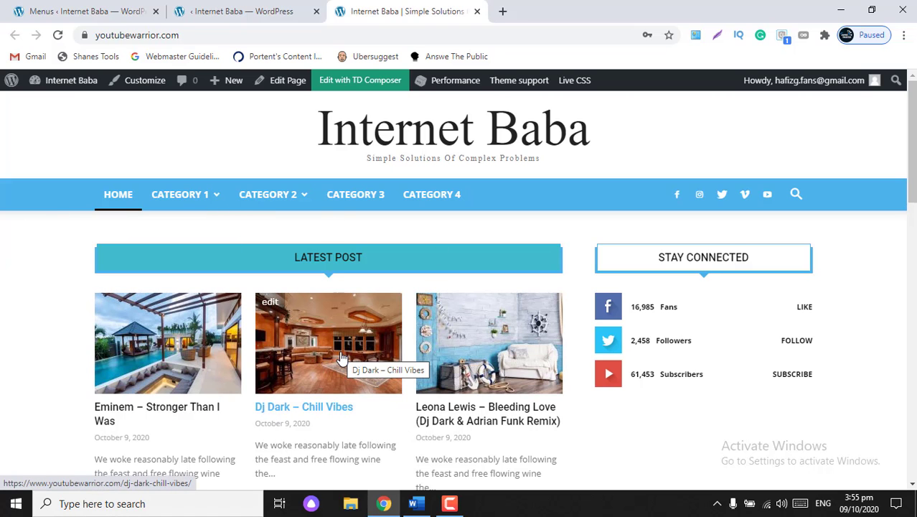
scroll(342, 357, "down", 10)
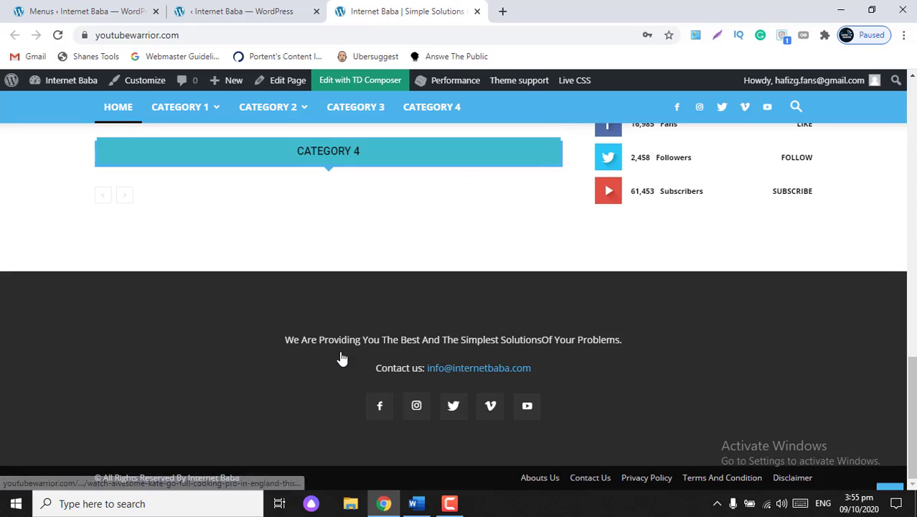
scroll(341, 357, "up", 3)
scroll(341, 357, "up", 7)
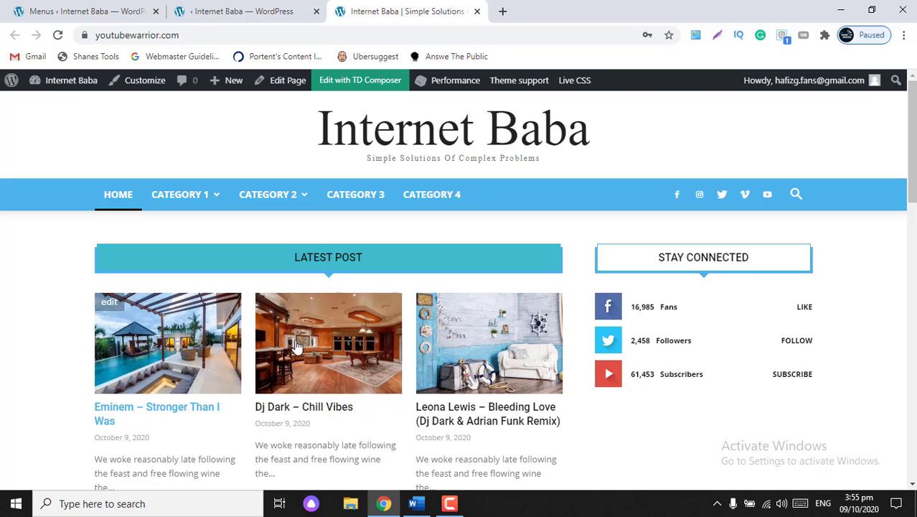
scroll(333, 322, "down", 3)
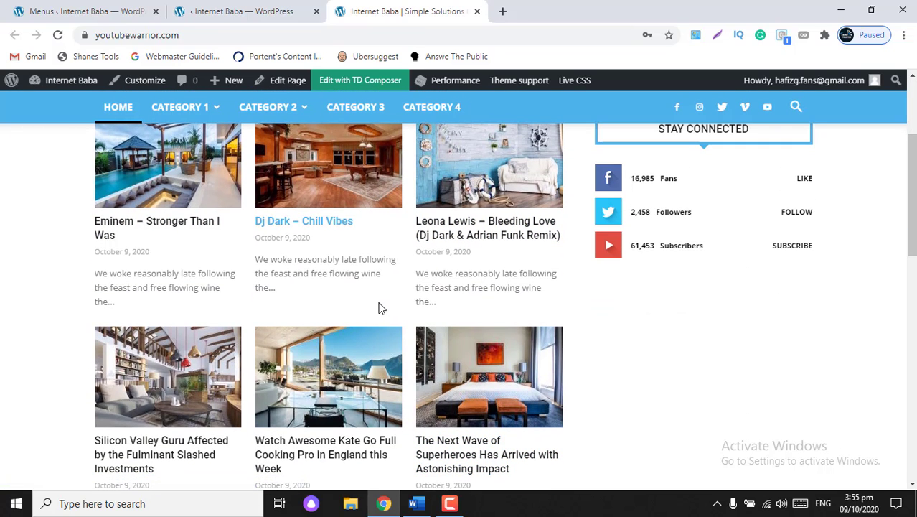
- Close the tagDiv Composer browser tab and keep the live homepage open
left_click(257, 35)
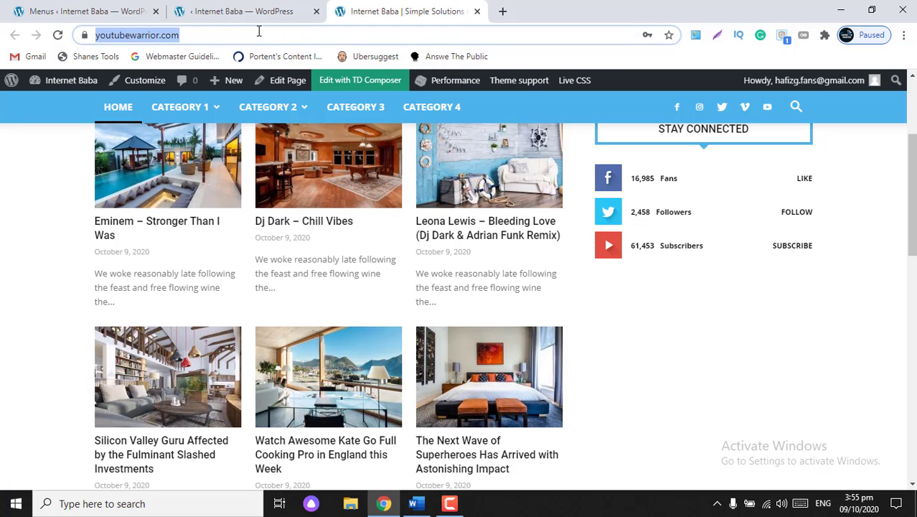
left_click(246, 8)
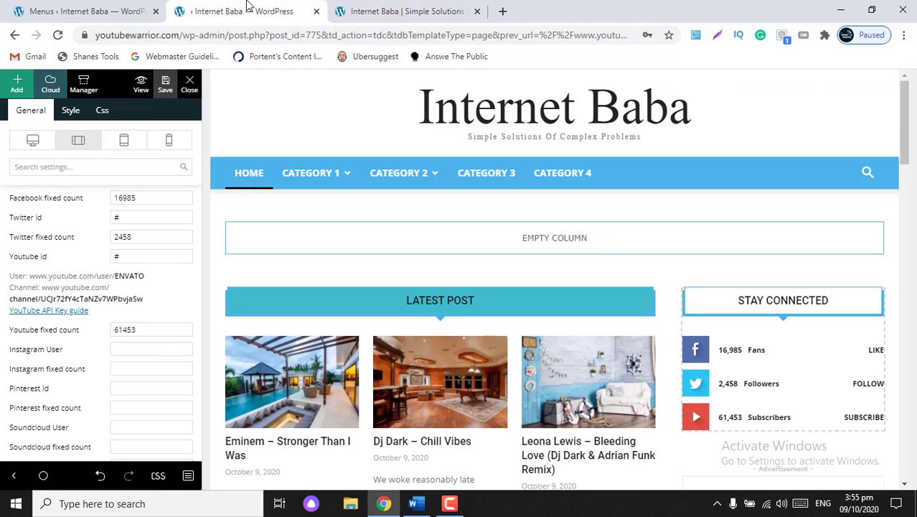
left_click(407, 8)
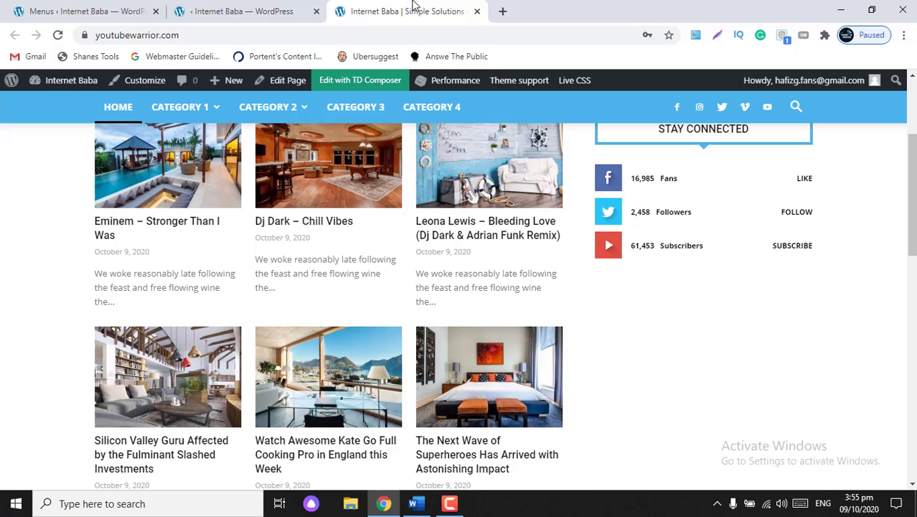
left_click(317, 11)
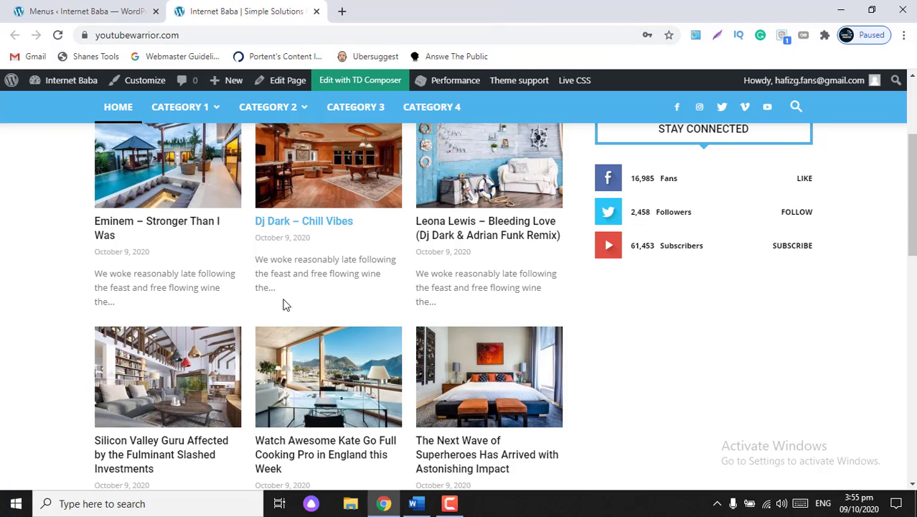
scroll(285, 304, "up", 3)
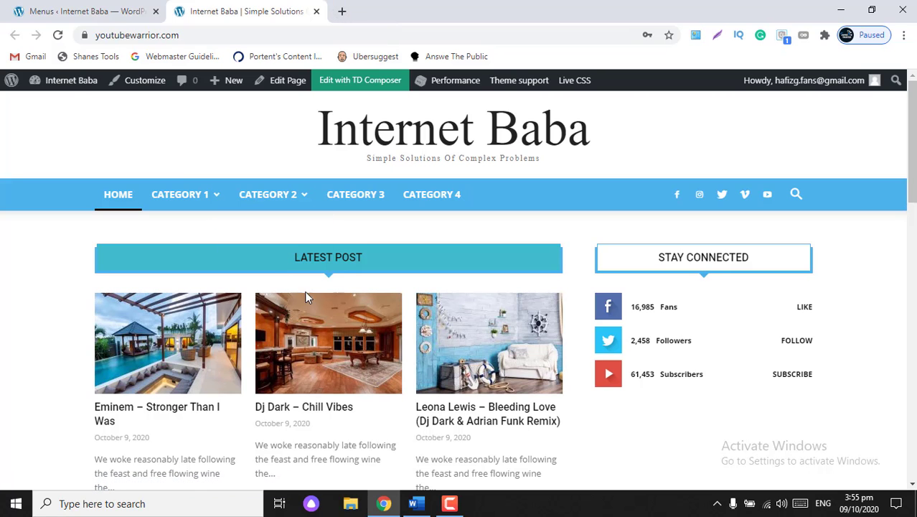
- Return to the WordPress admin, open the Newspaper theme's Welcome page and browse the premium plugins on its Plugins page
left_click(133, 5)
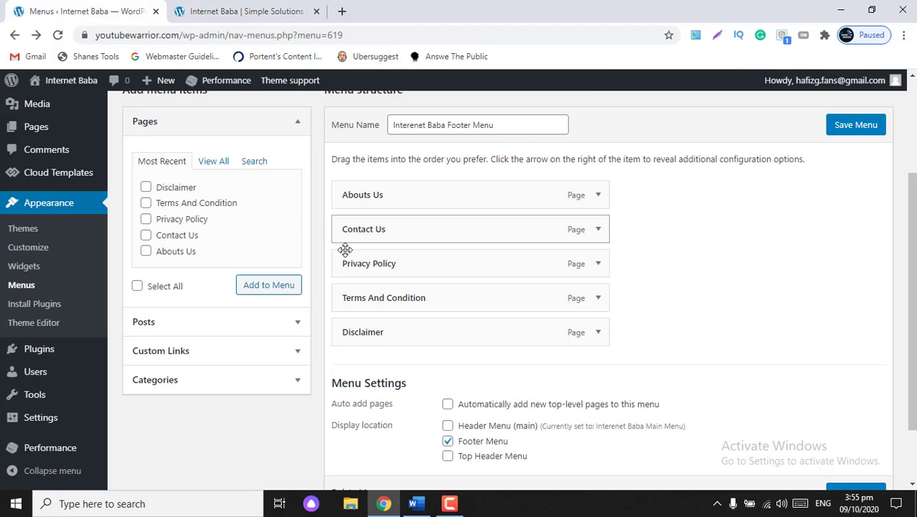
scroll(341, 244, "up", 3)
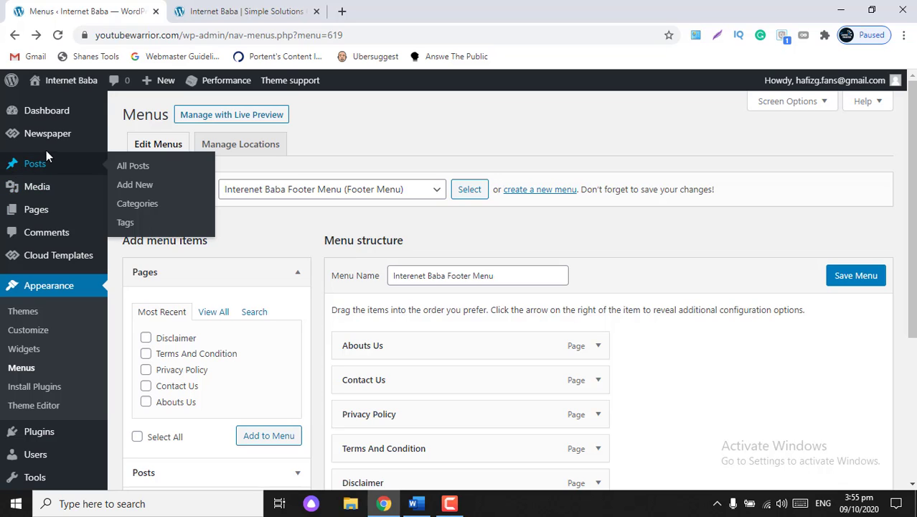
mouse_move(50, 121)
mouse_move(63, 137)
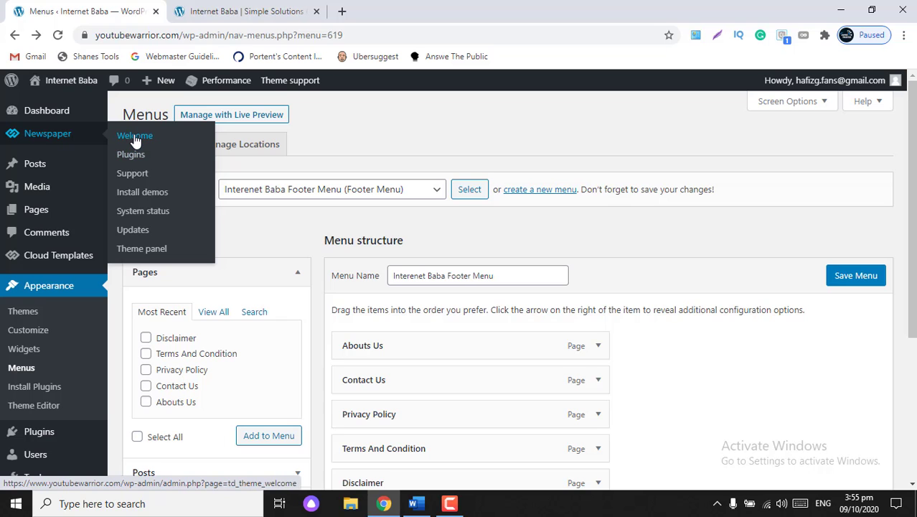
left_click(67, 134)
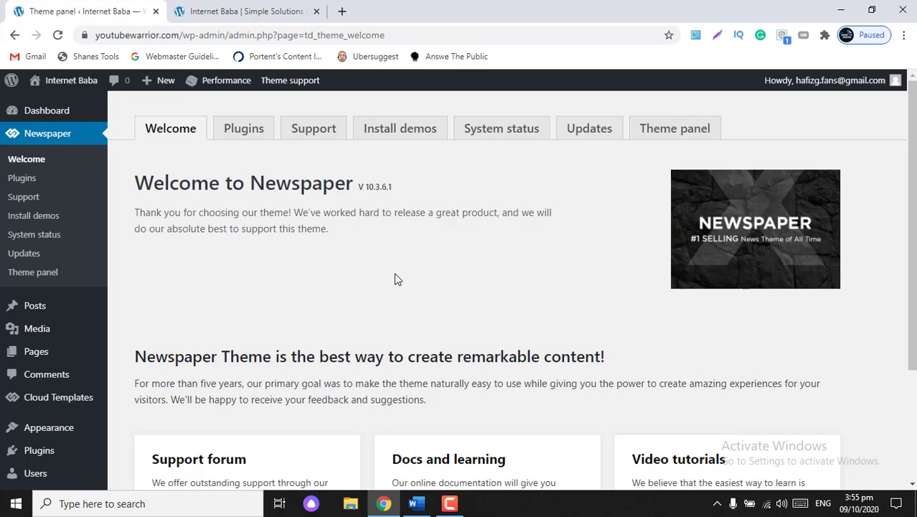
left_click(246, 142)
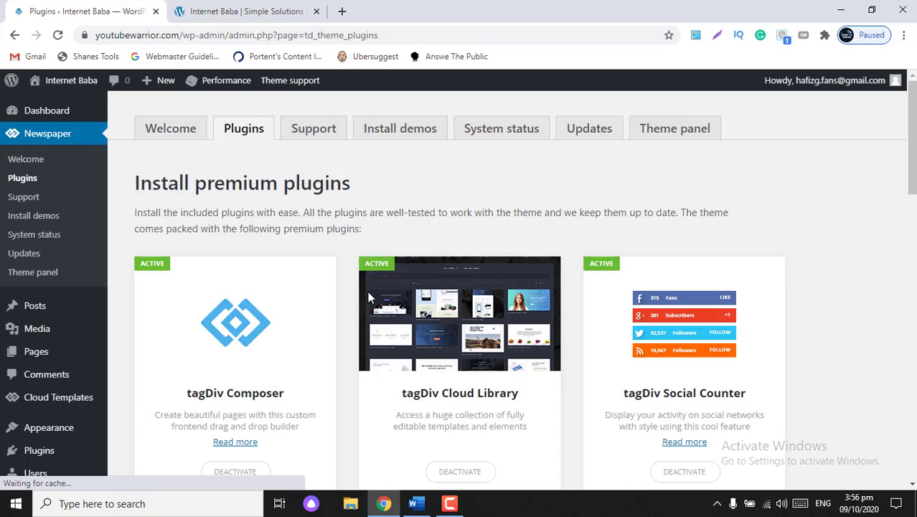
scroll(367, 291, "down", 7)
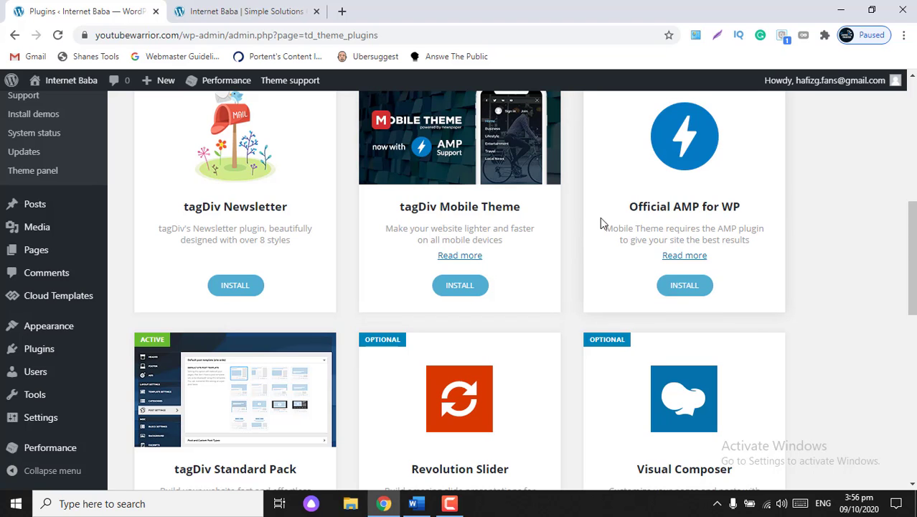
- Install the tagDiv Mobile Theme premium plugin and activate it from the tagDiv plugins page
scroll(510, 245, "up", 1)
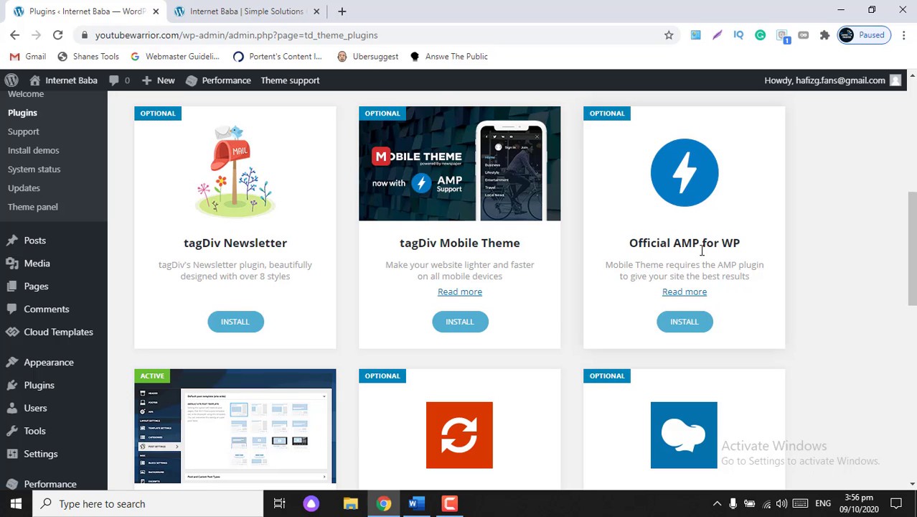
left_click(458, 328)
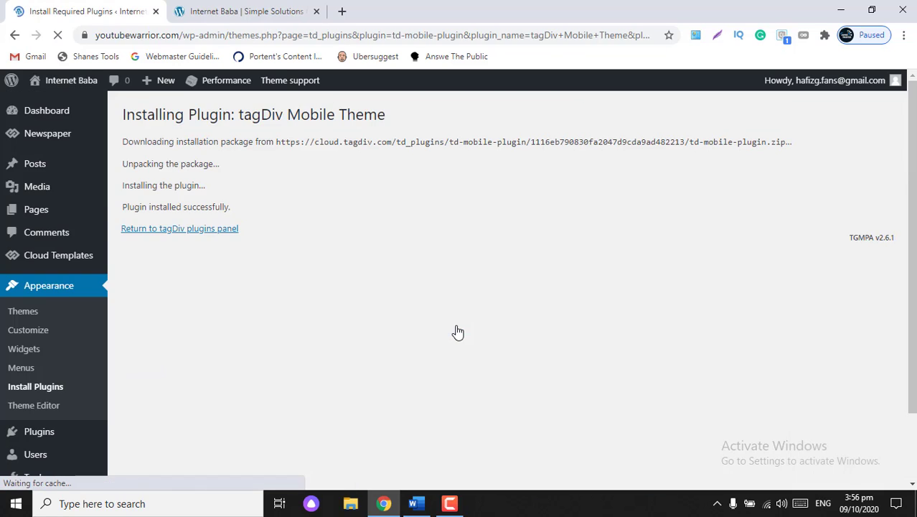
left_click(211, 230)
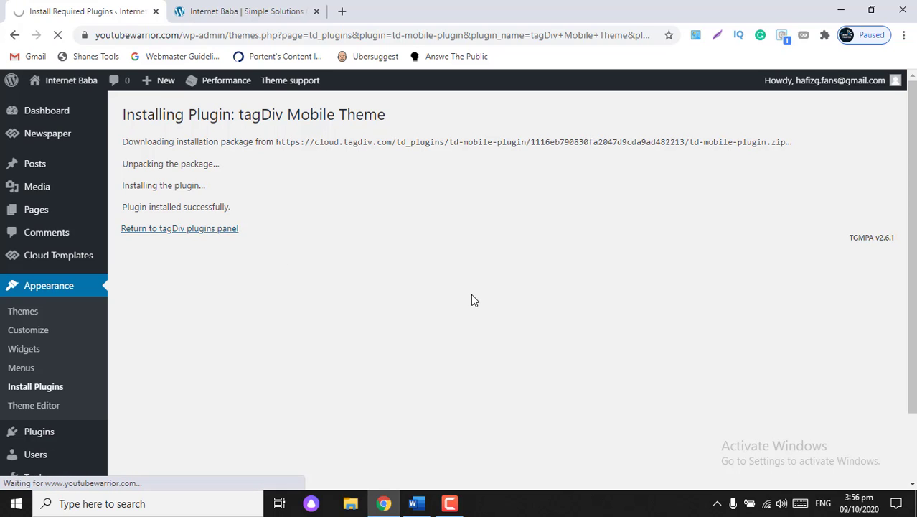
scroll(472, 353, "down", 5)
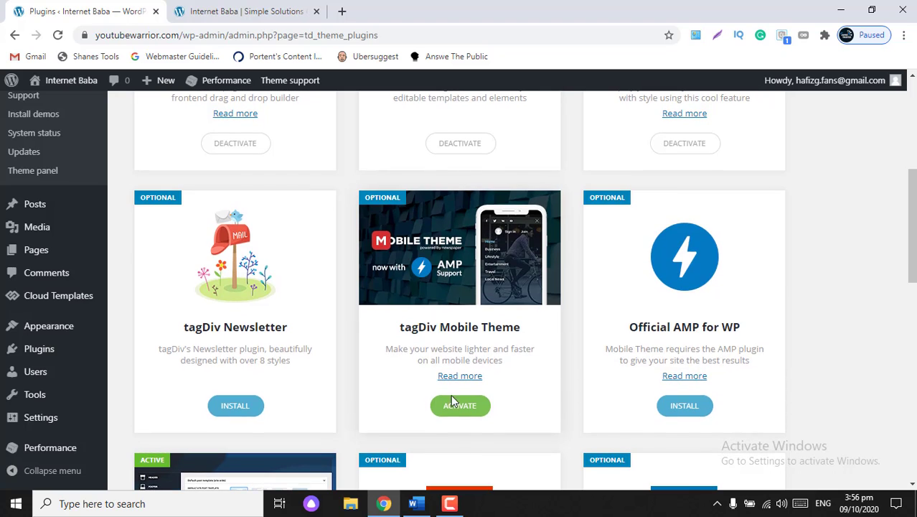
left_click(460, 406)
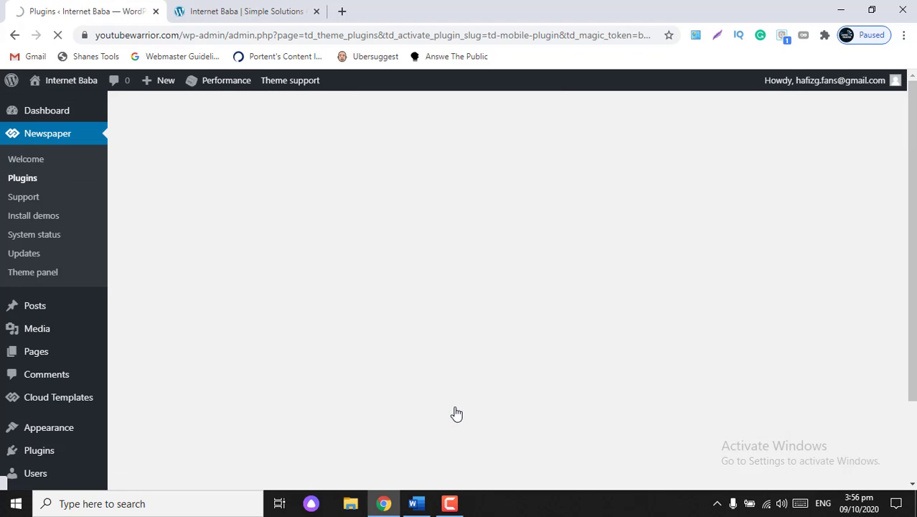
- Install and activate the Official AMP for WP plugin
scroll(455, 411, "down", 4)
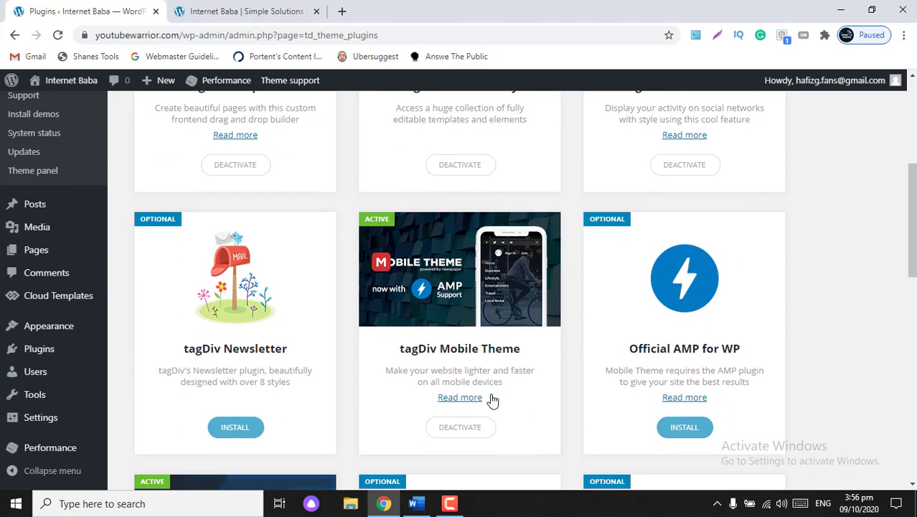
left_click(697, 432)
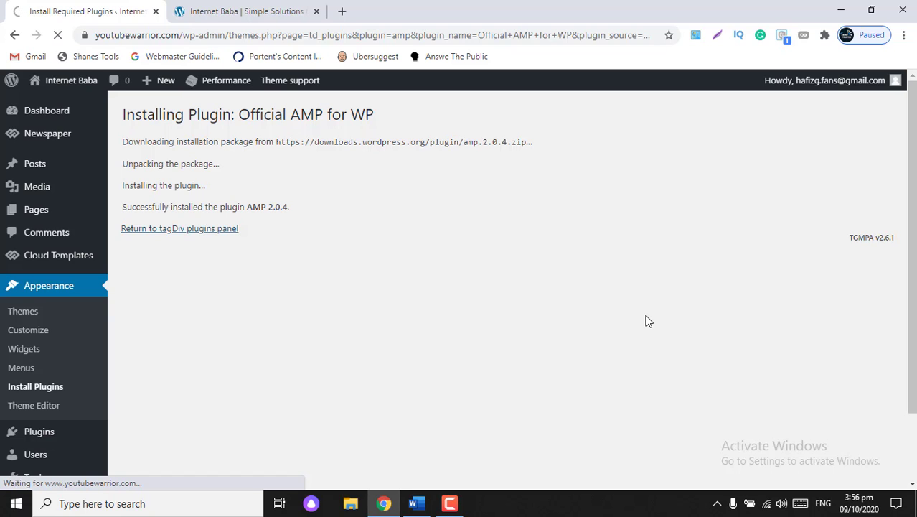
scroll(645, 317, "down", 5)
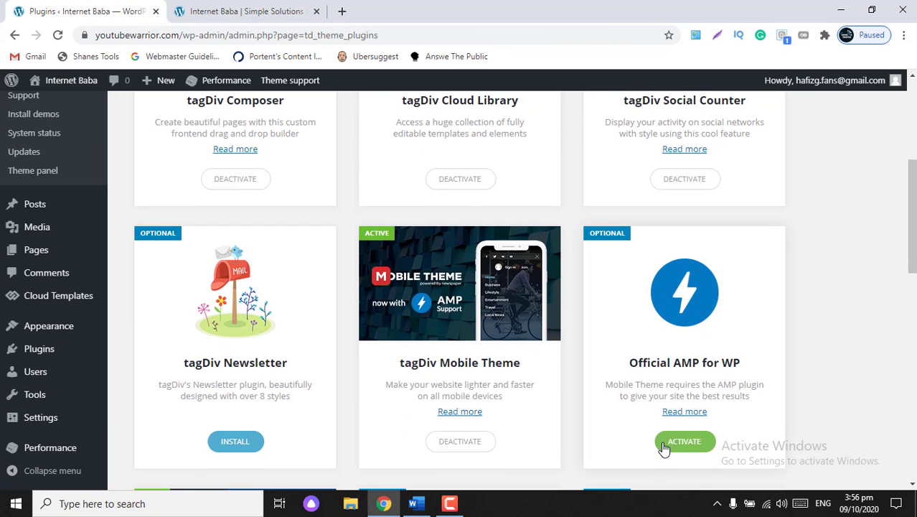
left_click(664, 446)
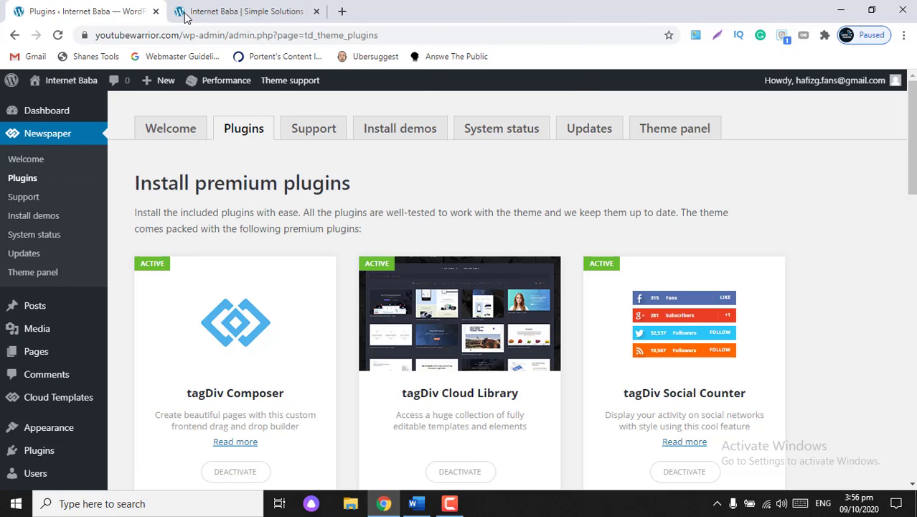
- Reload the live homepage in its own browser tab to check it, and return to the admin tab
left_click(185, 16)
left_click(58, 35)
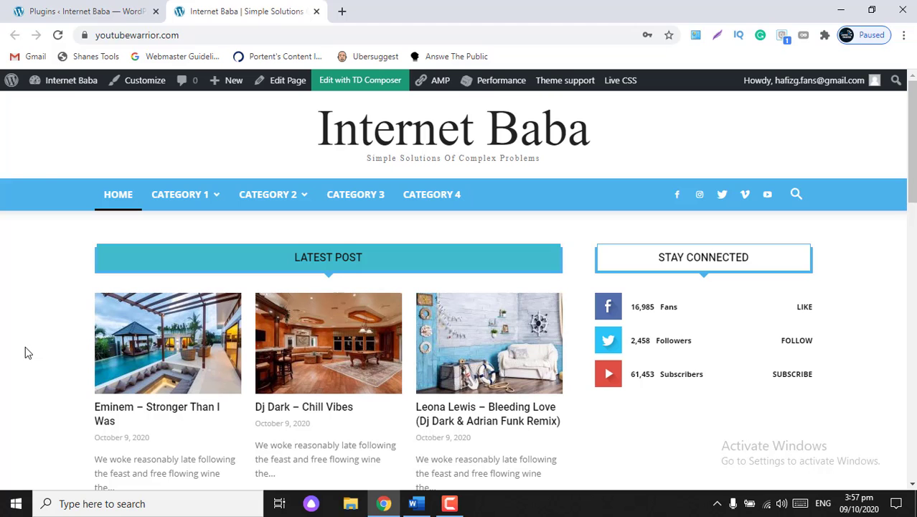
left_click(79, 10)
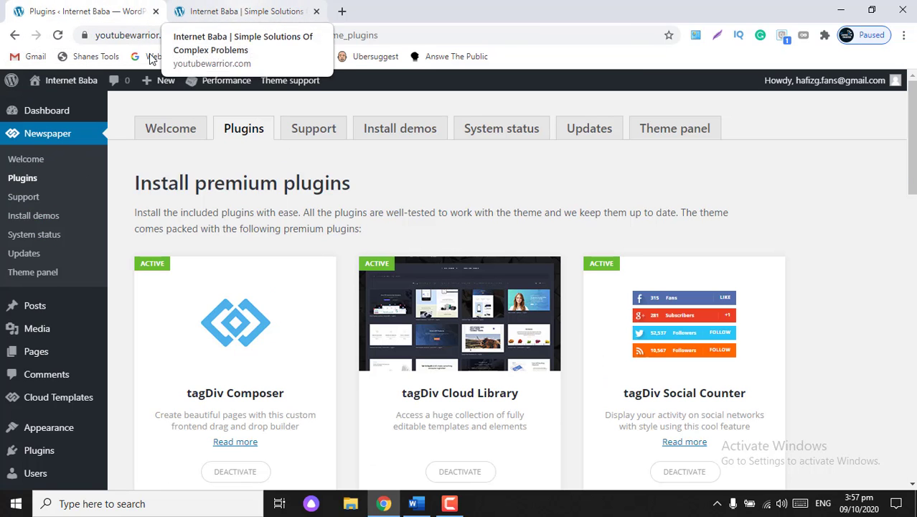
- Open the Newspaper theme panel and show the Mobile Theme section of its plugin settings
left_click(32, 271)
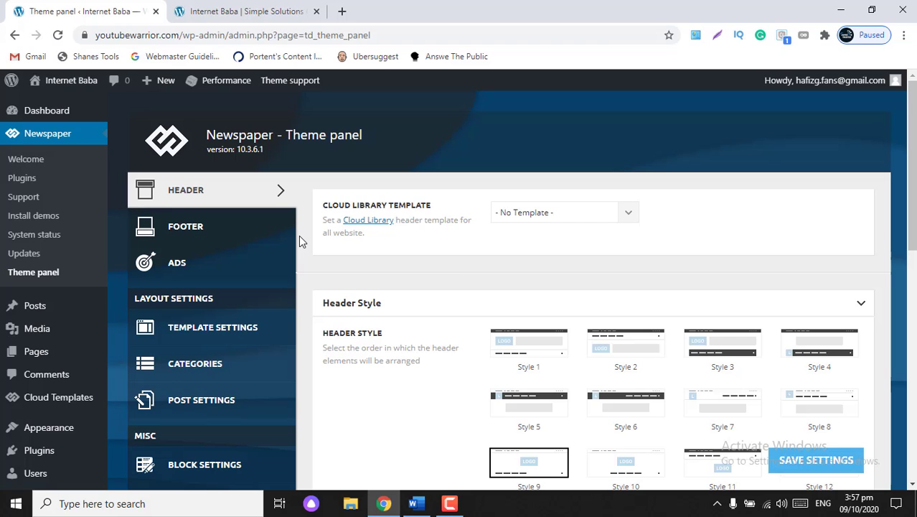
scroll(300, 242, "down", 2)
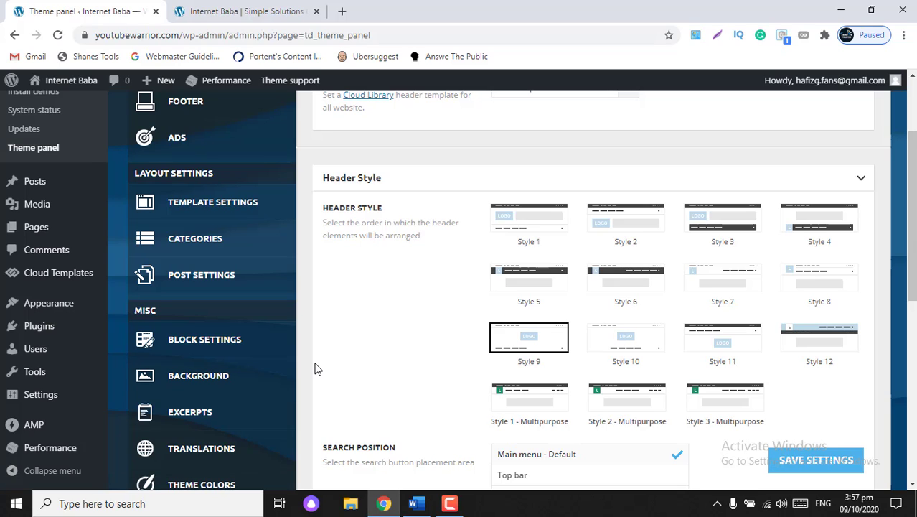
scroll(318, 369, "down", 3)
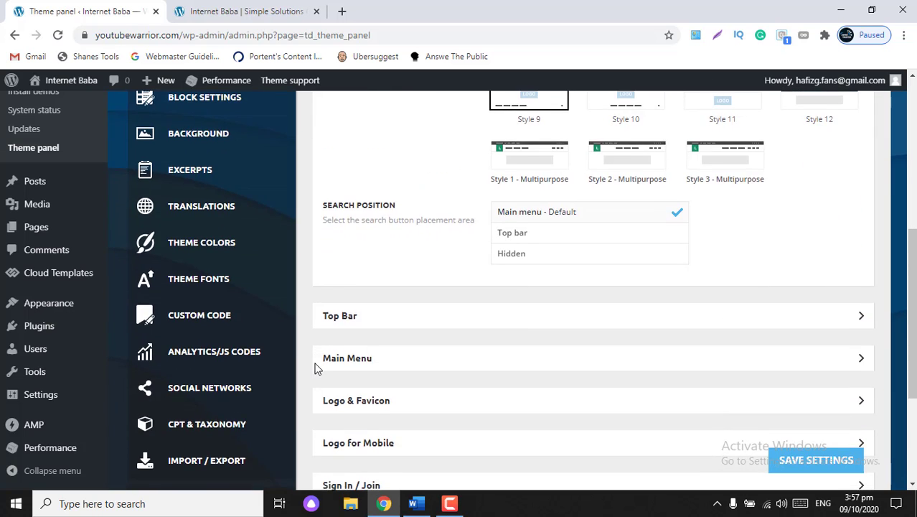
scroll(318, 359, "up", 5)
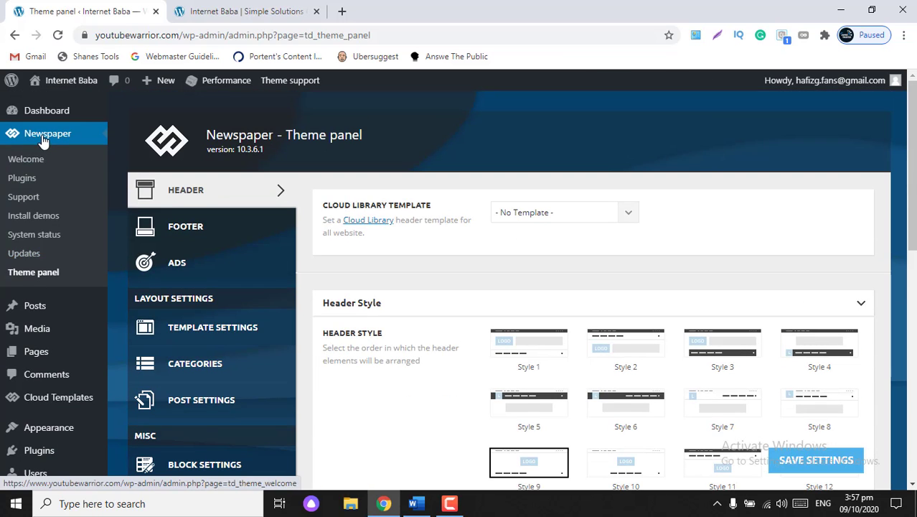
scroll(289, 307, "down", 1)
scroll(288, 307, "down", 5)
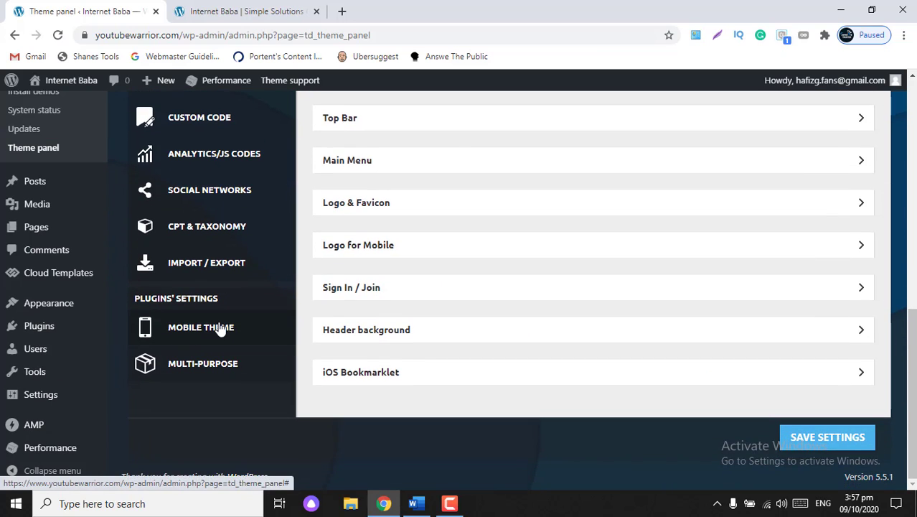
left_click(220, 327)
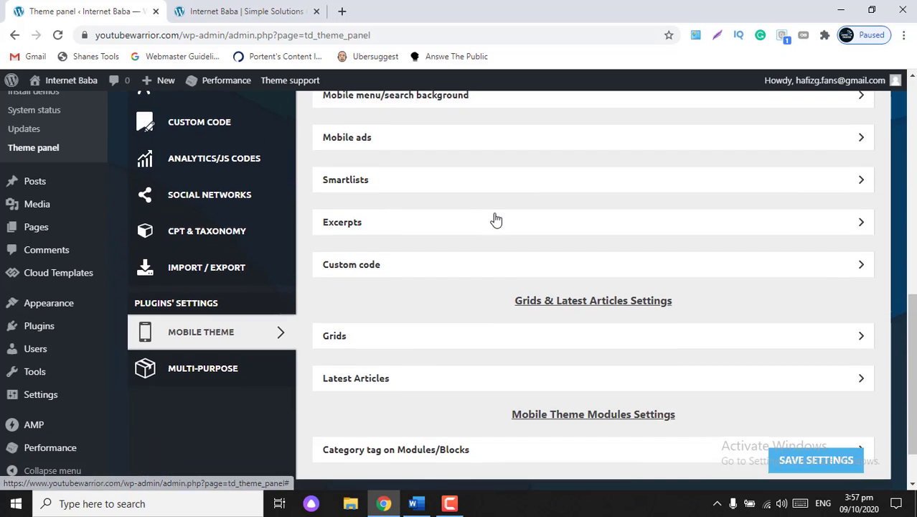
- Set the mobile theme to be used for Mobile + AMP in the Mobile settings
scroll(495, 218, "up", 5)
scroll(495, 219, "up", 3)
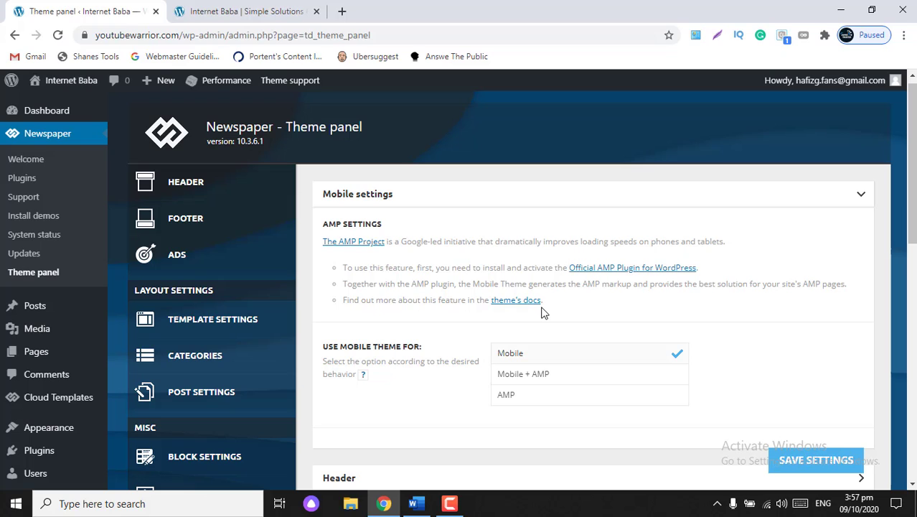
left_click(547, 376)
- Expand the mobile theme's Header settings and choose Interenet Baba Main Menu as the main menu
scroll(547, 376, "down", 2)
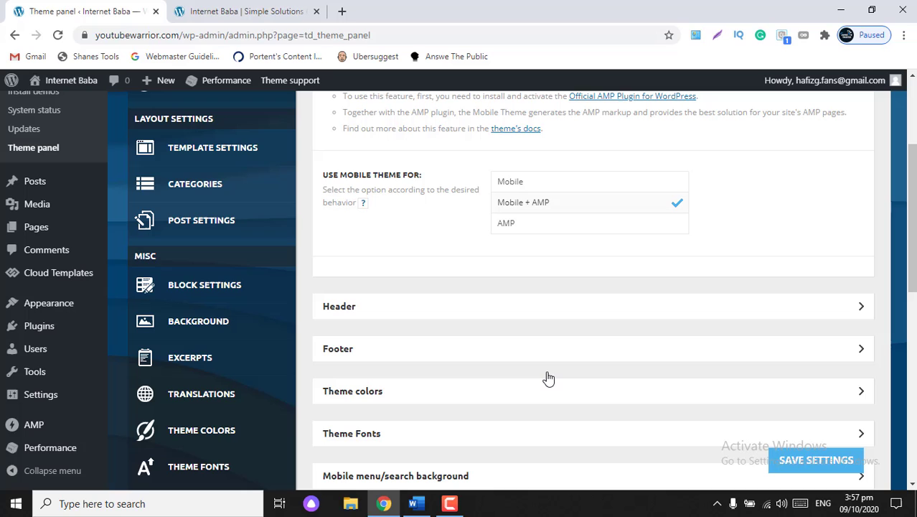
left_click(802, 316)
scroll(409, 367, "down", 1)
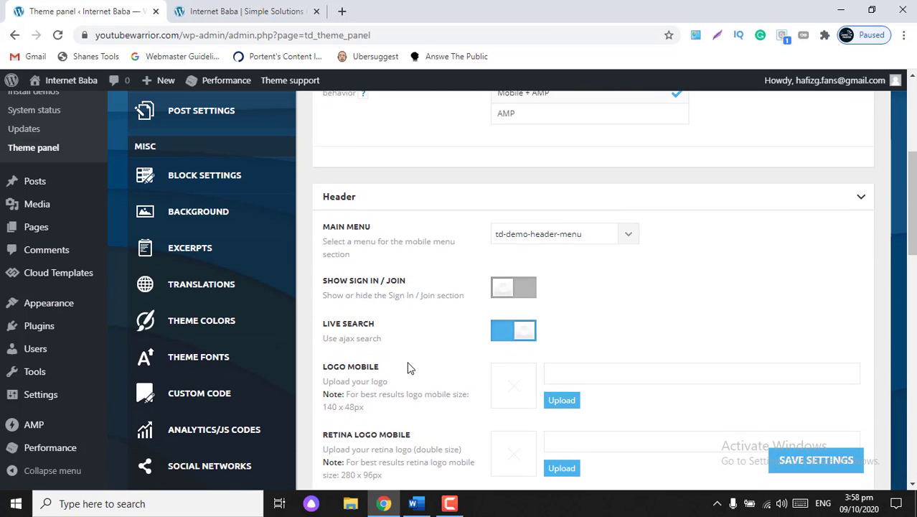
left_click(625, 243)
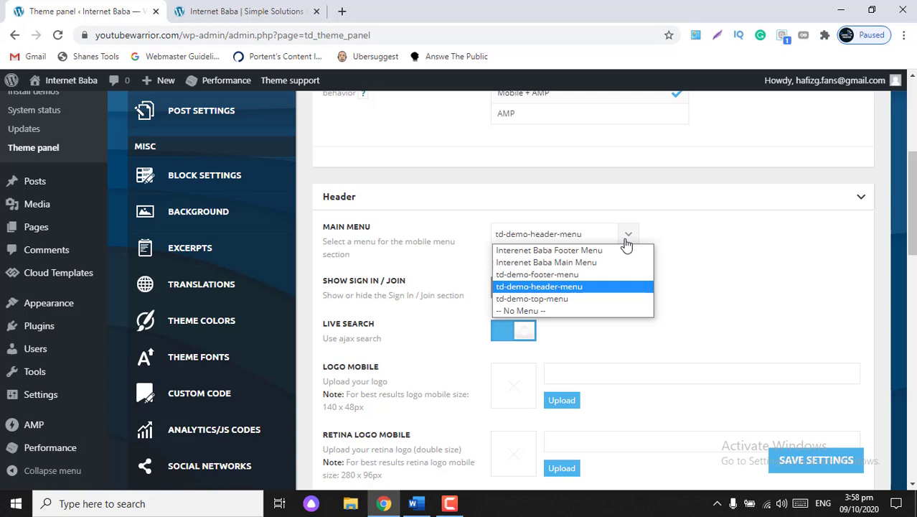
left_click(566, 263)
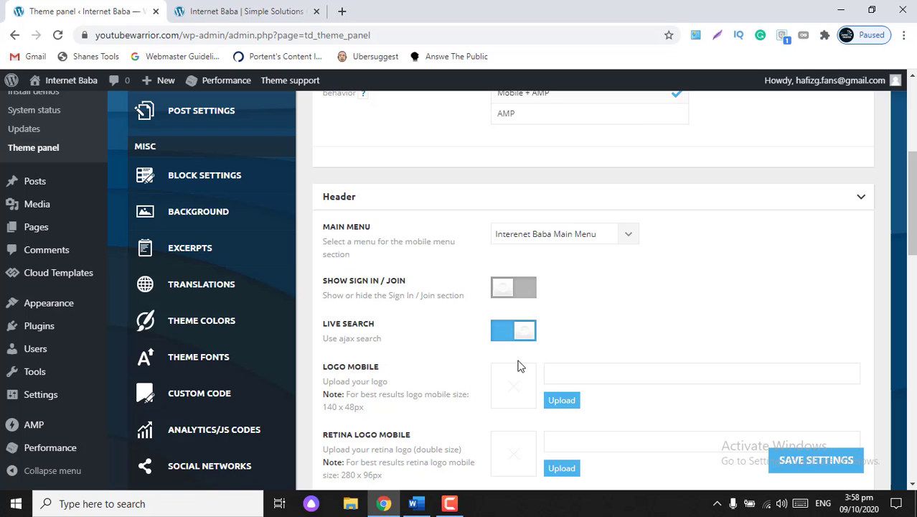
- Enable the H1 logo in the mobile Header settings and check the site title on the live homepage
scroll(520, 366, "down", 6)
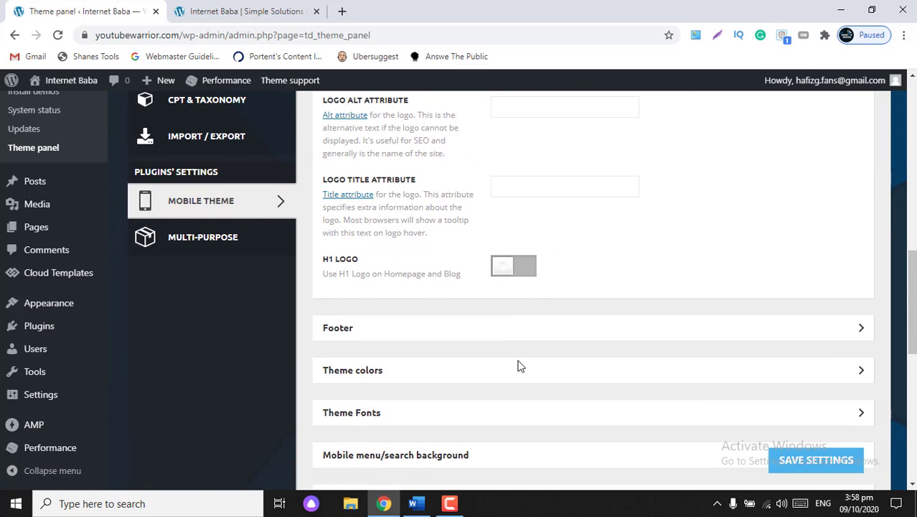
scroll(505, 343, "down", 2)
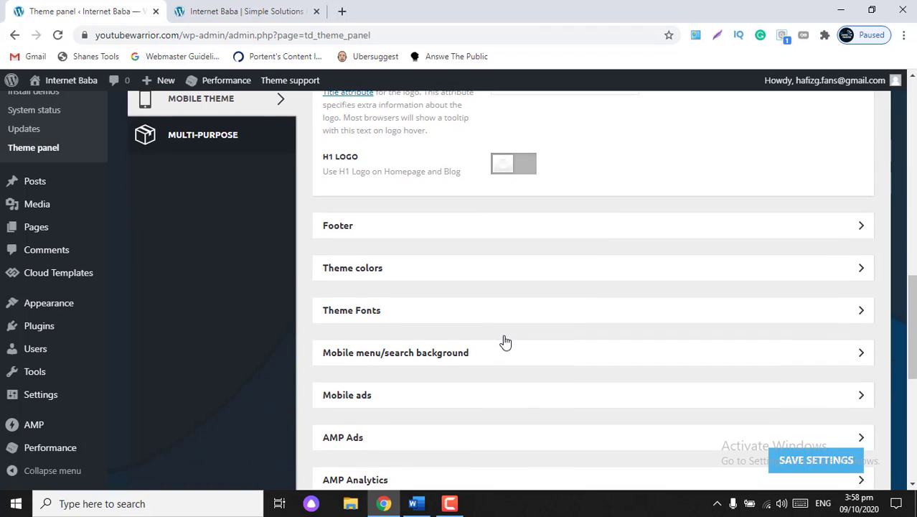
left_click(528, 165)
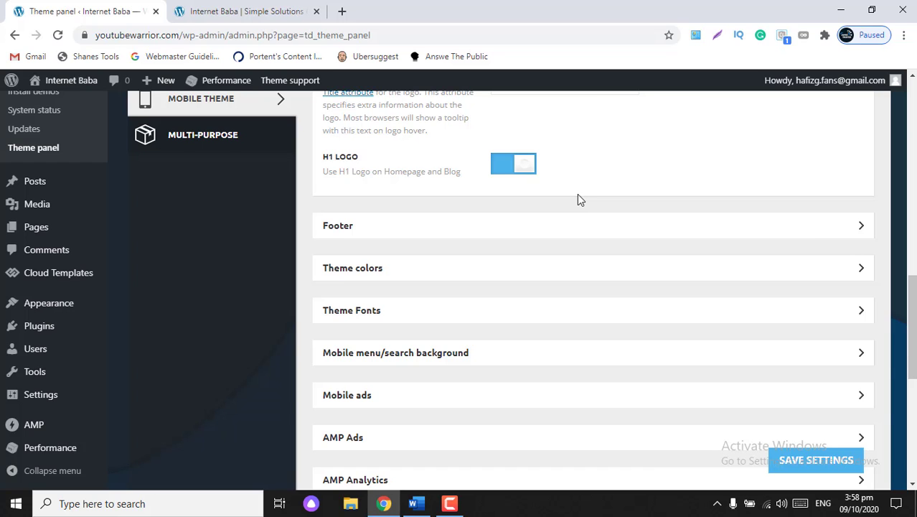
left_click(233, 10)
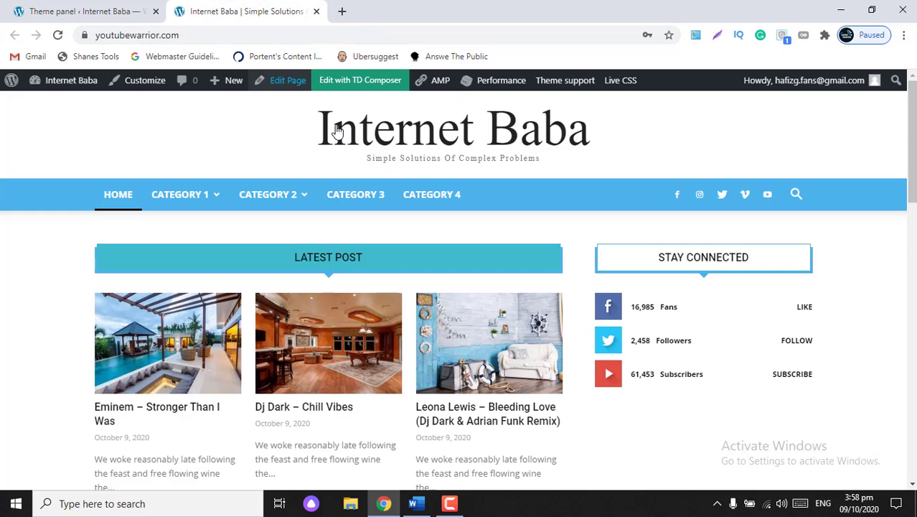
left_click(57, 9)
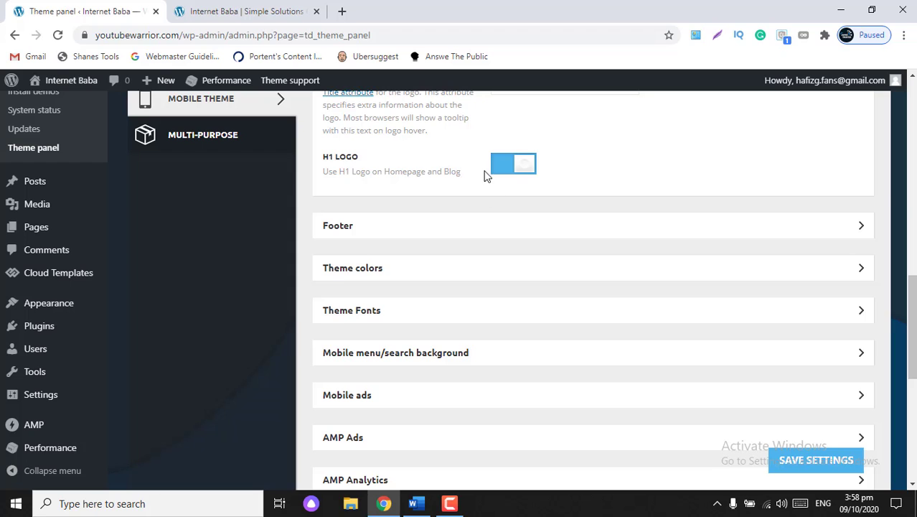
- Expand the mobile theme's Footer settings and compare the footer text, email address and social icons with the live homepage's footer
scroll(824, 231, "up", 2)
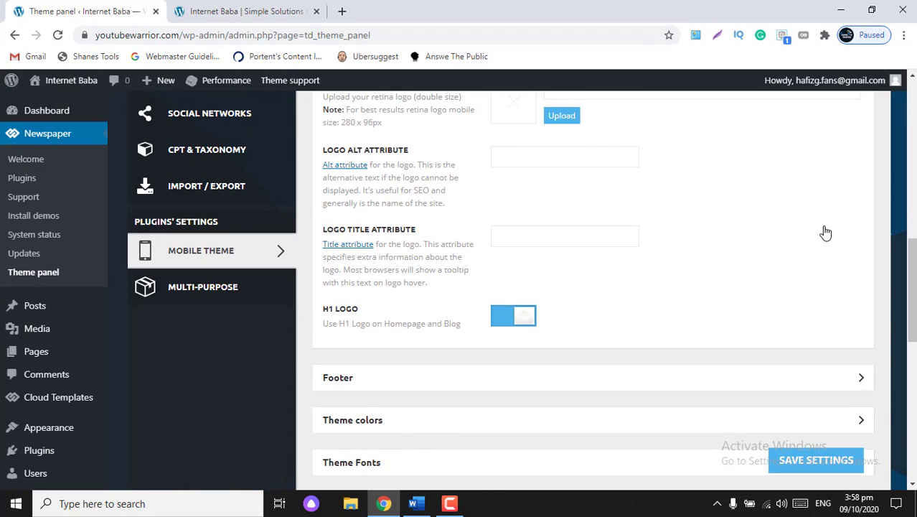
scroll(824, 232, "down", 1)
left_click(837, 303)
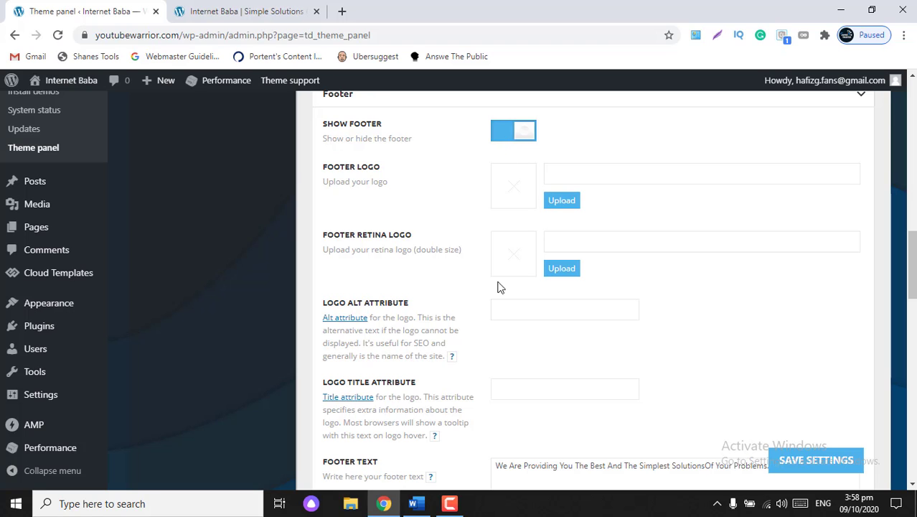
scroll(514, 357, "down", 1)
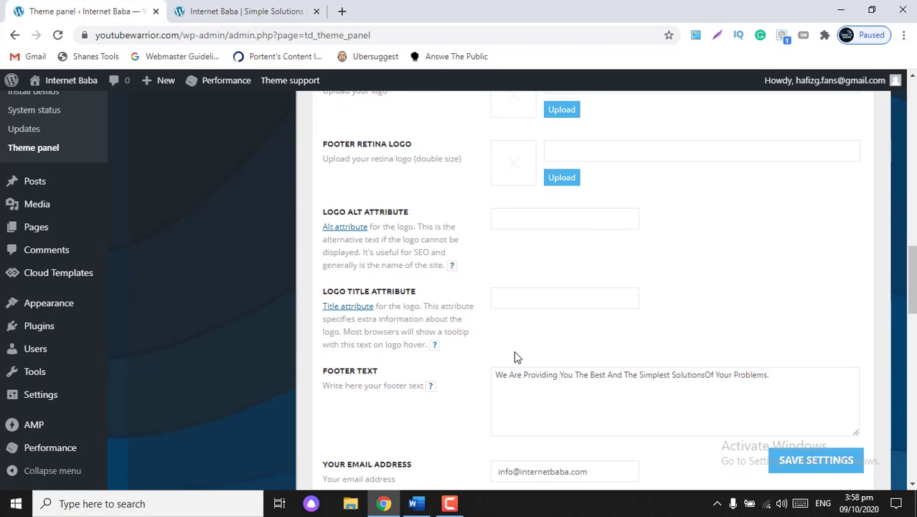
scroll(515, 356, "down", 1)
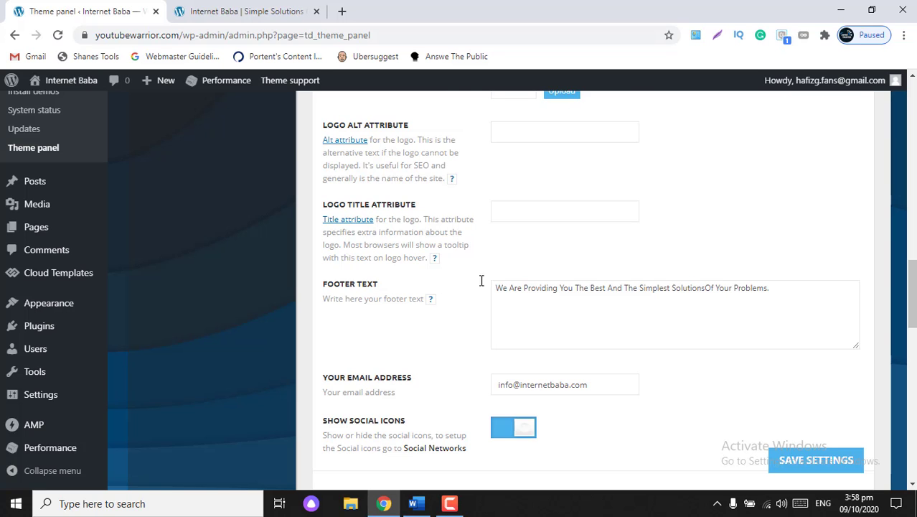
left_click(193, 9)
scroll(280, 281, "down", 10)
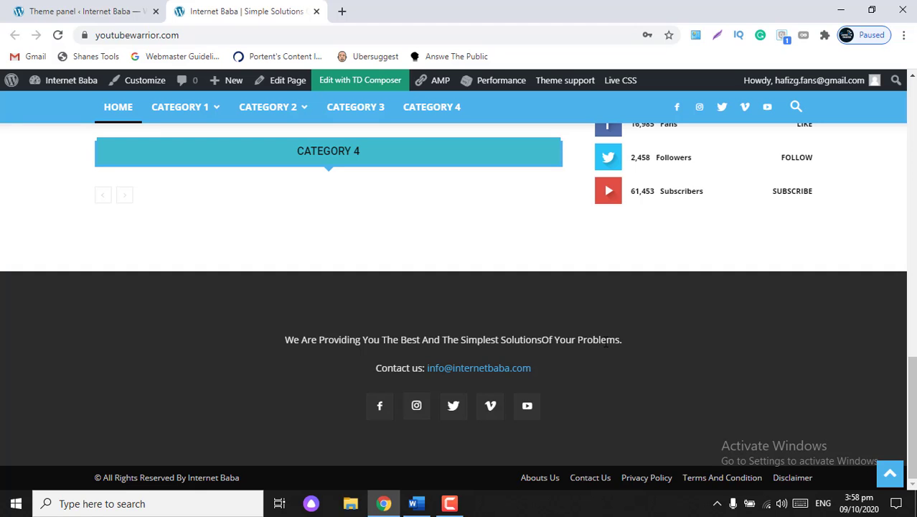
left_click(91, 11)
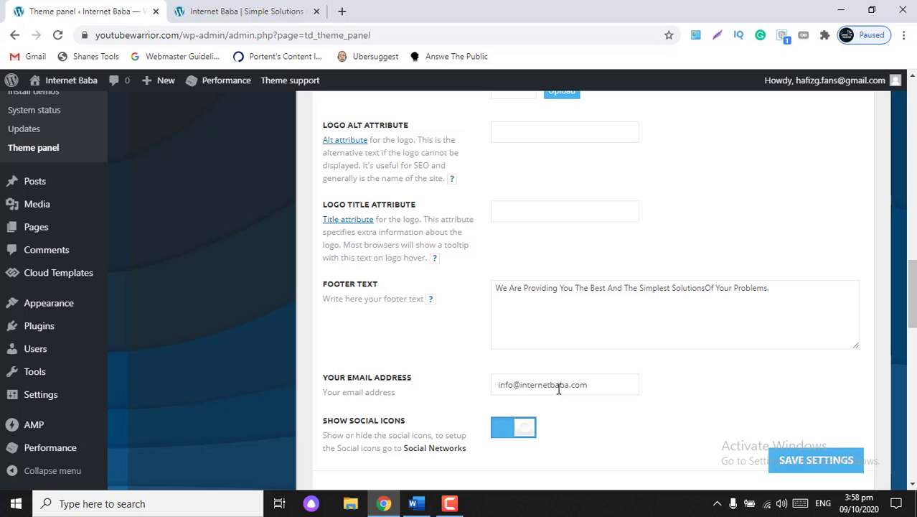
left_click(313, 11)
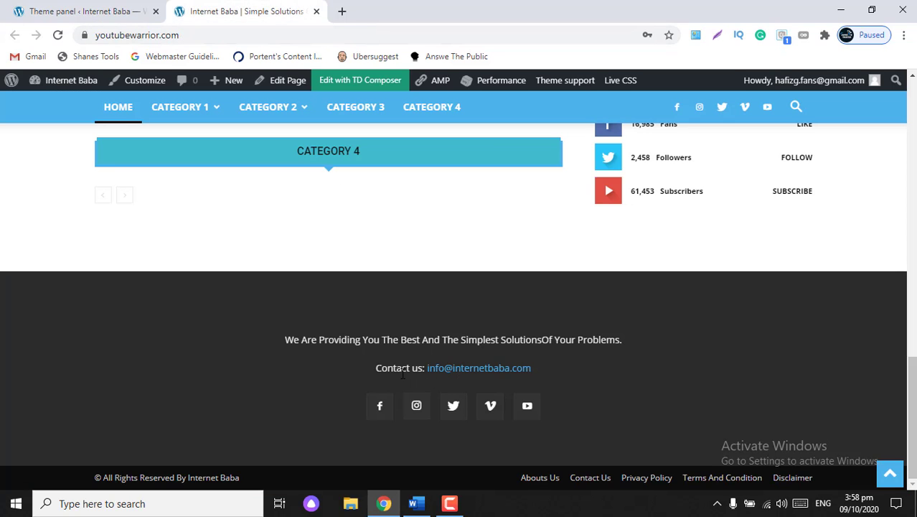
left_click(91, 10)
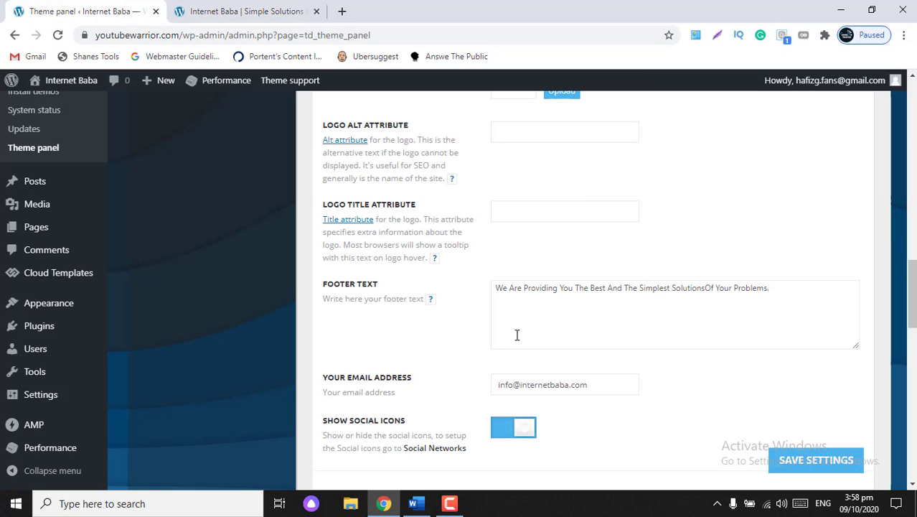
- Compare the mobile theme's subfooter settings and copyright text with the bottom of the live homepage's footer
scroll(564, 405, "down", 2)
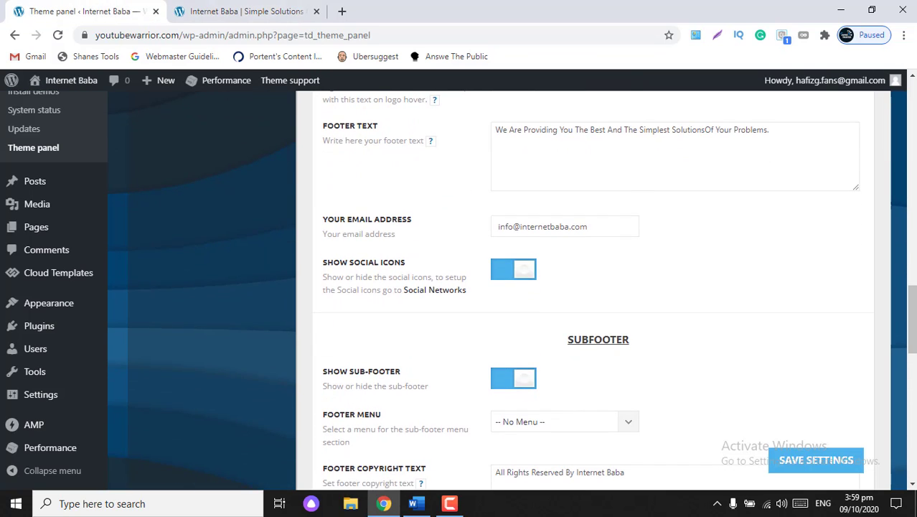
left_click(244, 11)
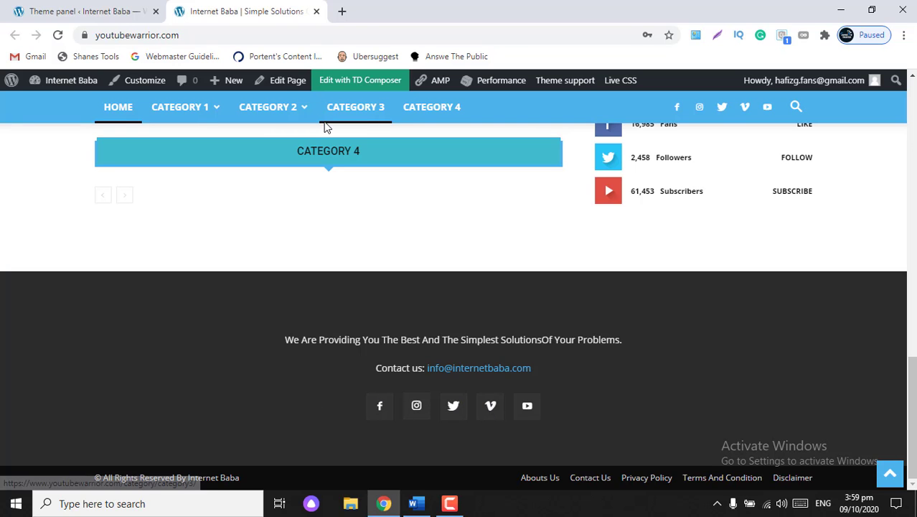
left_click(103, 9)
scroll(456, 390, "down", 1)
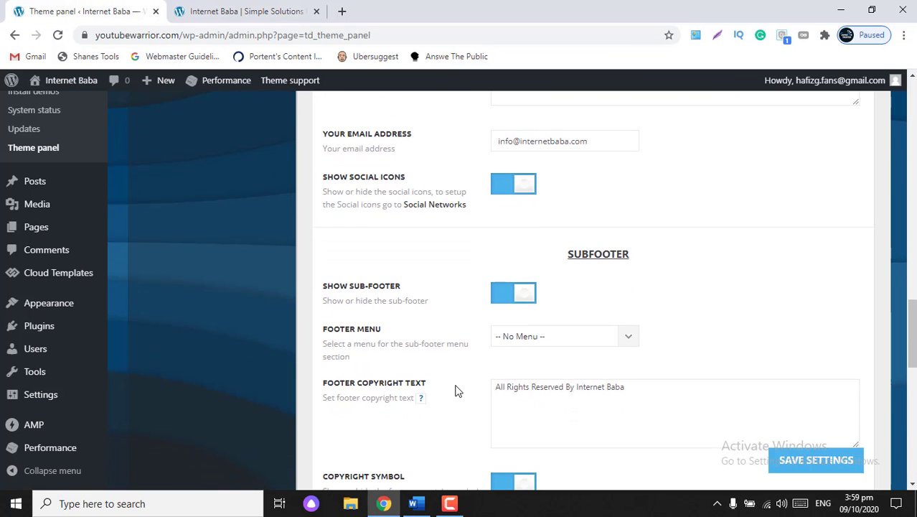
left_click(237, 8)
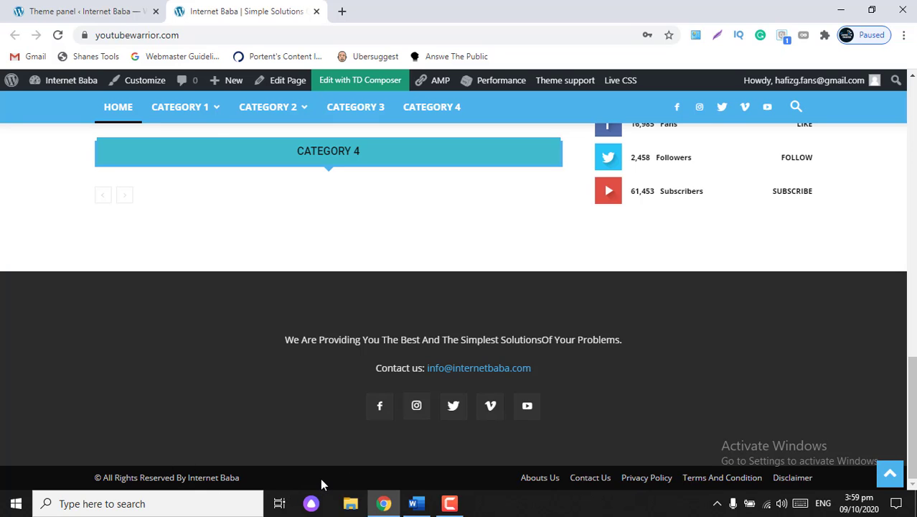
left_click(83, 11)
scroll(467, 291, "down", 2)
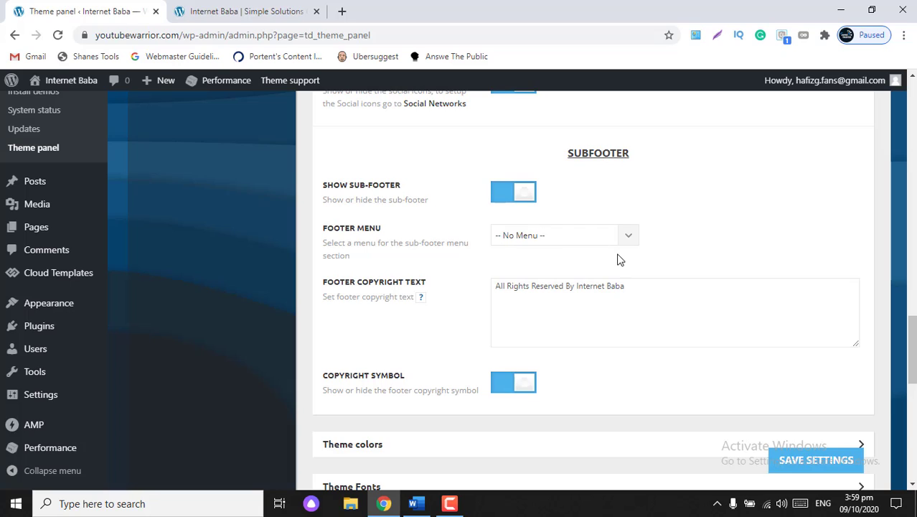
- Check the page links in the live homepage's footer and choose Interenet Baba Footer Menu as the mobile sub-footer's menu
left_click(280, 10)
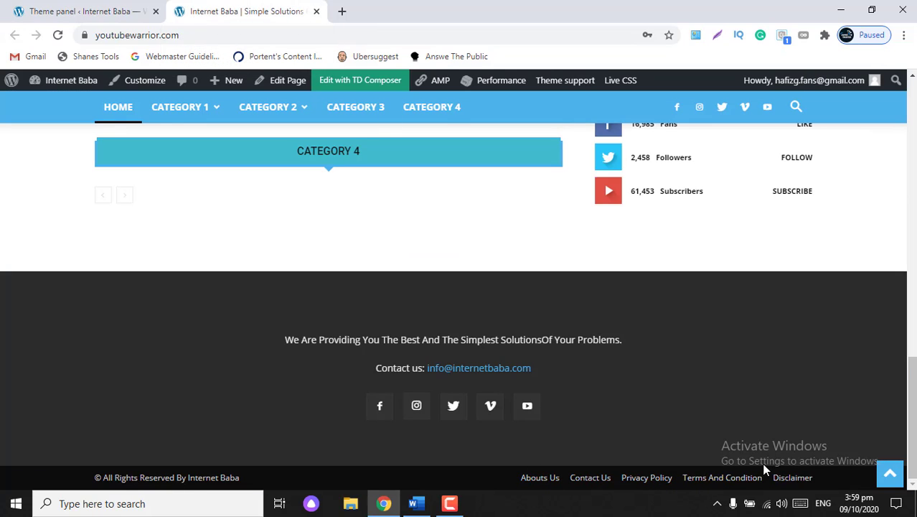
key("ctrl+shift+Tab")
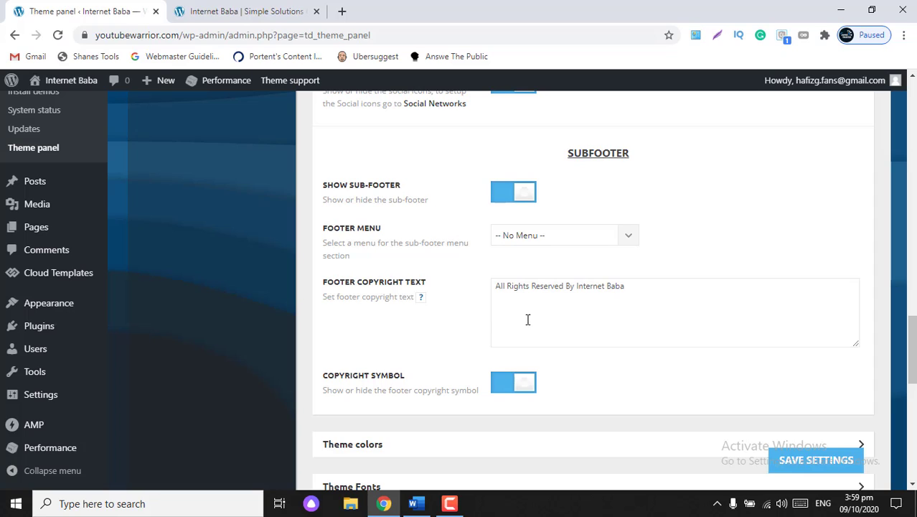
left_click(628, 238)
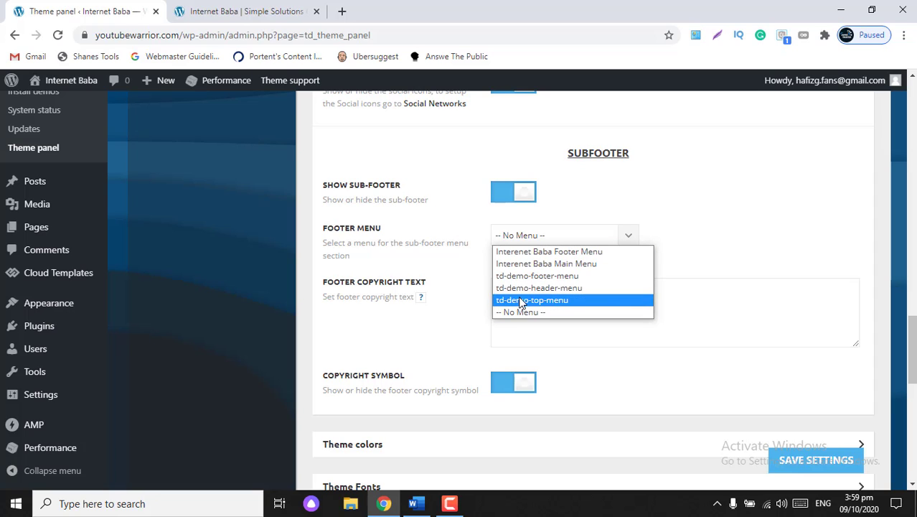
left_click(550, 252)
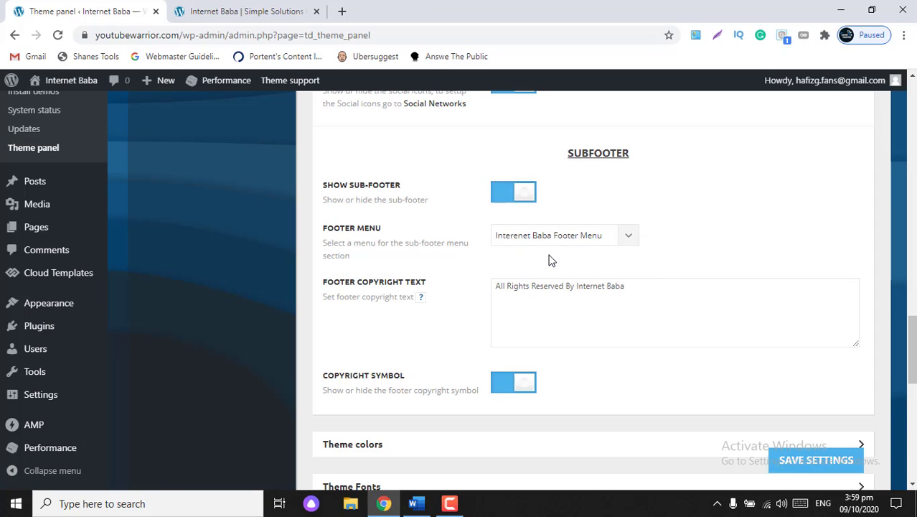
- Expand the mobile Theme colors settings and copy the accent color's hex code #4db2ec
scroll(549, 260, "down", 2)
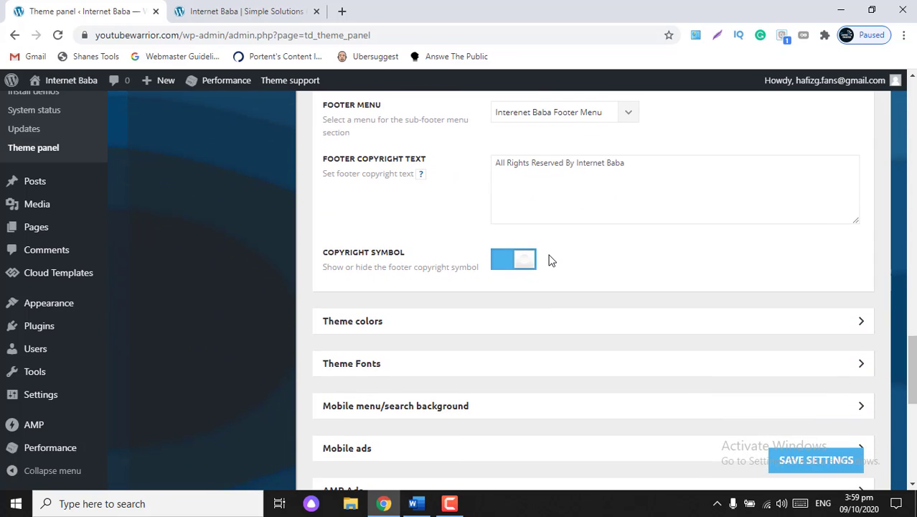
left_click(622, 337)
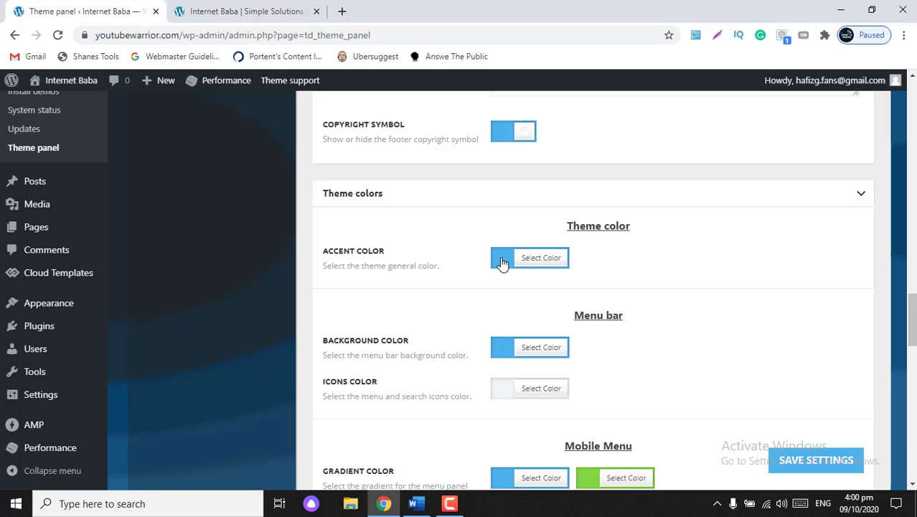
left_click(503, 263)
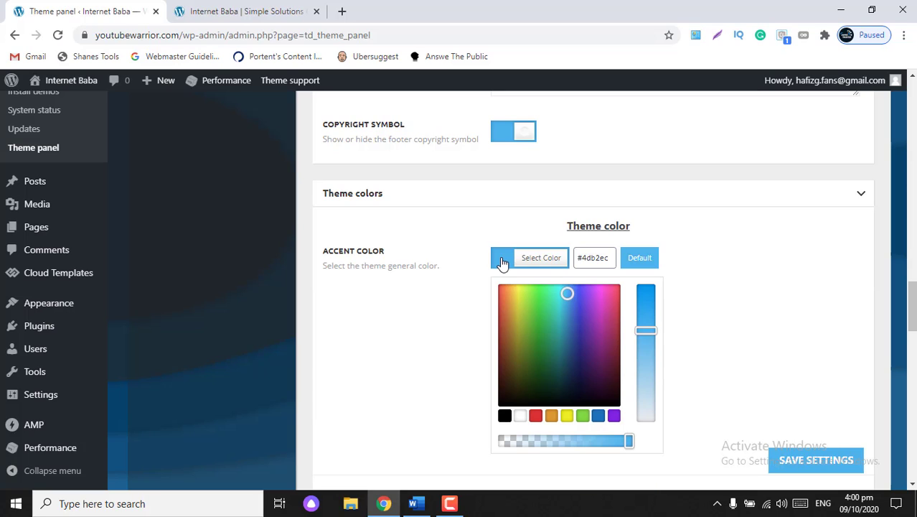
left_click(601, 259)
triple_click(603, 260)
right_click(605, 260)
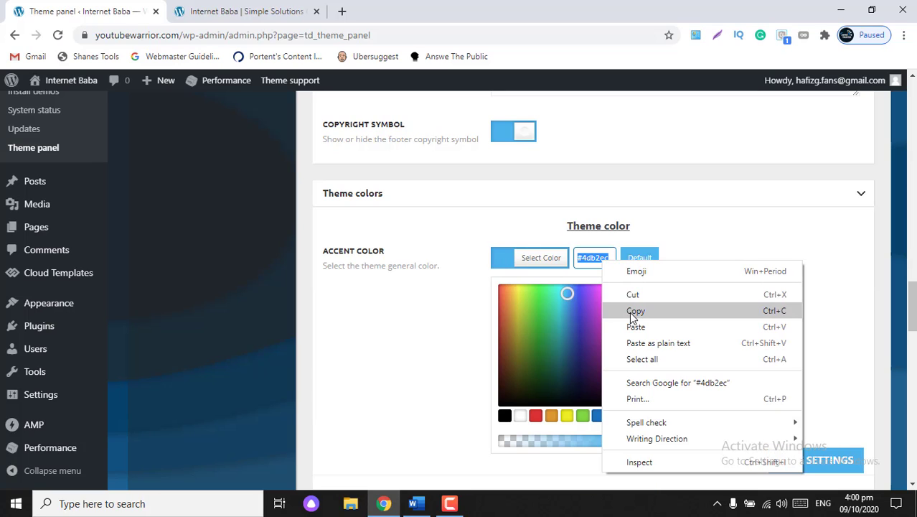
left_click(634, 309)
left_click(744, 291)
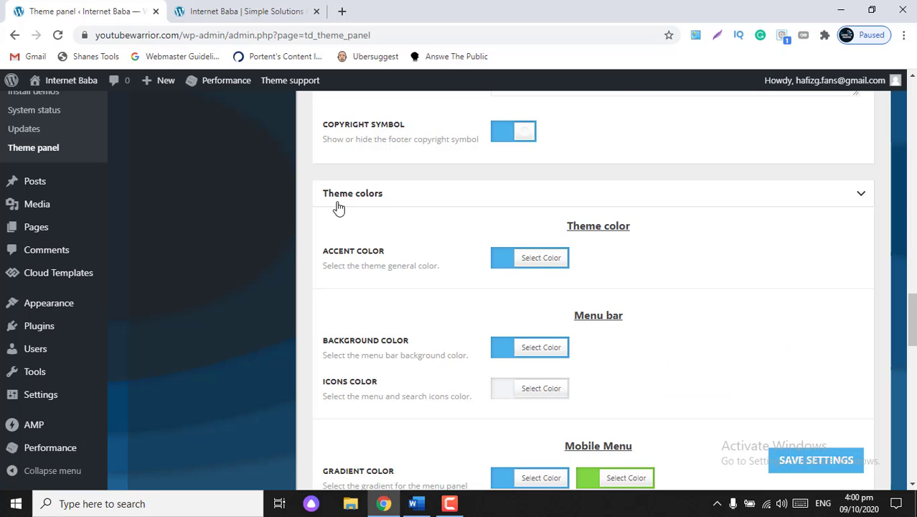
- Compare the menu bar colors with the live homepage's header and navigation, and examine the Mobile Menu color options
left_click(242, 9)
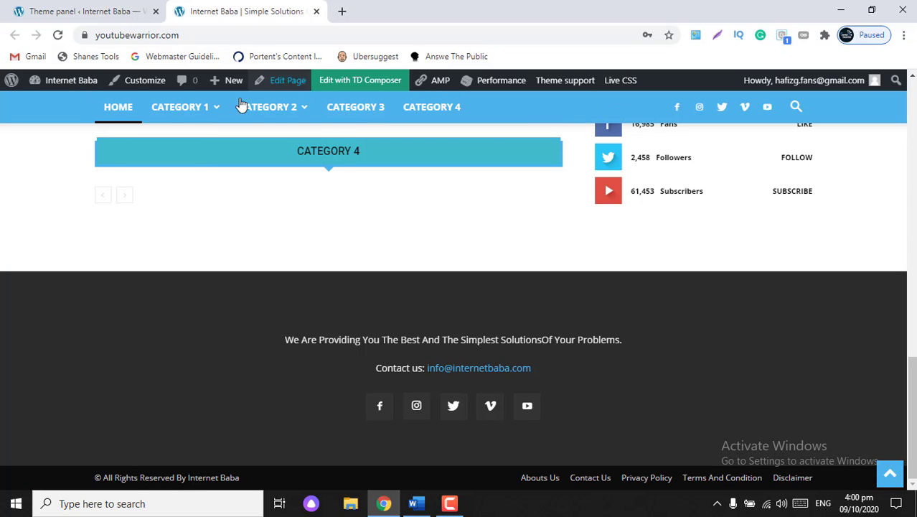
scroll(246, 232, "up", 10)
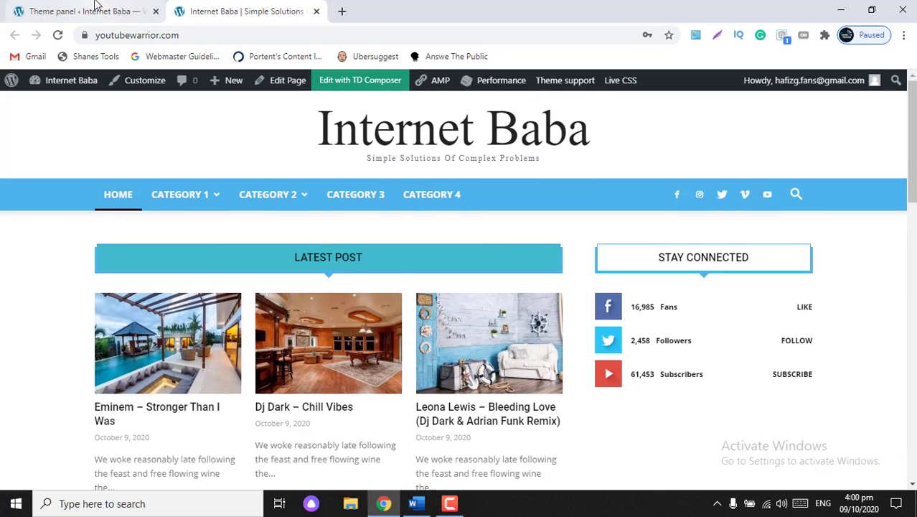
left_click(96, 9)
left_click(252, 9)
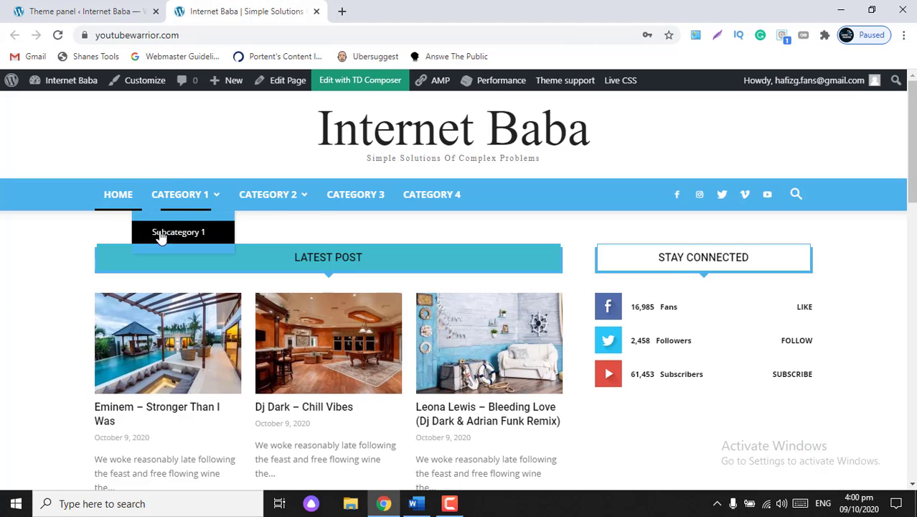
left_click(63, 6)
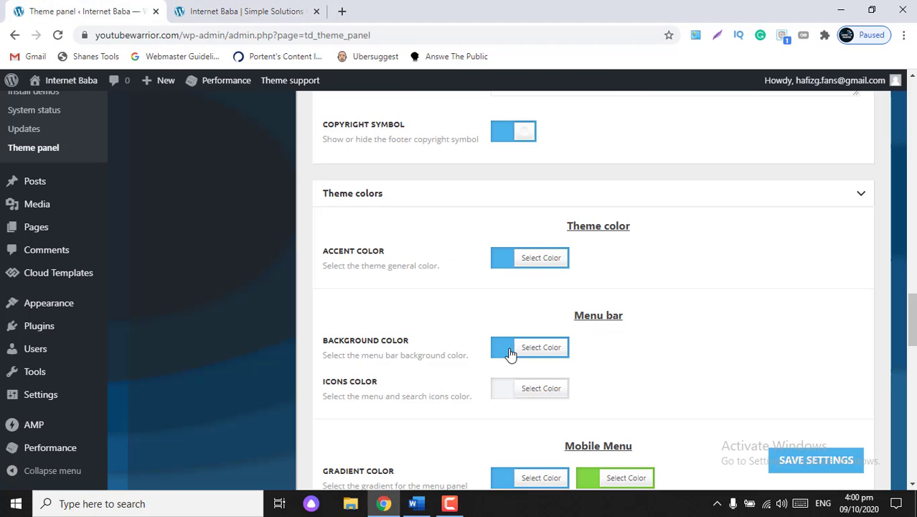
scroll(397, 379, "down", 1)
left_click(248, 10)
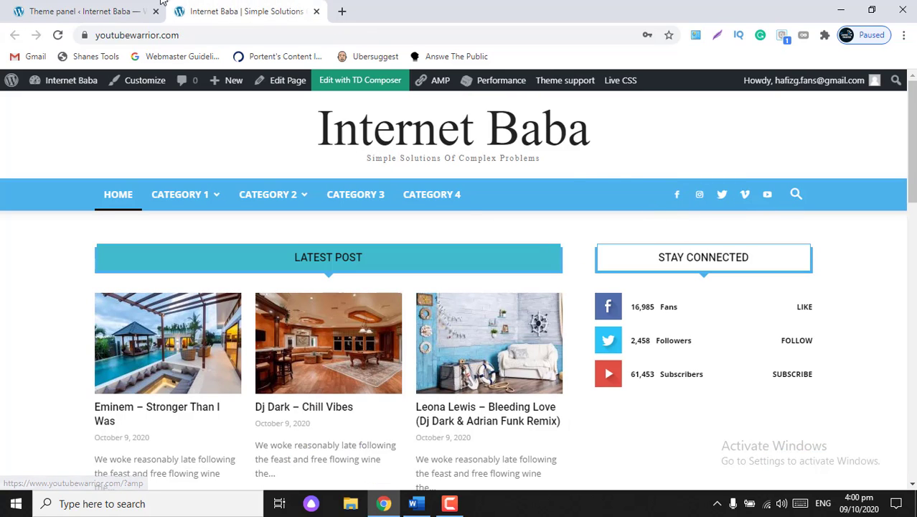
left_click(79, 11)
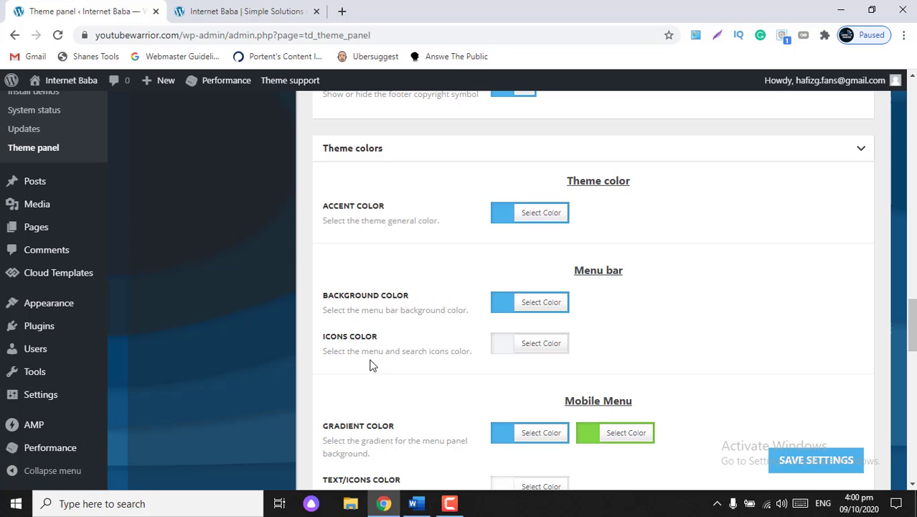
scroll(369, 365, "down", 3)
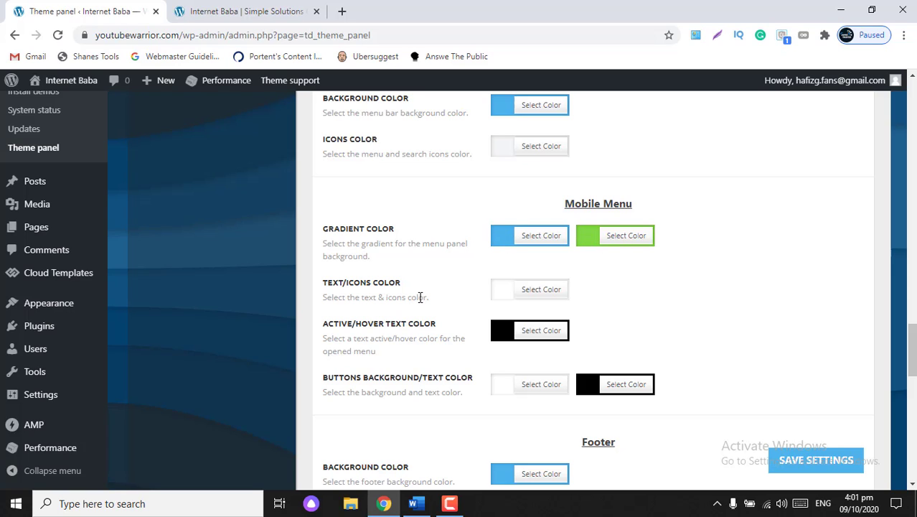
scroll(420, 297, "up", 2)
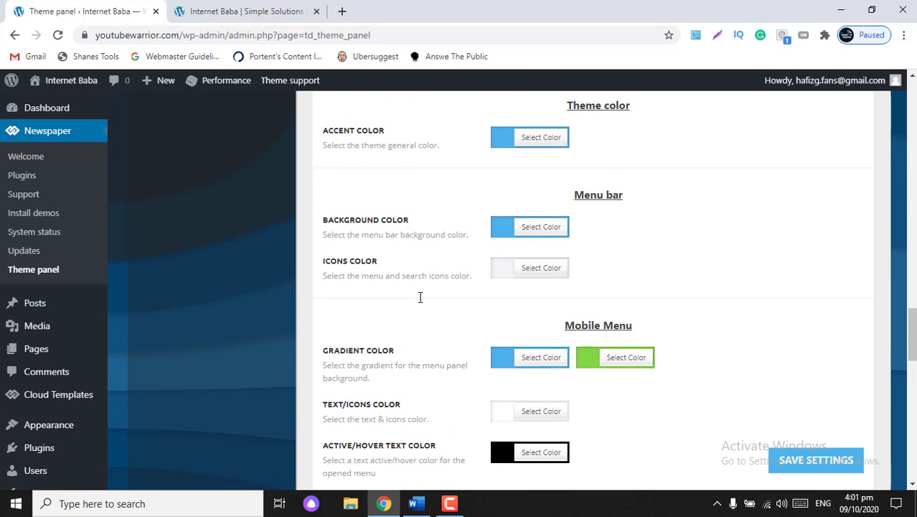
scroll(420, 297, "down", 2)
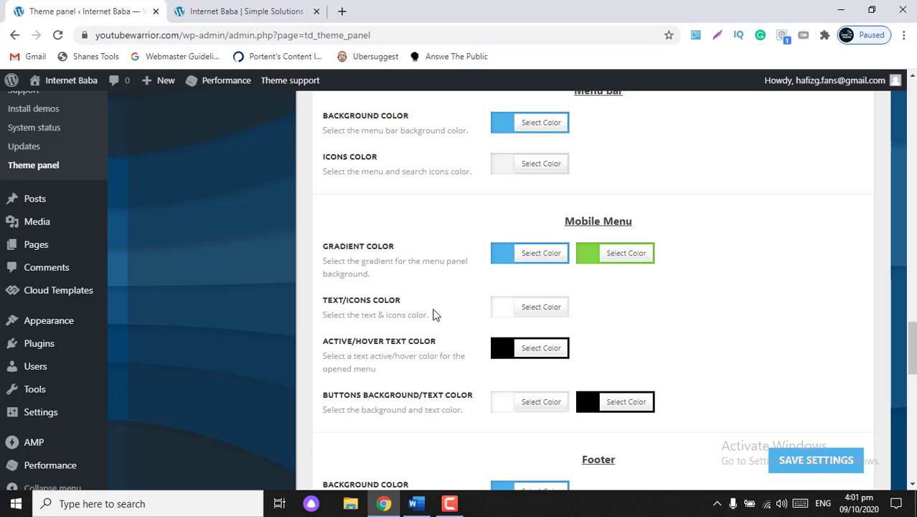
scroll(433, 314, "down", 2)
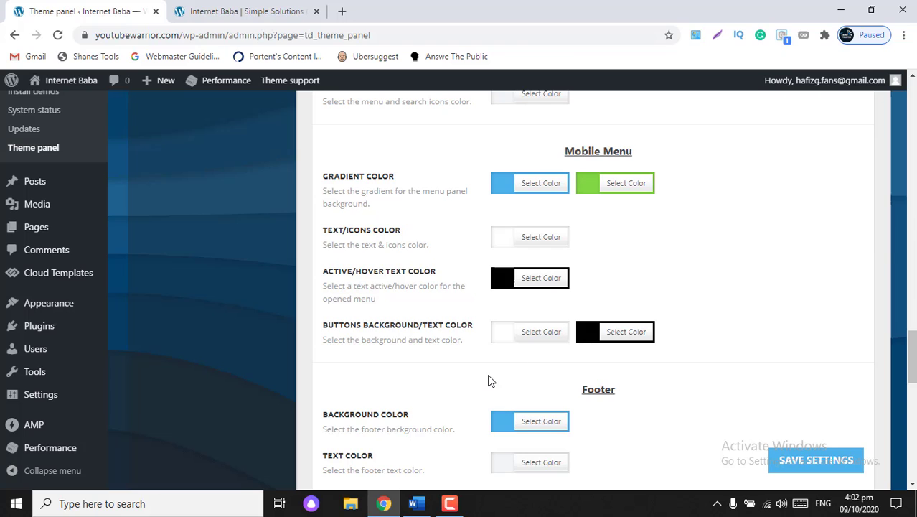
- Set the mobile footer's background color to black (#000000) and lower its opacity to a dark grey
scroll(488, 380, "down", 2)
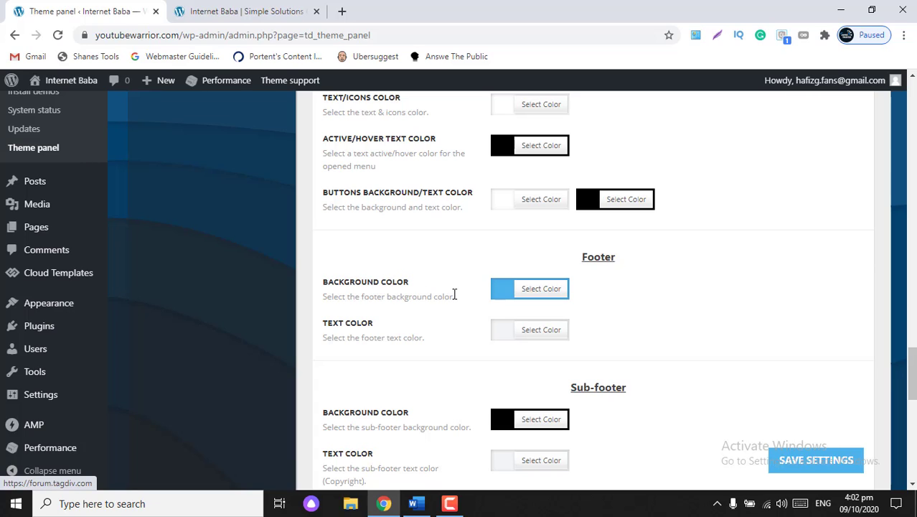
left_click(503, 300)
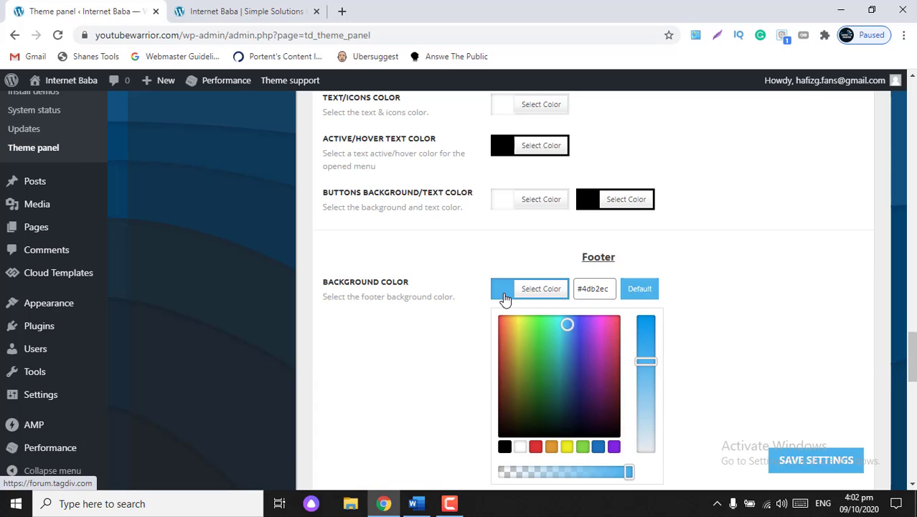
left_click(506, 447)
left_click(379, 374)
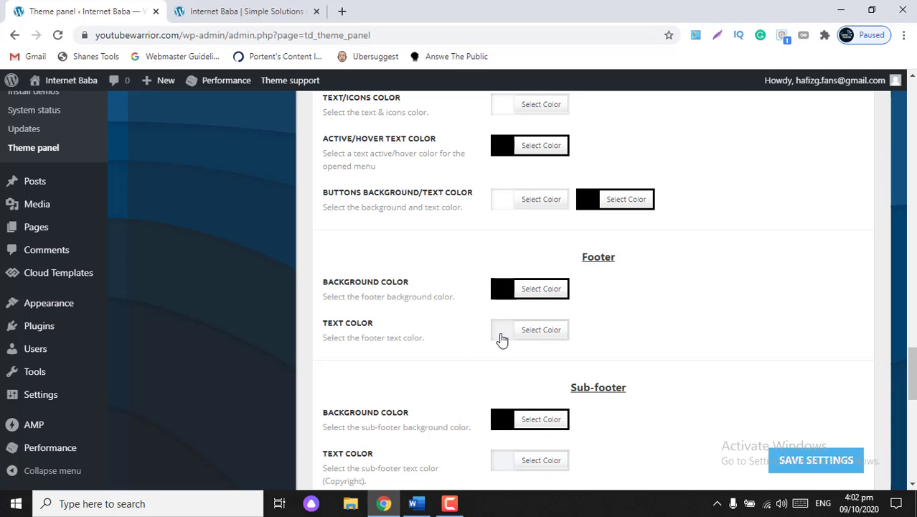
scroll(498, 307, "down", 1)
left_click(504, 275)
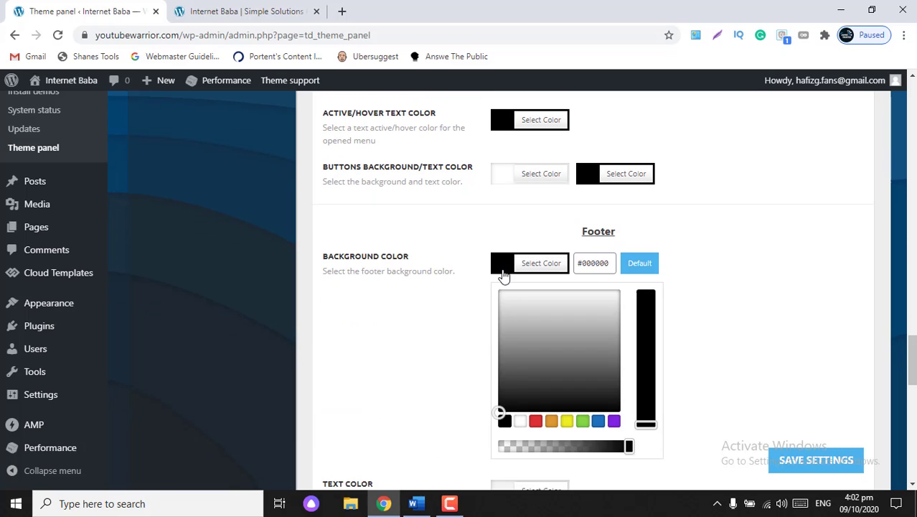
left_click_drag(628, 447, 594, 446)
left_click(724, 391)
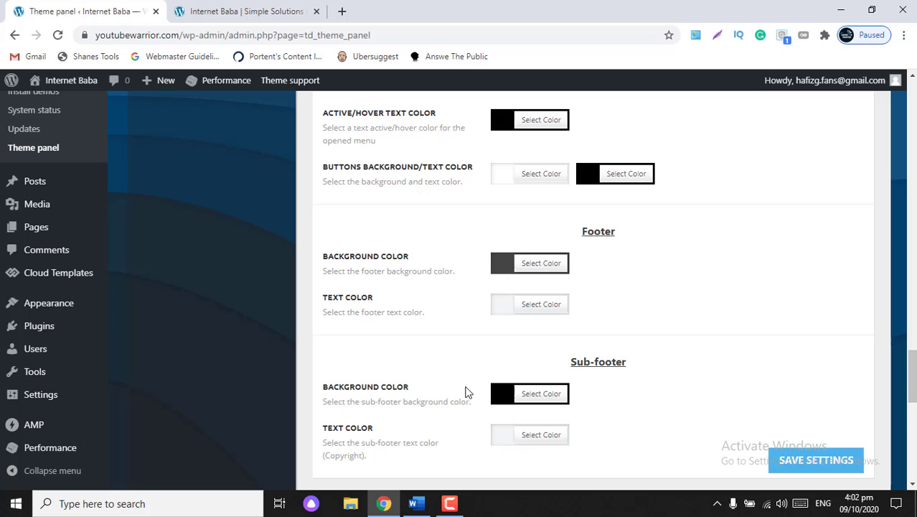
- Review the sub-footer colors and the Header font settings under Theme Fonts, and collapse the Theme Fonts section
scroll(466, 392, "down", 1)
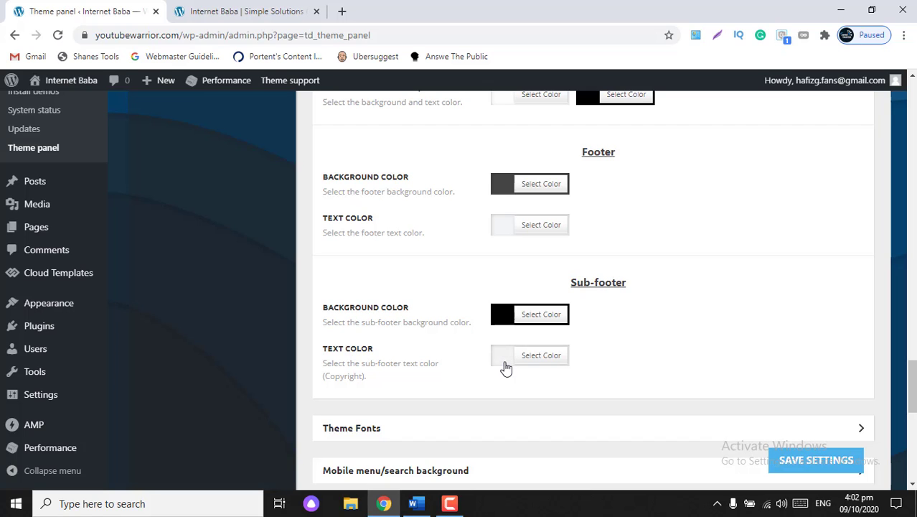
scroll(510, 399, "down", 1)
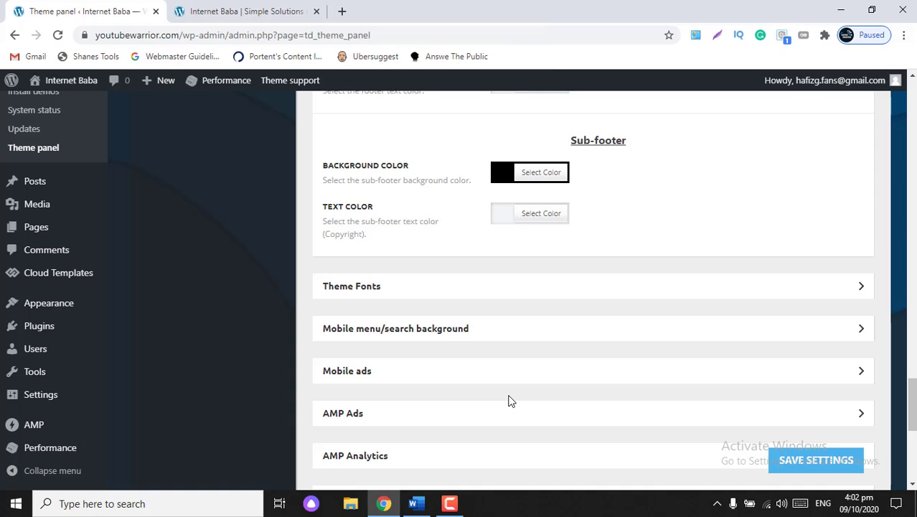
left_click(742, 304)
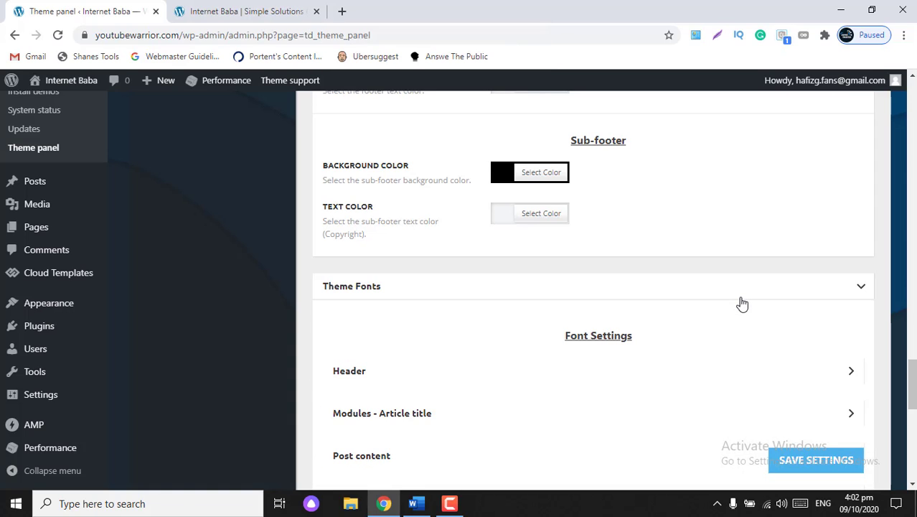
scroll(742, 304, "down", 3)
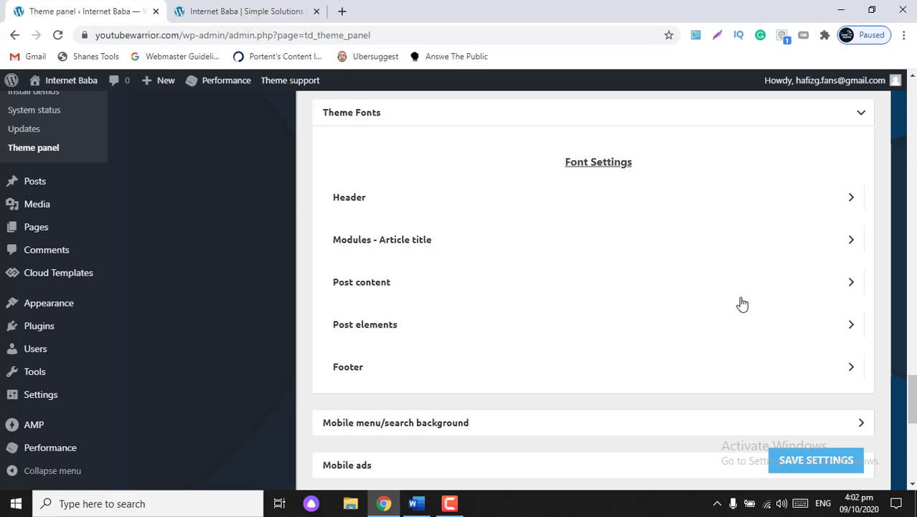
left_click(847, 203)
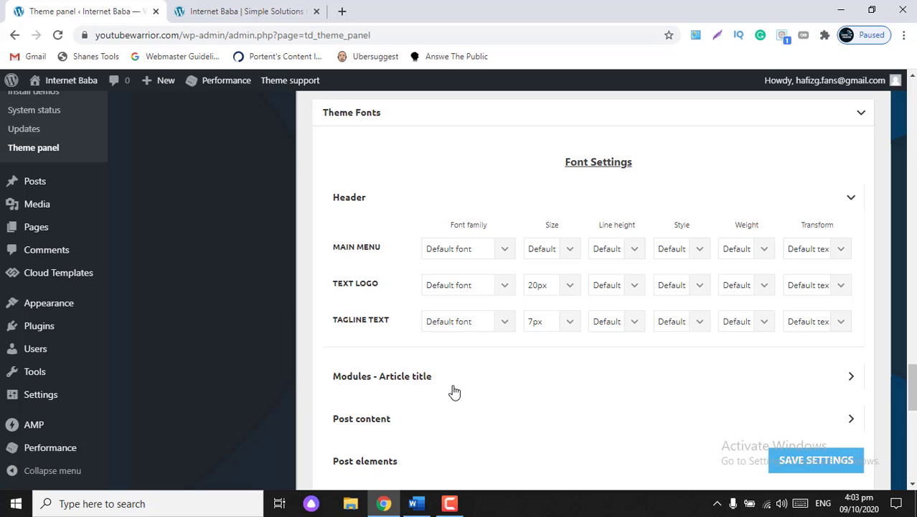
left_click(861, 119)
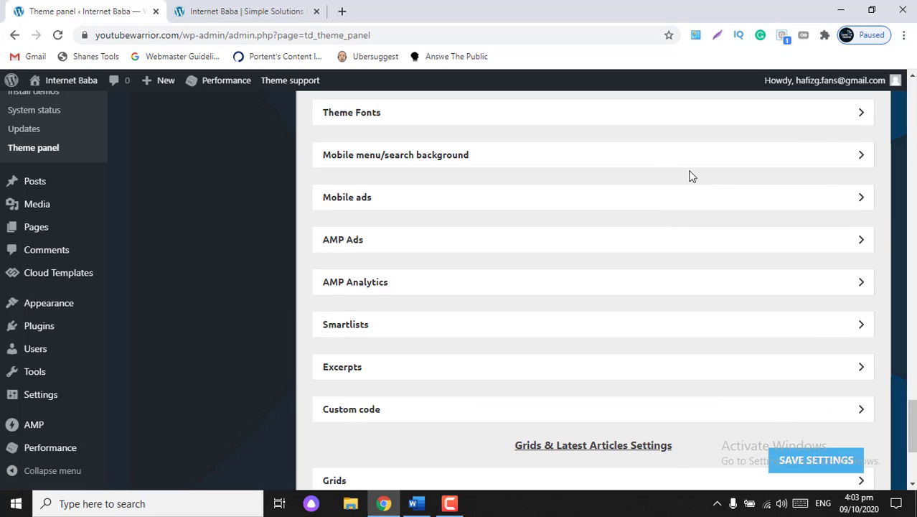
- Examine the Mobile menu/search background options for image, repeat, size and position, review the Mobile Menu colors, and collapse the background section
left_click(829, 165)
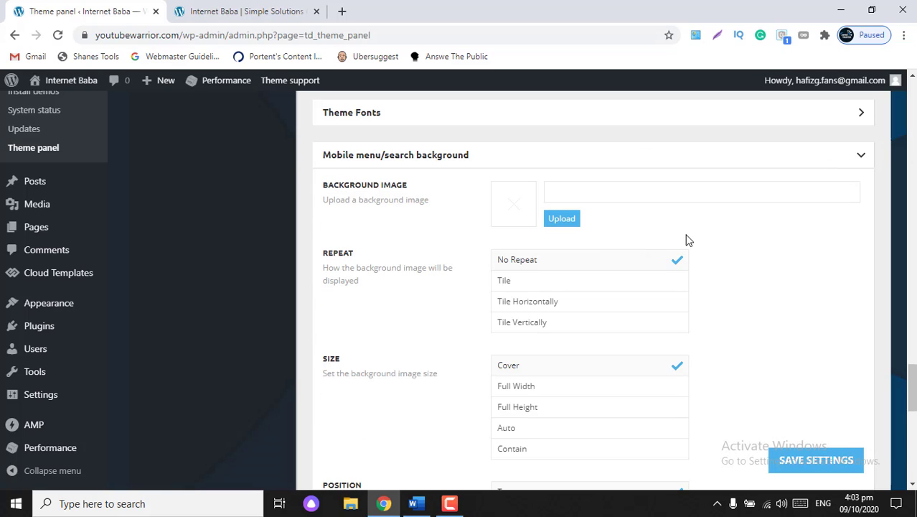
scroll(687, 239, "down", 3)
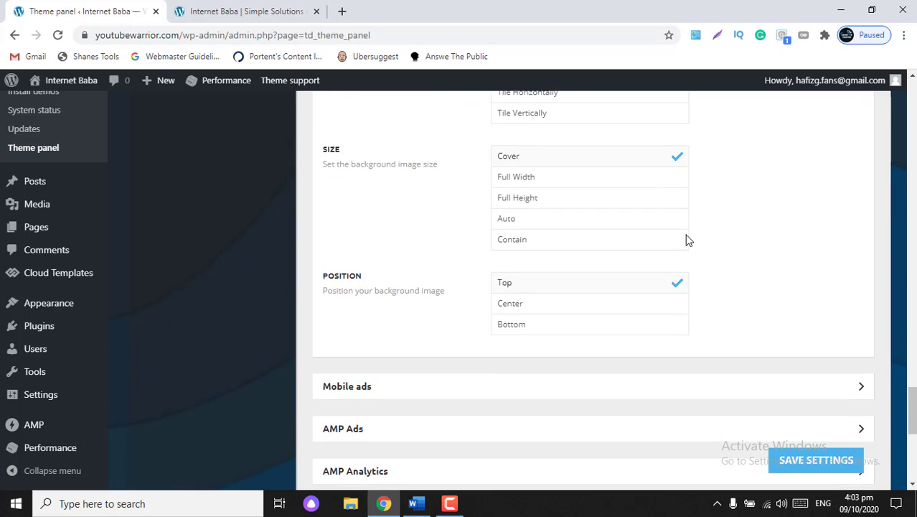
scroll(687, 240, "up", 3)
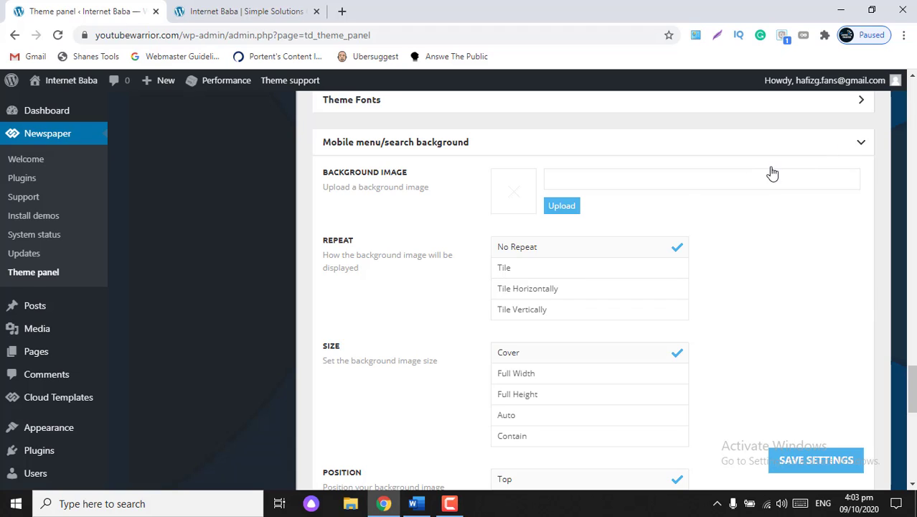
scroll(562, 292, "up", 1)
scroll(561, 292, "up", 2)
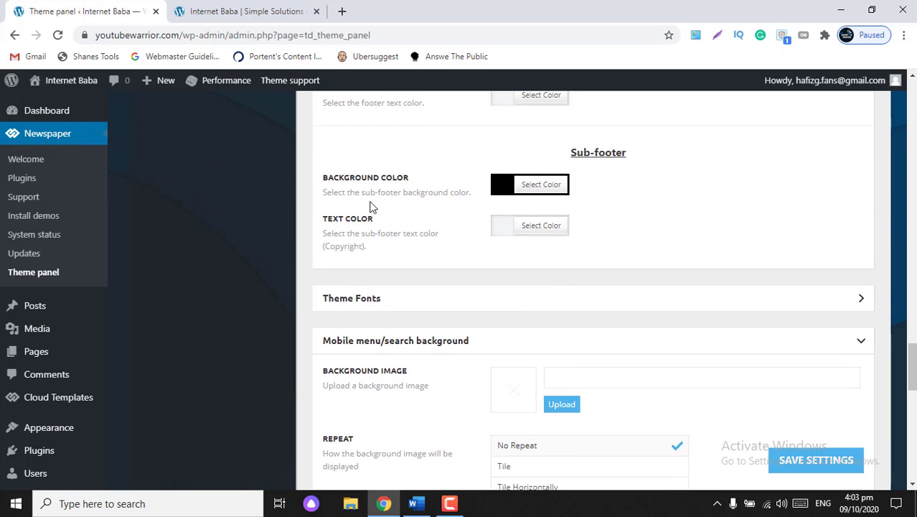
scroll(370, 205, "up", 3)
scroll(370, 206, "up", 3)
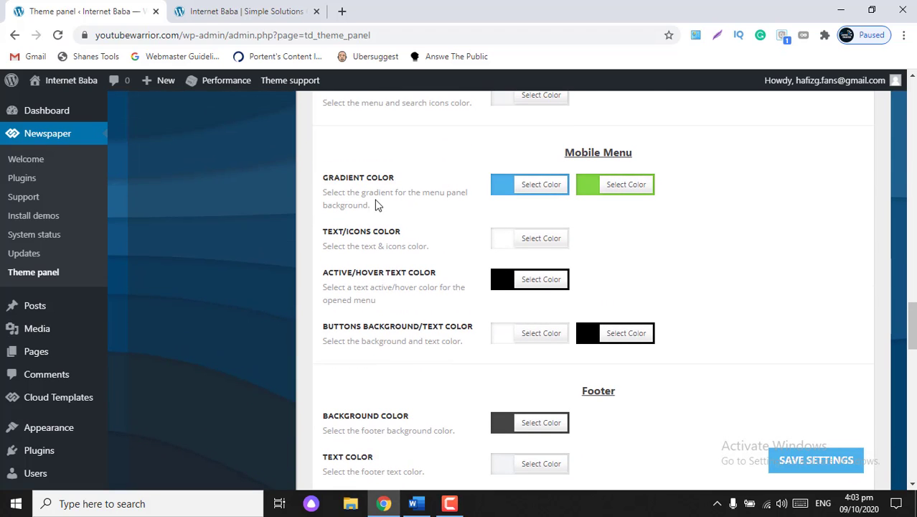
scroll(466, 250, "down", 6)
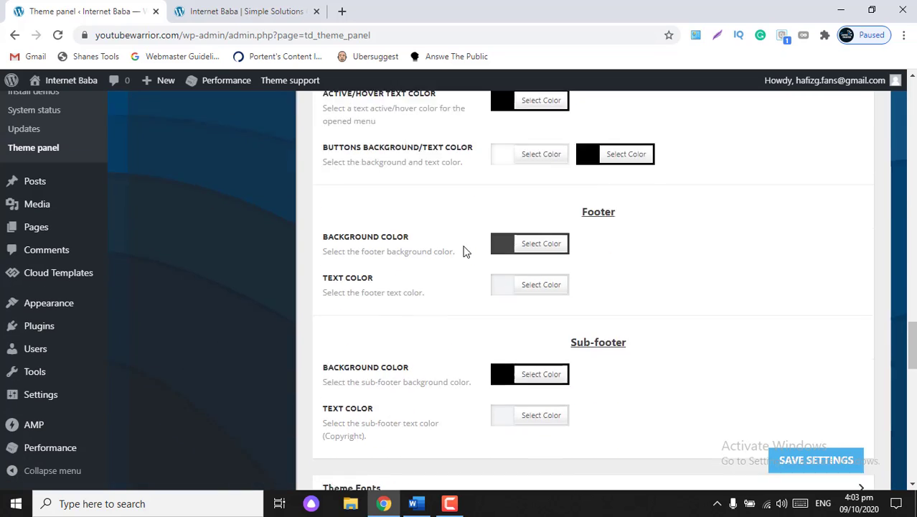
scroll(464, 251, "down", 2)
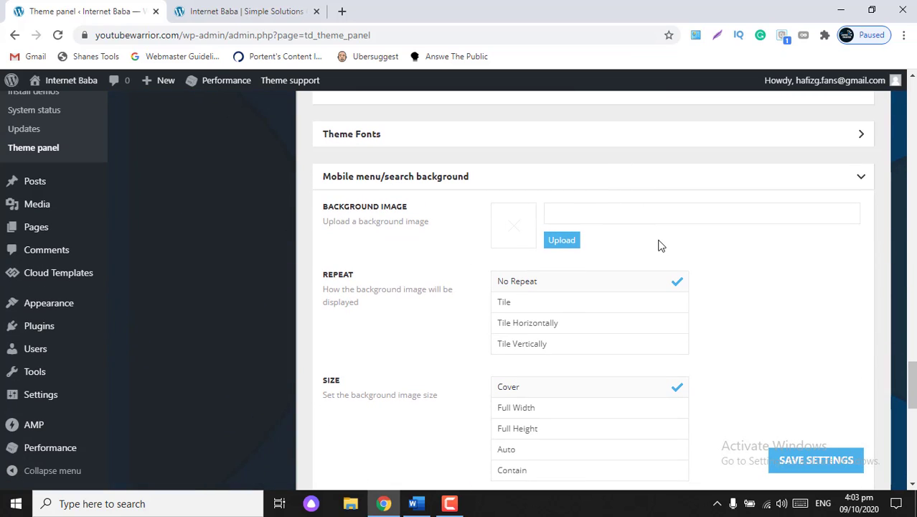
left_click(854, 184)
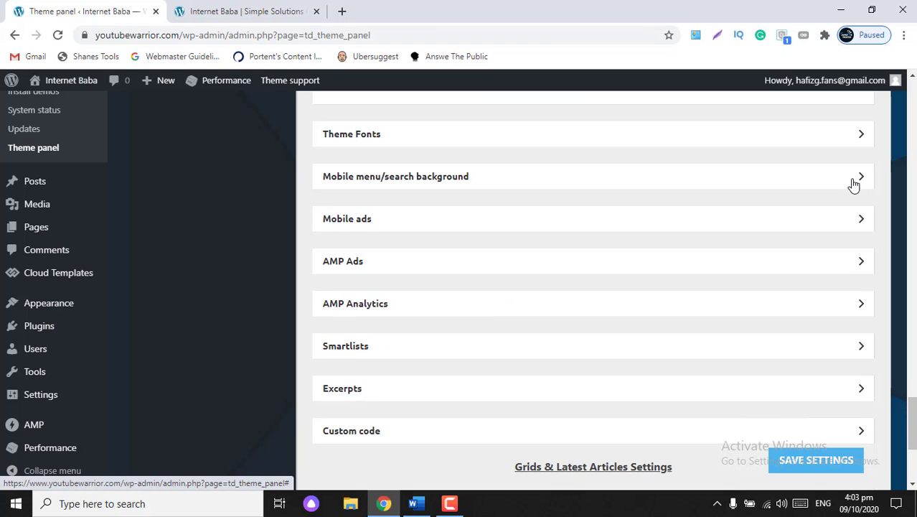
- Review the Grids settings for the front page and category page, compare them with the live homepage, and collapse the section
scroll(863, 228, "down", 1)
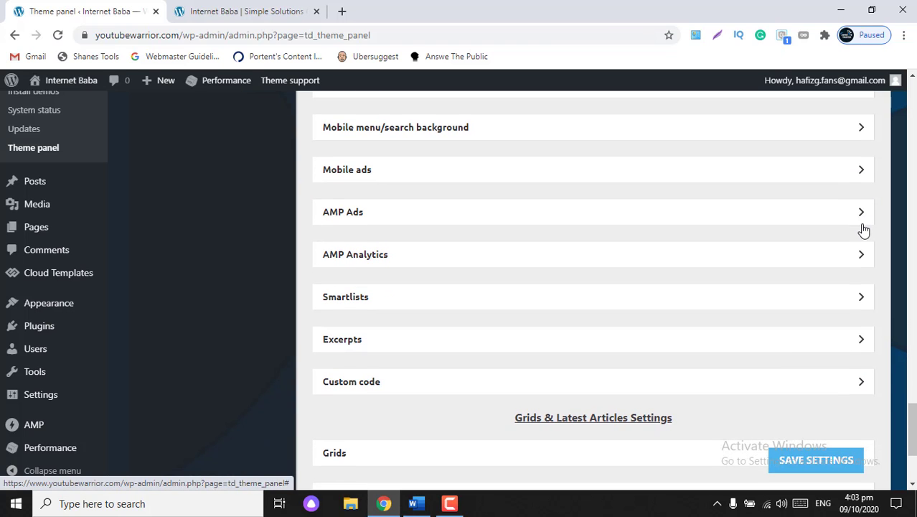
scroll(850, 223, "down", 1)
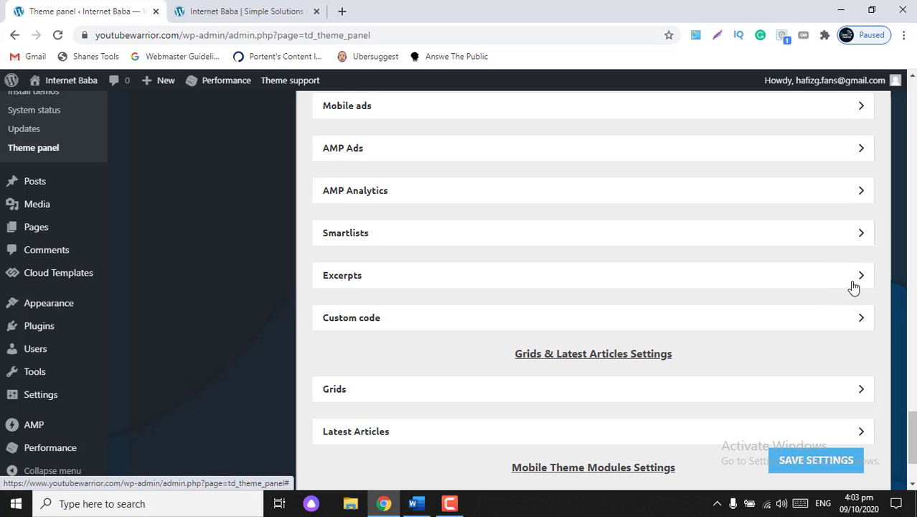
scroll(770, 343, "down", 3)
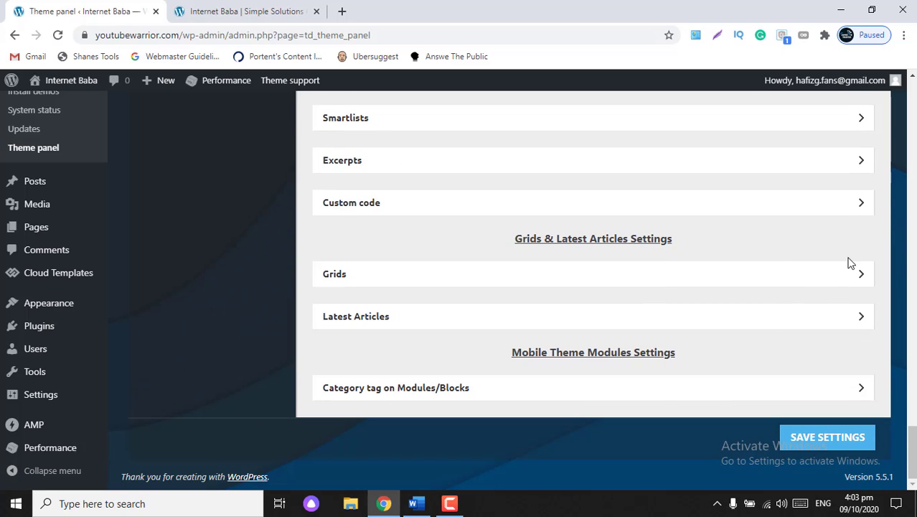
left_click(860, 272)
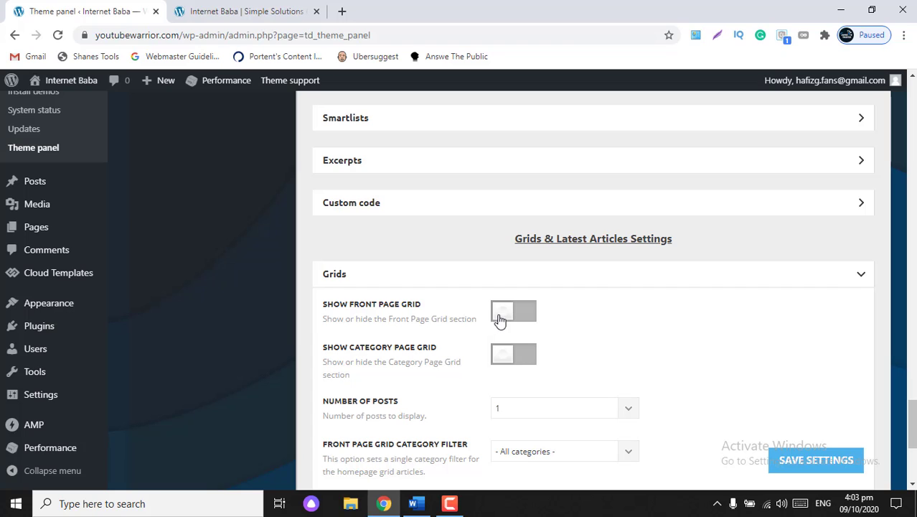
left_click(253, 8)
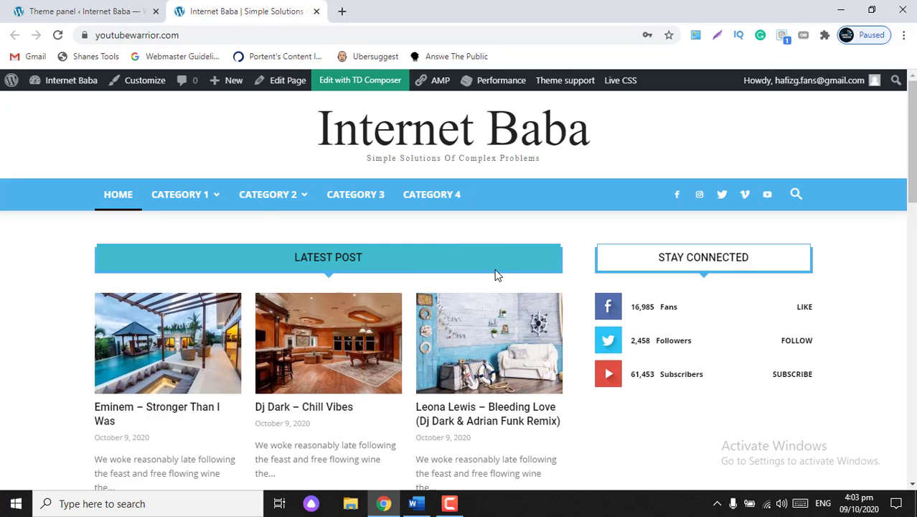
left_click(98, 6)
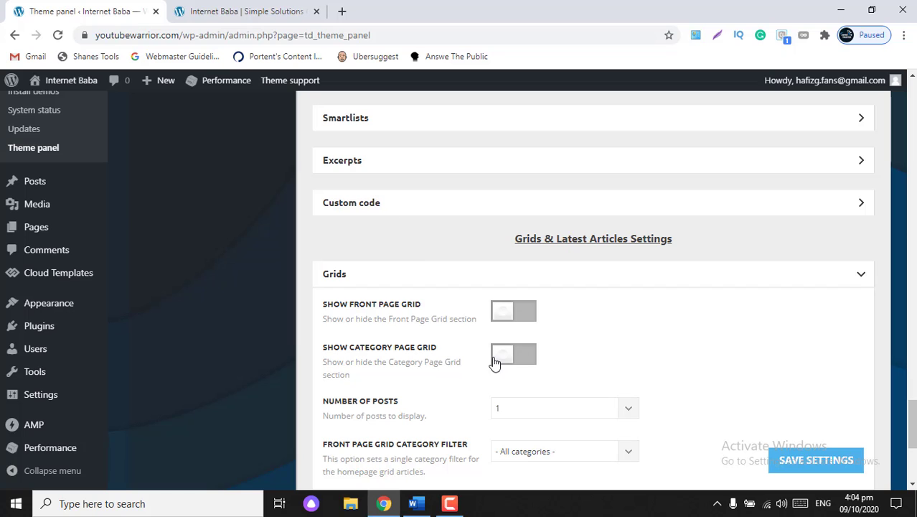
left_click(856, 281)
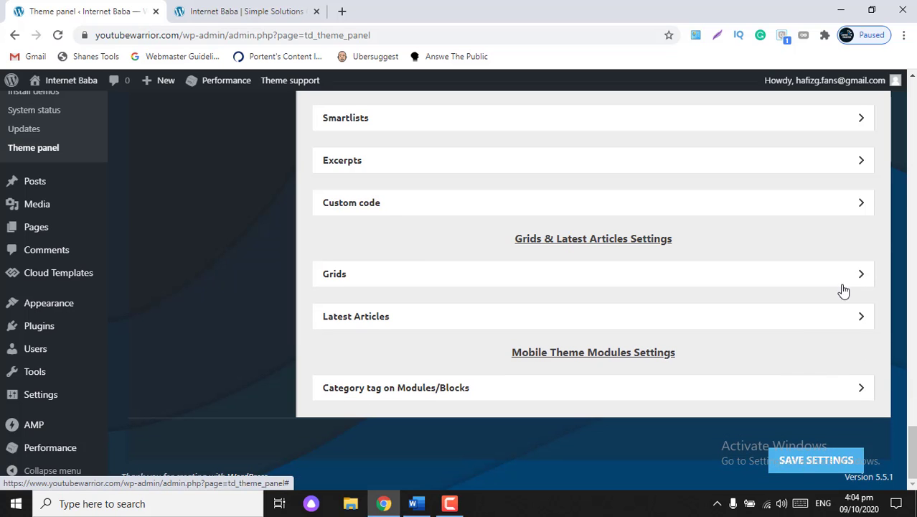
- Compare the Latest Articles post limit and offset options with the WordPress Reading settings opened in a separate tab
left_click(849, 324)
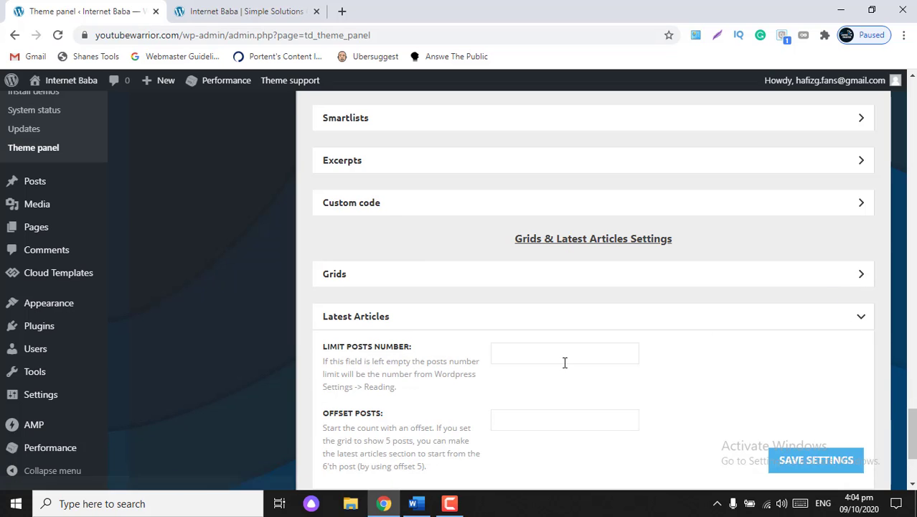
scroll(565, 363, "down", 2)
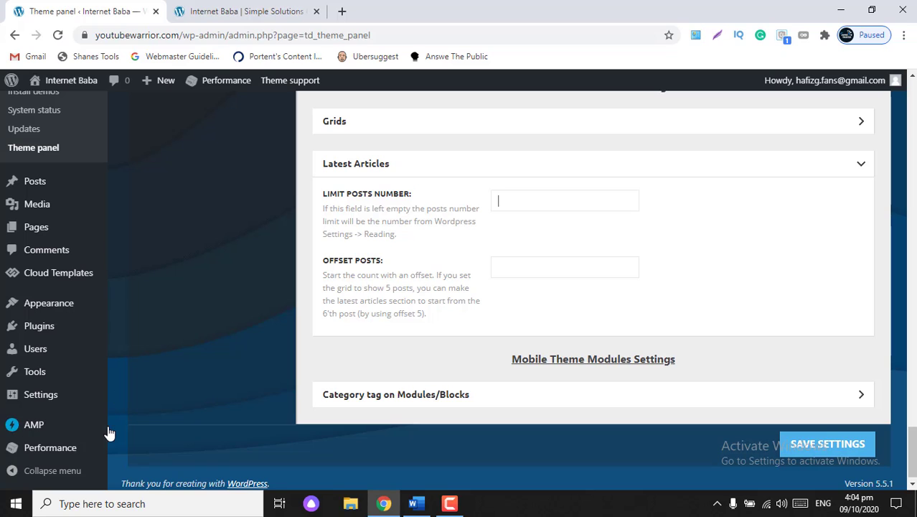
mouse_move(65, 386)
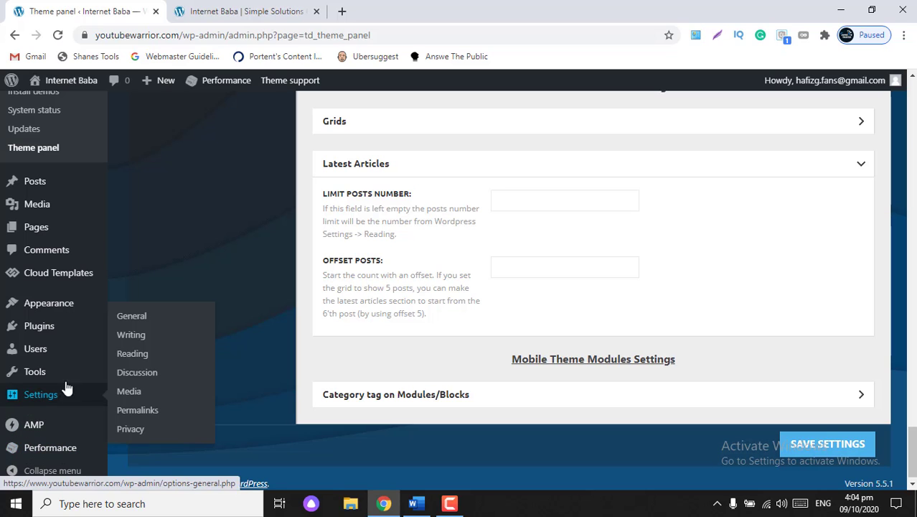
right_click(136, 359)
left_click(157, 364)
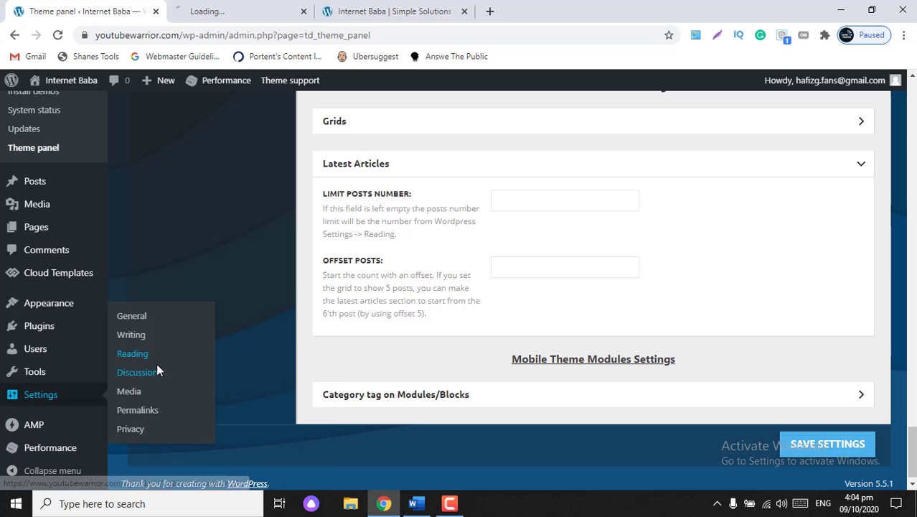
left_click(222, 11)
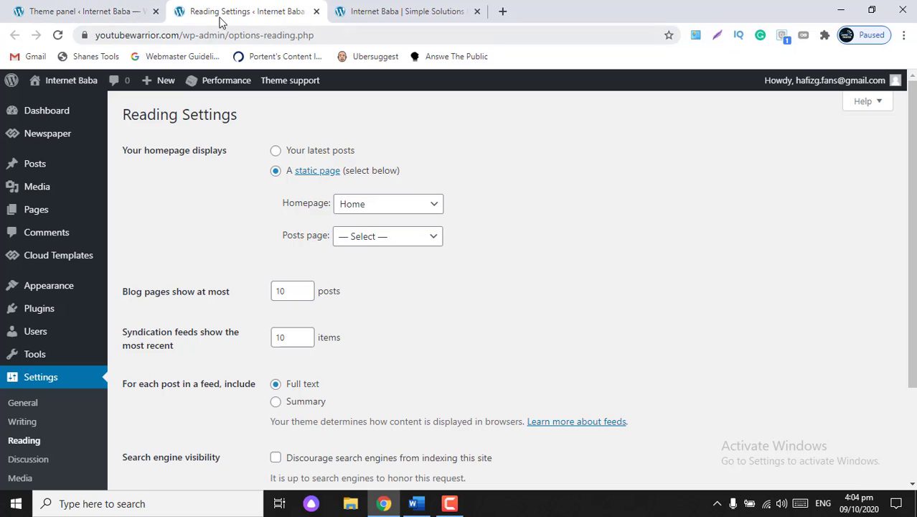
left_click(102, 6)
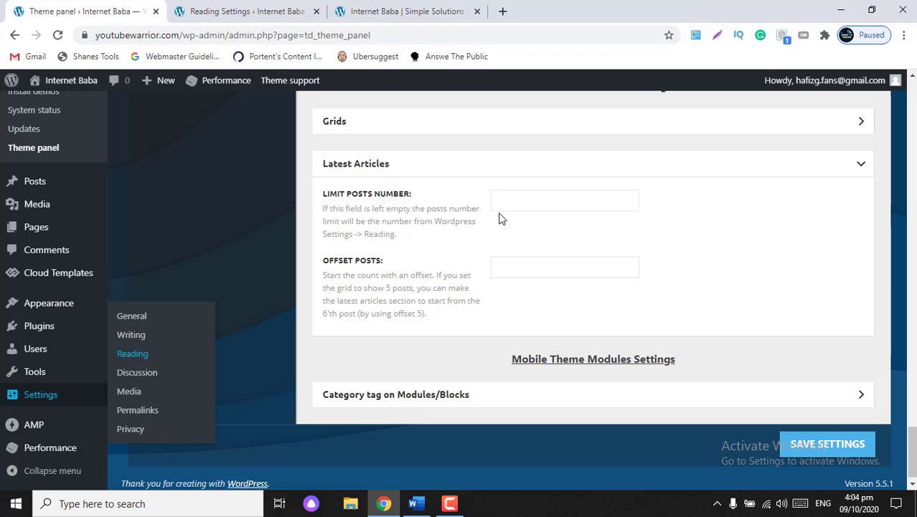
left_click(233, 9)
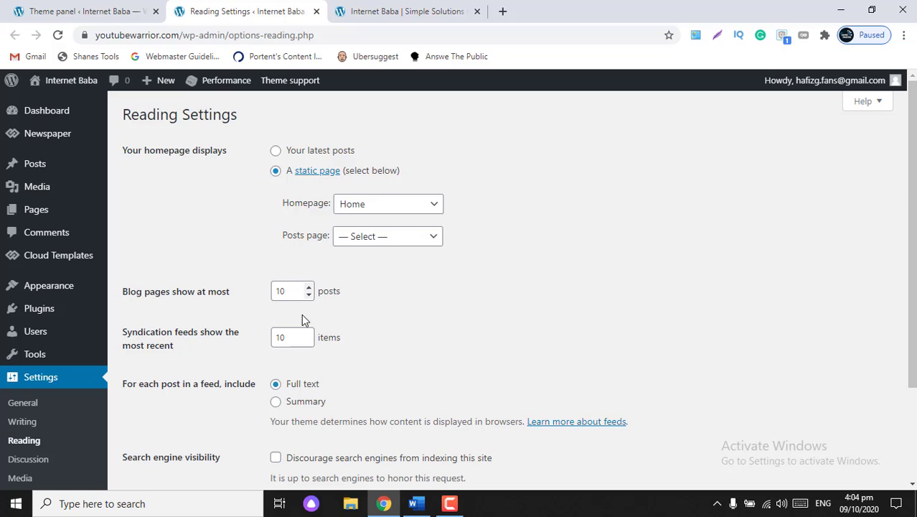
left_click(138, 8)
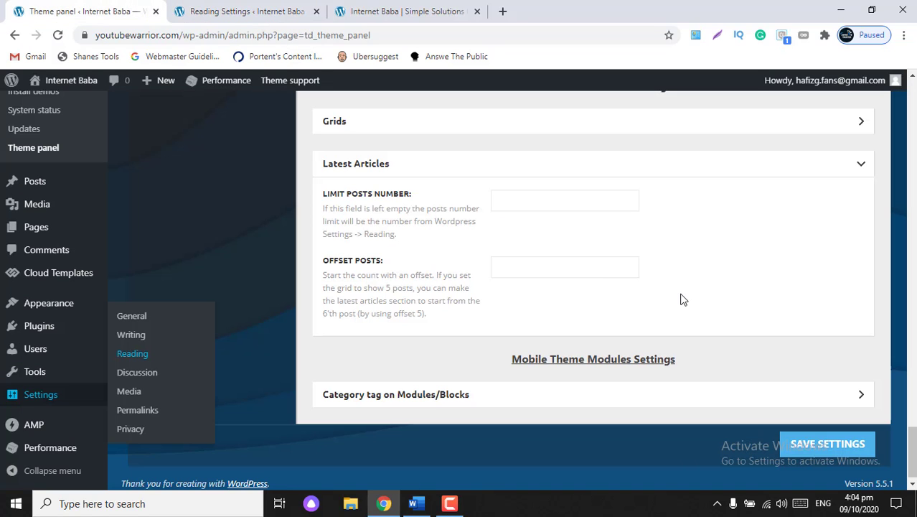
- Close Latest Articles, review the category tag options for Mobile Module 1 and 2, and collapse that section
left_click(862, 165)
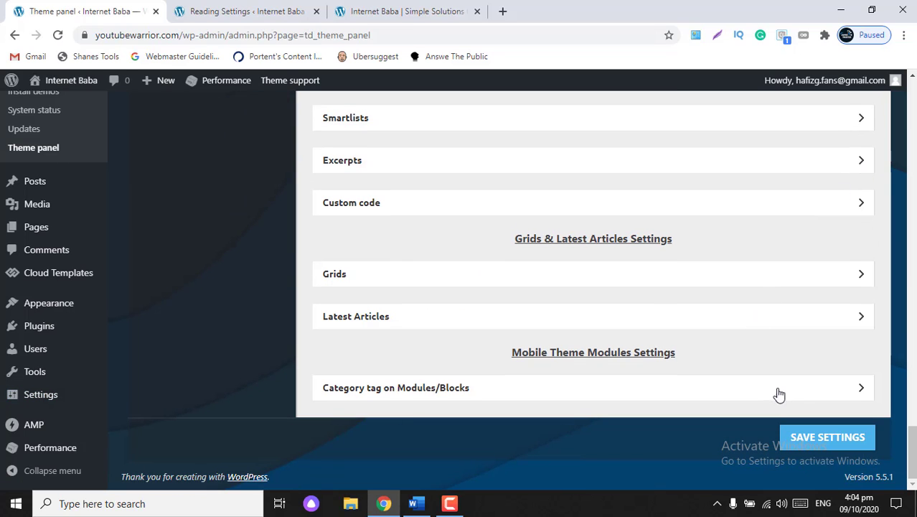
left_click(841, 394)
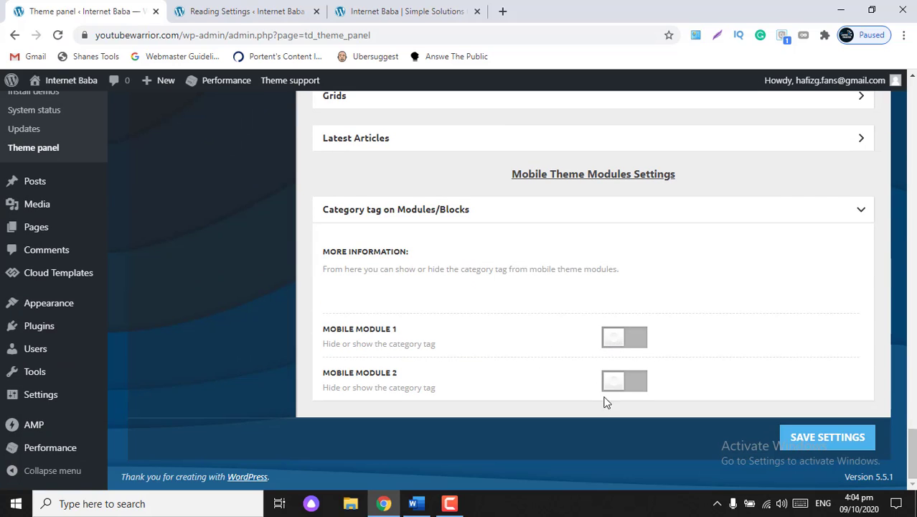
left_click(862, 219)
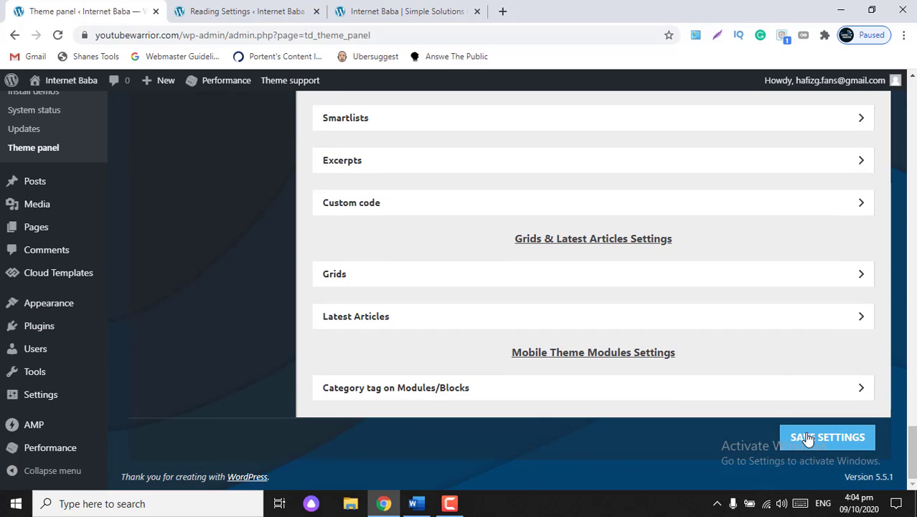
- Collapse the expanded Theme colors, Footer and Header sections of the mobile theme settings
scroll(583, 250, "up", 3)
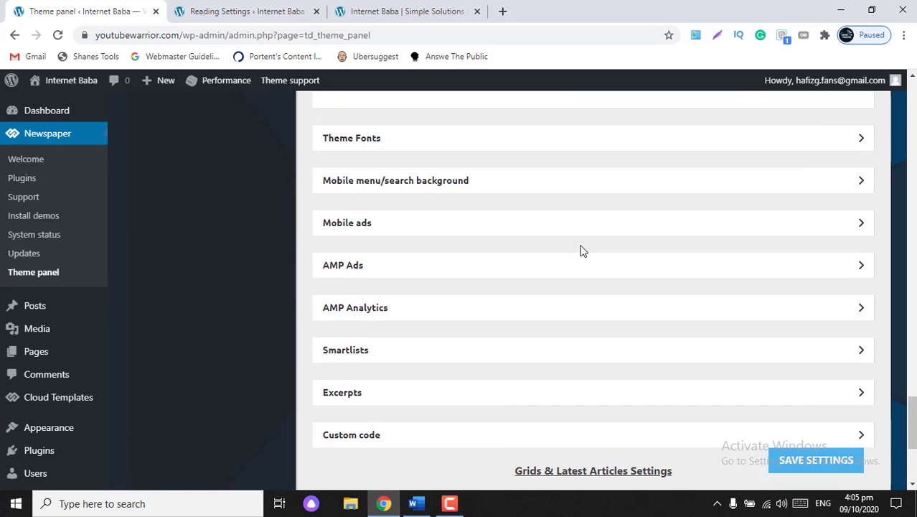
scroll(583, 250, "up", 2)
scroll(582, 250, "up", 12)
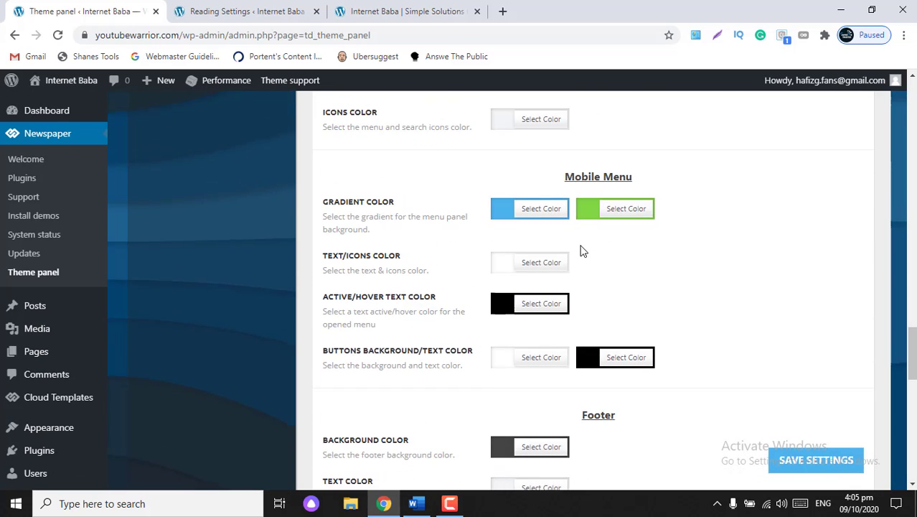
scroll(582, 250, "up", 2)
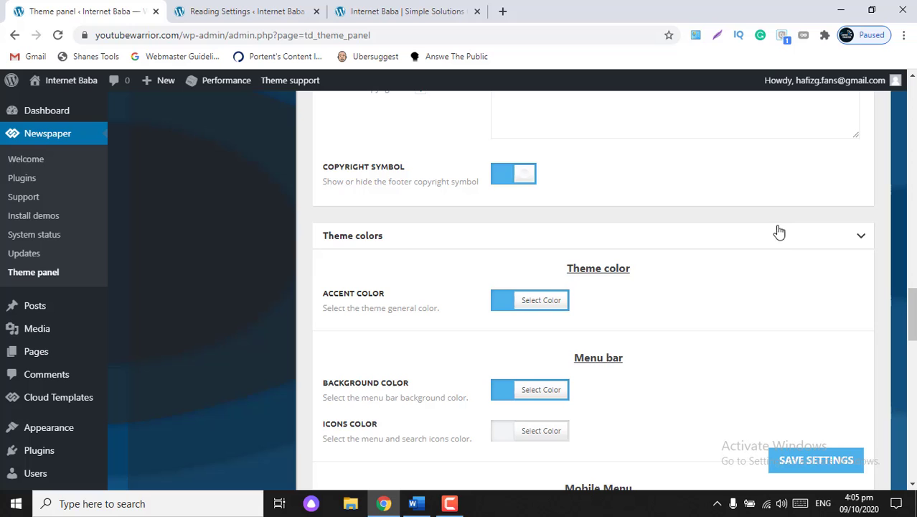
left_click(856, 237)
scroll(854, 238, "up", 3)
scroll(854, 238, "up", 9)
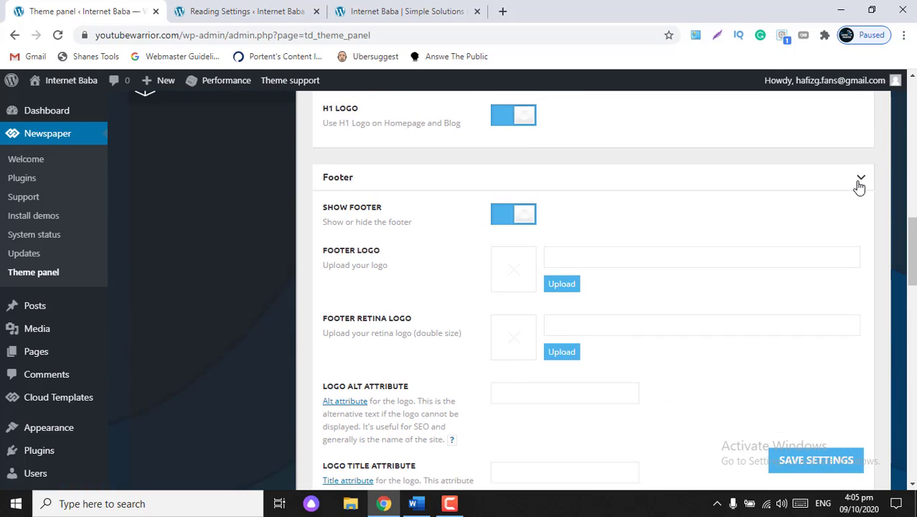
left_click(860, 179)
scroll(859, 187, "up", 6)
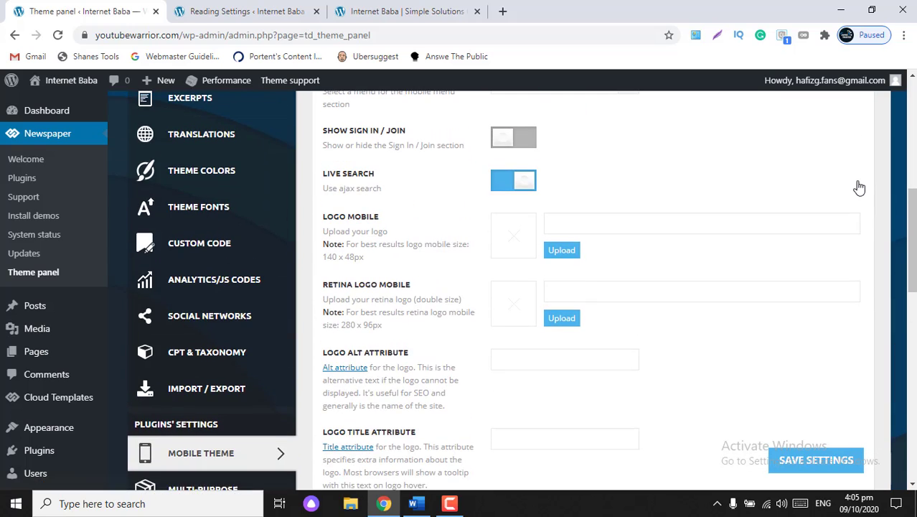
scroll(859, 188, "up", 2)
left_click(858, 206)
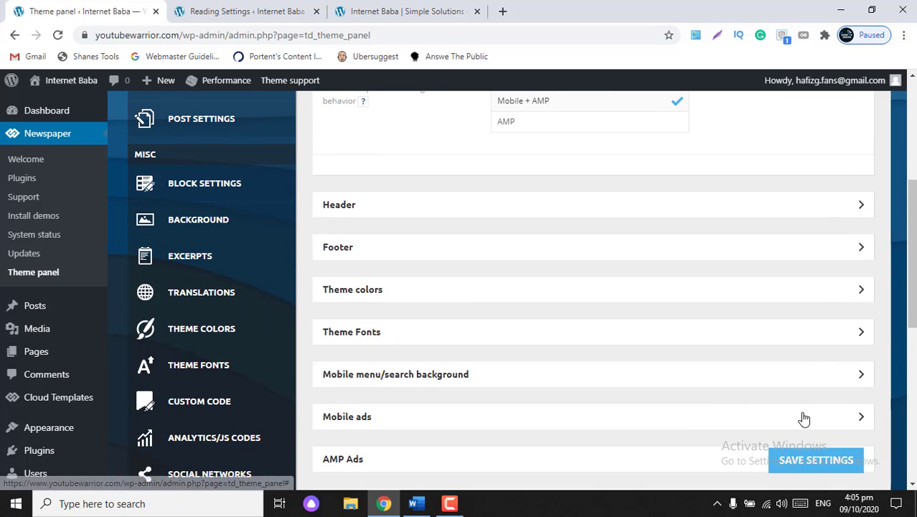
- Save the mobile theme settings and return to the end of the settings list
left_click(799, 463)
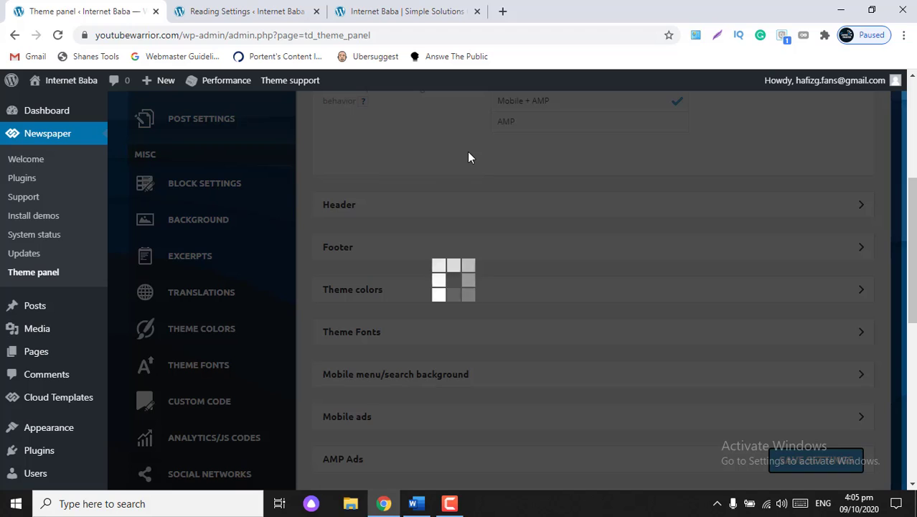
scroll(317, 269, "down", 5)
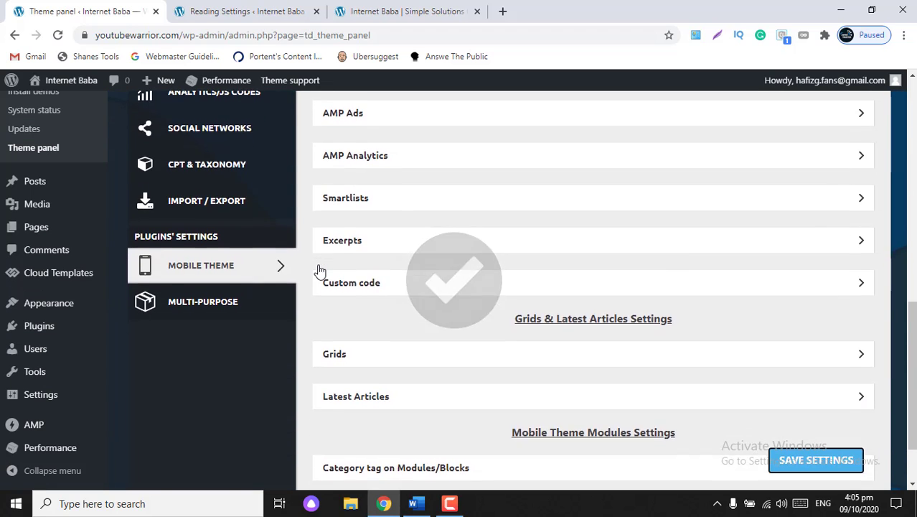
scroll(320, 271, "down", 1)
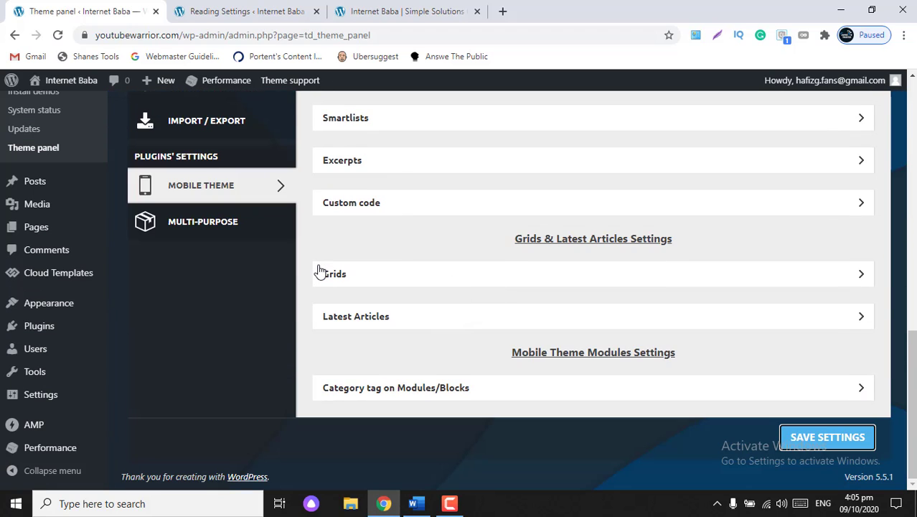
- Close the Reading Settings tab and open responsinator.com in a new browser tab
scroll(320, 271, "up", 8)
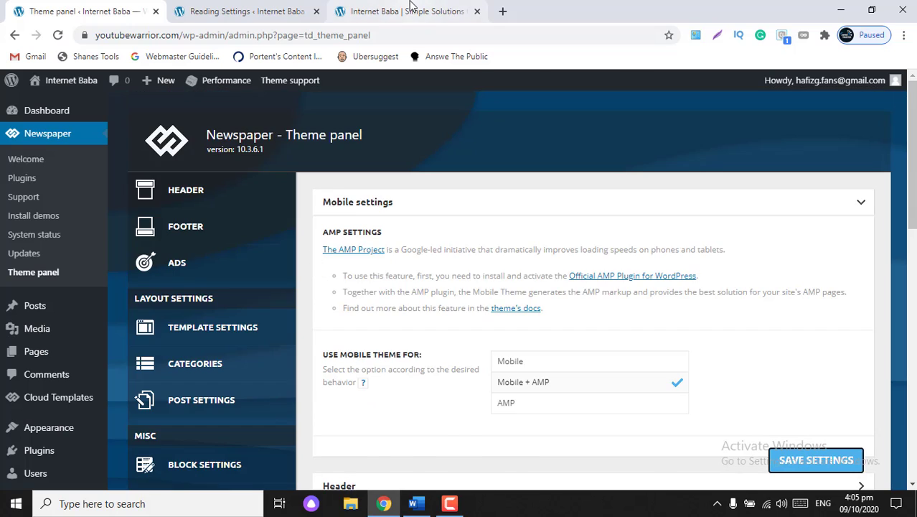
left_click(411, 8)
left_click(315, 10)
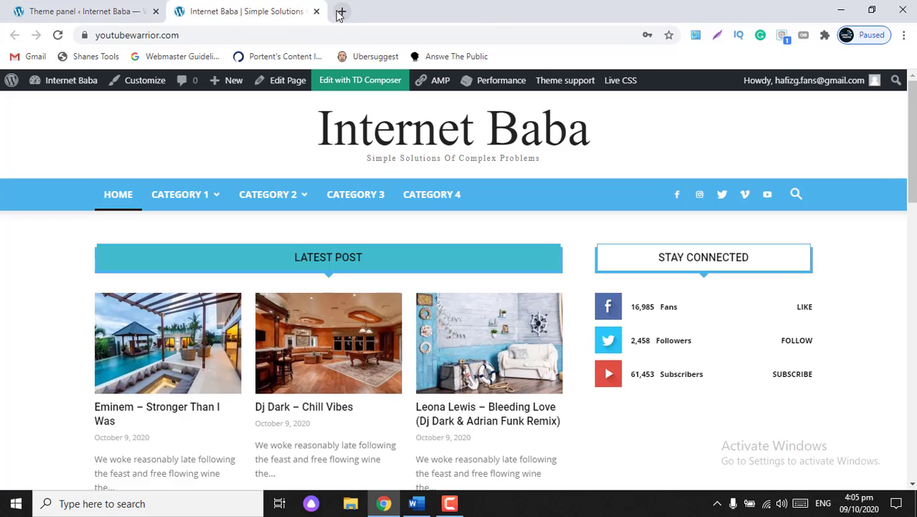
left_click(341, 12)
type("res")
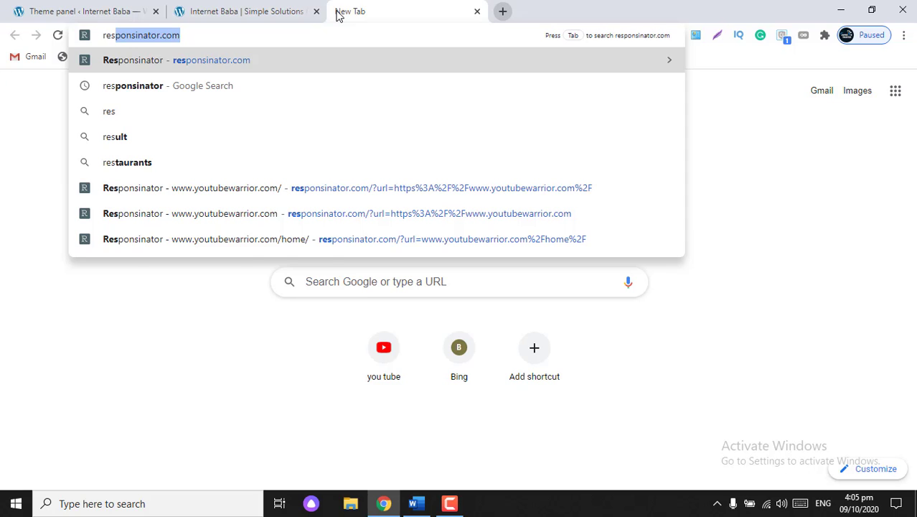
key("Return")
left_click(305, 5)
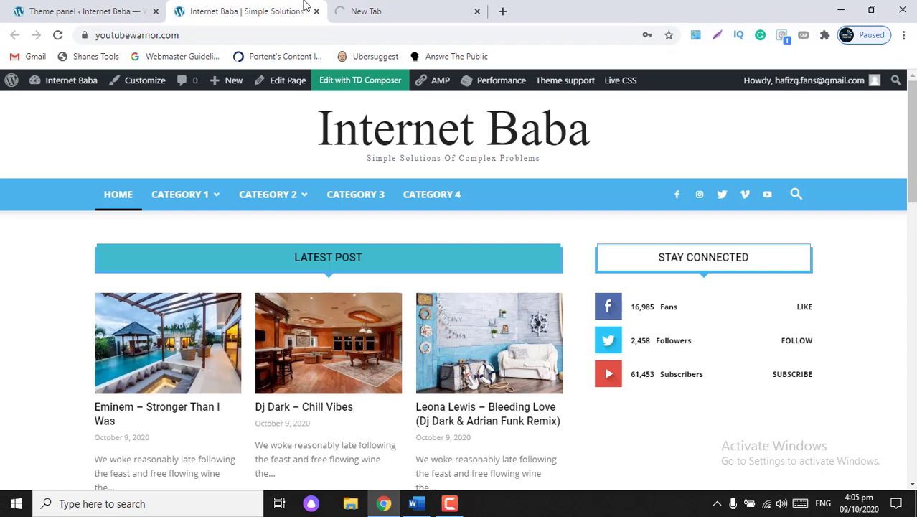
left_click(199, 35)
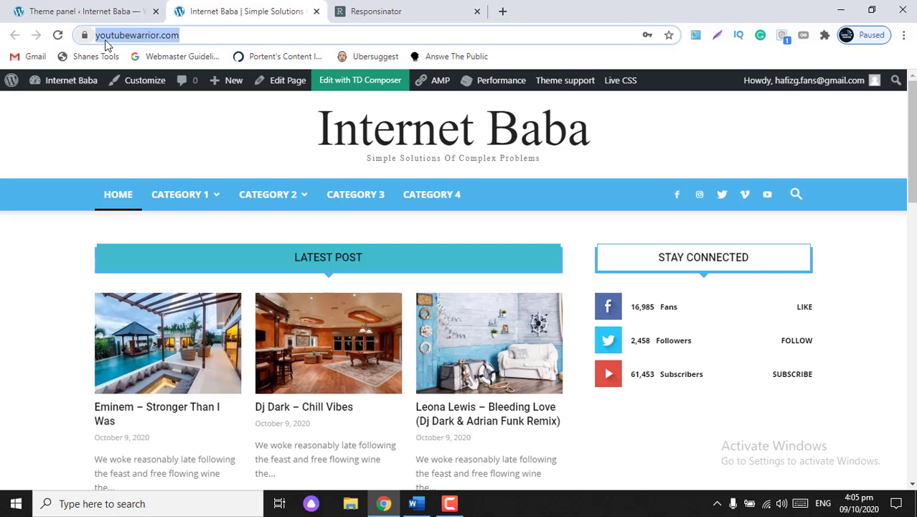
right_click(105, 45)
left_click(143, 113)
left_click(423, 6)
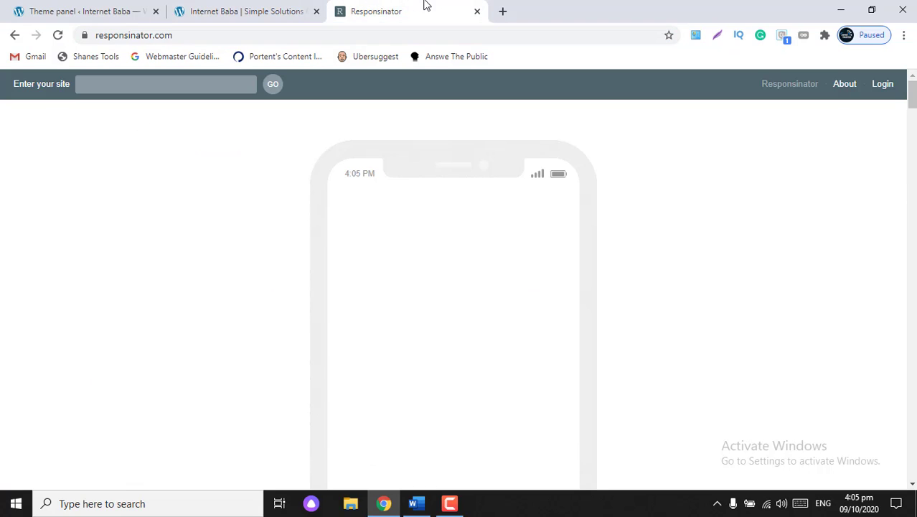
left_click(161, 90)
key("ctrl+v")
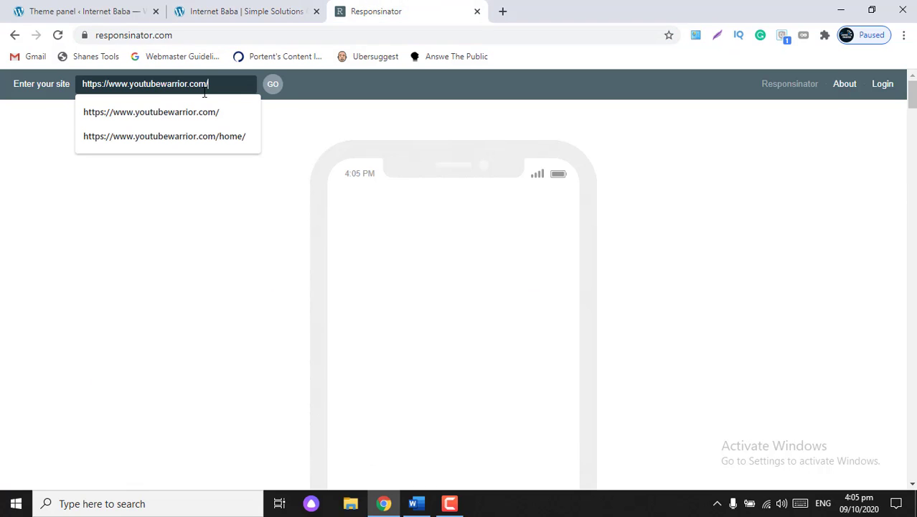
left_click(272, 86)
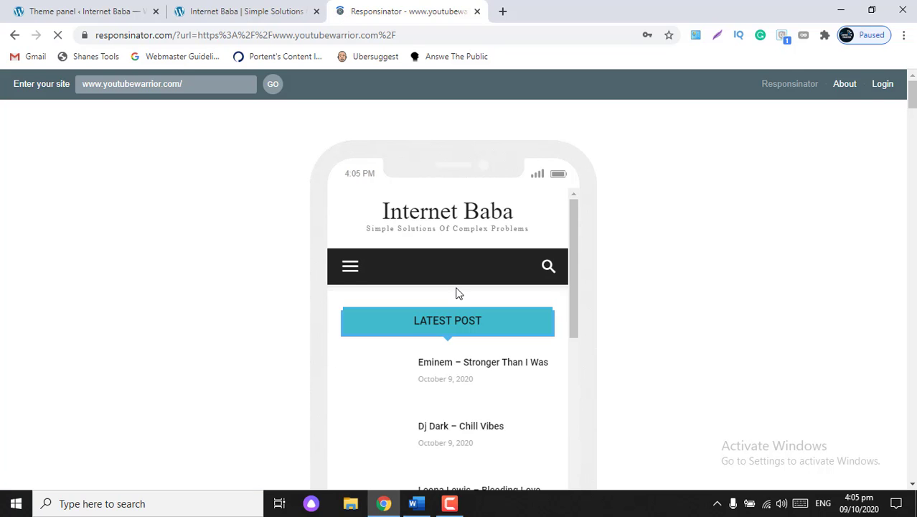
- Review the site's phone preview from the header to the footer and open its mobile navigation menu
scroll(458, 293, "down", 15)
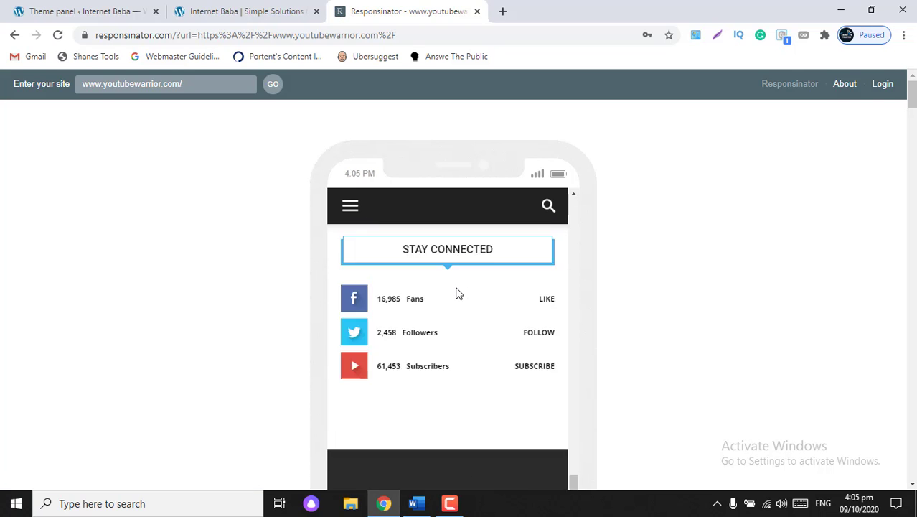
scroll(458, 293, "down", 5)
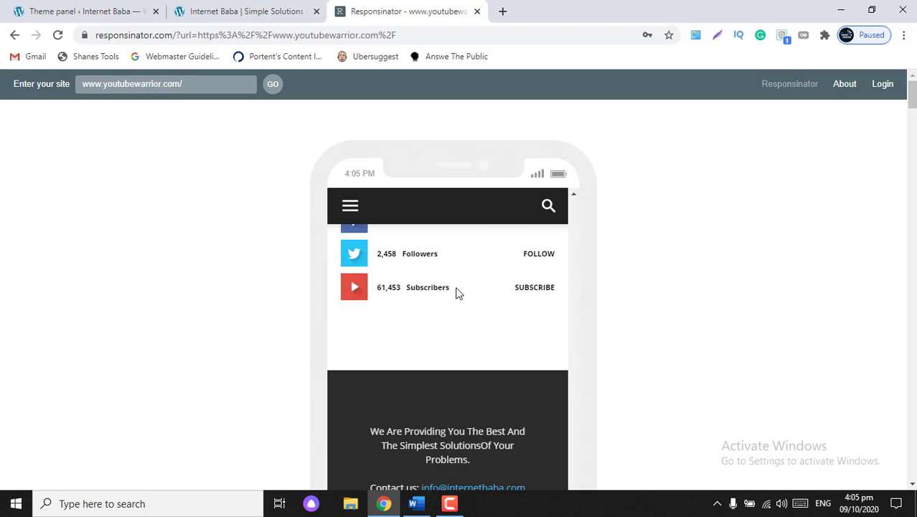
scroll(458, 292, "up", 20)
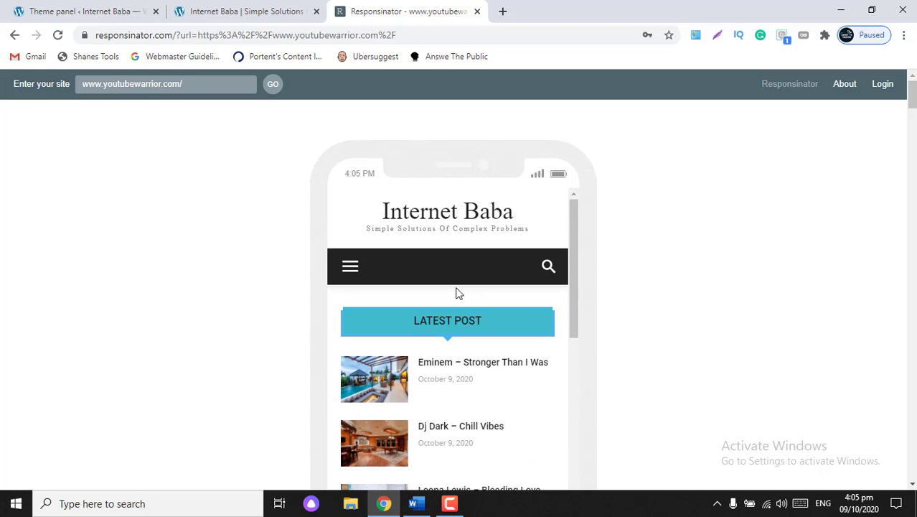
left_click(351, 271)
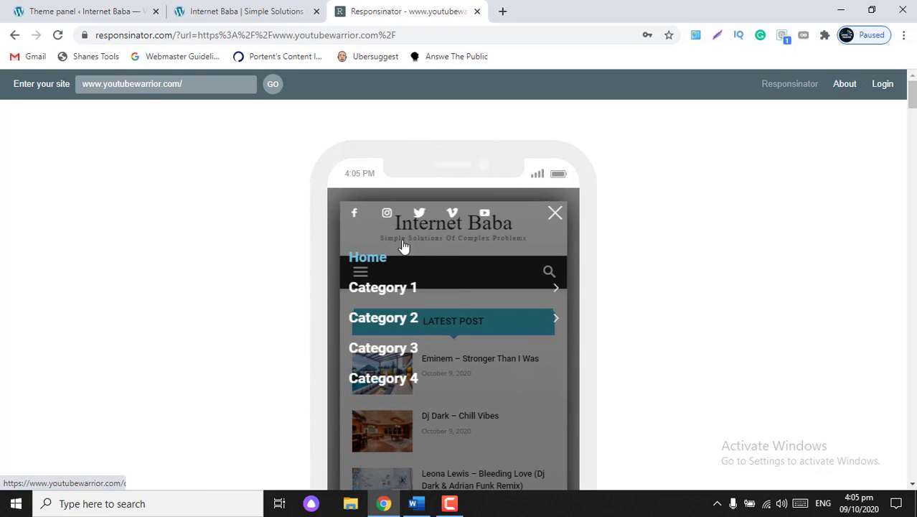
- Return to the theme panel, reload the Mobile Theme settings and expand the Theme colors section
left_click(271, 3)
left_click(140, 4)
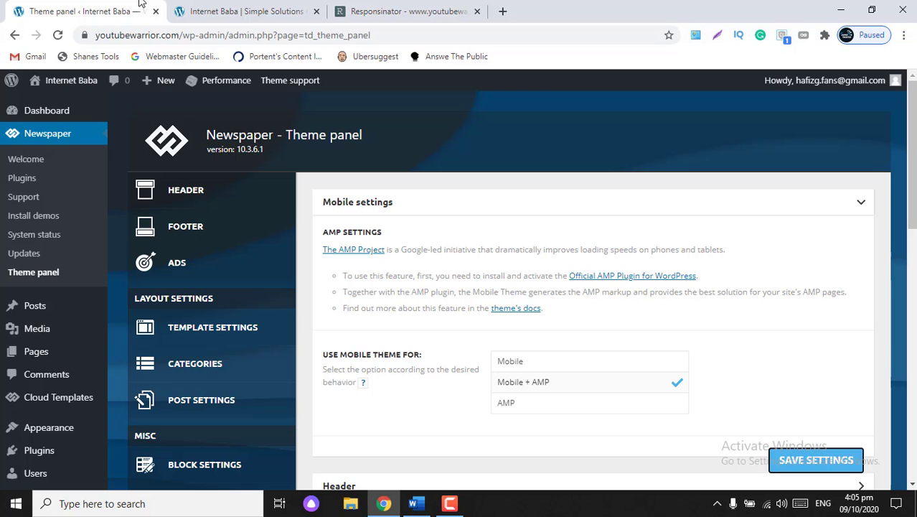
scroll(190, 431, "down", 6)
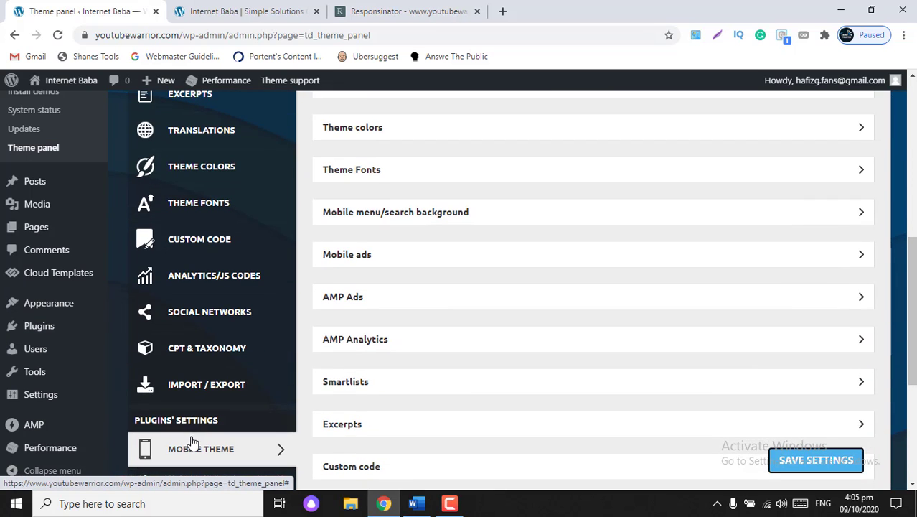
left_click(192, 452)
scroll(622, 321, "down", 5)
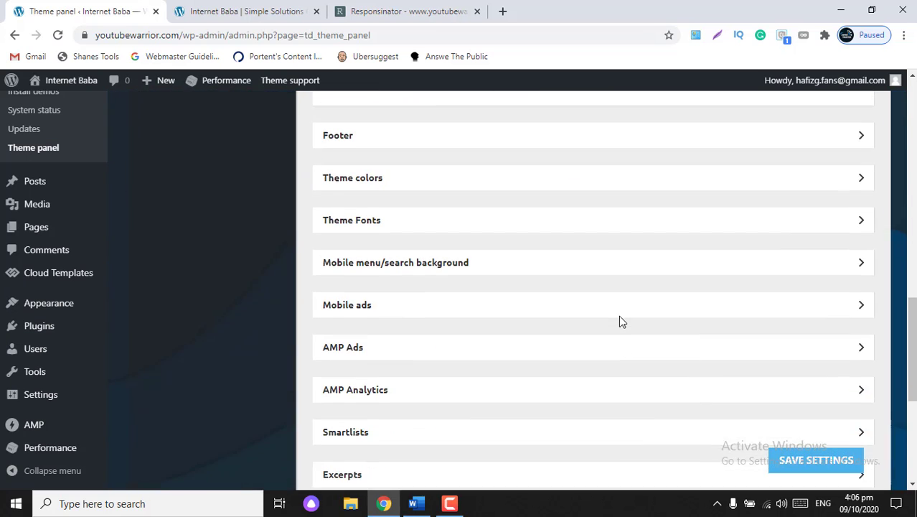
scroll(619, 318, "up", 3)
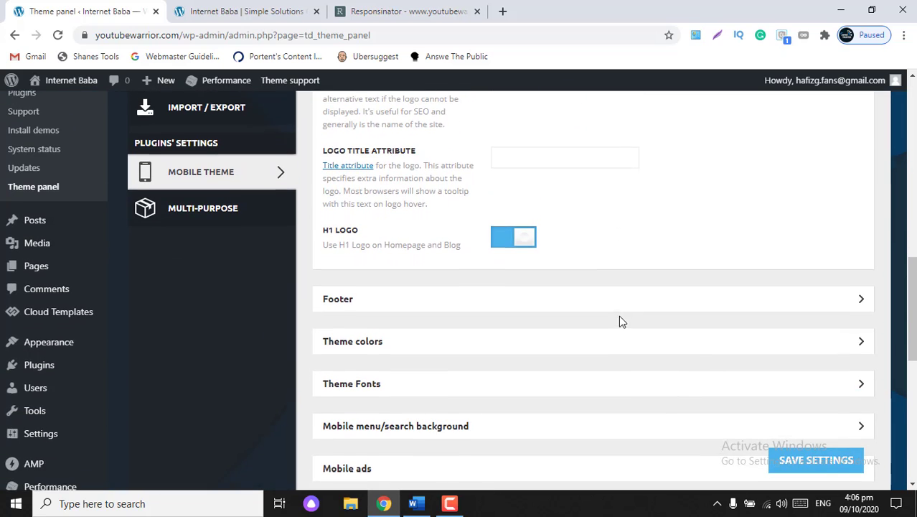
left_click(708, 344)
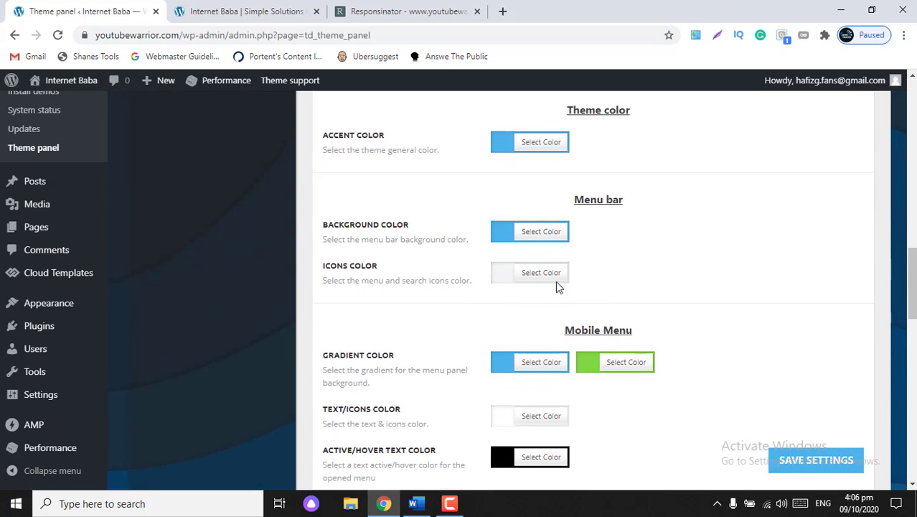
- Compare the phone preview's navigation menu with the mobile theme's menu color settings and the desktop home page
left_click(391, 10)
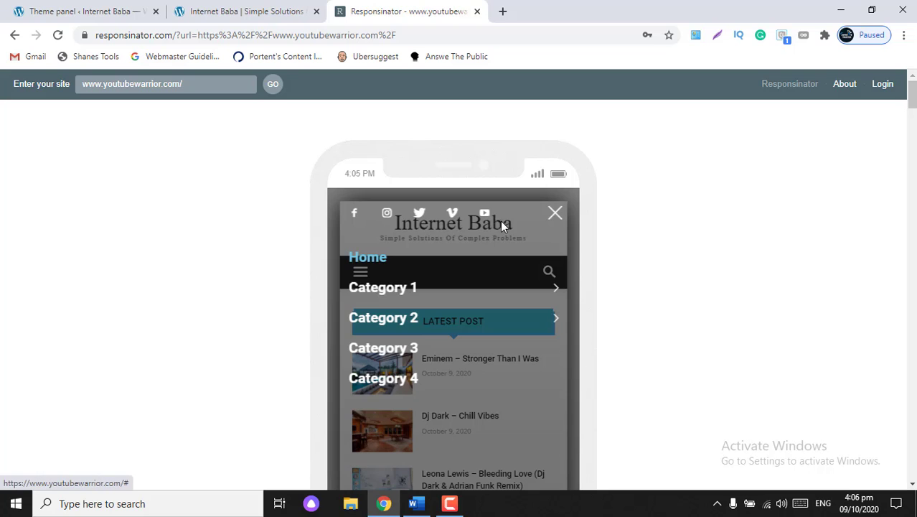
left_click(556, 214)
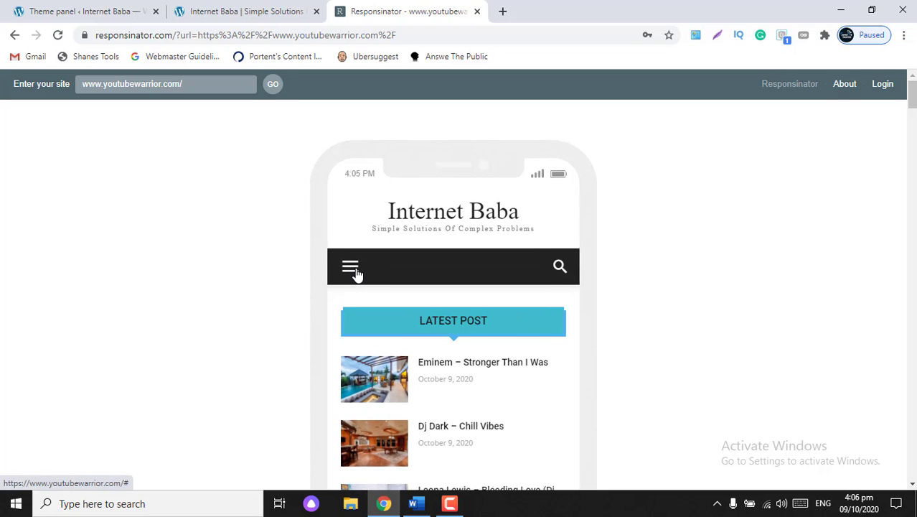
left_click(353, 267)
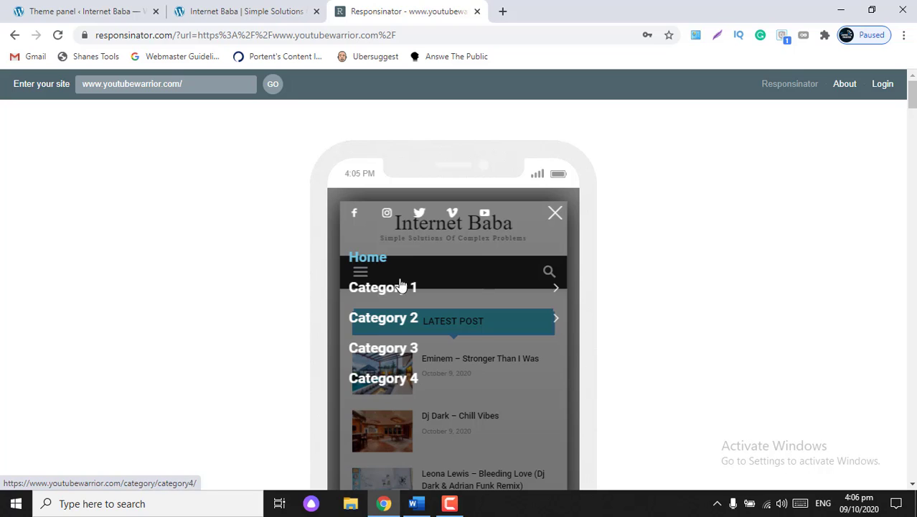
left_click(199, 7)
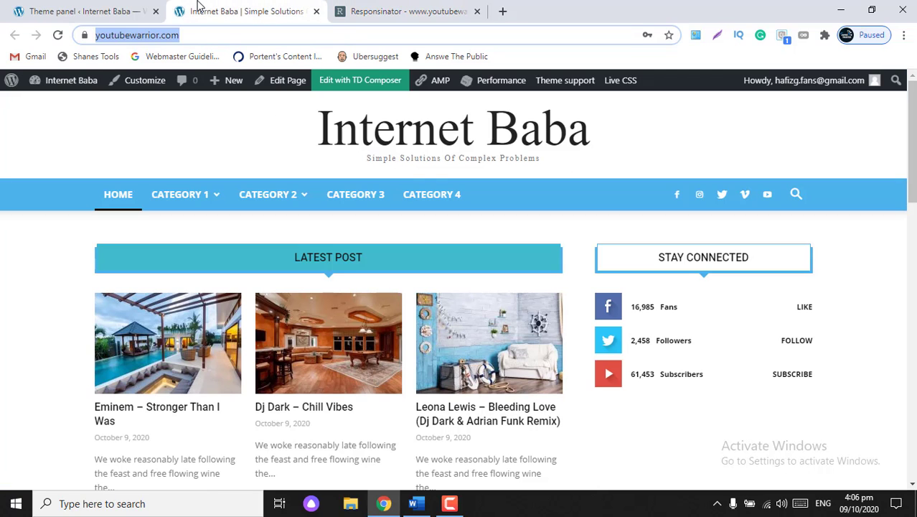
left_click(27, 10)
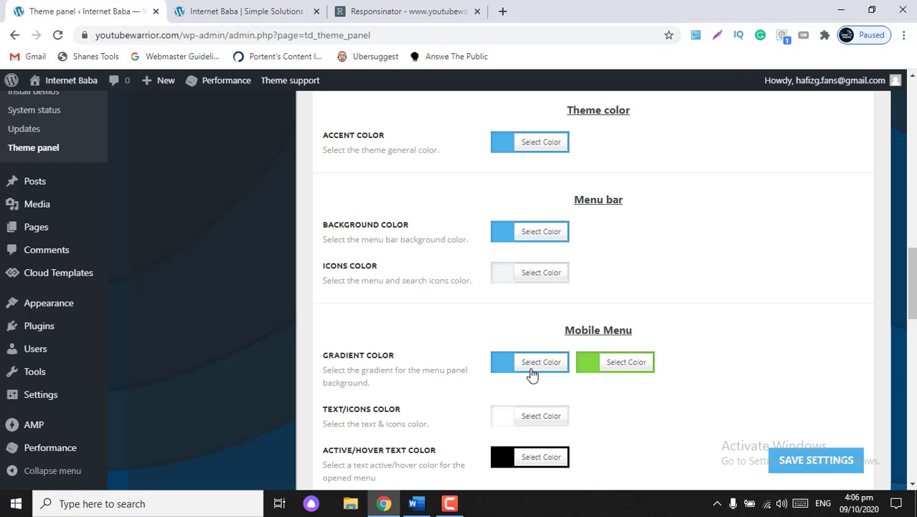
left_click(387, 8)
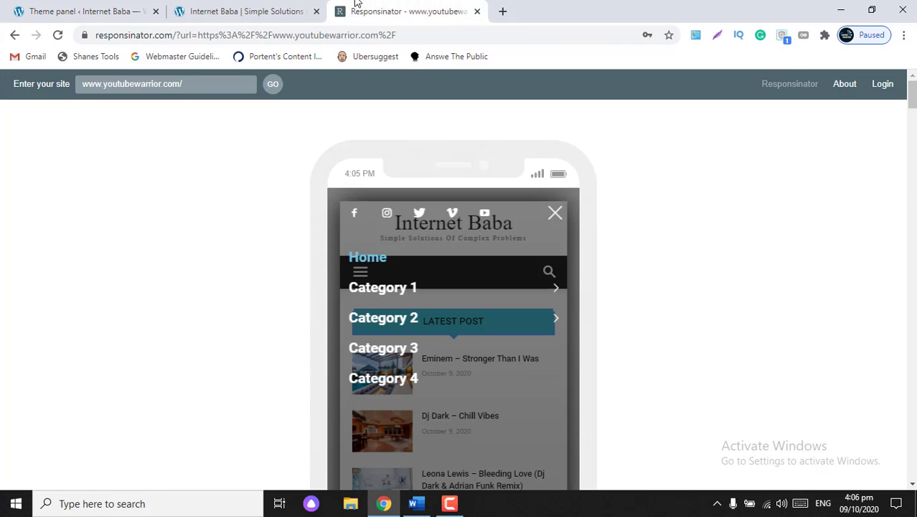
left_click(230, 11)
left_click(386, 7)
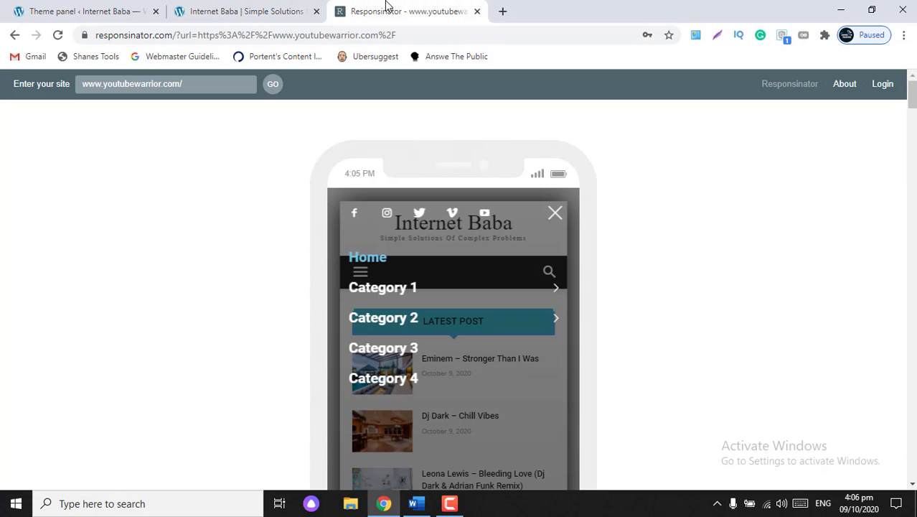
- Close the preview's navigation menu, check its search overlay, and close the Responsinator tab
left_click(554, 213)
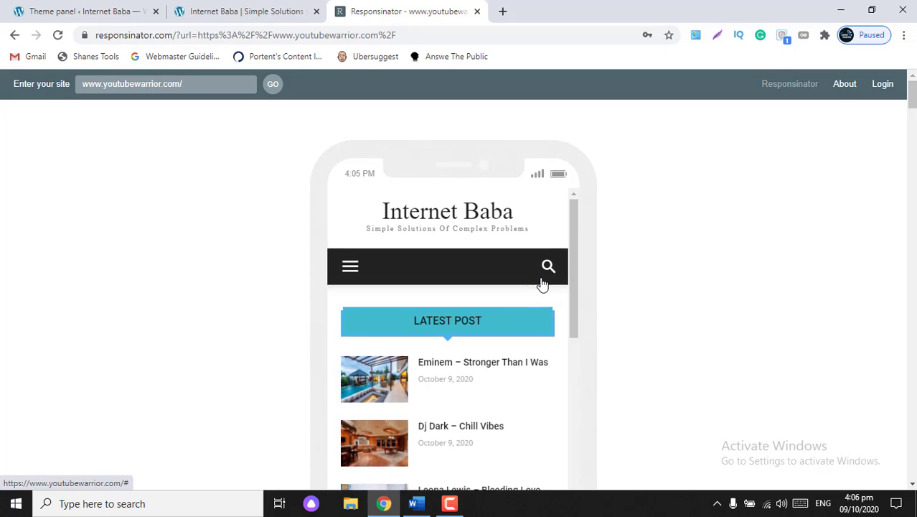
left_click(544, 280)
left_click(77, 8)
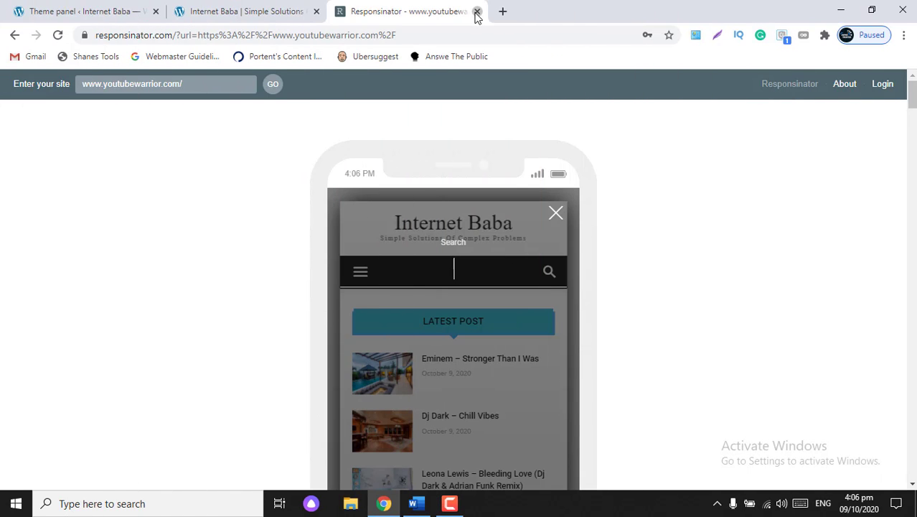
left_click(475, 12)
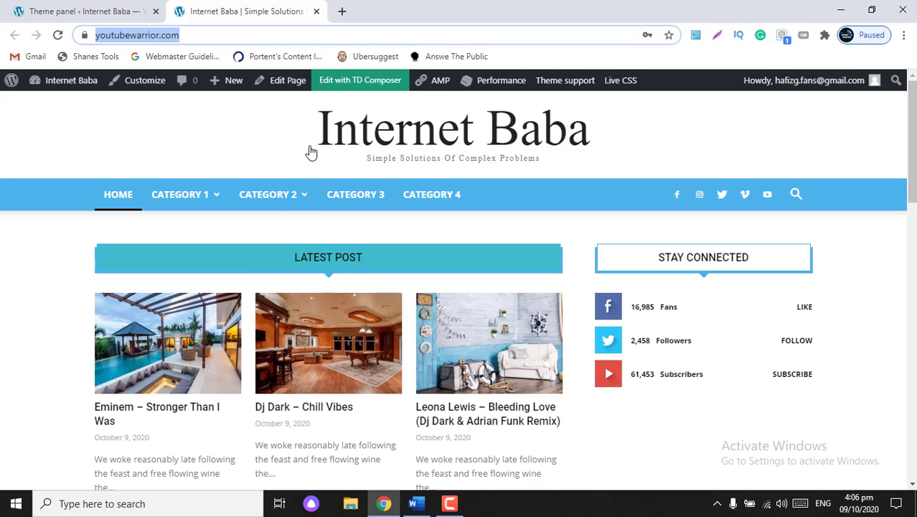
- Return to the theme panel tab and open the WordPress Menus page
left_click(83, 11)
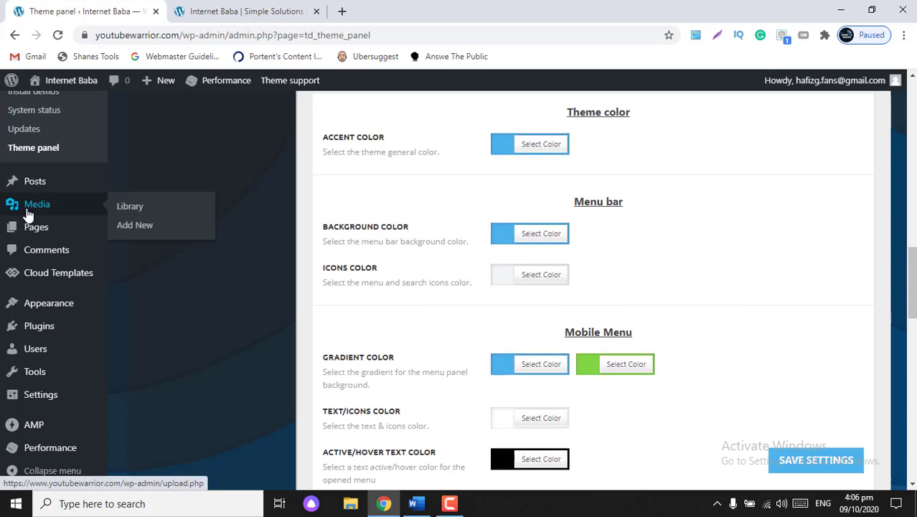
scroll(25, 211, "up", 2)
mouse_move(32, 450)
scroll(32, 451, "down", 3)
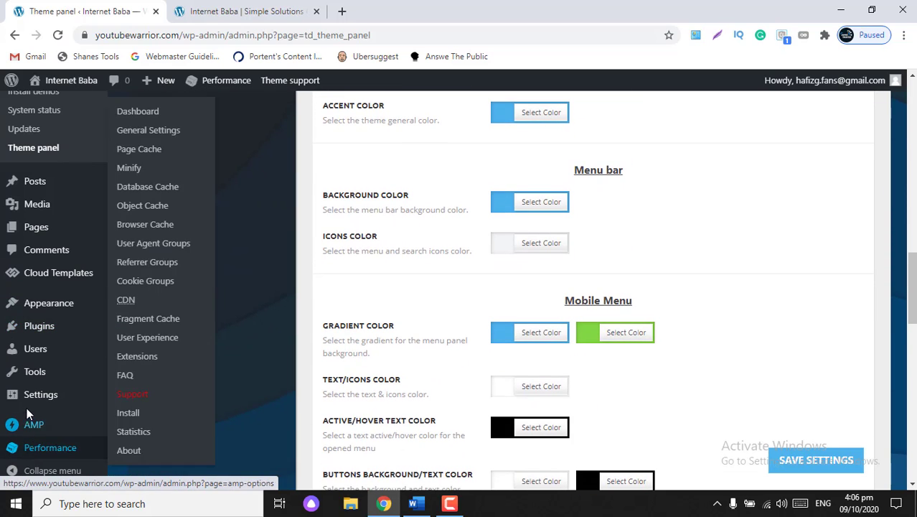
mouse_move(47, 303)
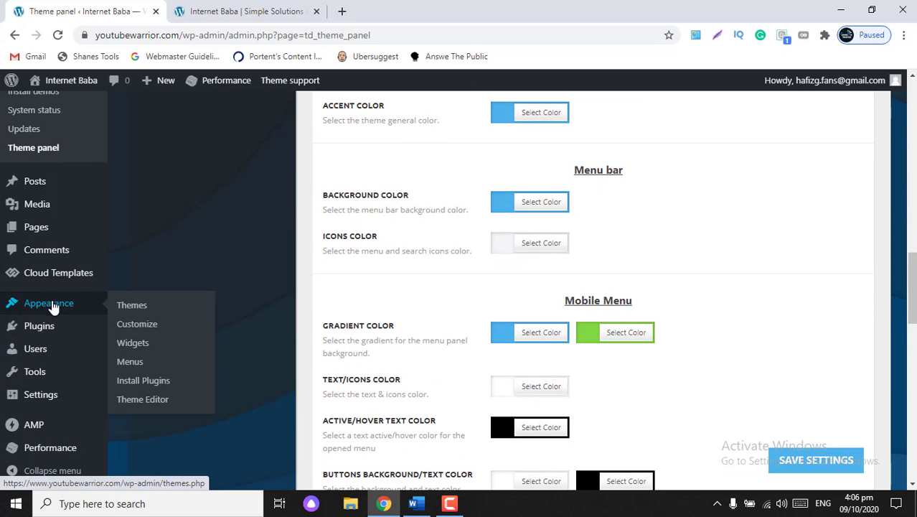
left_click(130, 362)
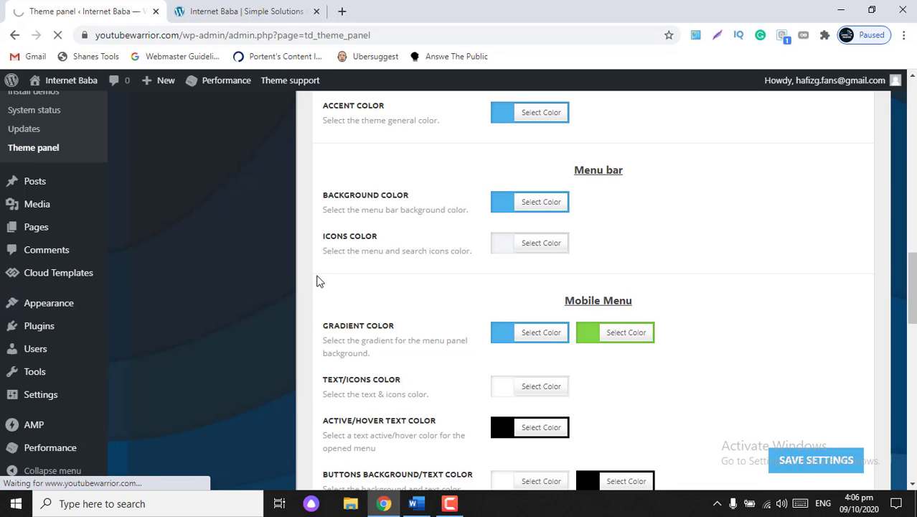
- Review the current footer menu's structure and load td-demo-footer-menu for editing
scroll(319, 282, "down", 2)
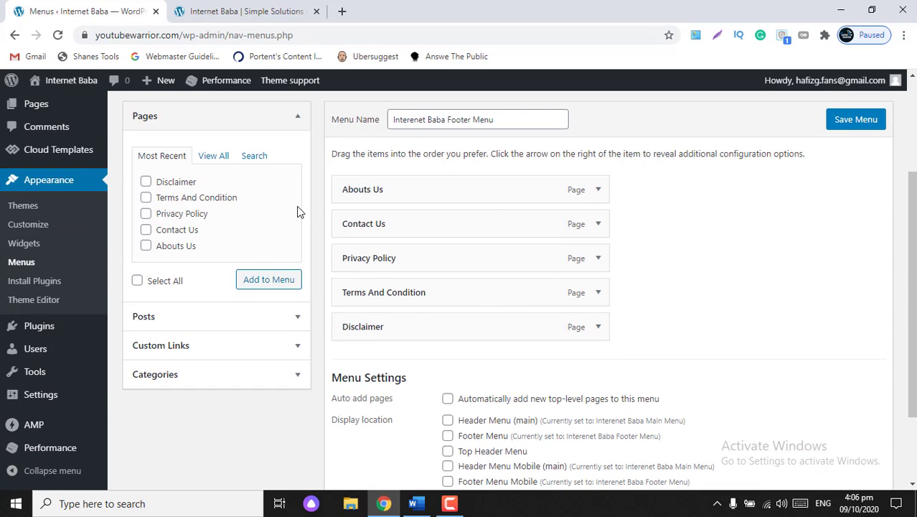
scroll(299, 212, "up", 2)
left_click(348, 188)
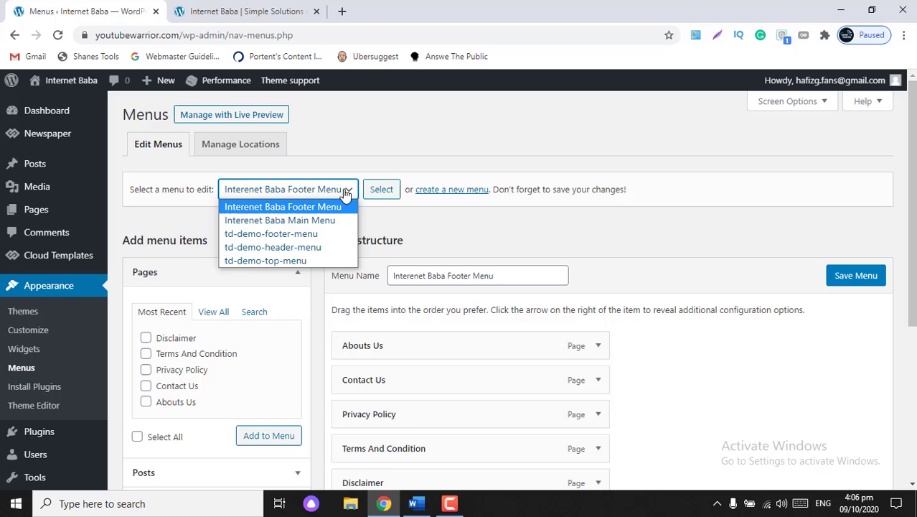
left_click(296, 234)
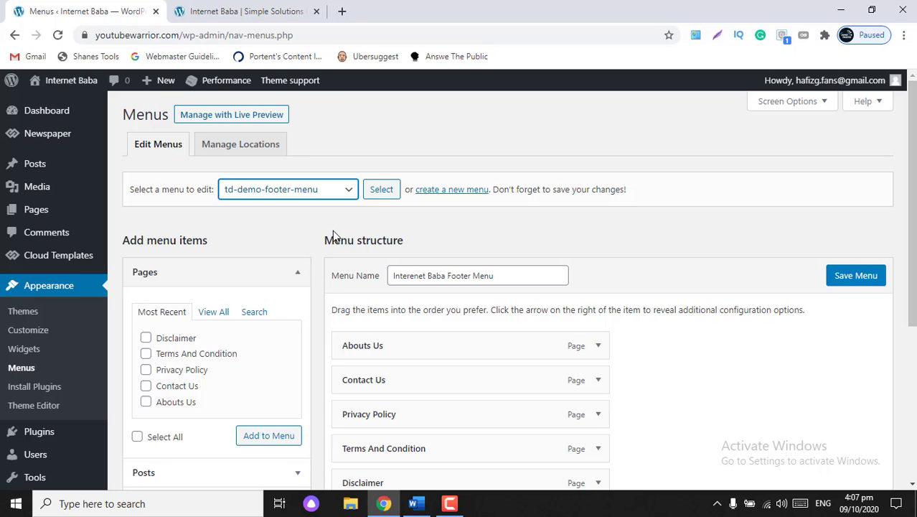
left_click(382, 193)
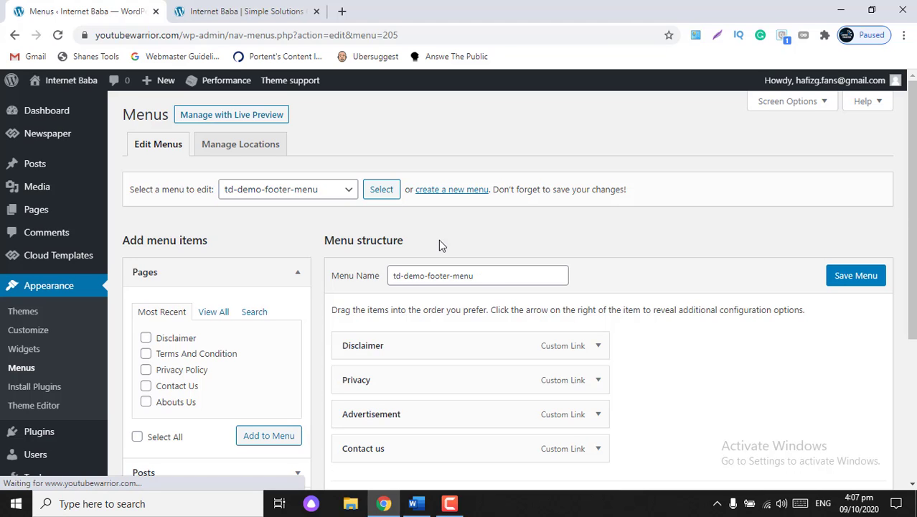
- Review td-demo-footer-menu's items and settings and permanently delete that menu
scroll(438, 239, "down", 3)
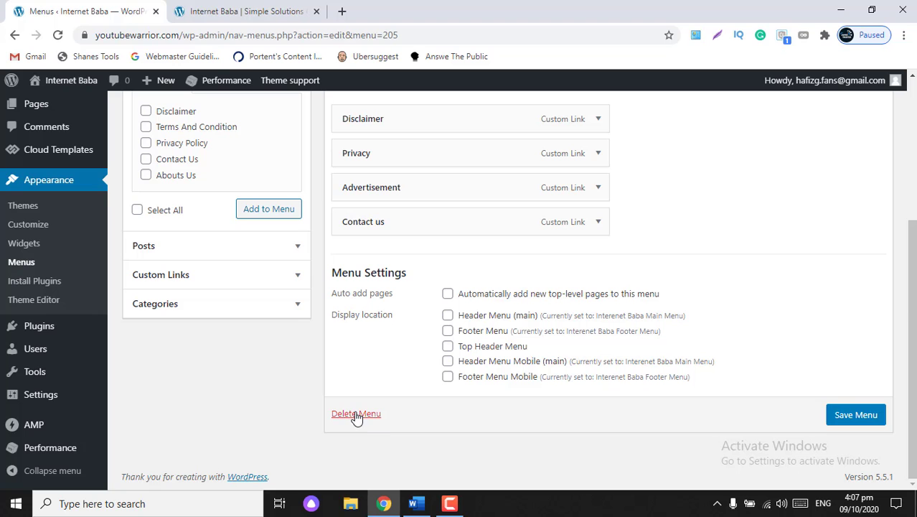
scroll(356, 421, "up", 3)
scroll(354, 418, "down", 1)
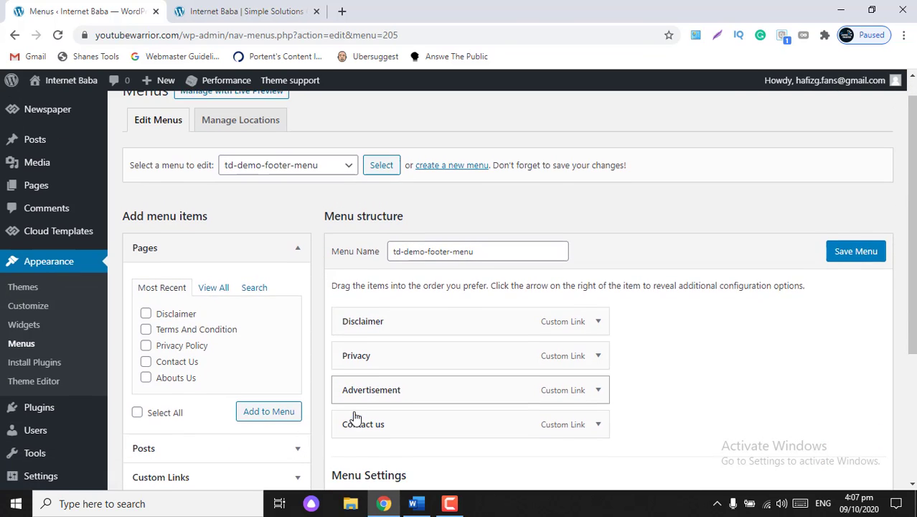
scroll(346, 406, "up", 1)
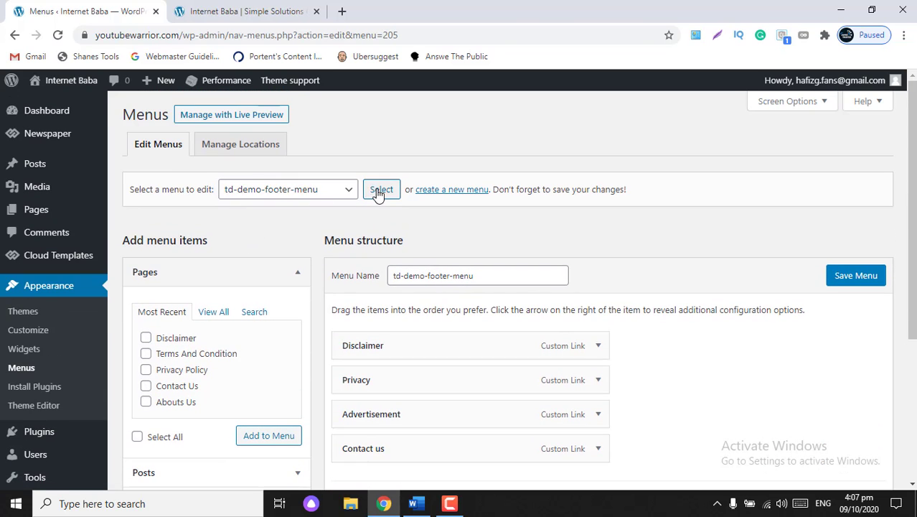
scroll(308, 323, "down", 3)
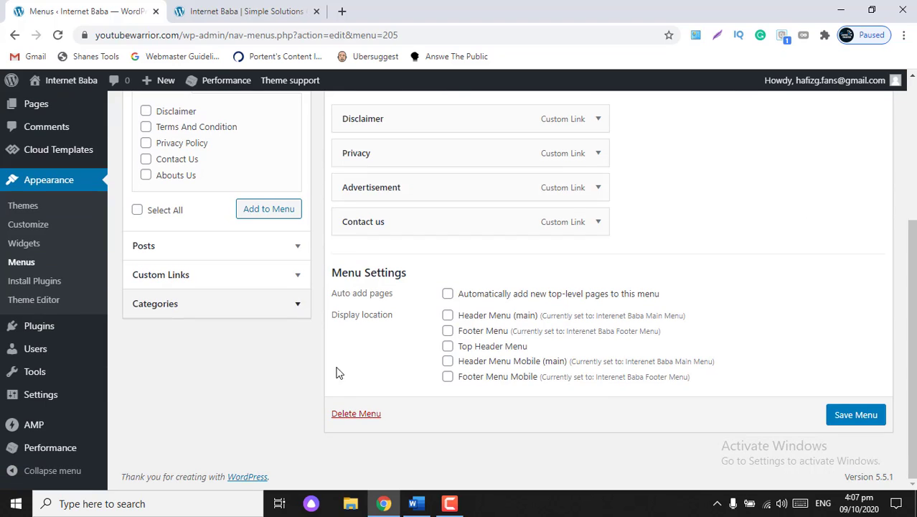
left_click(349, 416)
left_click(517, 119)
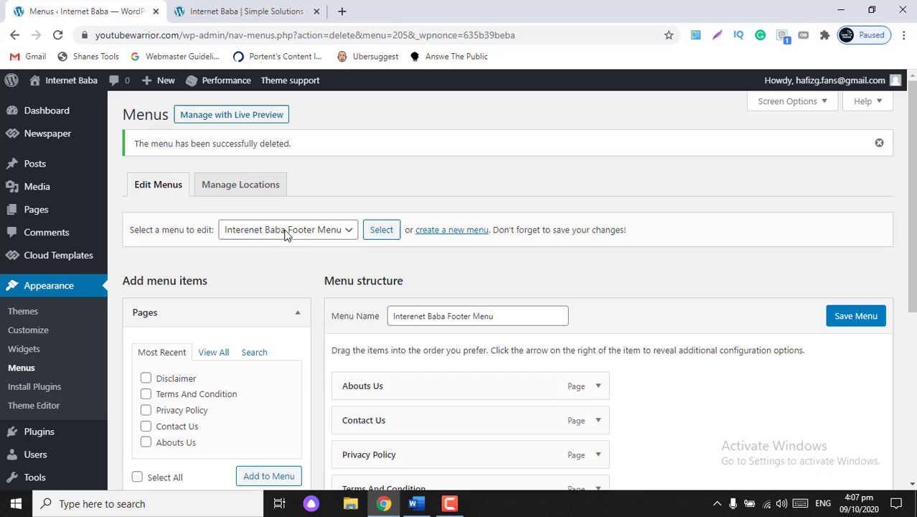
- Load td-demo-header-menu for editing and permanently delete it
left_click(350, 233)
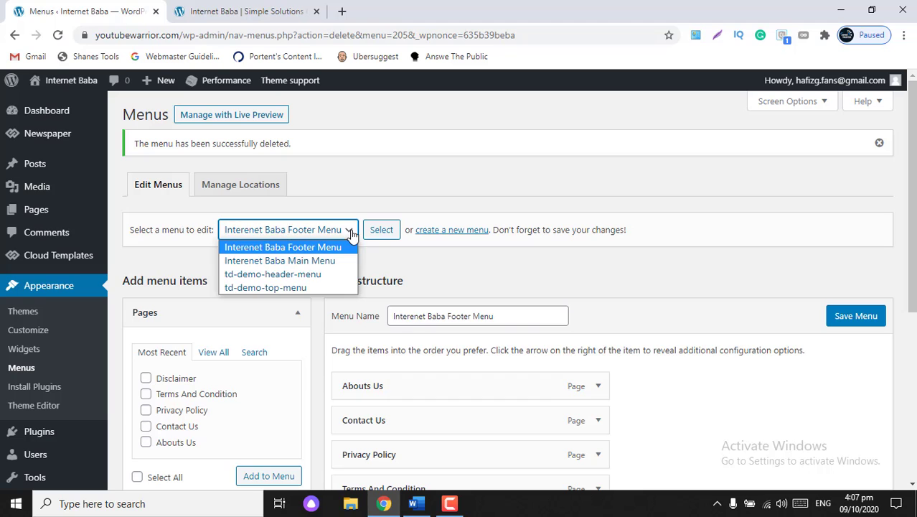
left_click(282, 277)
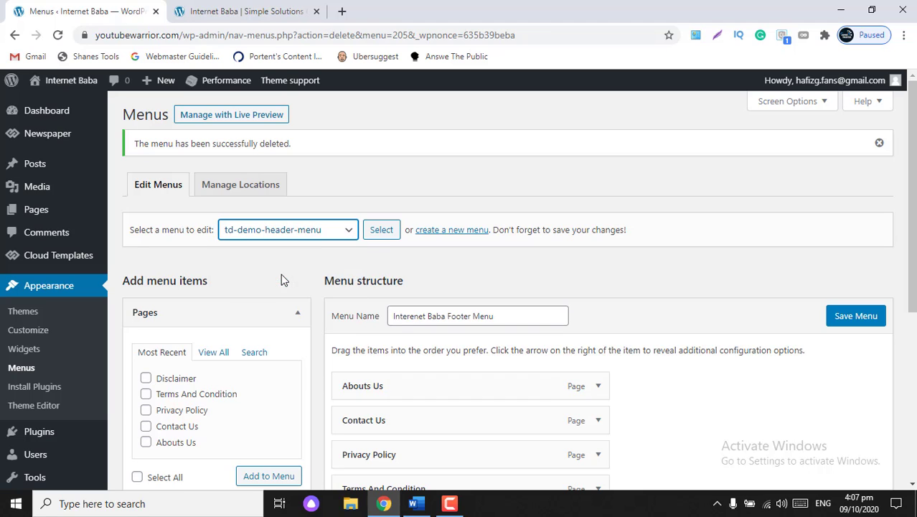
left_click(382, 229)
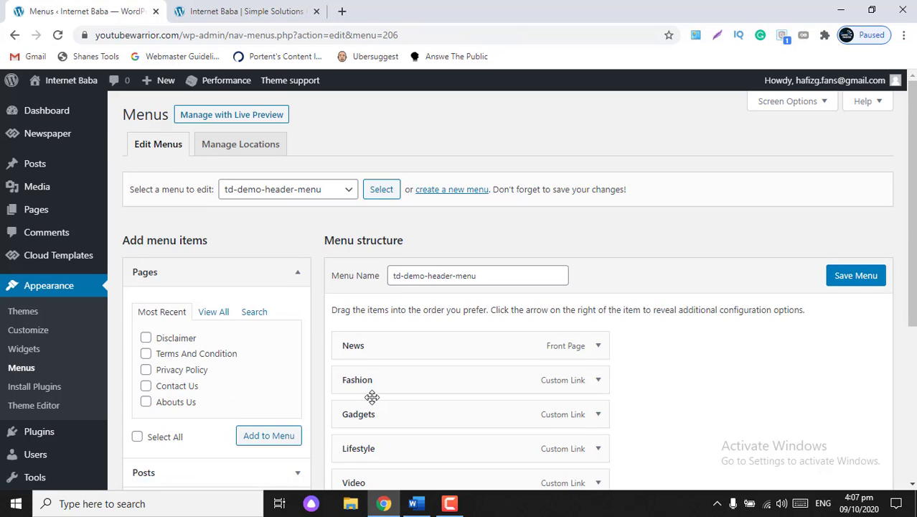
scroll(372, 397, "down", 5)
left_click(361, 420)
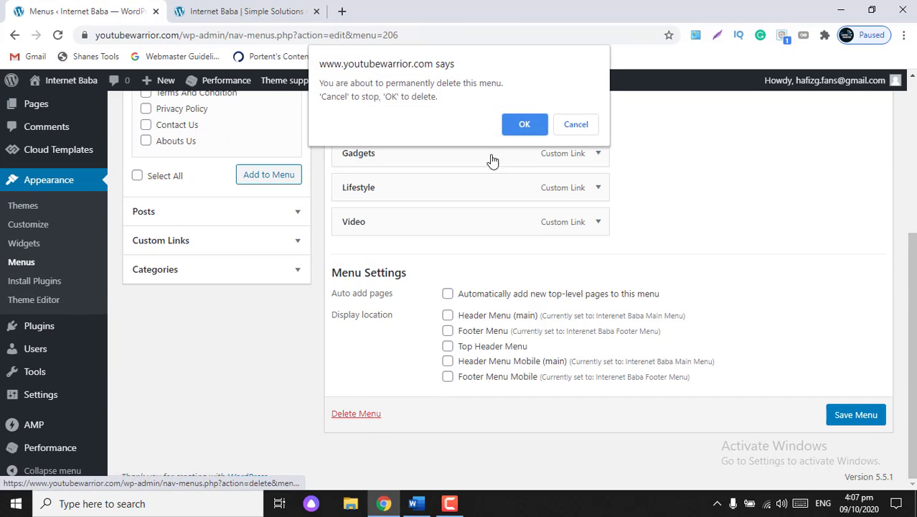
key("Return")
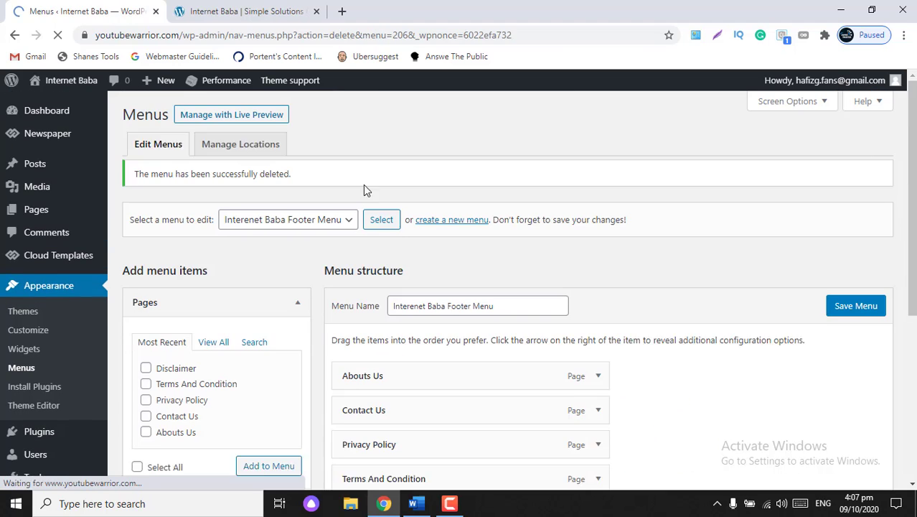
- Load td-demo-top-menu for editing and permanently delete it
left_click_drag(390, 364, 348, 240)
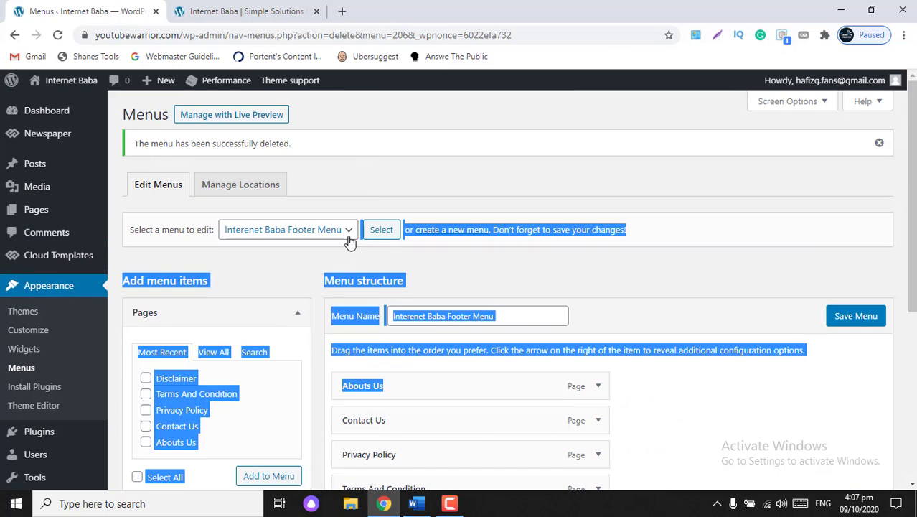
left_click(319, 256)
left_click(349, 231)
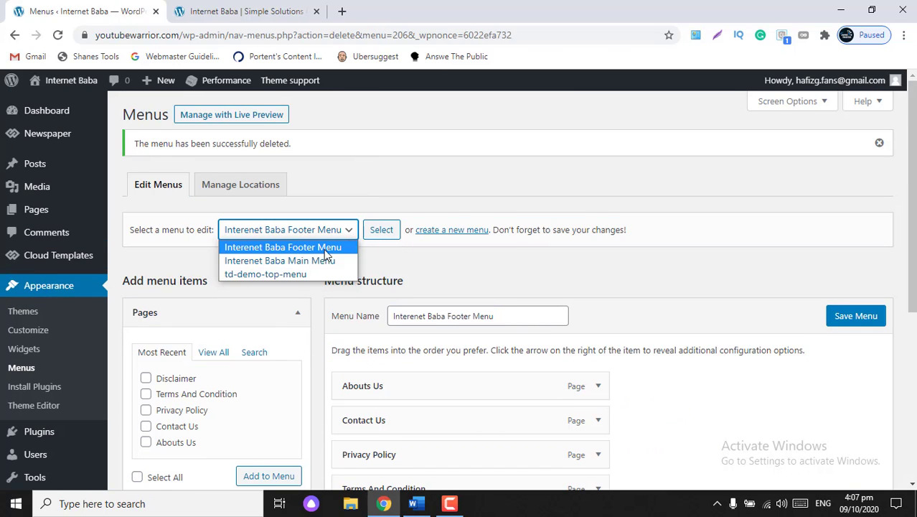
left_click(288, 276)
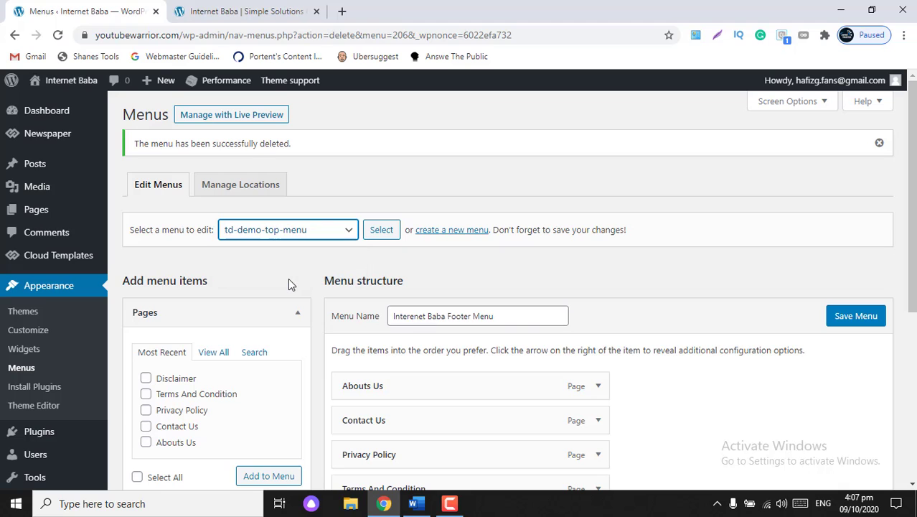
left_click(381, 229)
scroll(366, 352, "down", 3)
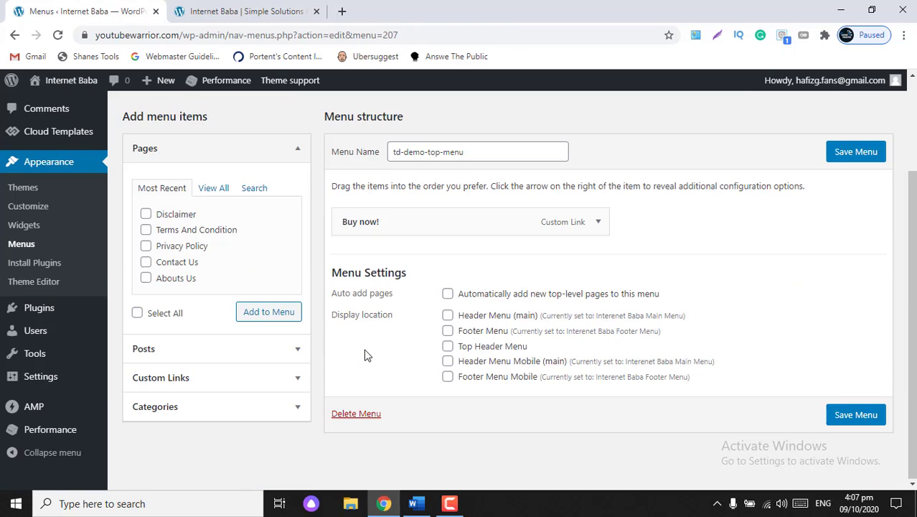
left_click(356, 415)
left_click(524, 125)
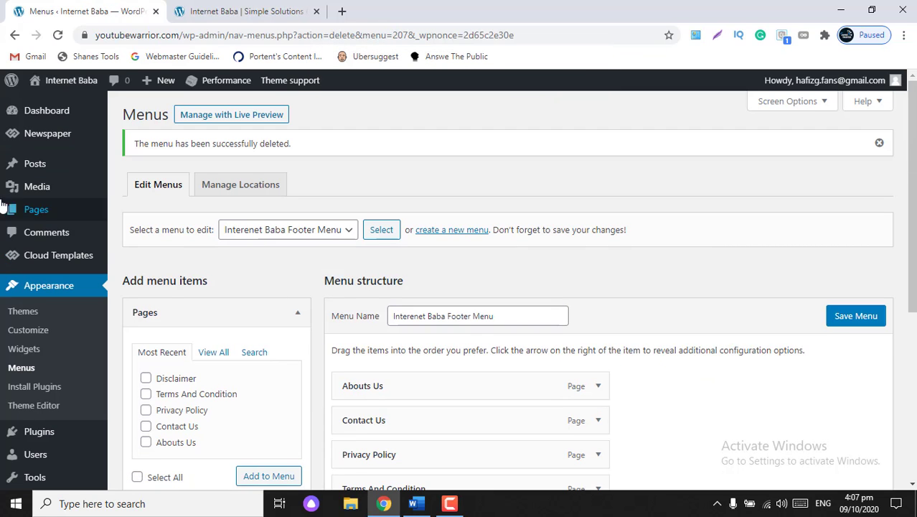
- Open the list of all posts and look through the imported demo posts
mouse_move(47, 175)
left_click(131, 168)
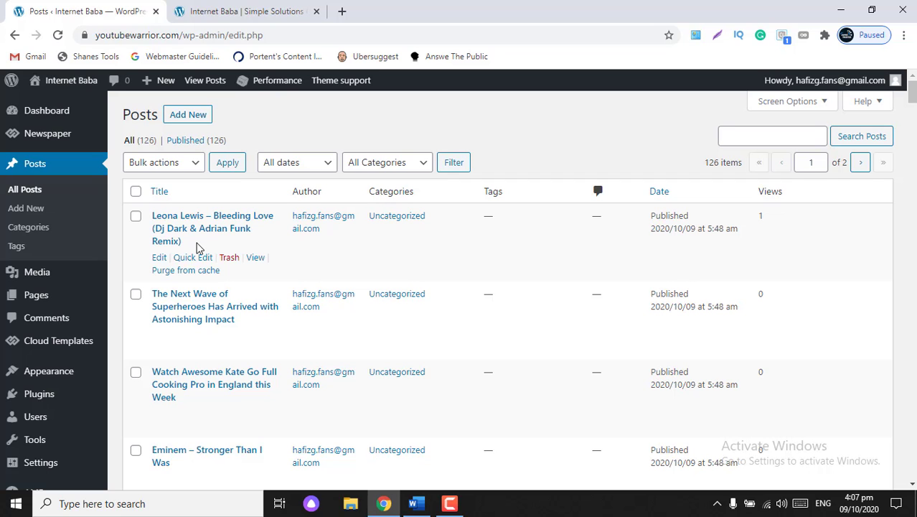
scroll(198, 247, "down", 20)
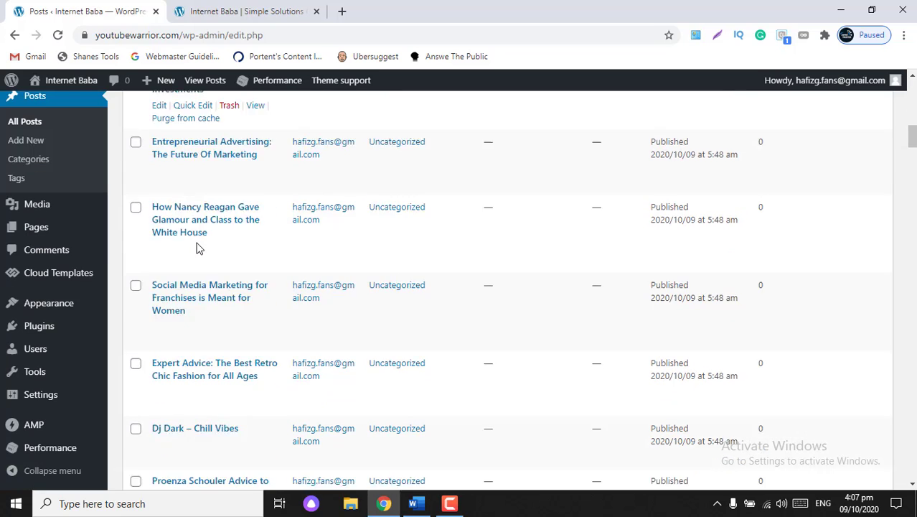
scroll(198, 247, "up", 20)
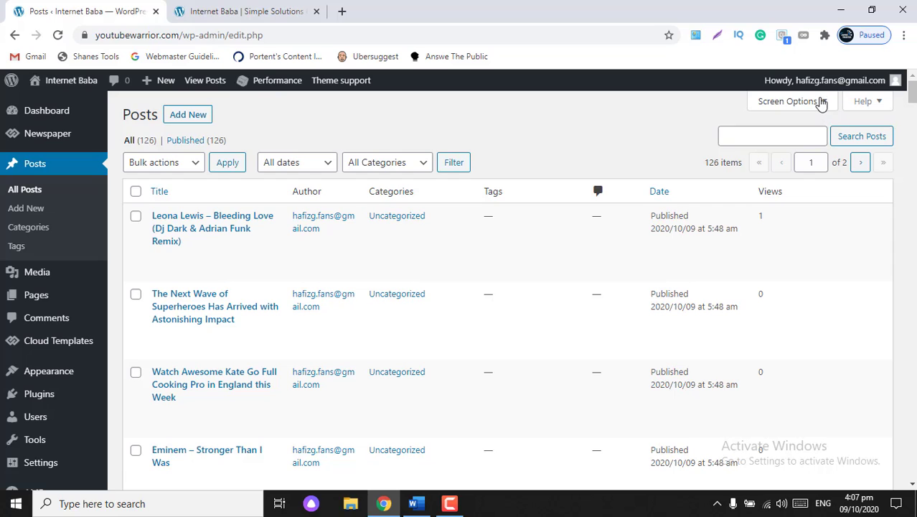
- Apply the post list's screen options with 99 items per page and Compact view
left_click(786, 101)
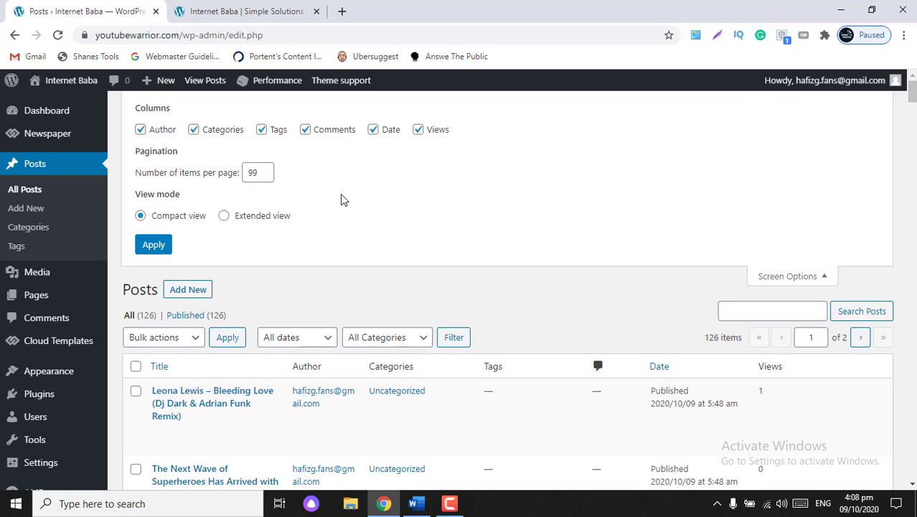
left_click(264, 169)
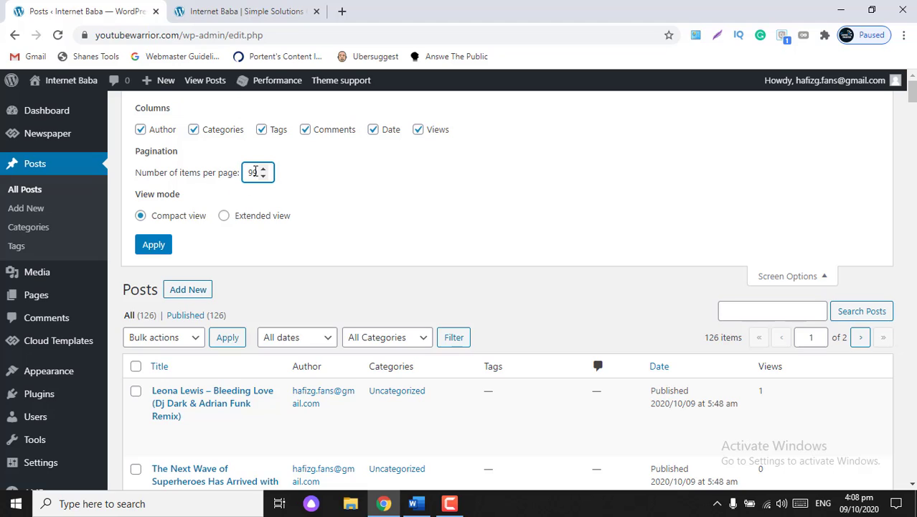
left_click(267, 293)
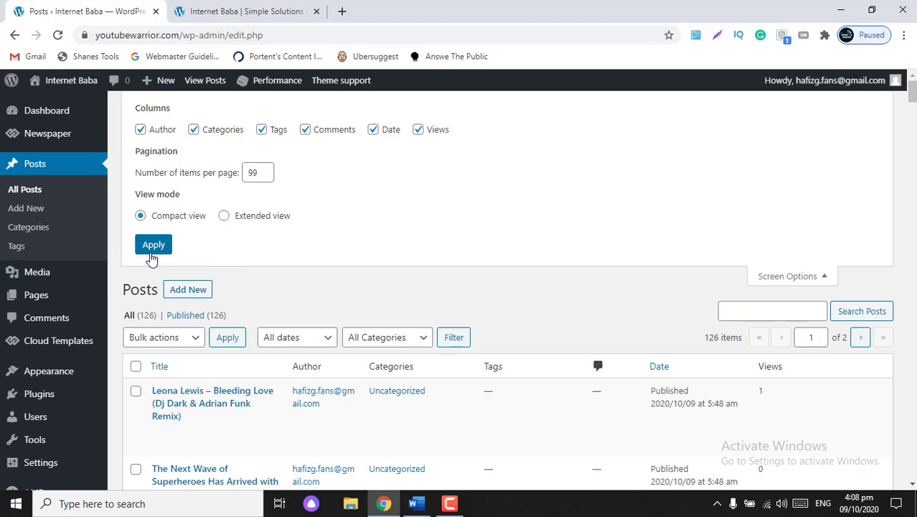
left_click(150, 251)
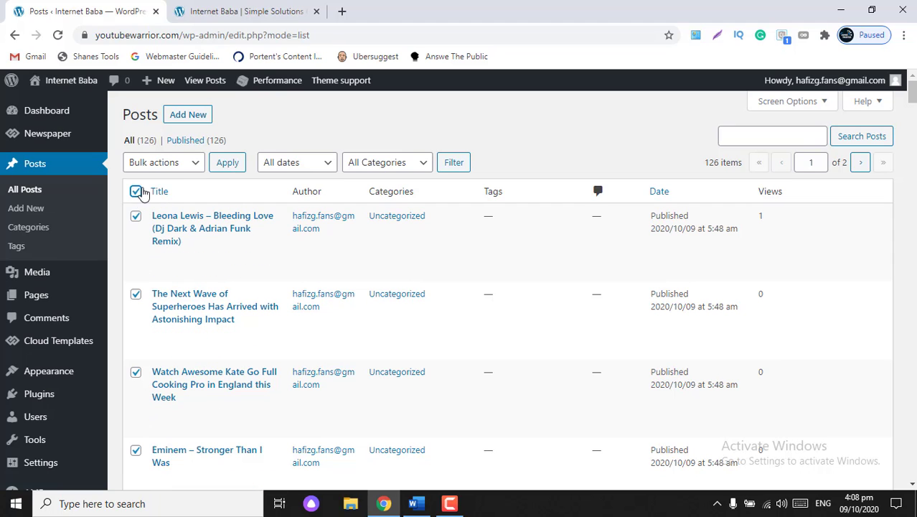
- Move all demo posts to the trash in bulk, first one full list page and the remaining posts after it
left_click(197, 166)
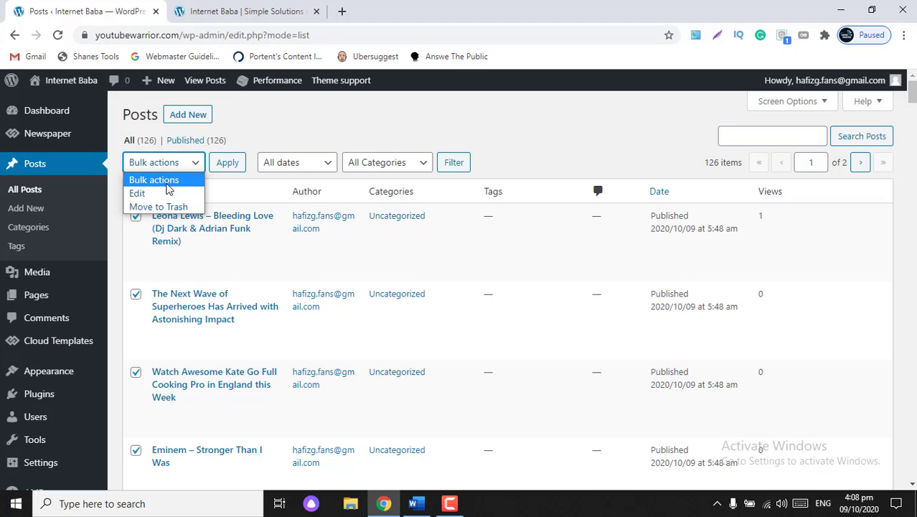
left_click(158, 206)
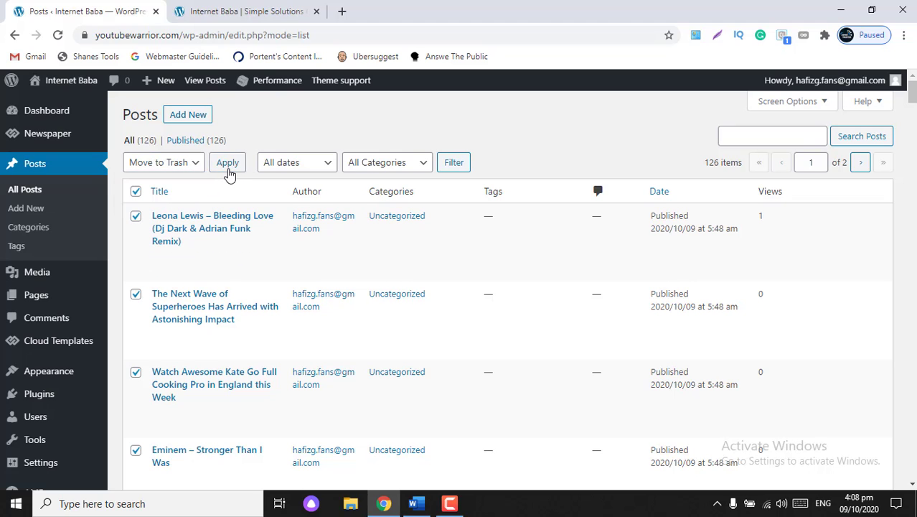
left_click(228, 164)
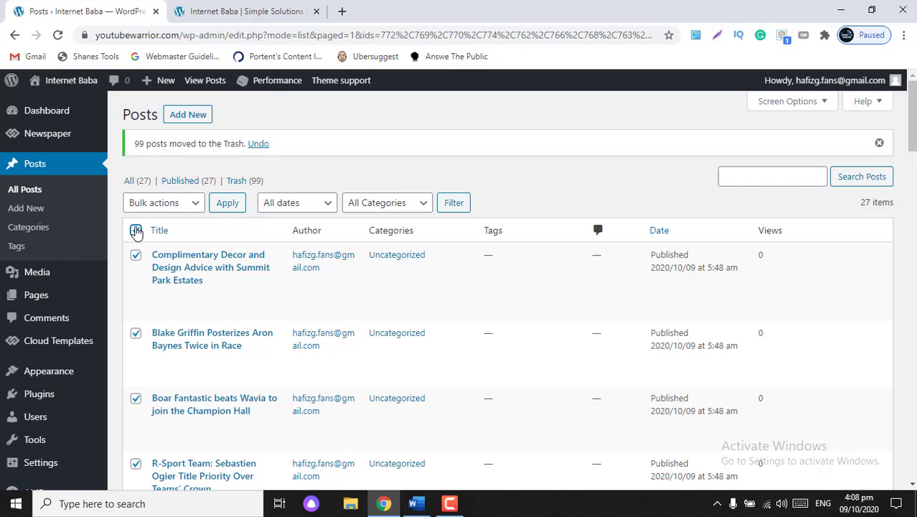
left_click(189, 203)
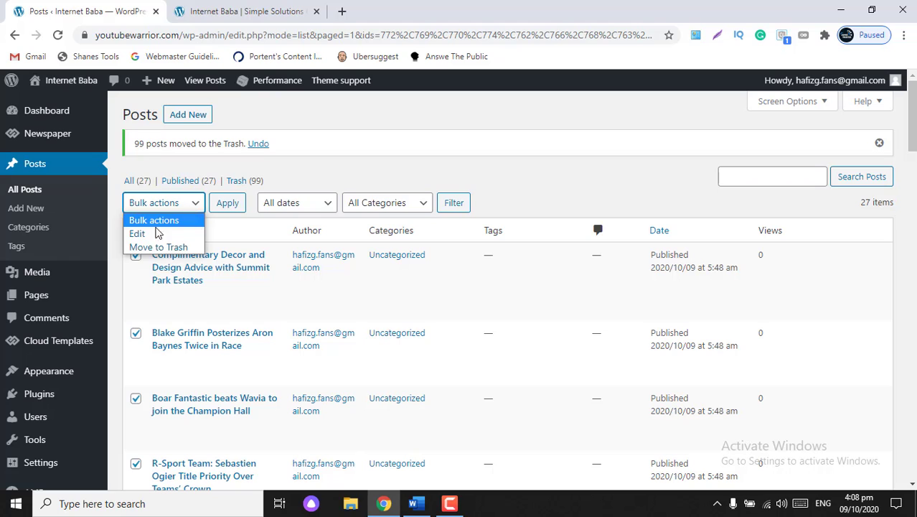
left_click(157, 246)
left_click(228, 205)
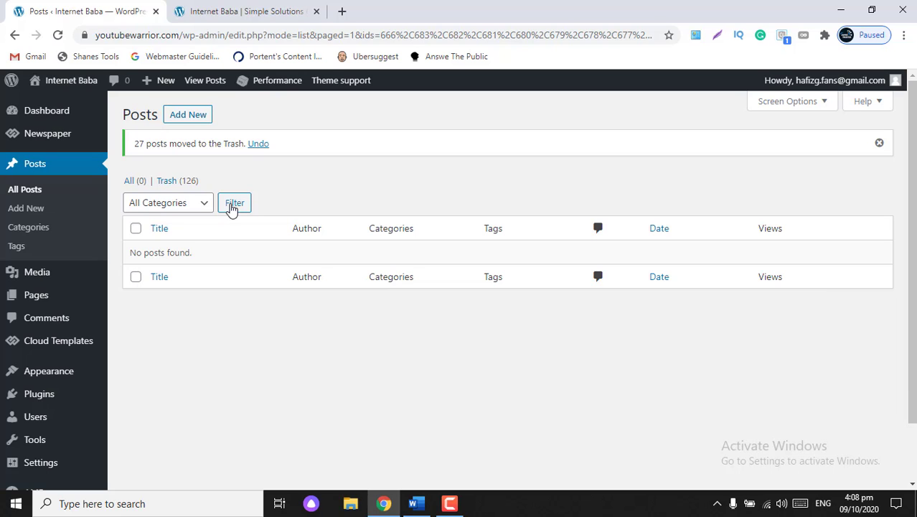
- Open the posts trash and permanently delete all trashed posts in two bulk rounds
left_click(164, 183)
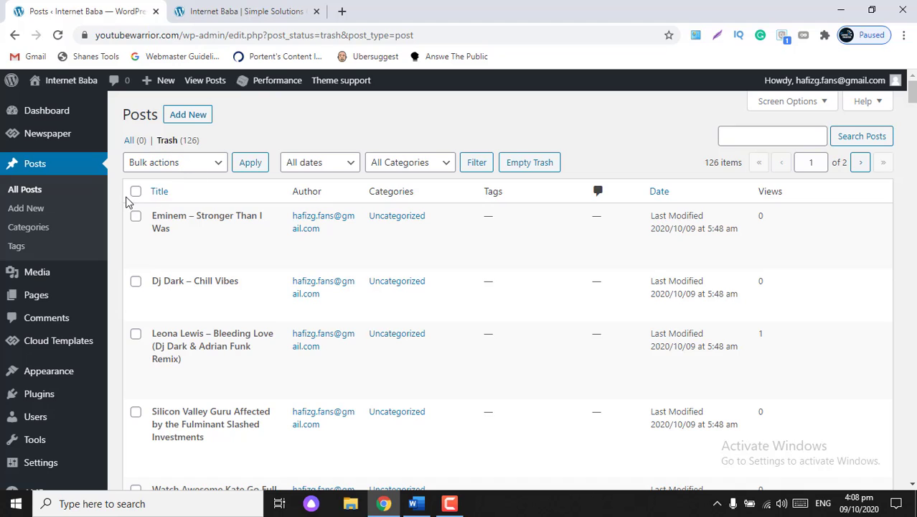
left_click(215, 164)
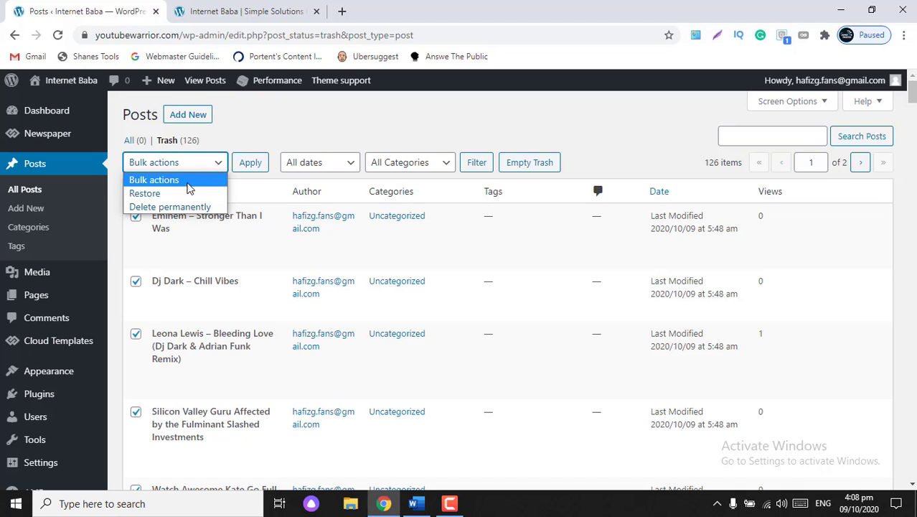
left_click(172, 207)
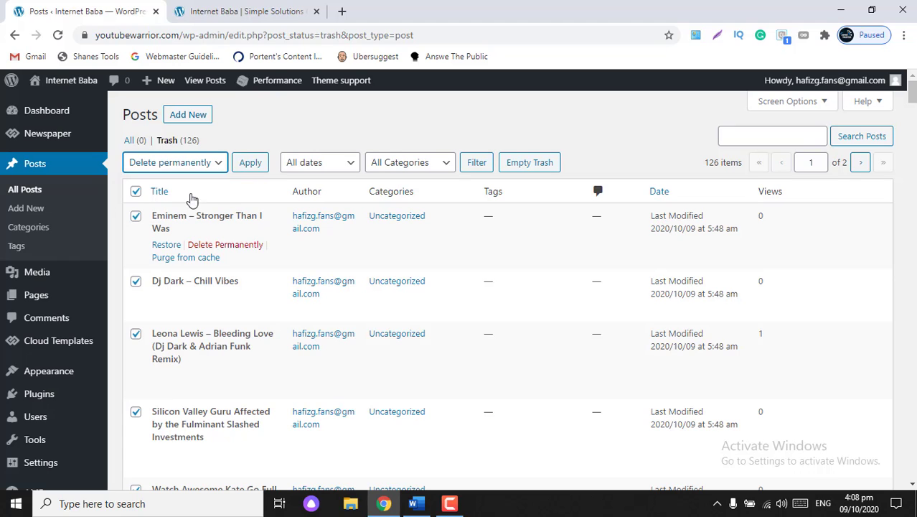
left_click(255, 168)
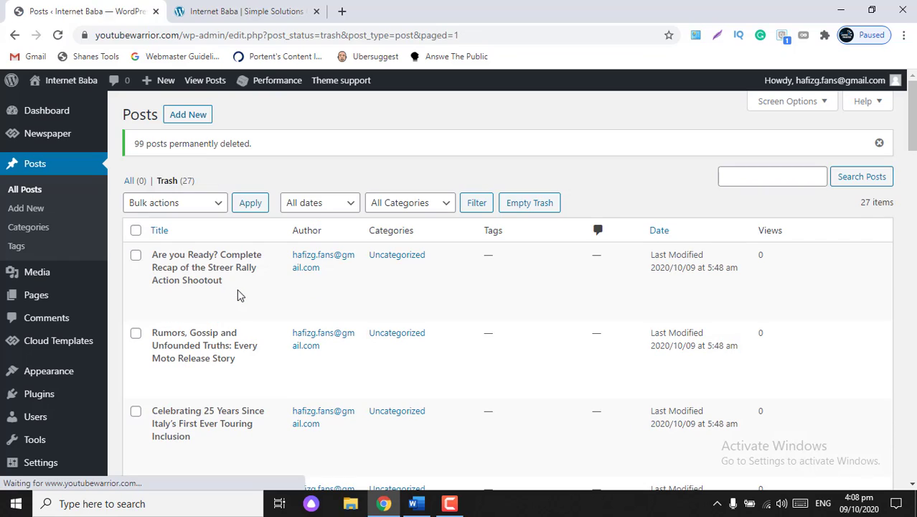
left_click(135, 231)
left_click(206, 206)
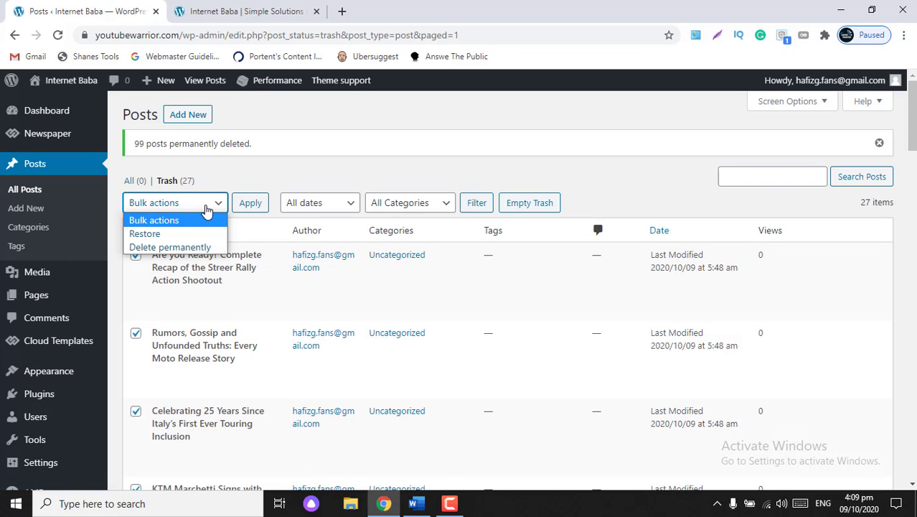
left_click(165, 247)
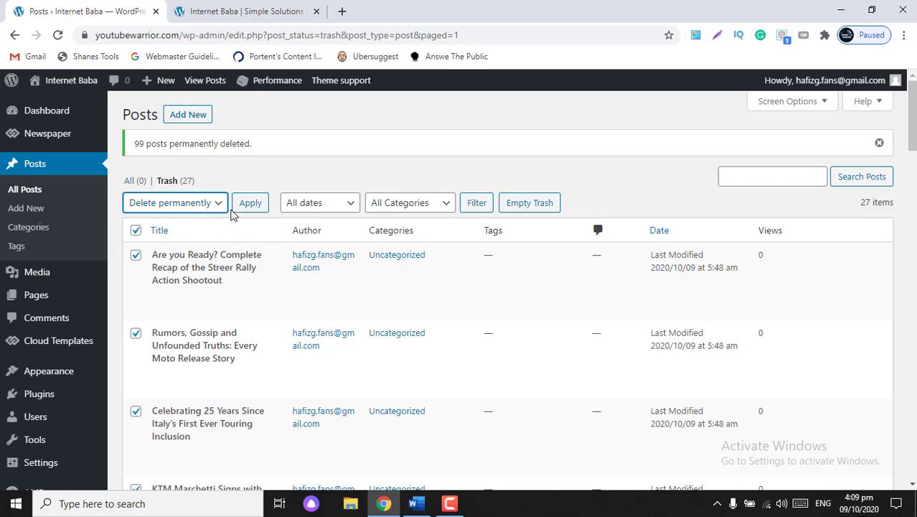
left_click(250, 203)
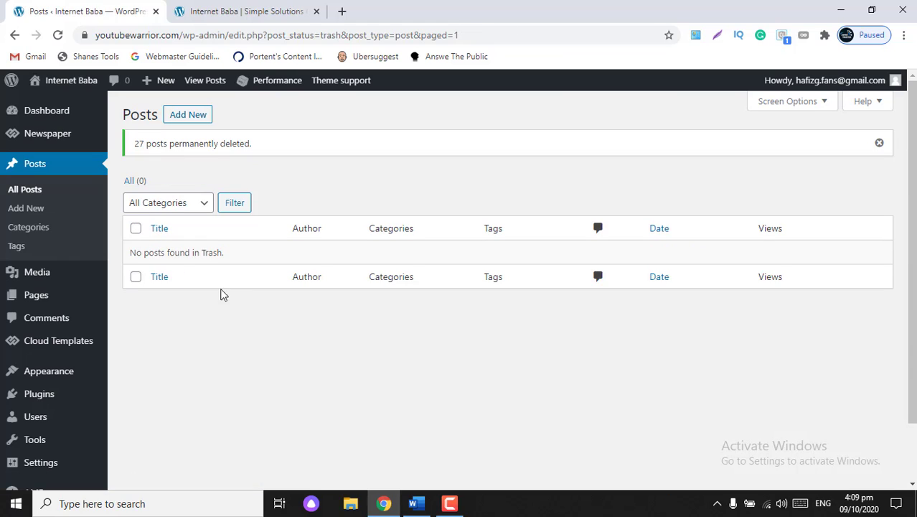
- Open the list of all pages and look through it for leftover demo pages
mouse_move(34, 298)
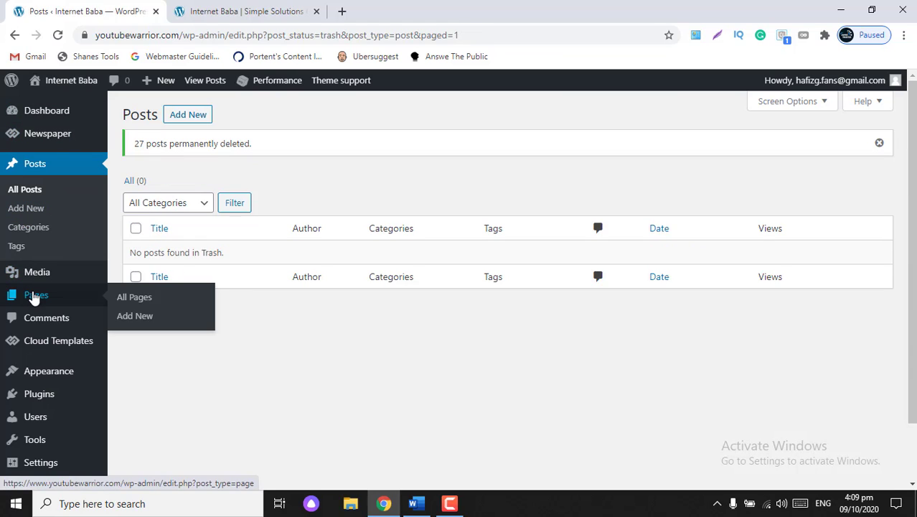
left_click(137, 300)
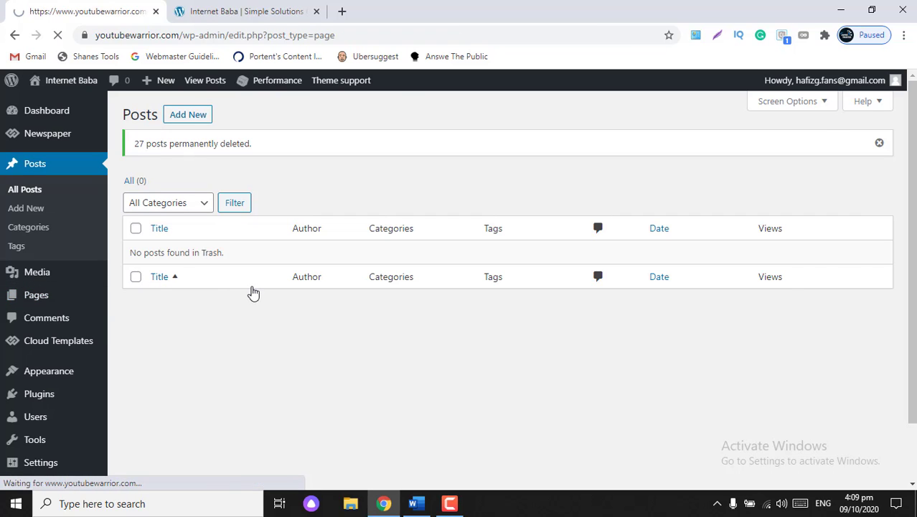
scroll(252, 290, "down", 1)
scroll(252, 291, "up", 1)
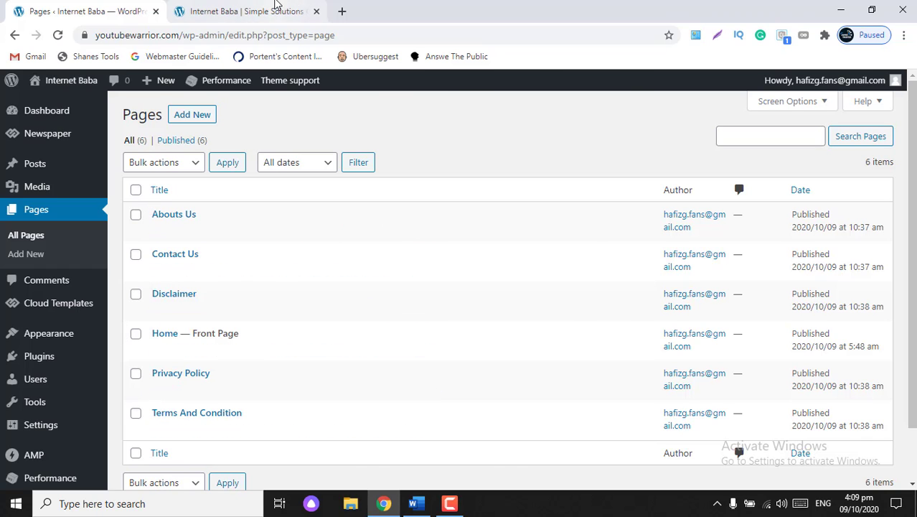
- Reload the live homepage and examine its post sections, footer and category navigation, including a reload through the Home link
left_click(244, 11)
left_click(58, 36)
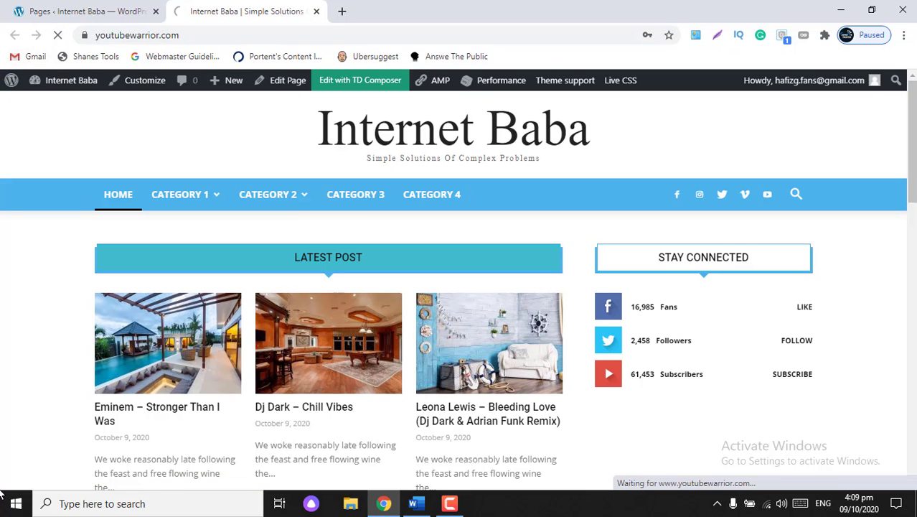
scroll(2, 486, "down", 2)
scroll(2, 488, "down", 5)
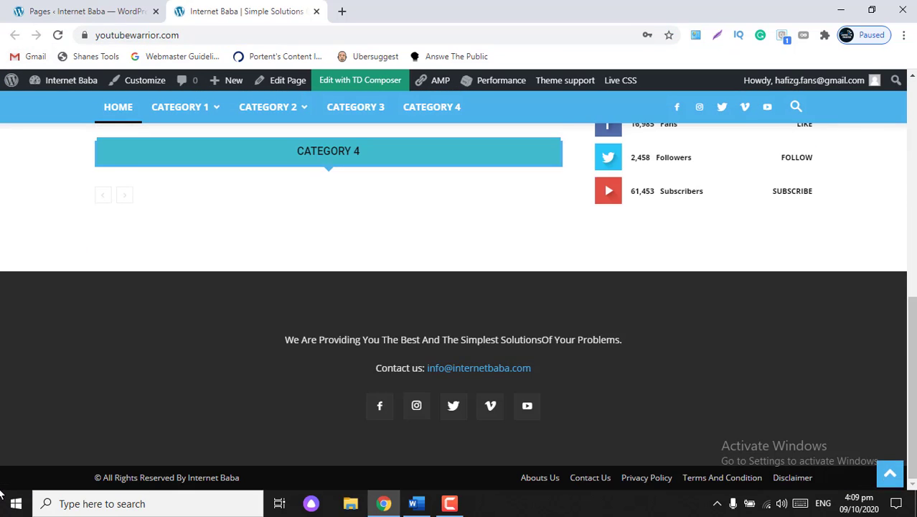
scroll(1, 488, "up", 7)
scroll(141, 427, "down", 5)
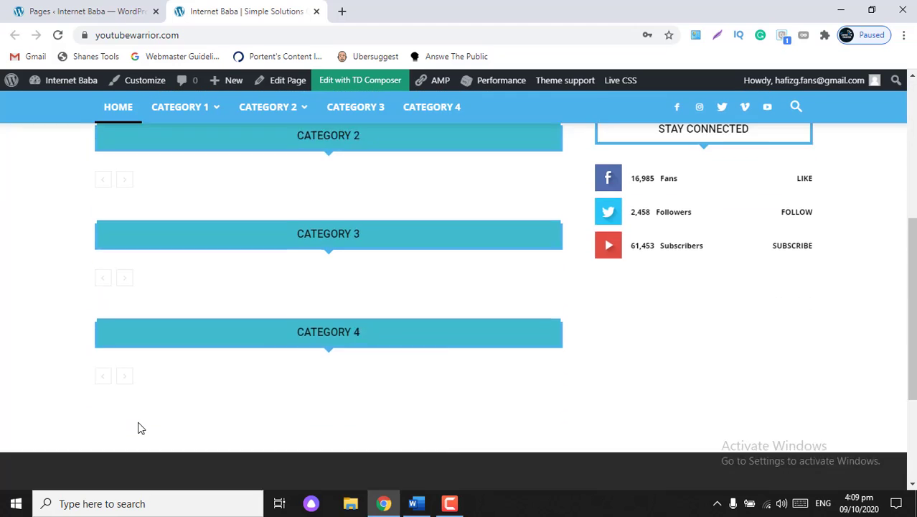
scroll(141, 428, "up", 6)
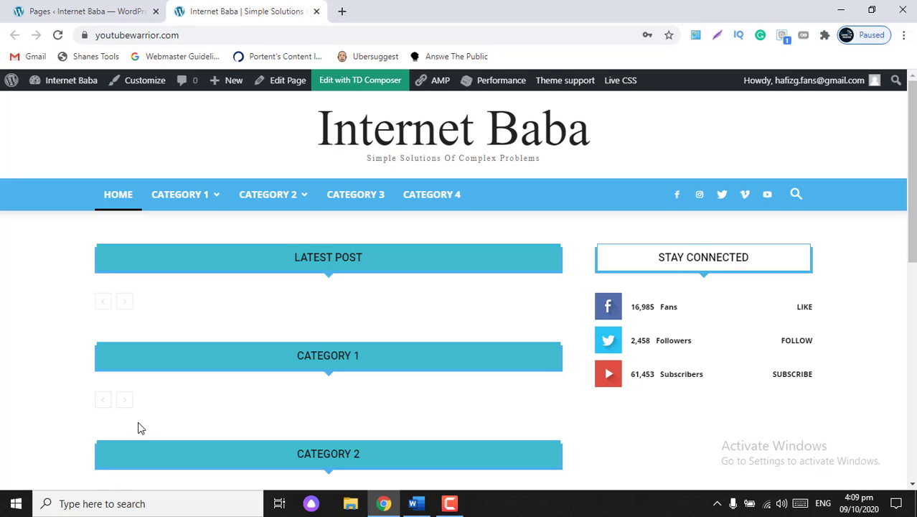
scroll(141, 429, "down", 7)
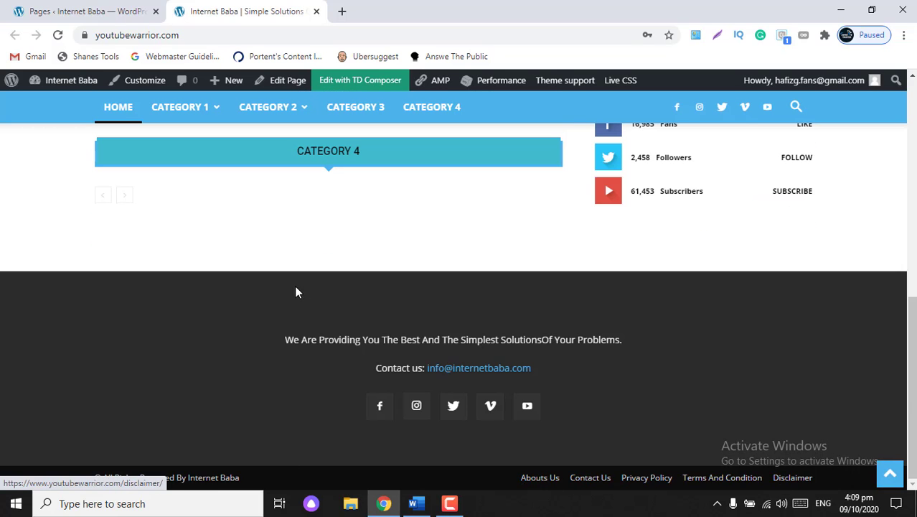
scroll(297, 292, "up", 8)
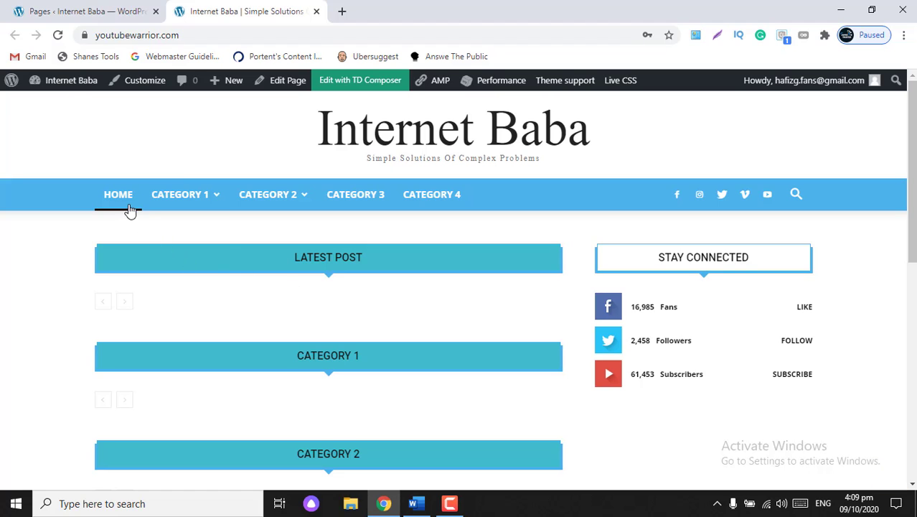
mouse_move(319, 204)
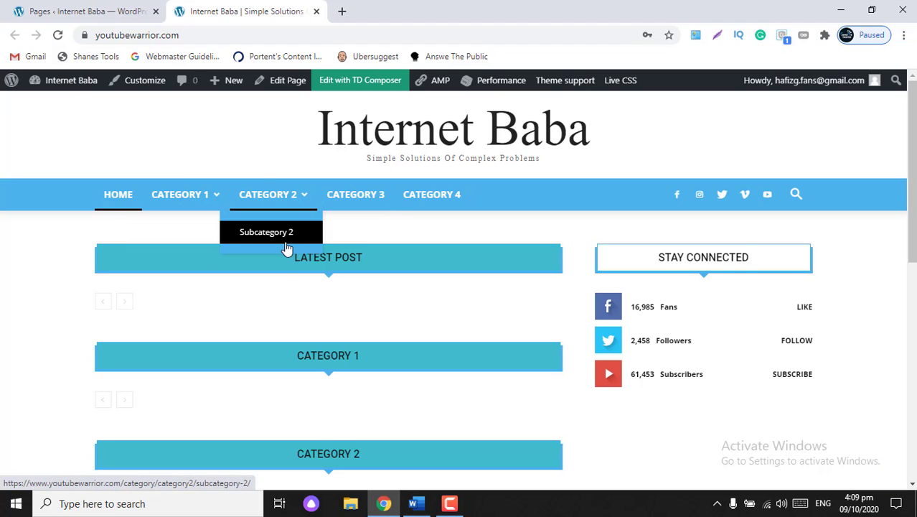
left_click(109, 205)
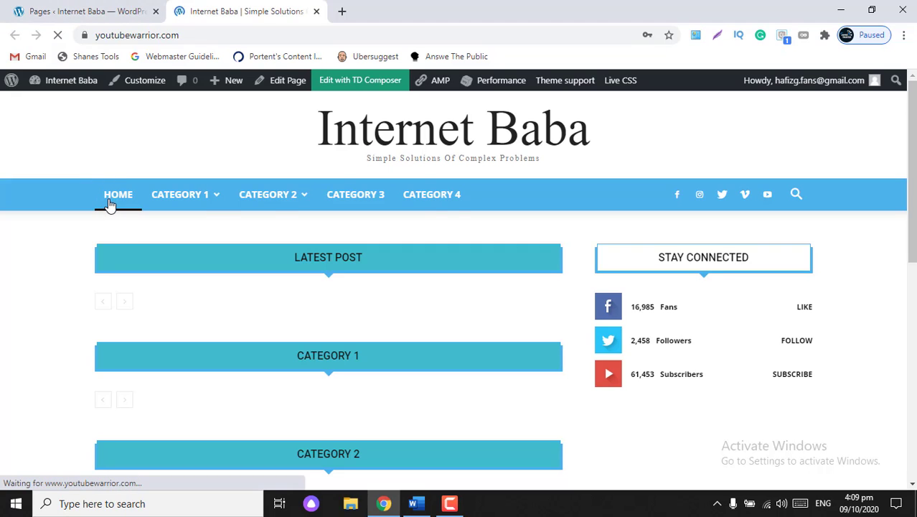